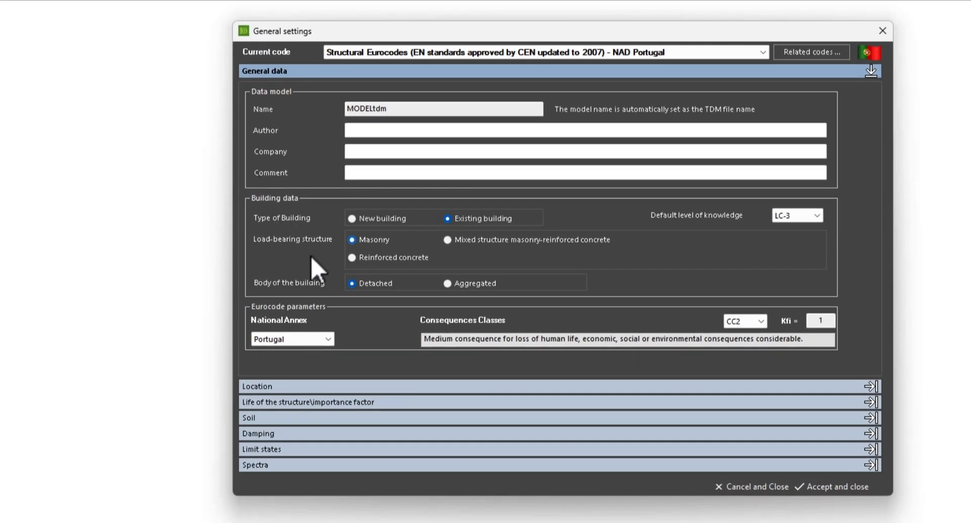
# Review the location, importance factor, soil, damping, limit state and spectra settings, and accept the general settings.
pyautogui.click(351, 386)
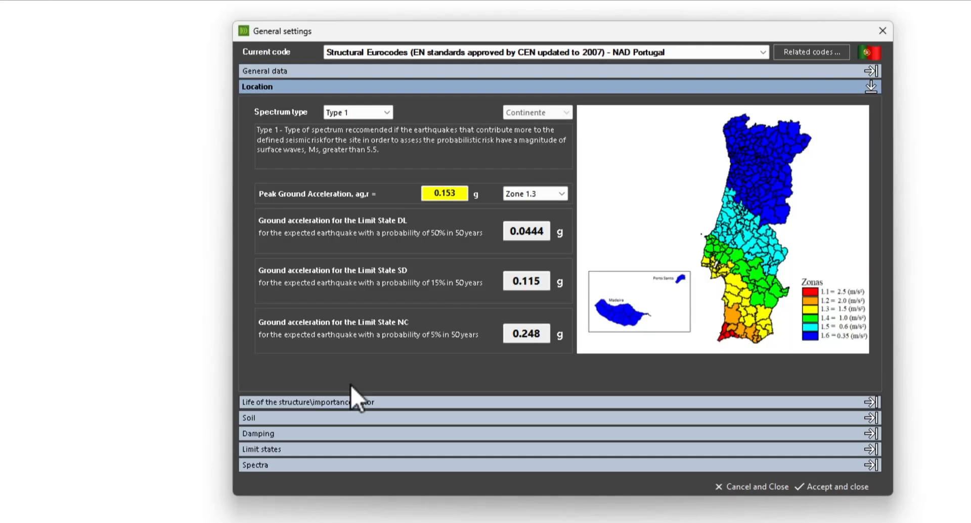
pyautogui.click(351, 403)
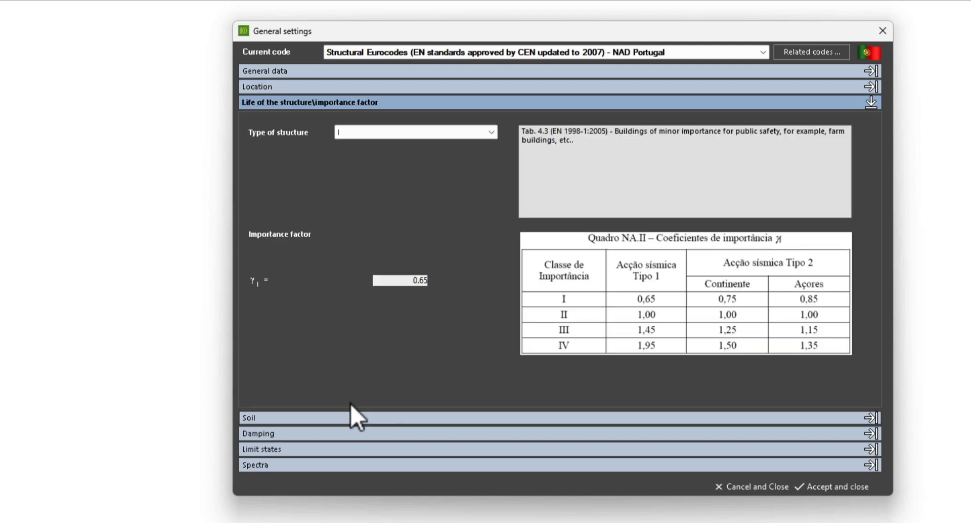
pyautogui.click(351, 419)
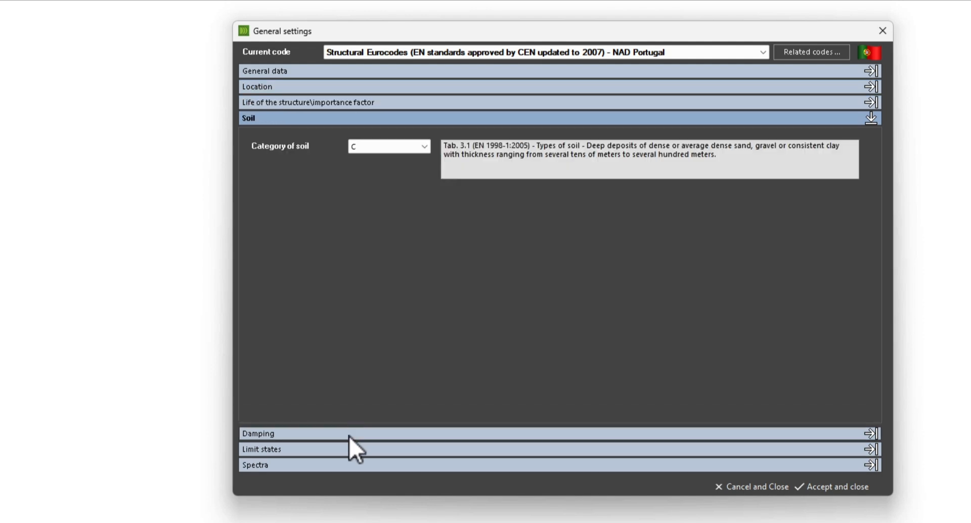
pyautogui.click(350, 436)
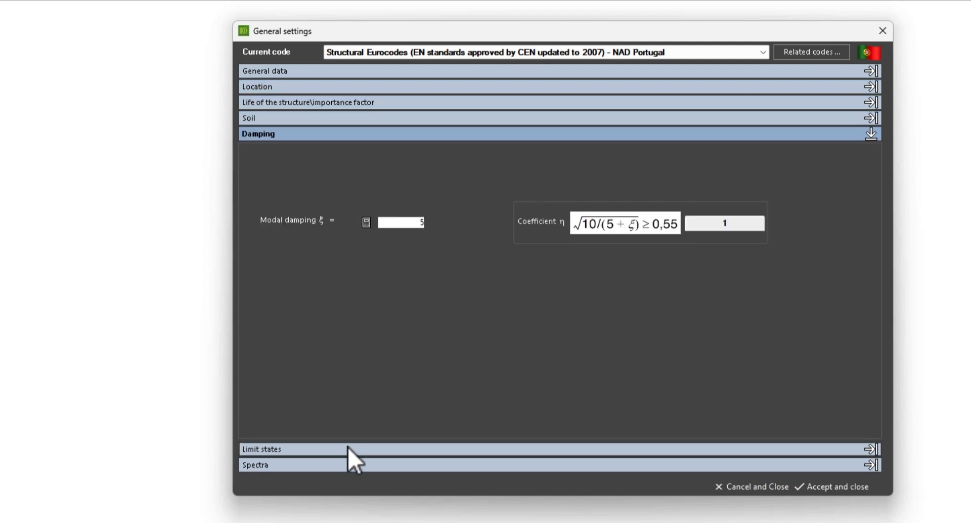
pyautogui.click(338, 450)
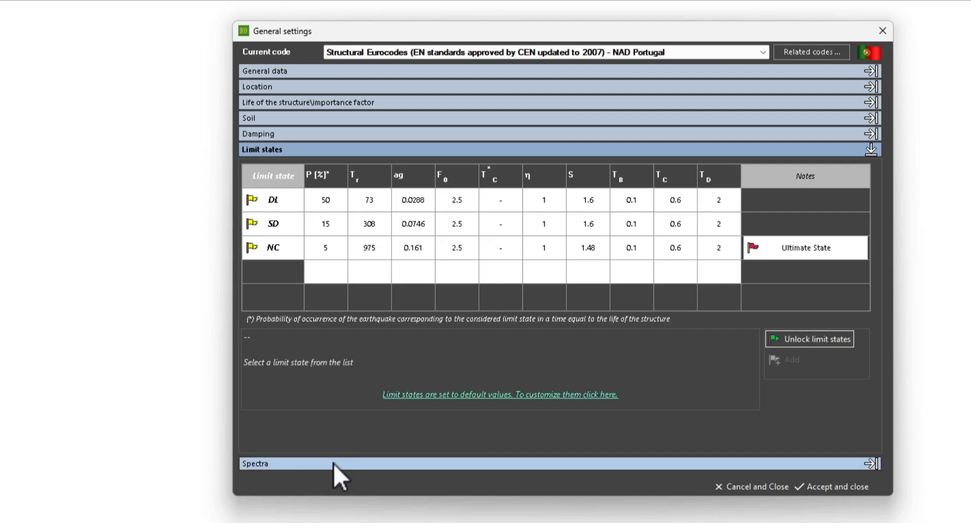
pyautogui.click(334, 463)
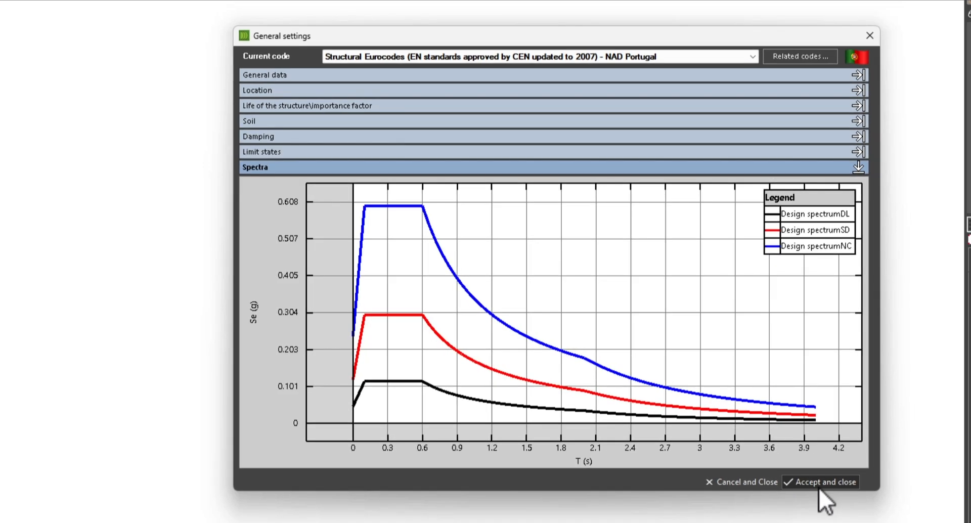
pyautogui.click(819, 482)
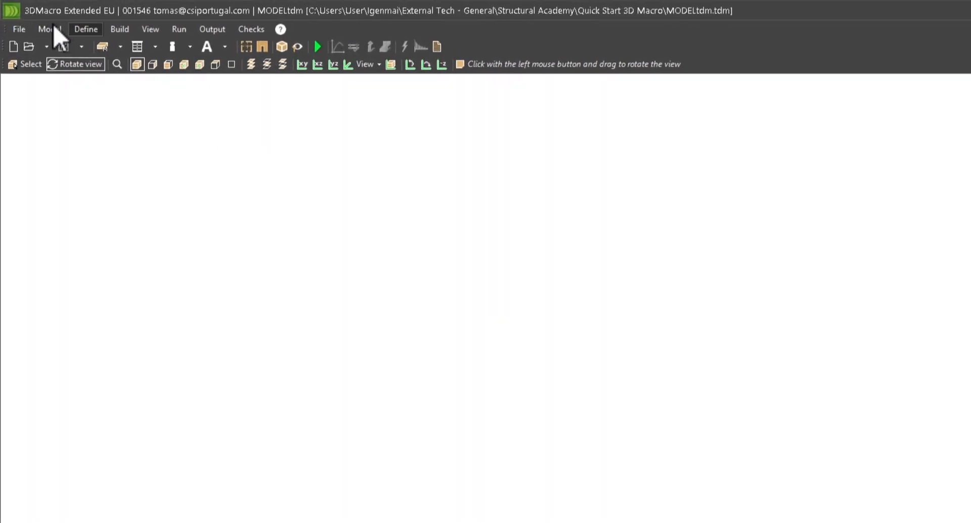
# Add a non-seismic level at 3.4 m in the geometry settings.
pyautogui.click(50, 29)
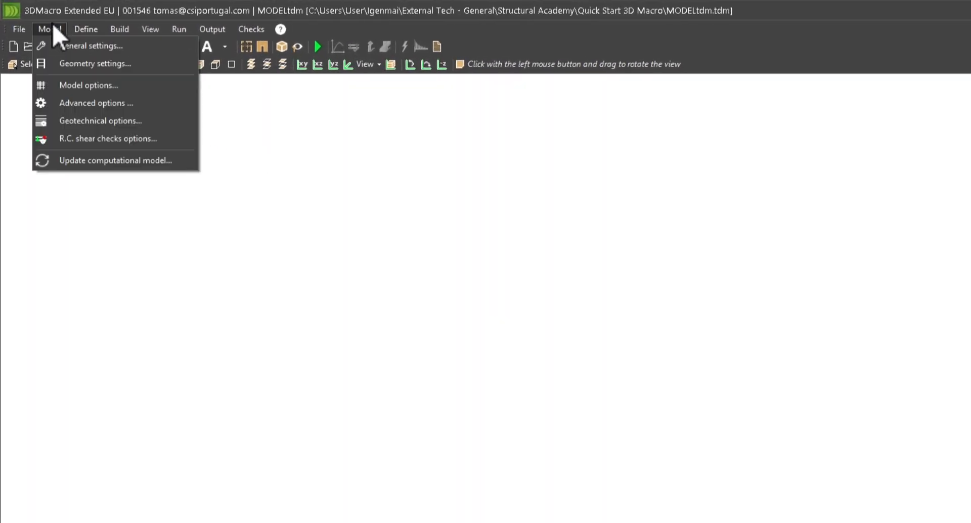
pyautogui.click(59, 65)
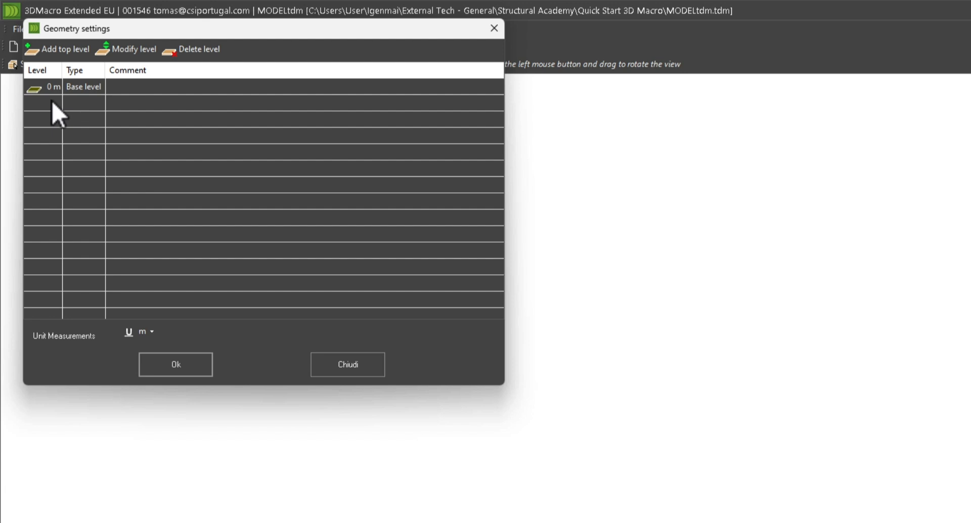
pyautogui.click(50, 54)
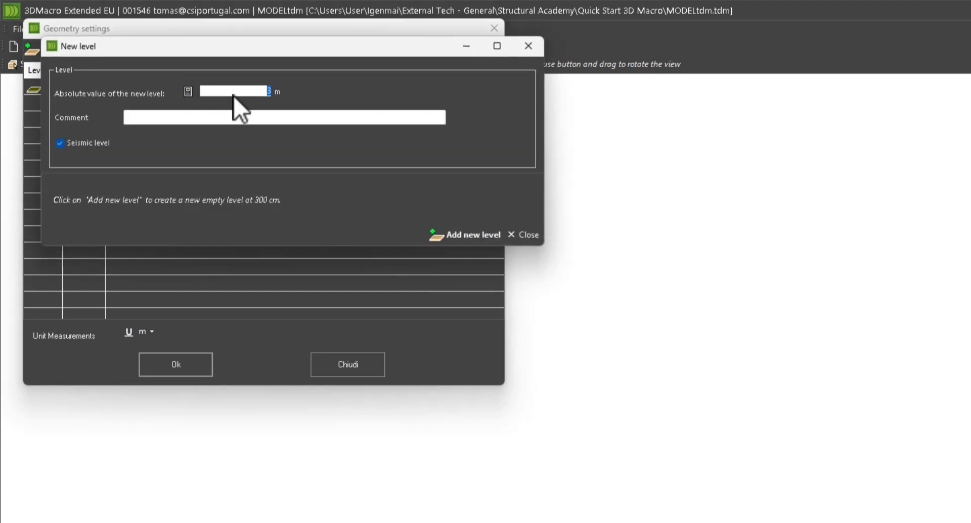
pyautogui.write('3.4')
pyautogui.click(60, 143)
pyautogui.click(431, 236)
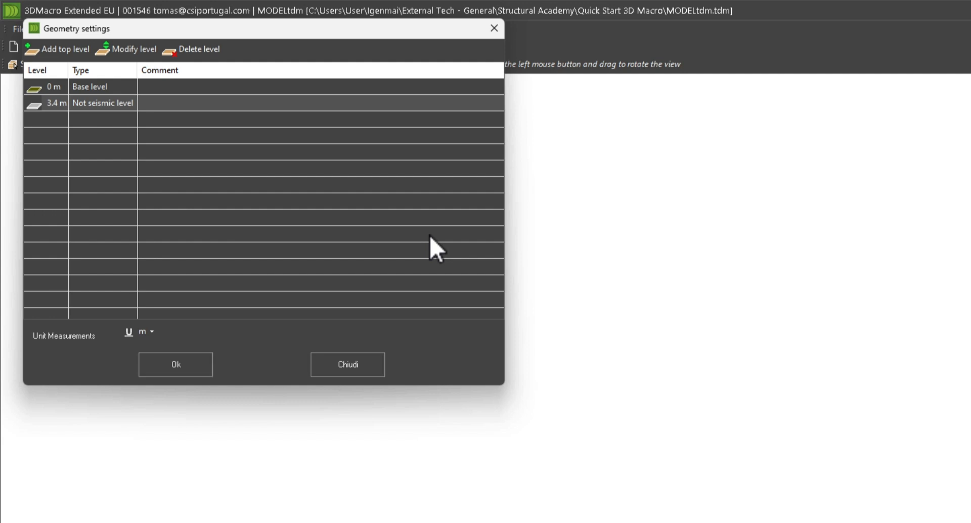
# Add a second non-seismic level at 6.8 m.
pyautogui.click(54, 55)
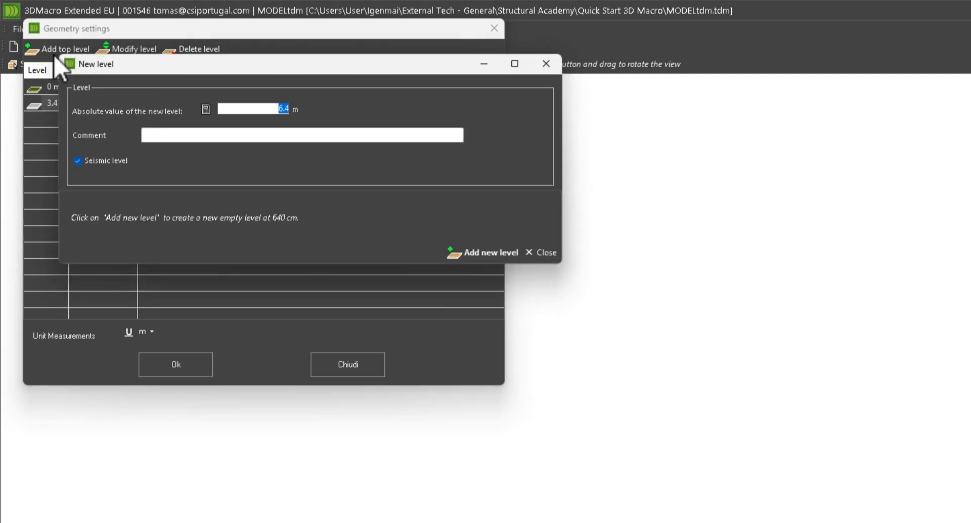
pyautogui.write('6.8')
pyautogui.click(78, 160)
pyautogui.click(470, 254)
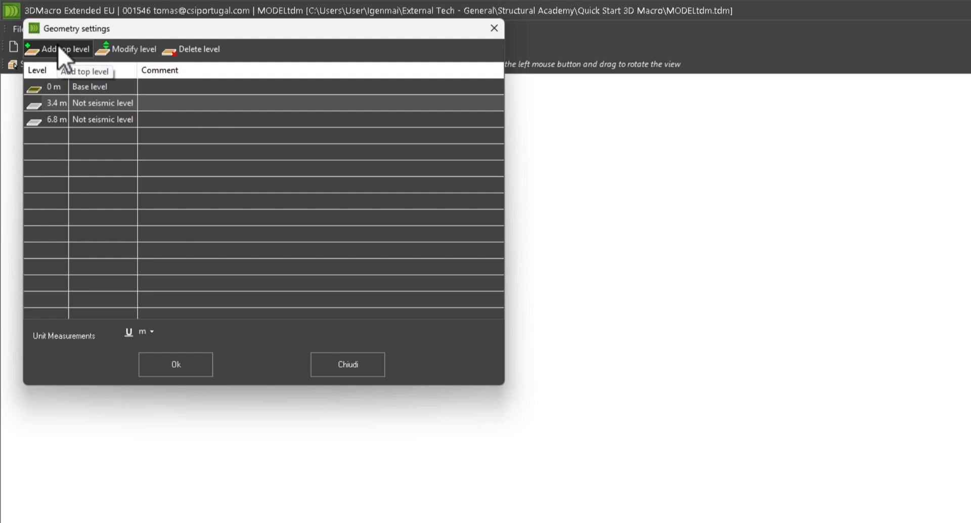
# Add a seismic top level at 10.2 m and accept the geometry settings.
pyautogui.click(58, 46)
pyautogui.write('10.2')
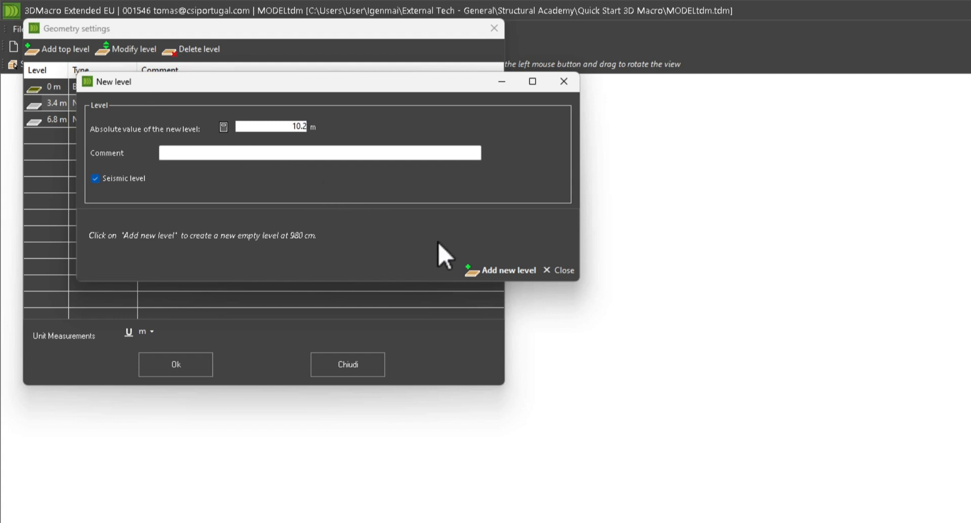
pyautogui.click(486, 271)
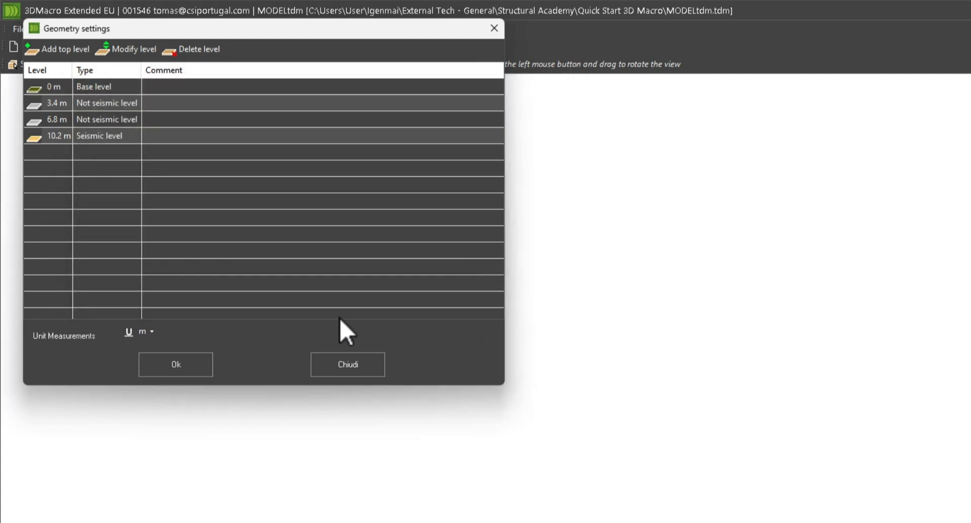
pyautogui.click(208, 362)
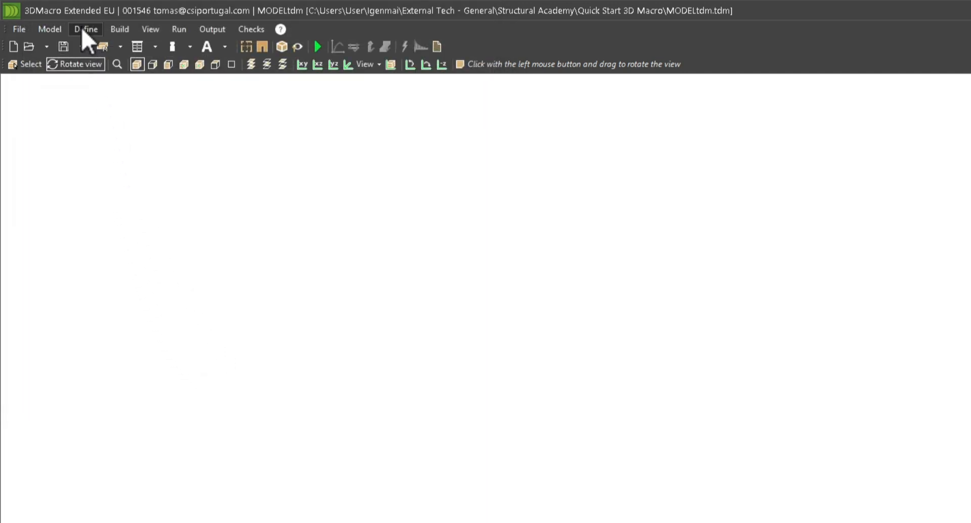
# Review the mechanical properties and knowledge levels of the ExtMasonry and IntMasonry materials, and accept them.
pyautogui.click(82, 29)
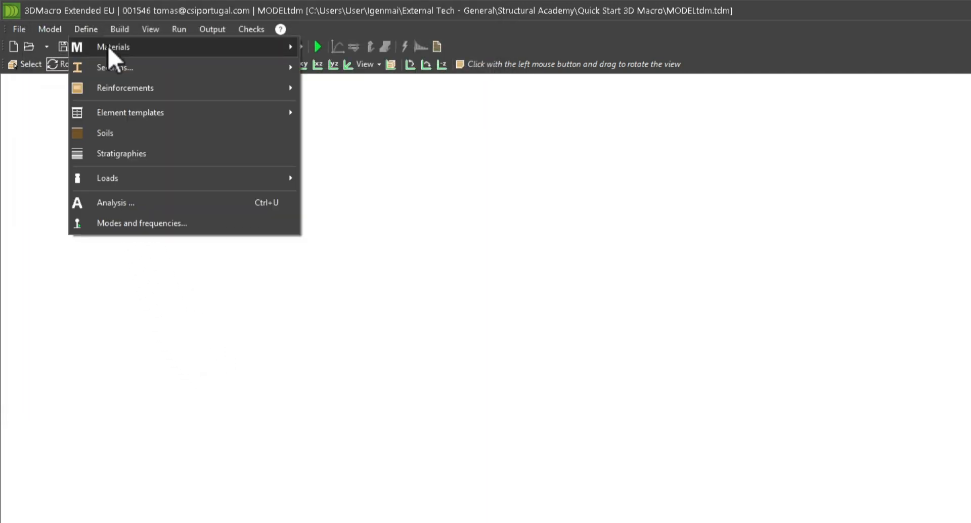
pyautogui.moveTo(137, 48)
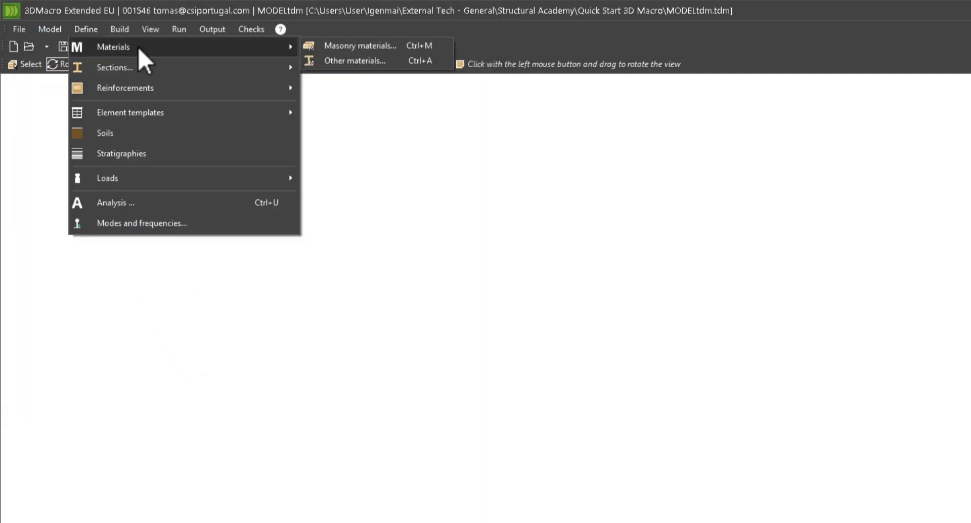
pyautogui.click(366, 46)
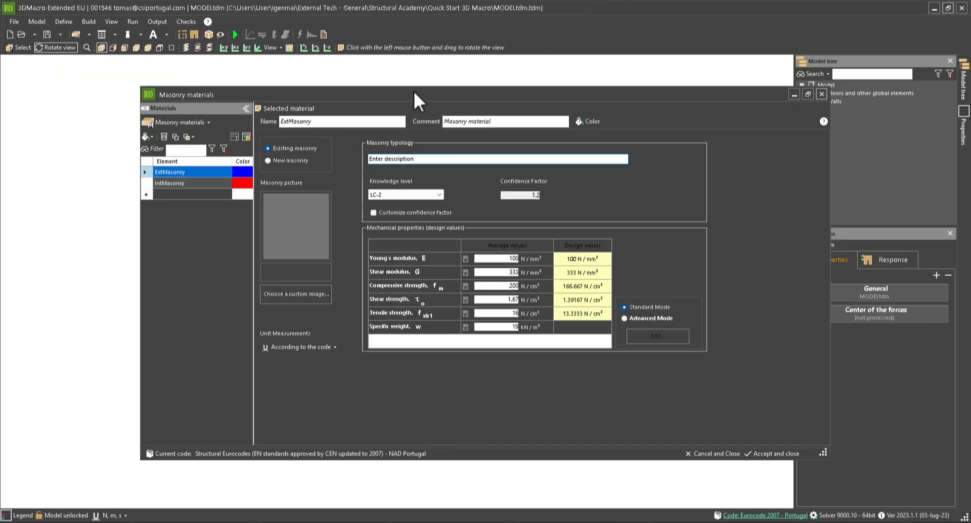
pyautogui.moveTo(414, 91); pyautogui.dragTo(371, 94)
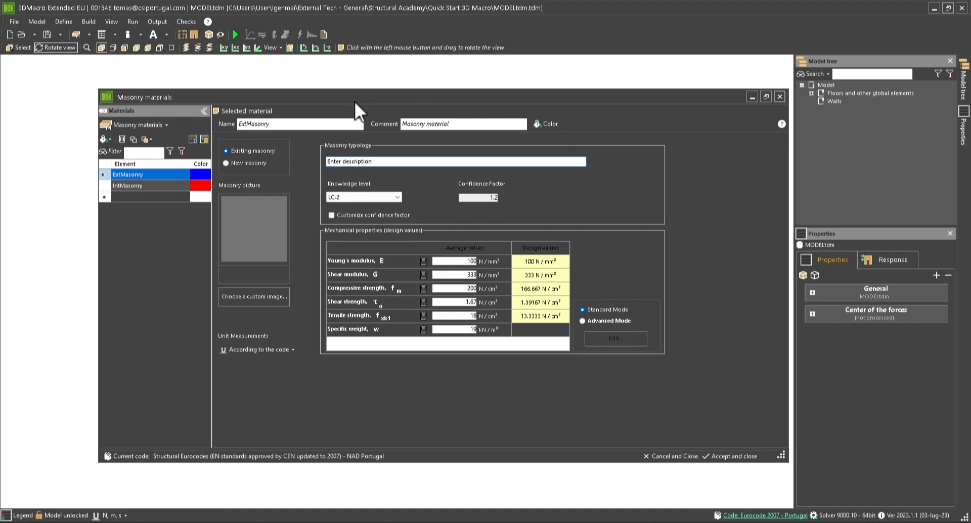
pyautogui.click(141, 185)
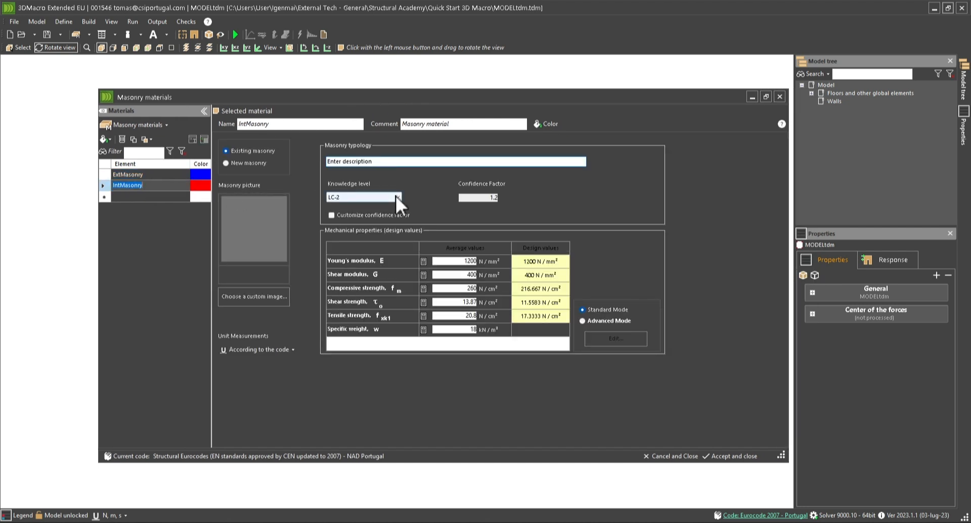
pyautogui.click(395, 196)
pyautogui.click(396, 196)
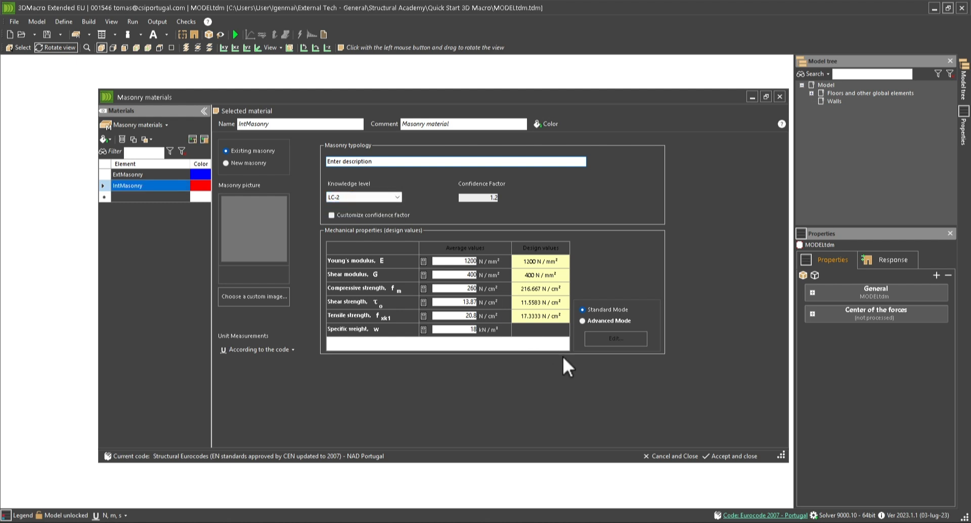
pyautogui.click(734, 456)
# Open the slab sections and examine the predefined floor types for FloorSection1, from hollow clay blocks to beams and vaults.
pyautogui.click(97, 33)
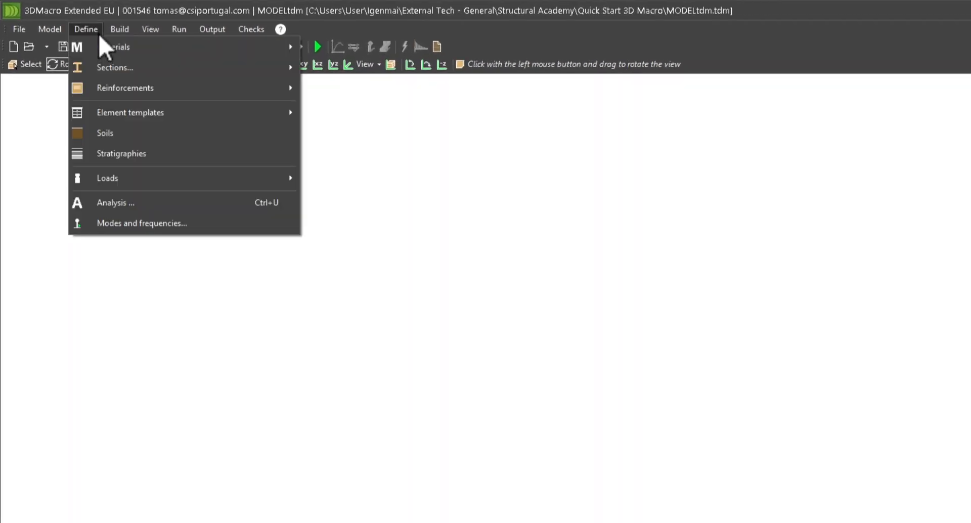
pyautogui.moveTo(141, 71)
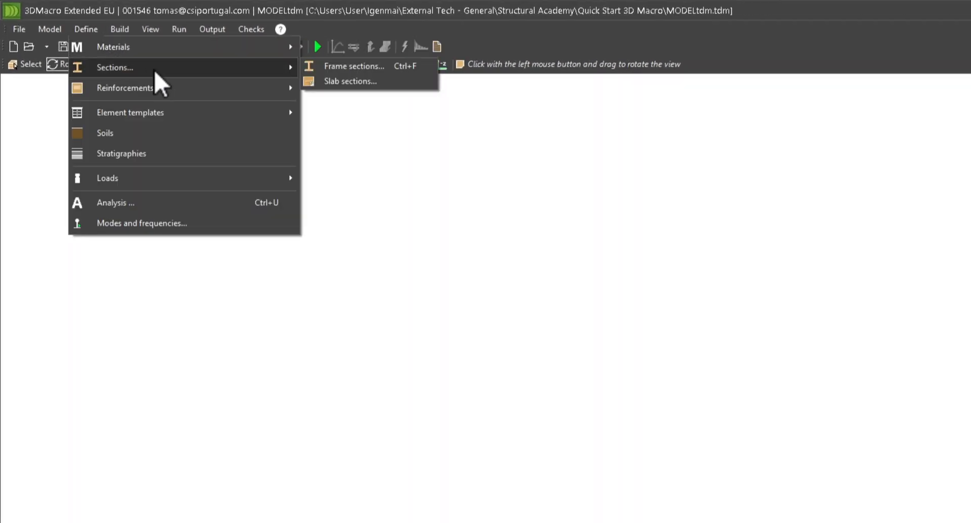
pyautogui.click(335, 77)
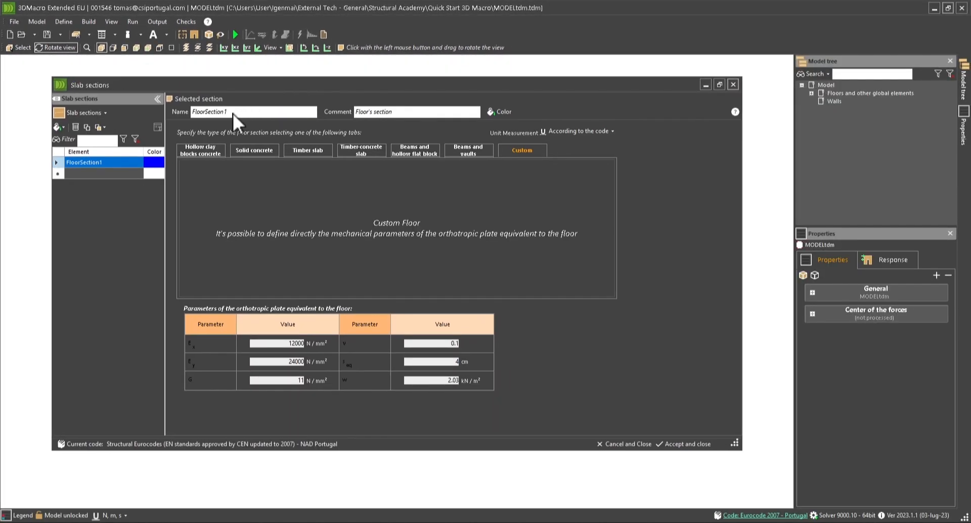
pyautogui.click(202, 150)
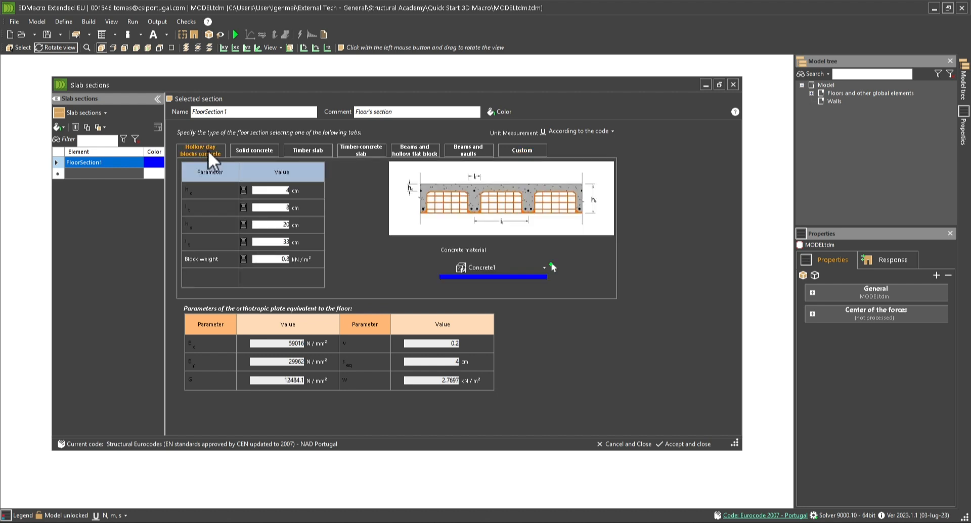
pyautogui.click(256, 151)
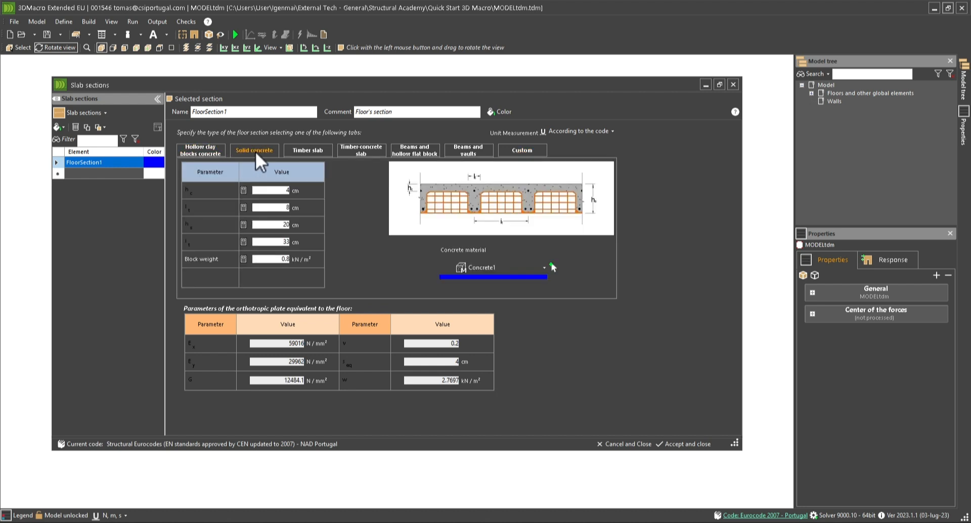
pyautogui.click(309, 151)
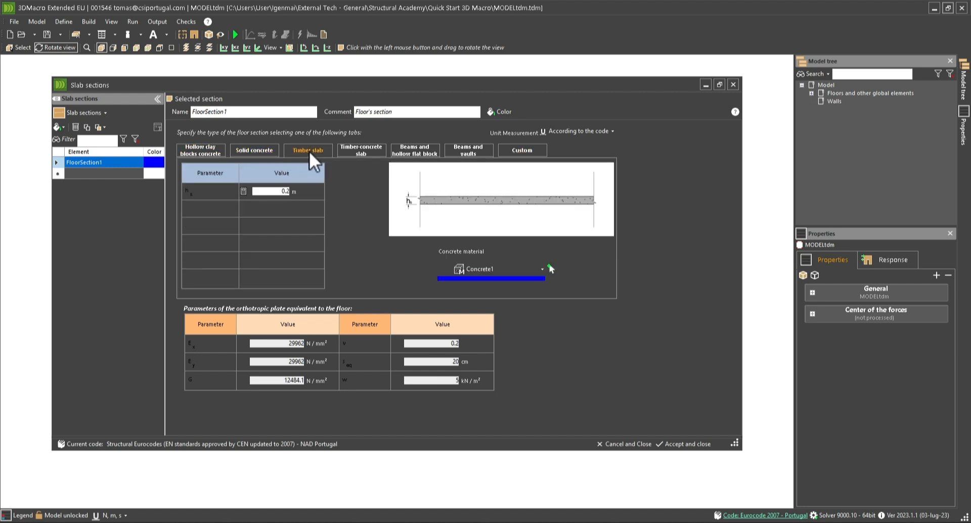
pyautogui.click(361, 150)
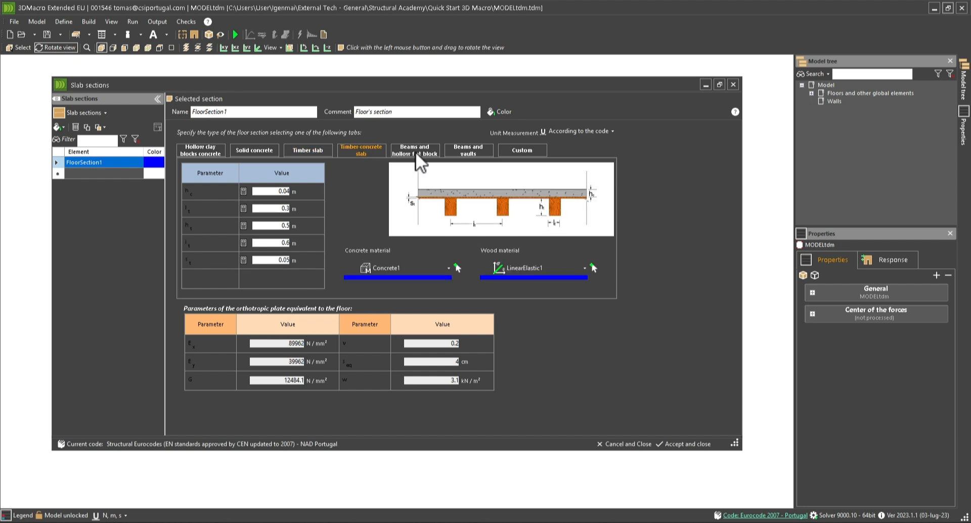
pyautogui.click(415, 152)
pyautogui.click(472, 151)
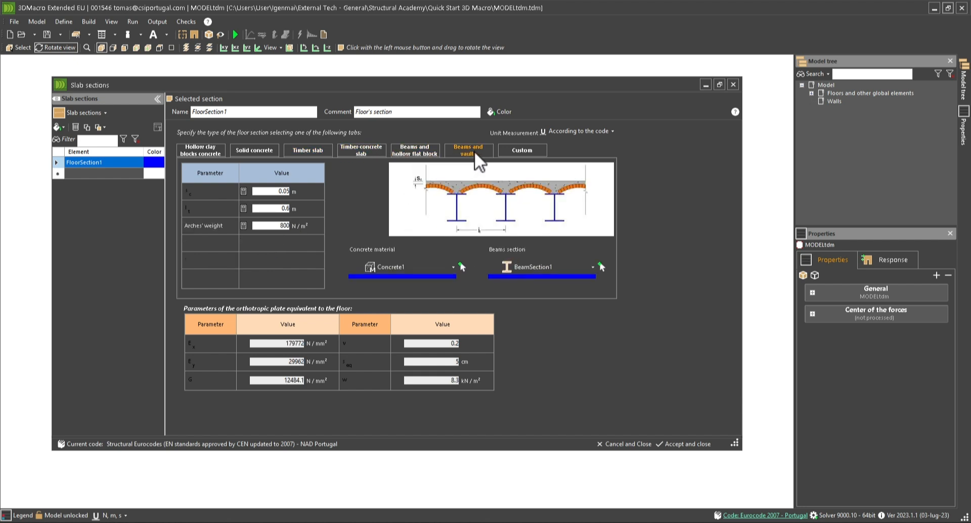
# Make FloorSection1 a custom floor with elastic moduli of 12000 and 24000 N/mm² and a shear modulus G of 11 N/mm².
pyautogui.click(524, 150)
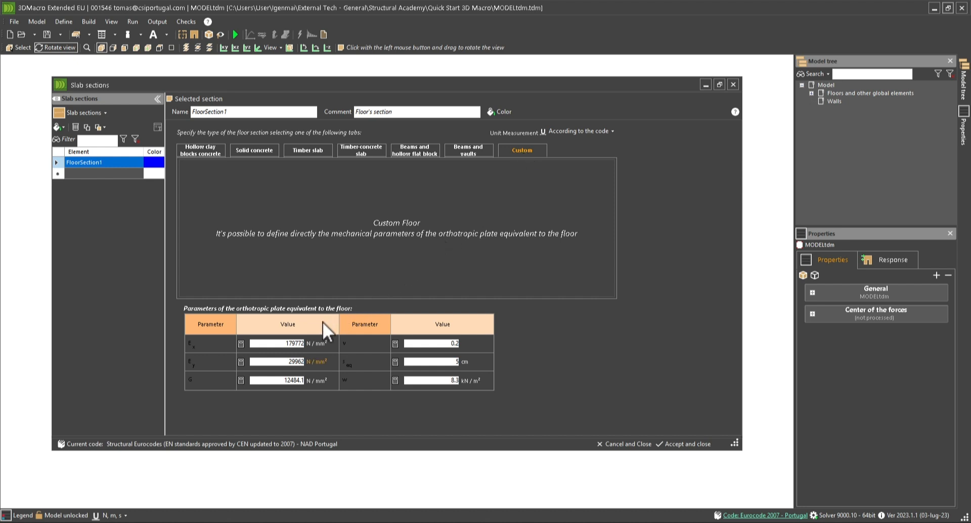
pyautogui.doubleClick(284, 345)
pyautogui.write('21000')
pyautogui.press('Tab')
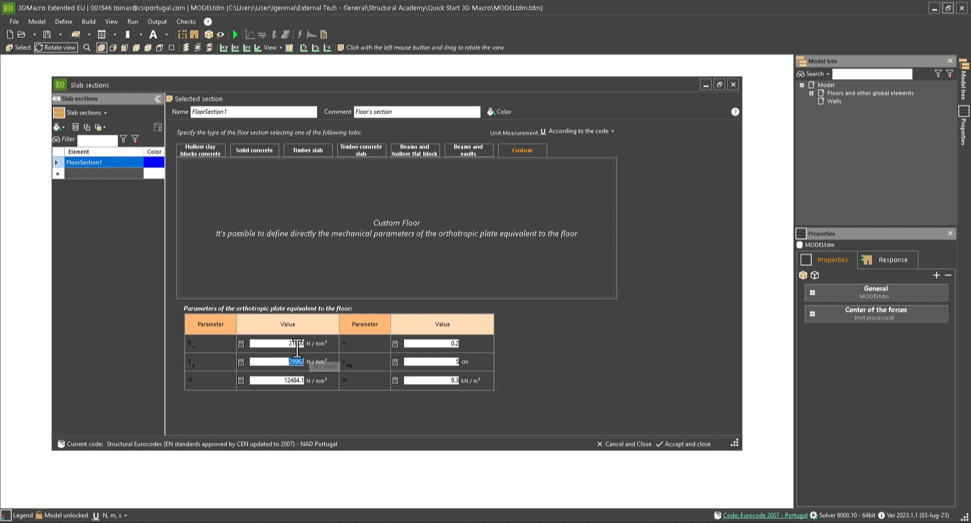
pyautogui.click(293, 344)
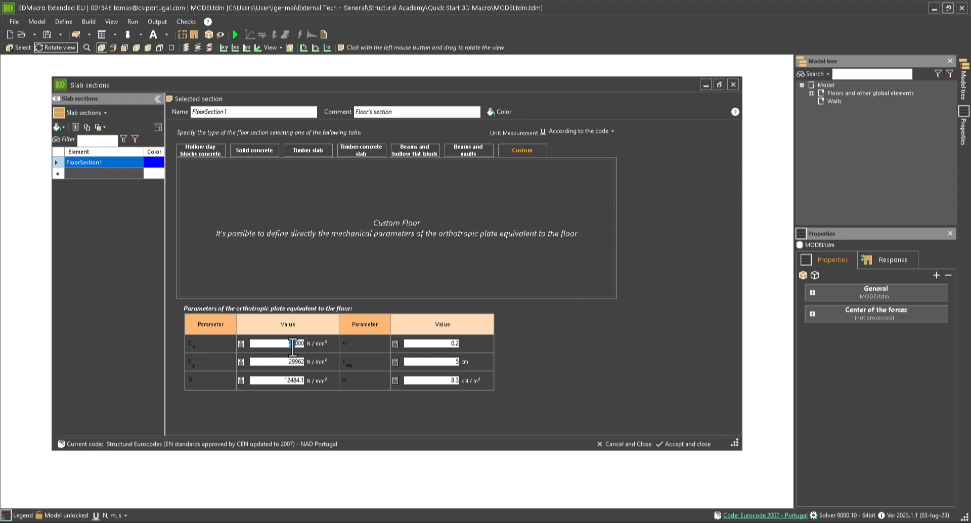
pyautogui.write('12')
pyautogui.press('Tab')
pyautogui.write('240')
pyautogui.doubleClick(285, 380)
pyautogui.write('11')
# Set the custom floor's Poisson's ratio to 0.1 and its equivalent thickness to 4 cm.
pyautogui.doubleClick(443, 342)
pyautogui.write('0')
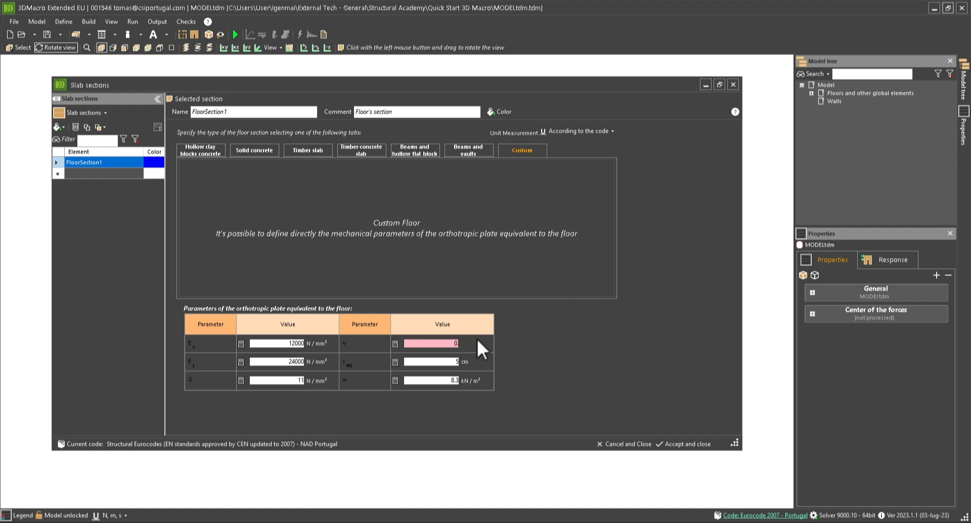
pyautogui.write('.1')
pyautogui.doubleClick(448, 361)
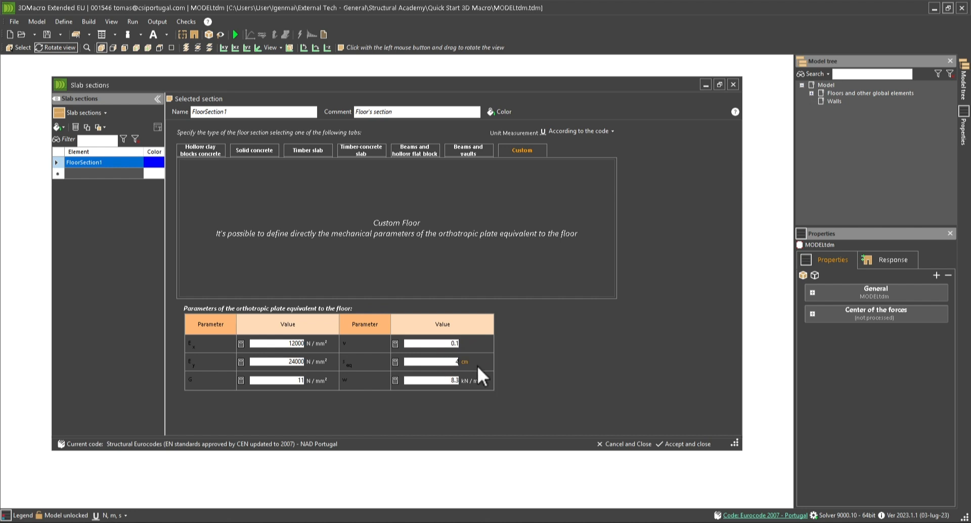
# Set the custom floor's weight w to 2.03 kN/m² and accept the slab section.
pyautogui.doubleClick(443, 381)
pyautogui.write('2.03')
pyautogui.click(681, 444)
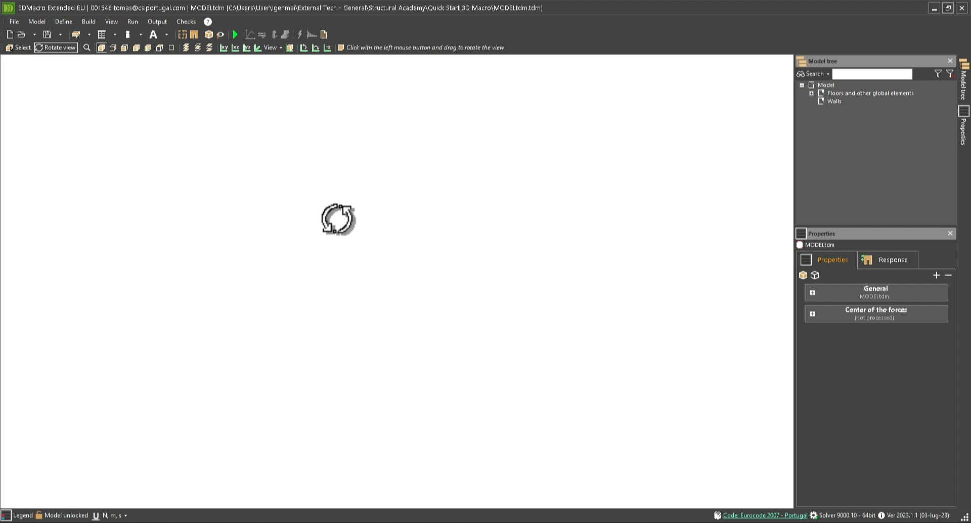
# Examine the masonry panel templates from EXTMASON20 to INTMASON20, including their assigned materials and wall thicknesses.
pyautogui.click(64, 21)
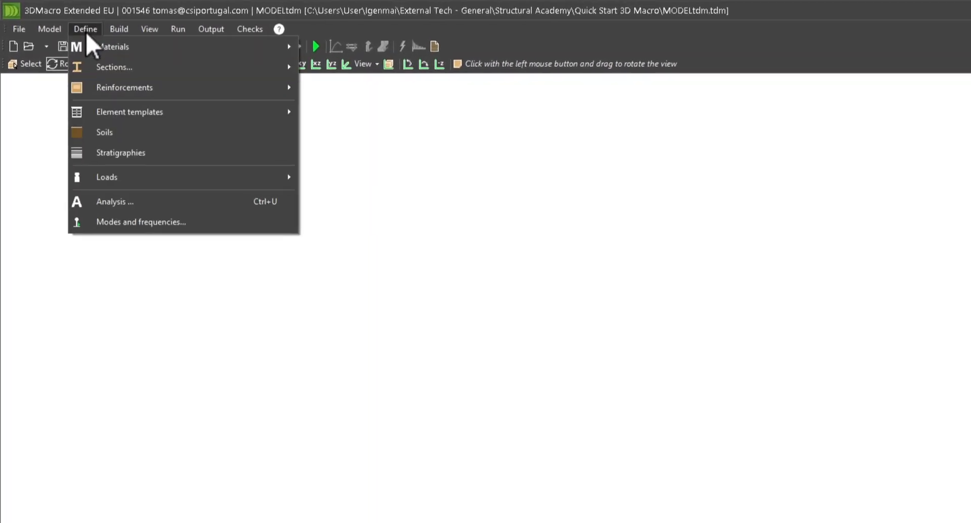
pyautogui.moveTo(137, 124)
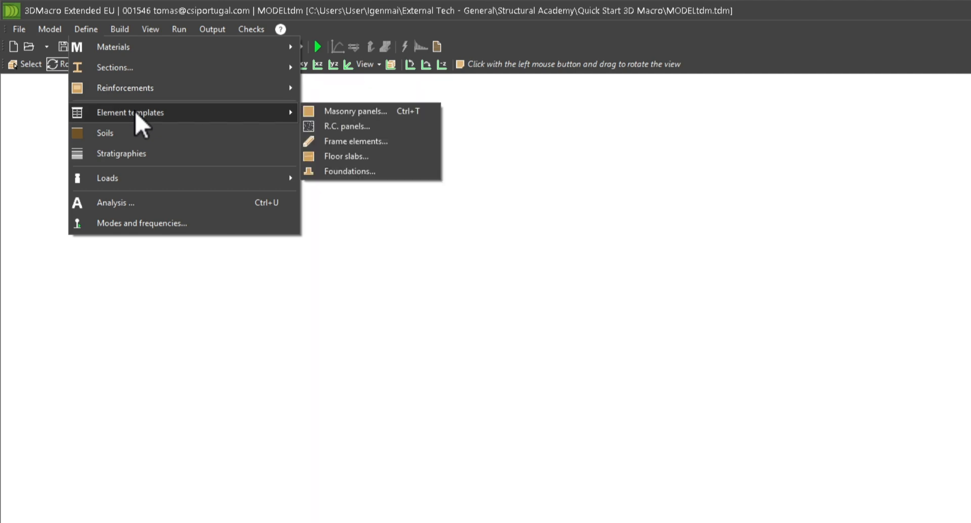
pyautogui.click(351, 115)
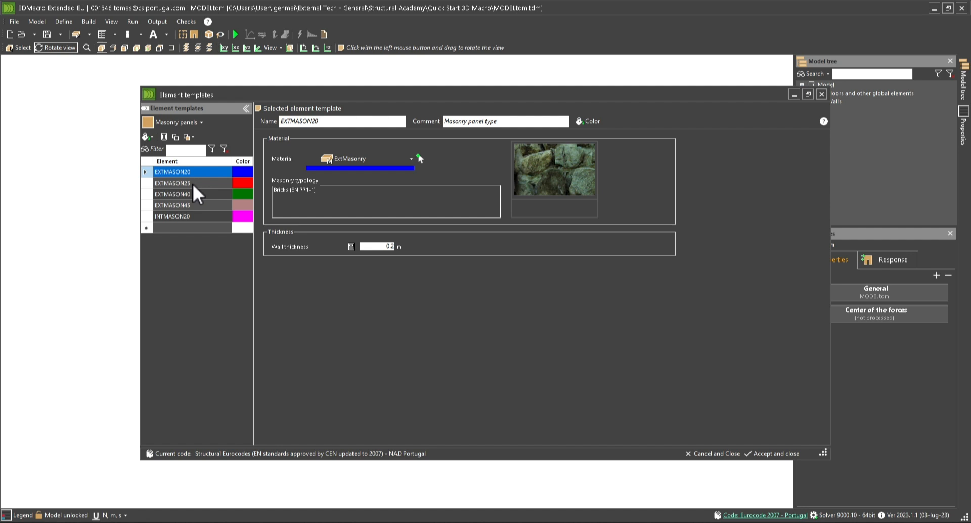
pyautogui.click(192, 183)
pyautogui.click(192, 194)
pyautogui.click(190, 204)
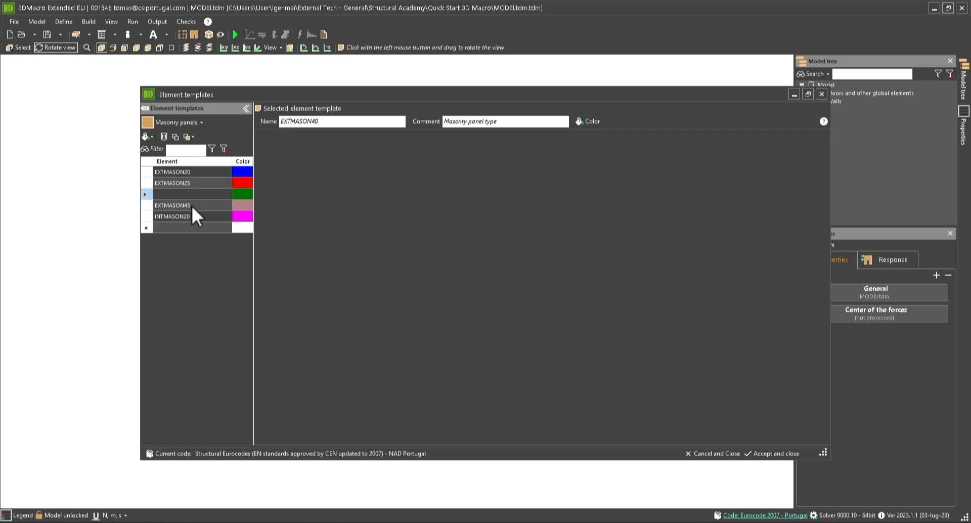
pyautogui.click(191, 215)
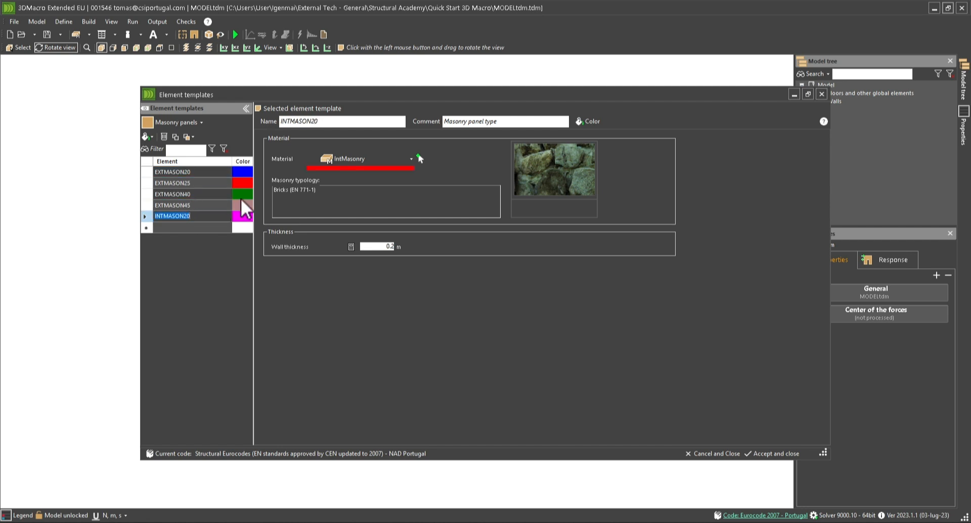
pyautogui.click(339, 156)
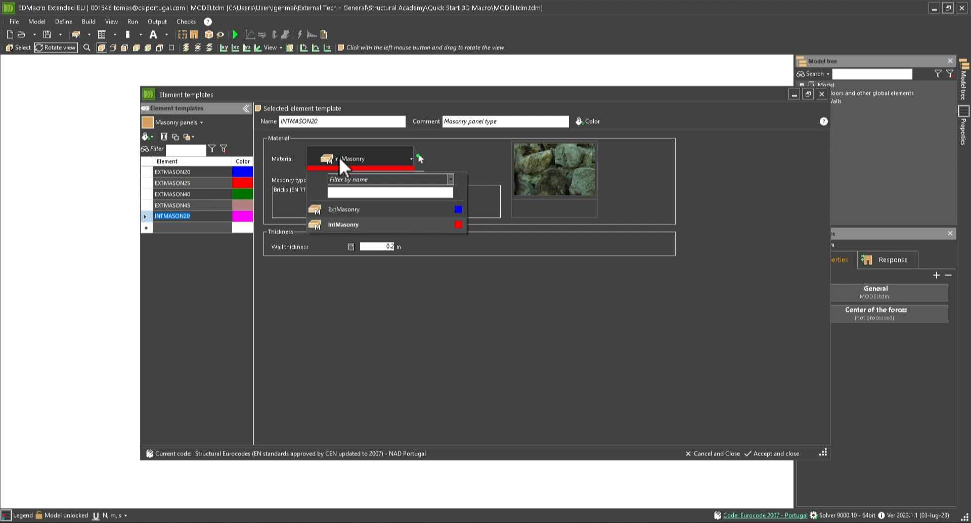
pyautogui.click(338, 157)
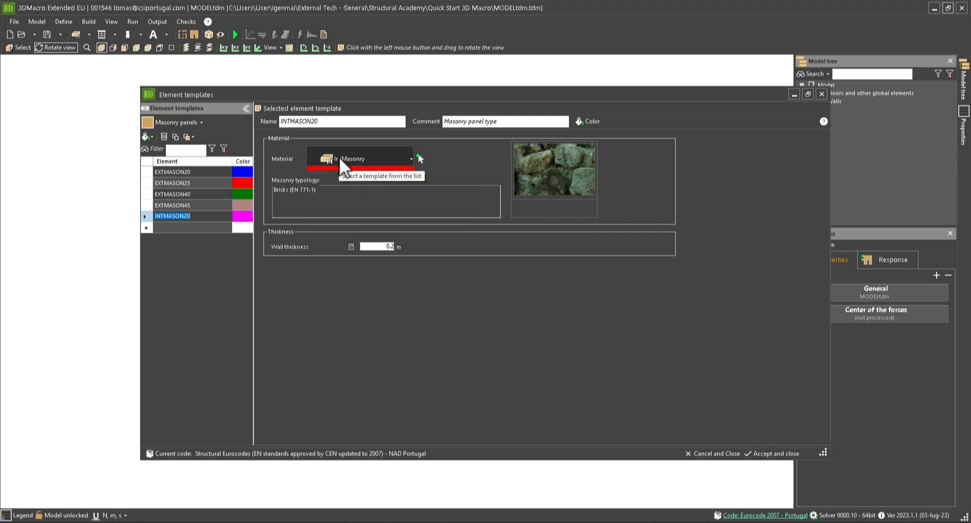
pyautogui.click(201, 171)
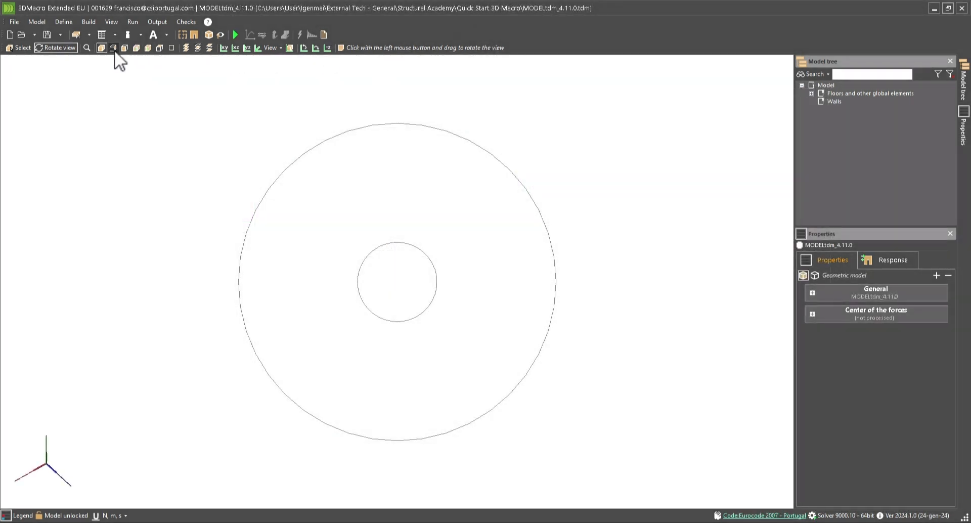
# Review the restraints of the LineFoundation1 and PointFoundation1 foundation templates, and accept them.
pyautogui.click(70, 24)
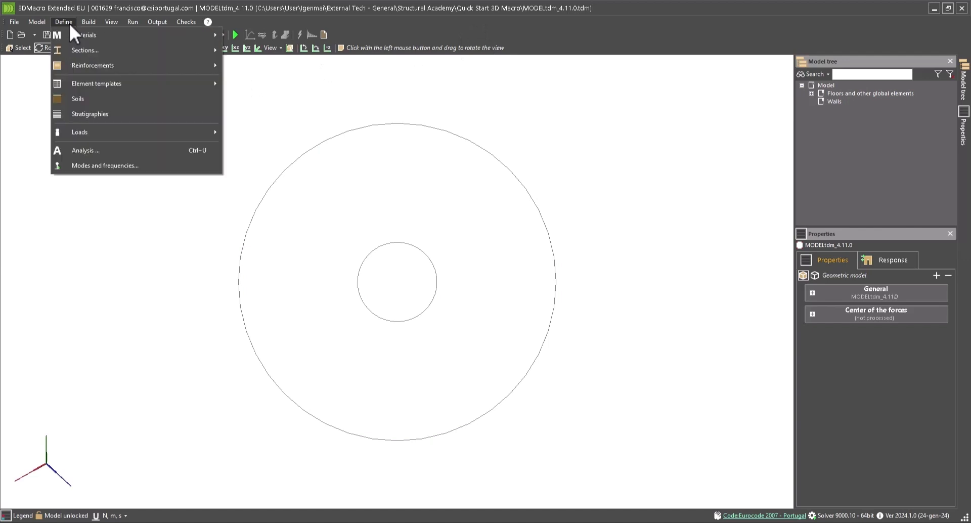
pyautogui.moveTo(143, 84)
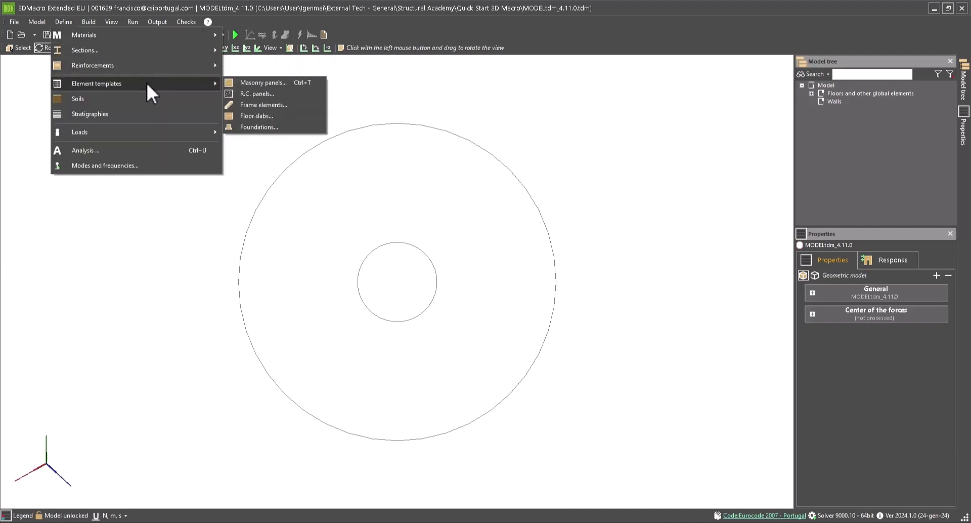
pyautogui.click(264, 127)
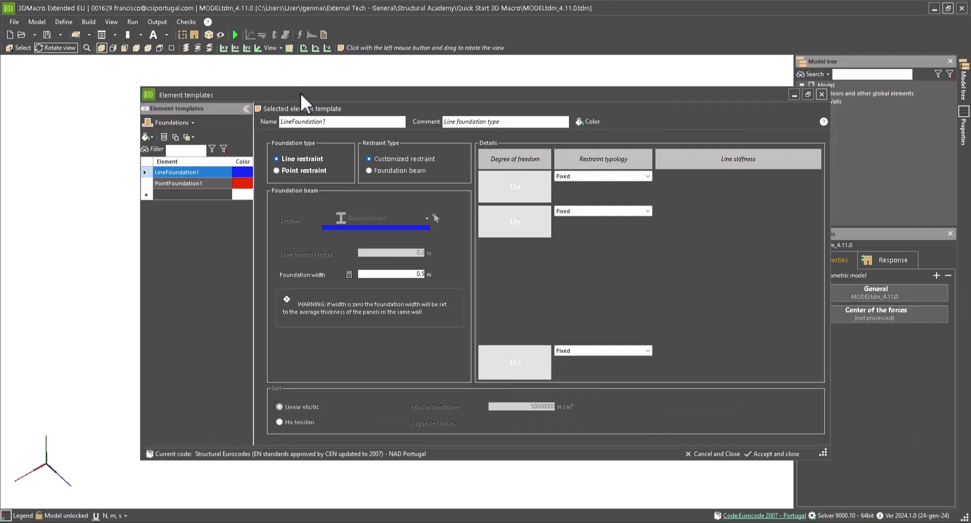
pyautogui.moveTo(301, 93); pyautogui.dragTo(220, 80)
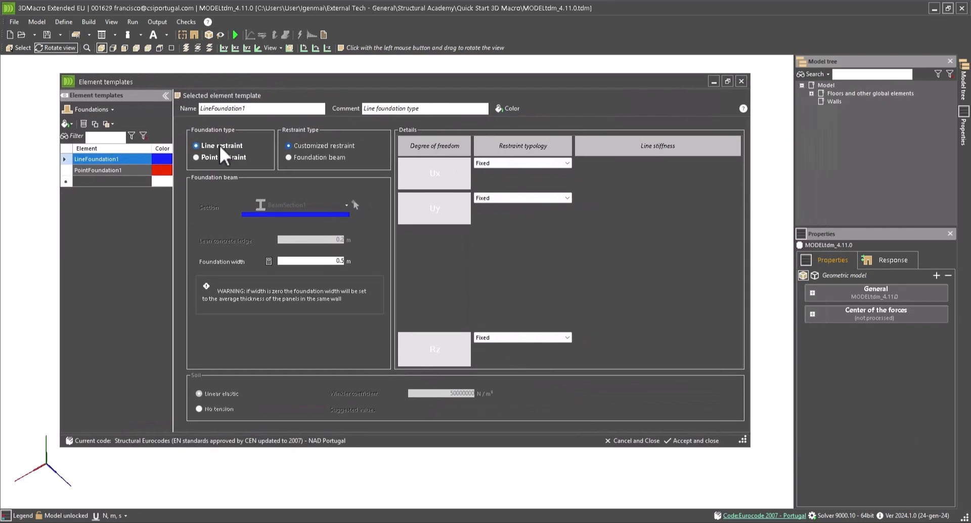
pyautogui.click(121, 158)
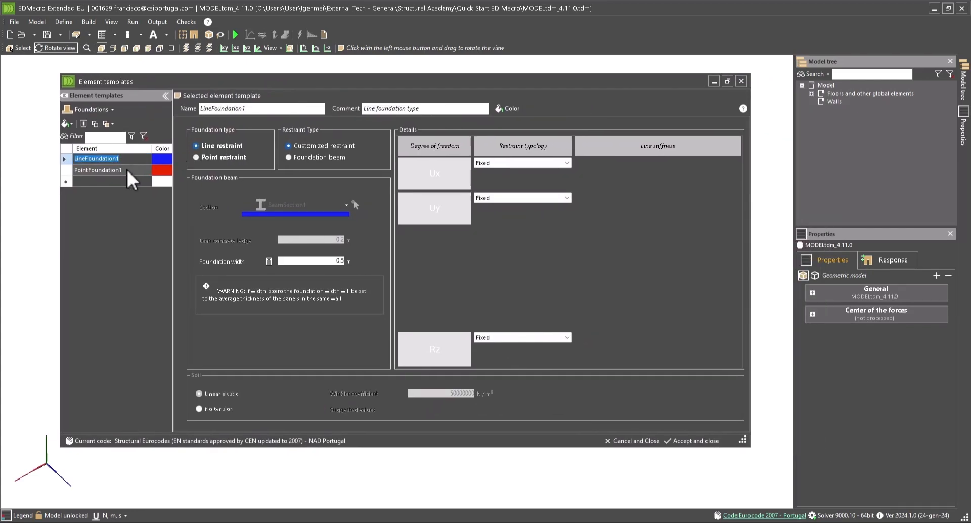
pyautogui.click(128, 171)
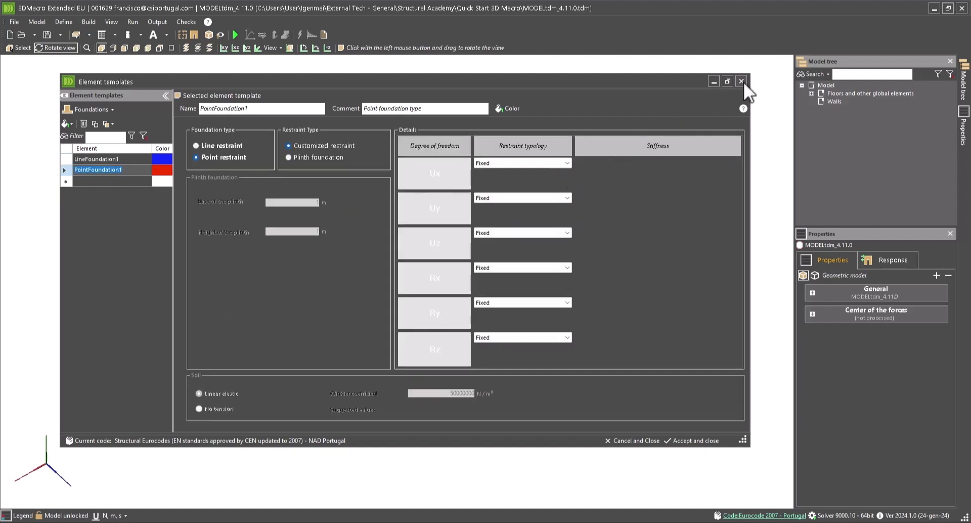
pyautogui.click(683, 441)
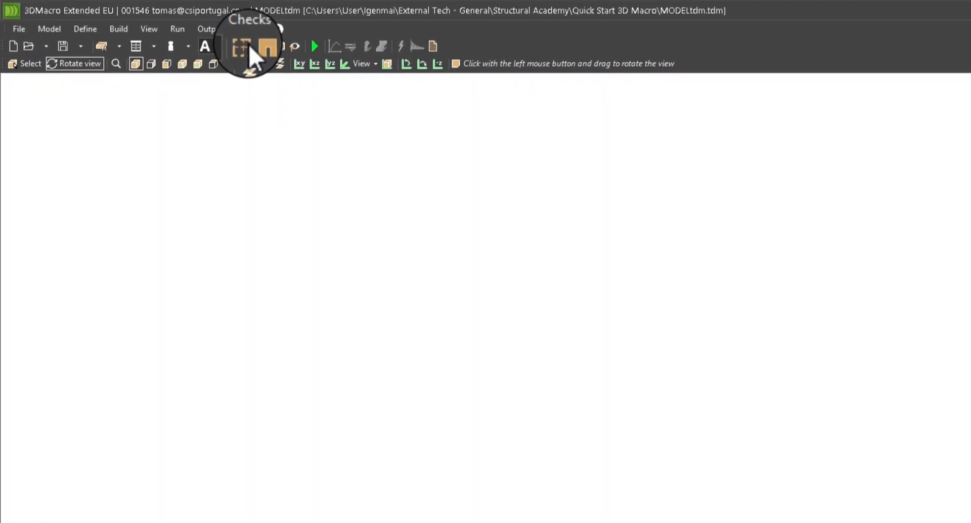
# In the plan editor, import layer 0 of Plan.dxf as reference lines, with 1 CAD unit equal to 1 m.
pyautogui.click(243, 47)
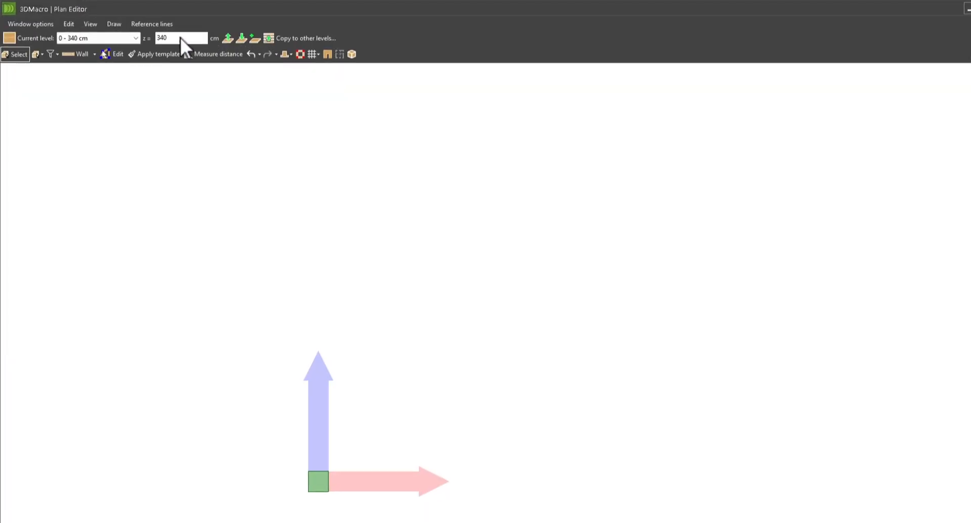
pyautogui.click(158, 25)
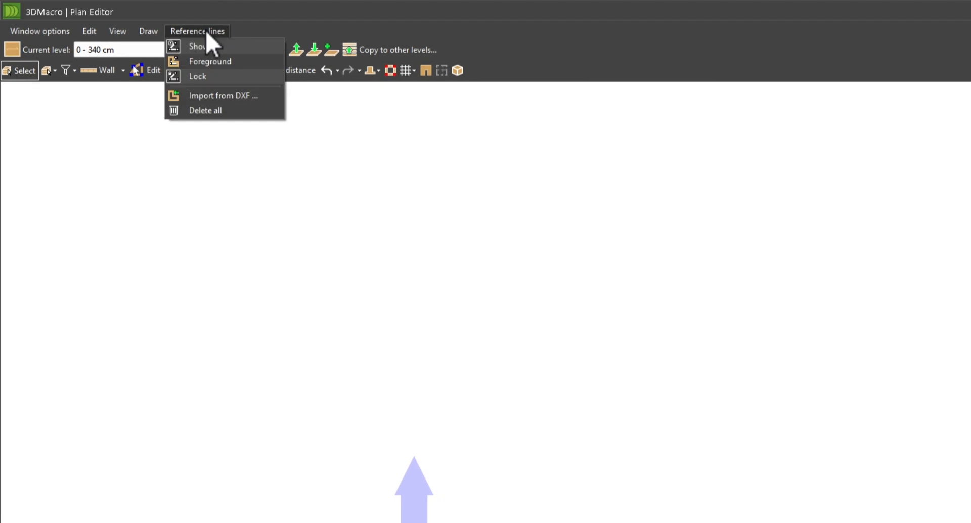
pyautogui.click(207, 100)
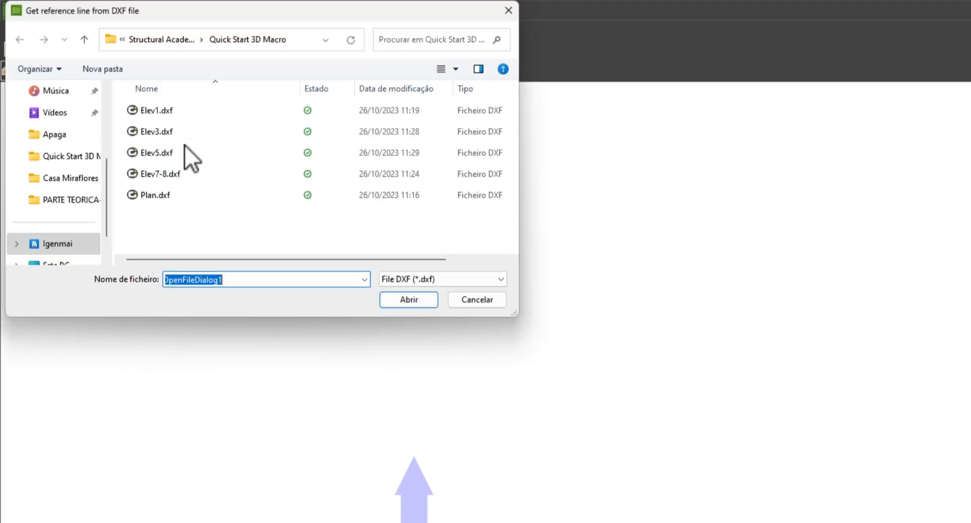
pyautogui.doubleClick(159, 198)
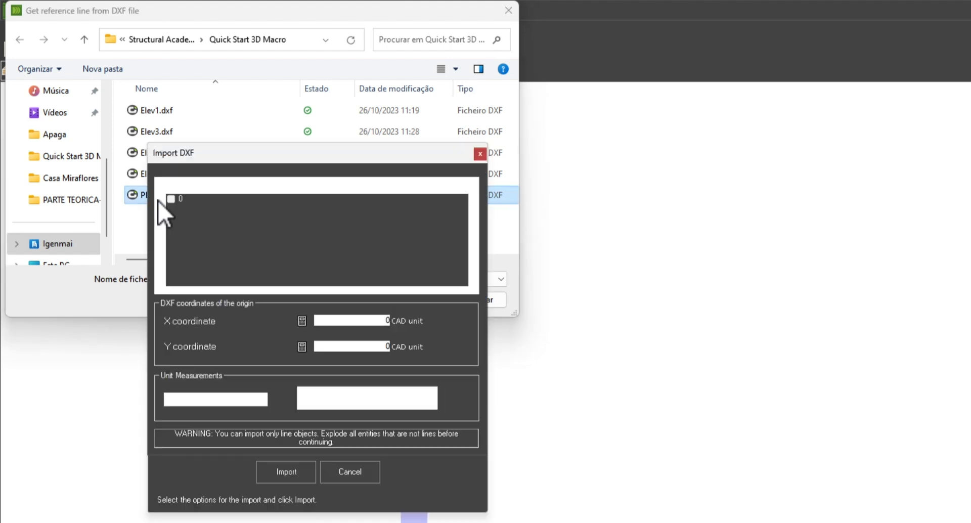
pyautogui.click(172, 200)
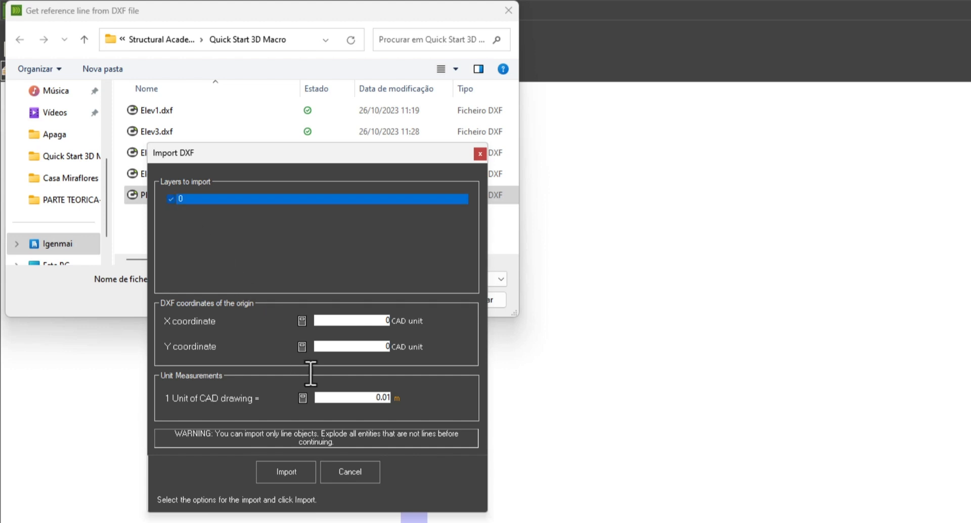
pyautogui.moveTo(361, 400); pyautogui.dragTo(426, 406)
pyautogui.write('1')
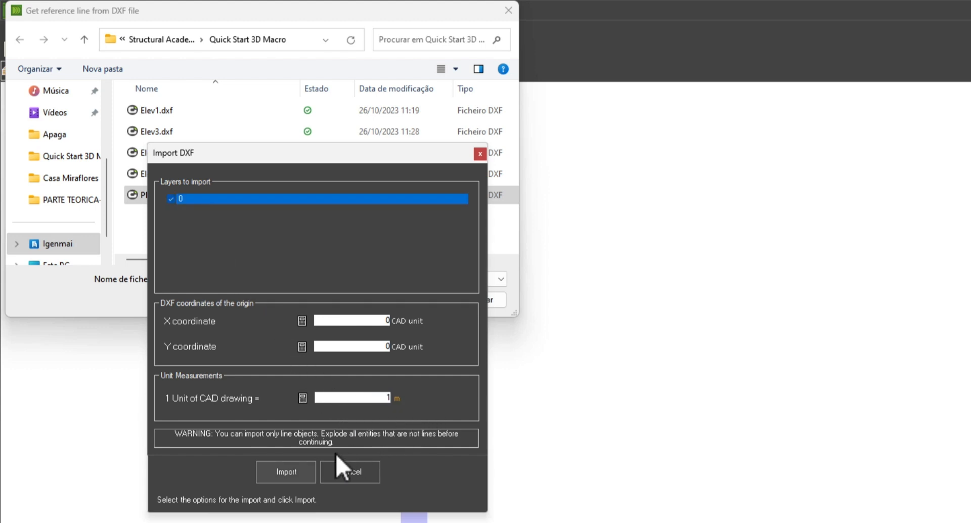
pyautogui.click(221, 358)
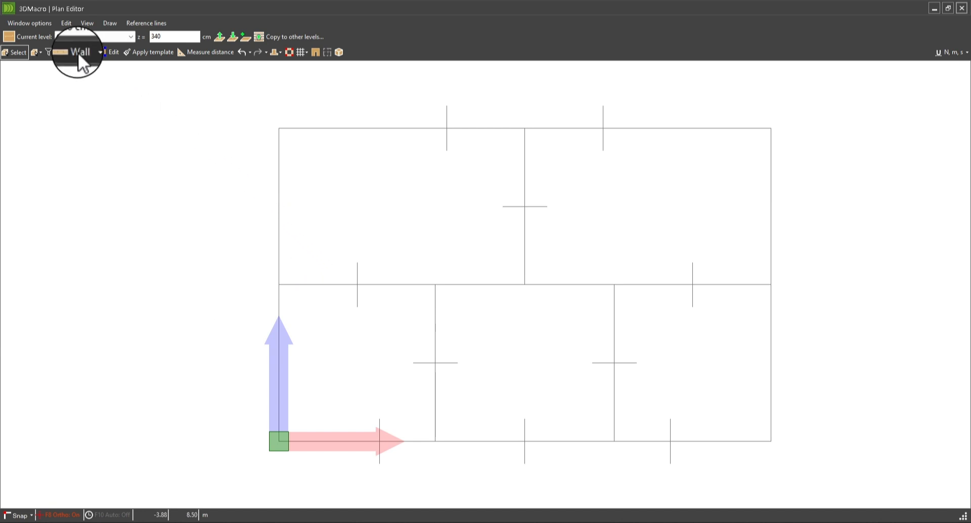
# Draw a centre-aligned EXTMASON40 wall about 11 m long along the whole upper outer edge of the reference plan.
pyautogui.click(76, 52)
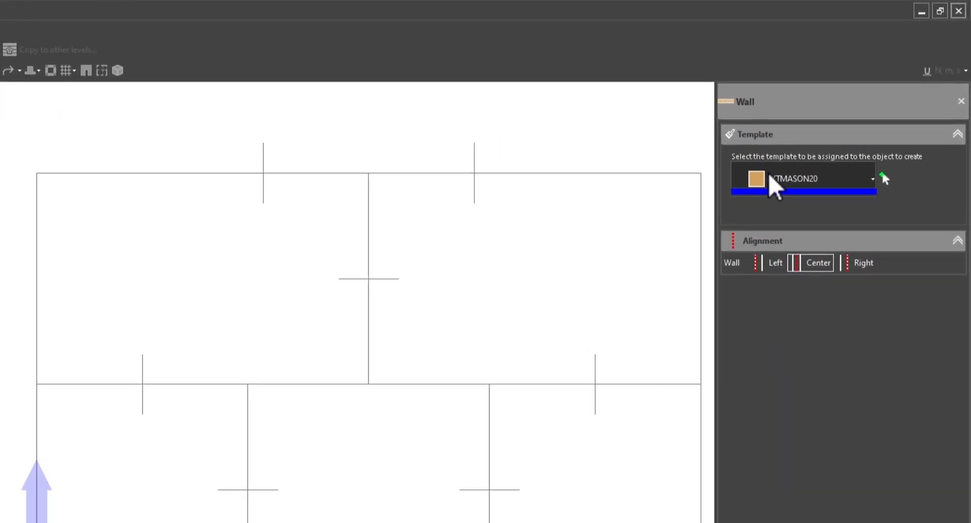
pyautogui.click(813, 186)
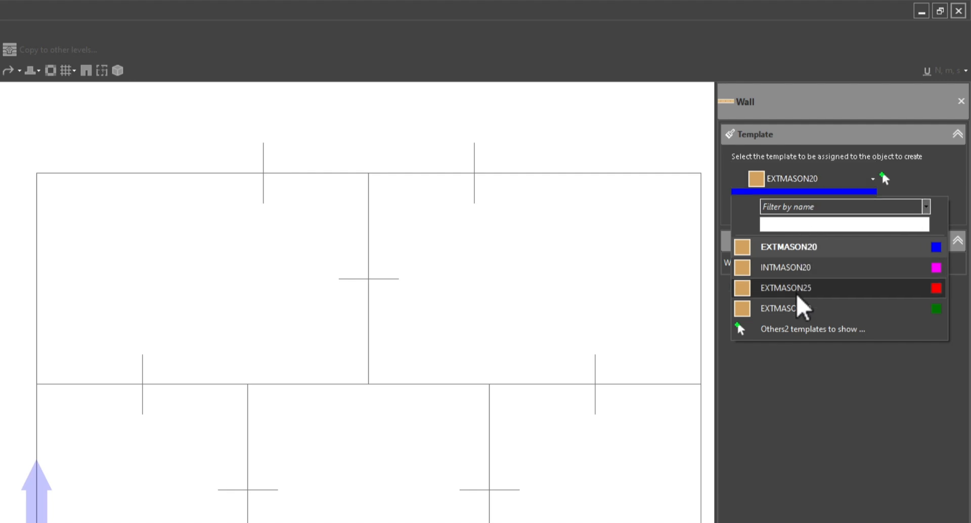
pyautogui.click(796, 309)
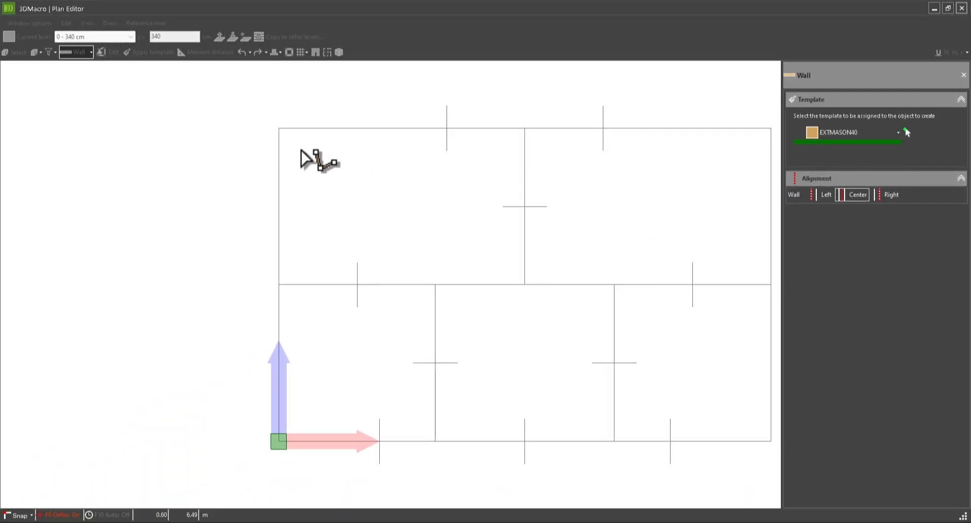
pyautogui.moveTo(301, 151)
pyautogui.mouseDown(button='middle')
pyautogui.moveTo(219, 160)
pyautogui.moveTo(130, 152)
pyautogui.mouseUp(button='middle')
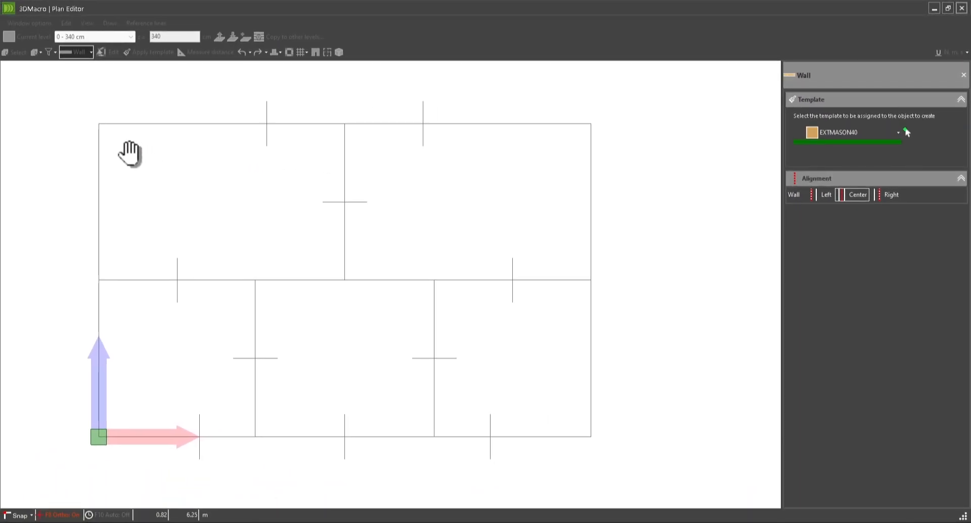
pyautogui.click(128, 123)
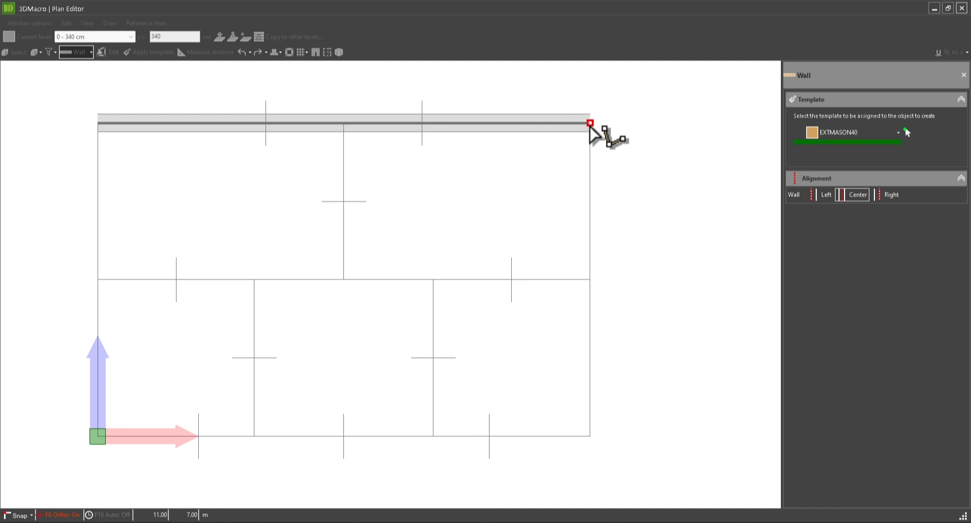
pyautogui.click(590, 122)
pyautogui.rightClick(604, 124)
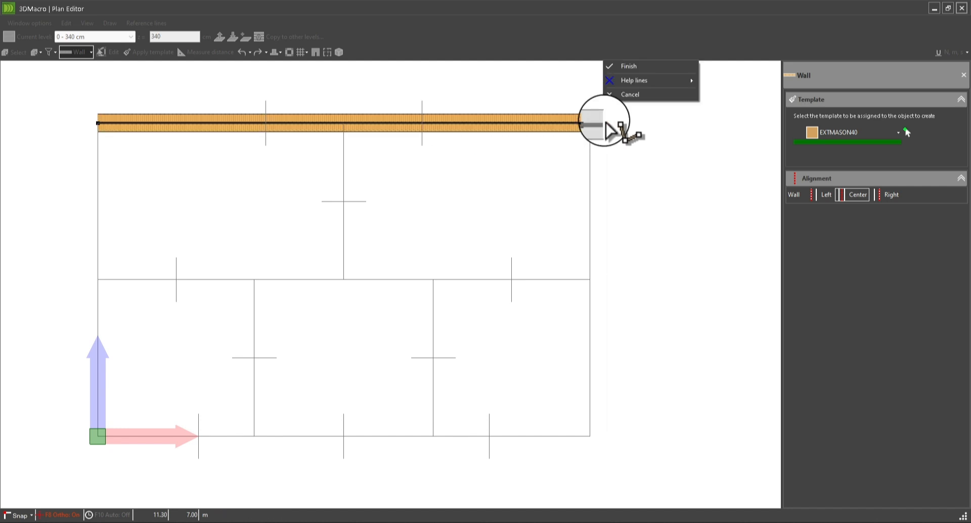
pyautogui.click(630, 95)
# Draw a centre-aligned EXTMASON25 wall about 7 m long down the right outer edge of the reference plan.
pyautogui.click(875, 131)
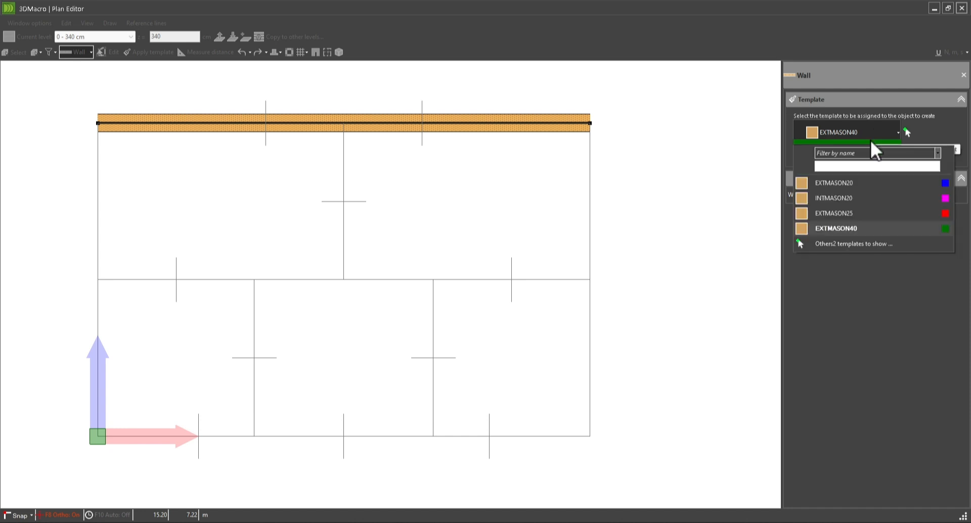
pyautogui.click(848, 212)
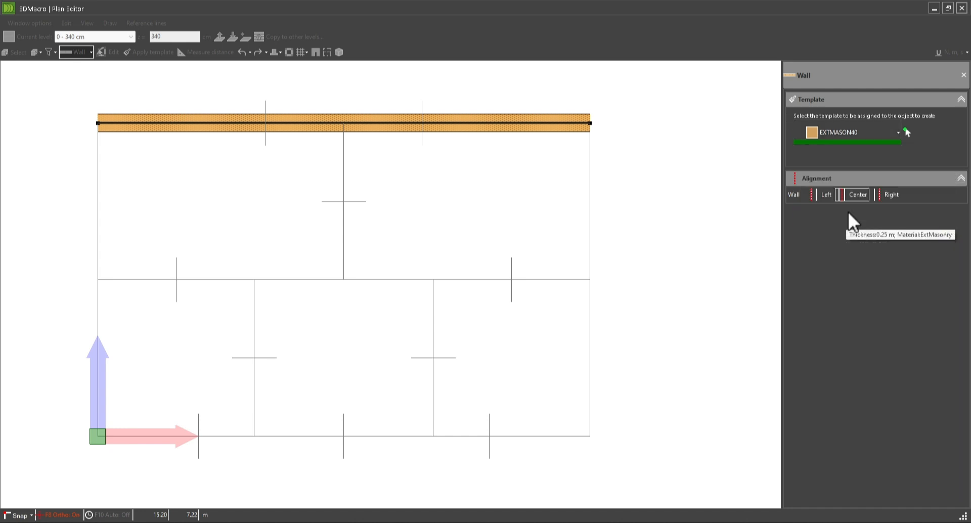
pyautogui.click(588, 124)
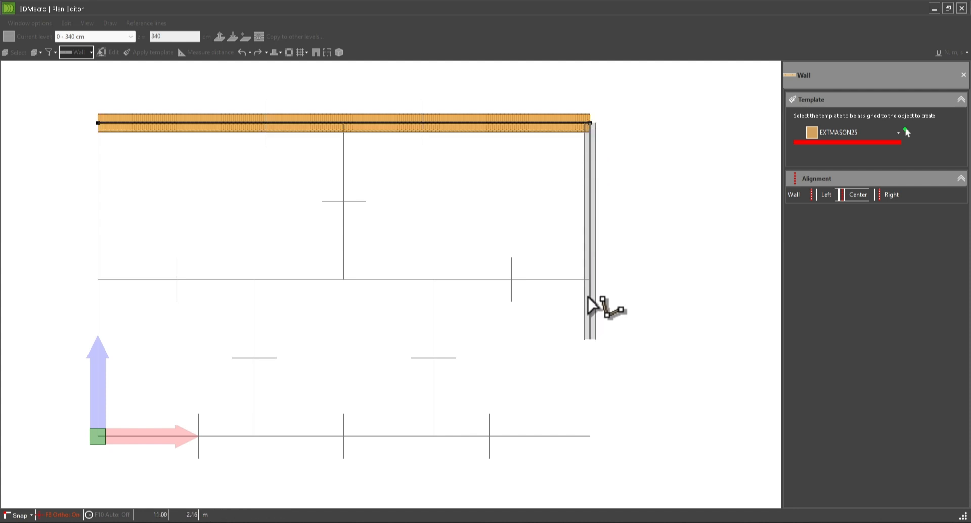
pyautogui.click(589, 438)
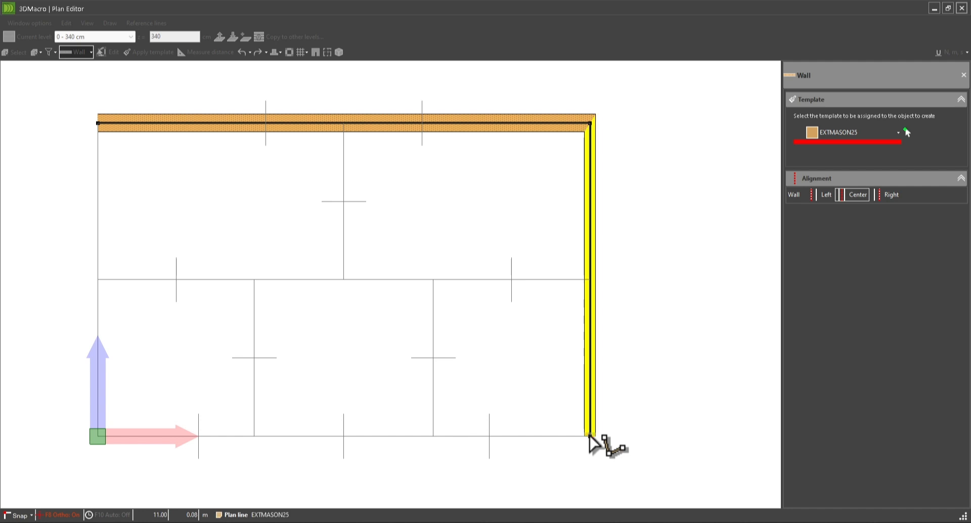
pyautogui.rightClick(589, 437)
pyautogui.click(608, 407)
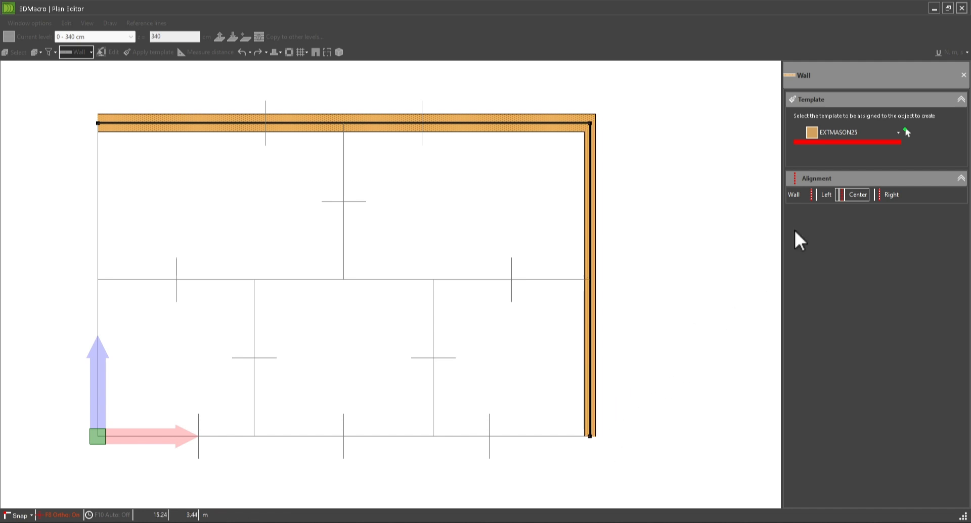
# Draw a centre-aligned EXTMASON45 wall about 11 m long along the lower outer edge of the reference plan.
pyautogui.click(890, 131)
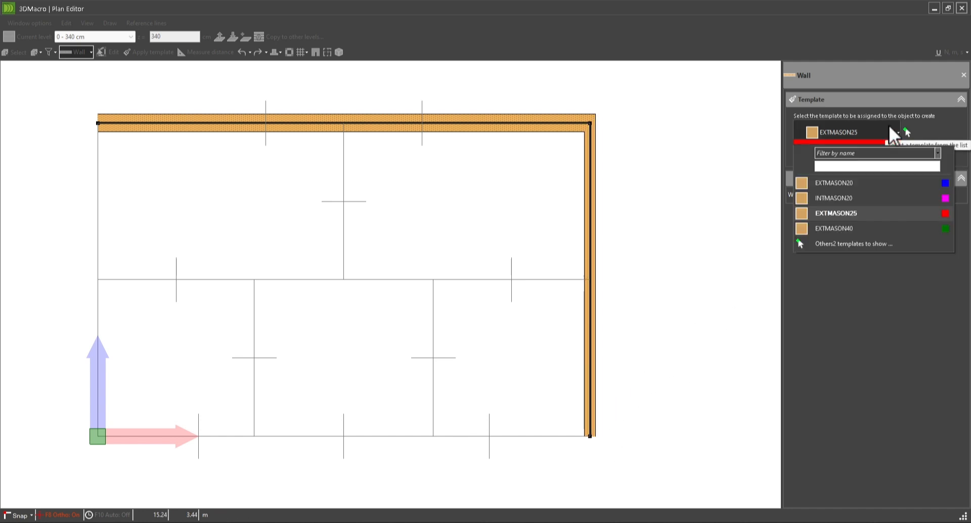
pyautogui.click(849, 241)
pyautogui.click(224, 65)
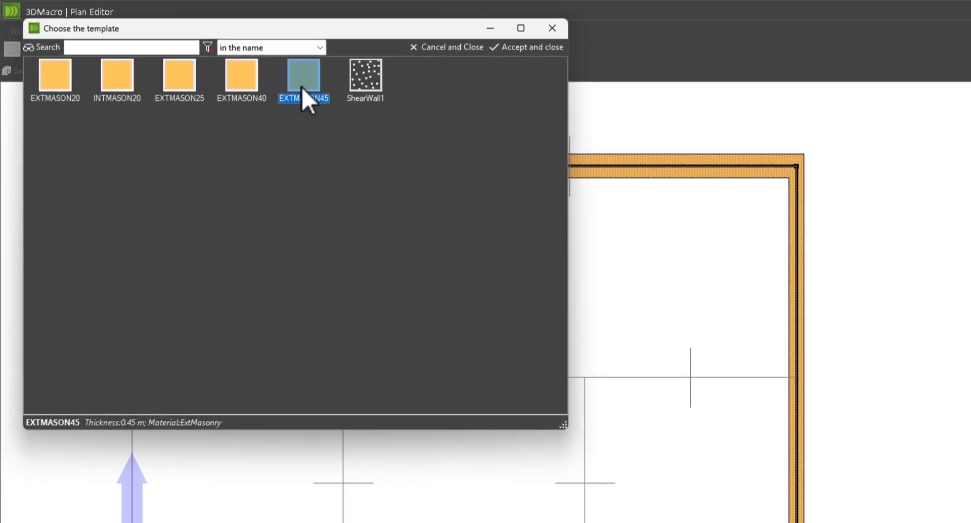
pyautogui.doubleClick(302, 90)
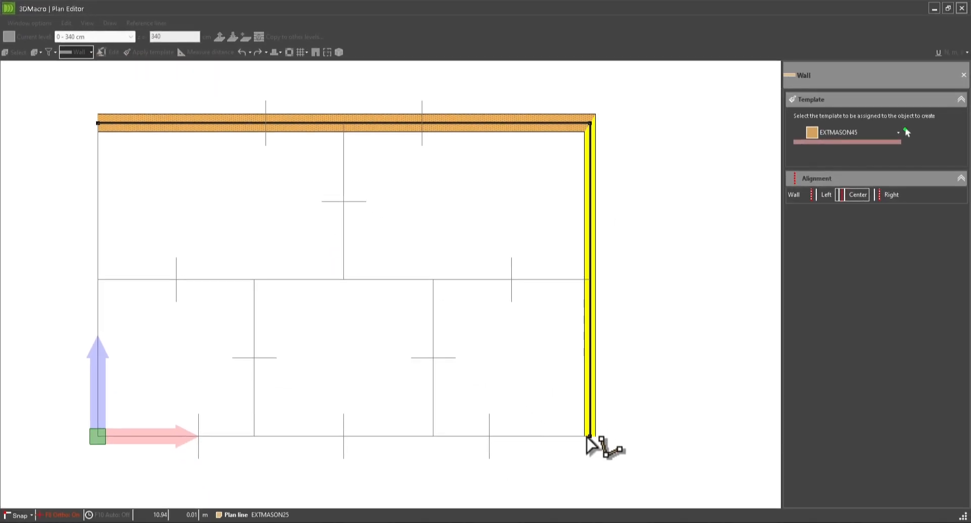
pyautogui.click(589, 438)
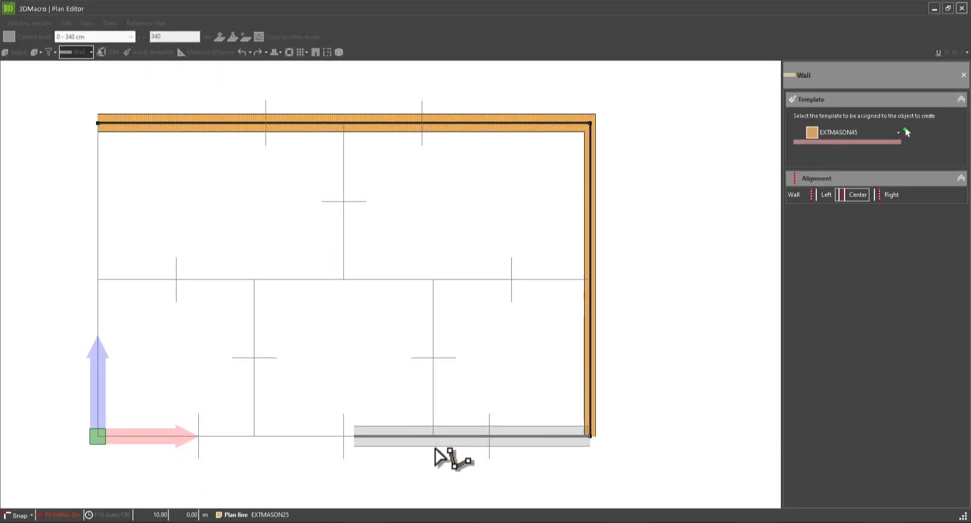
pyautogui.click(99, 437)
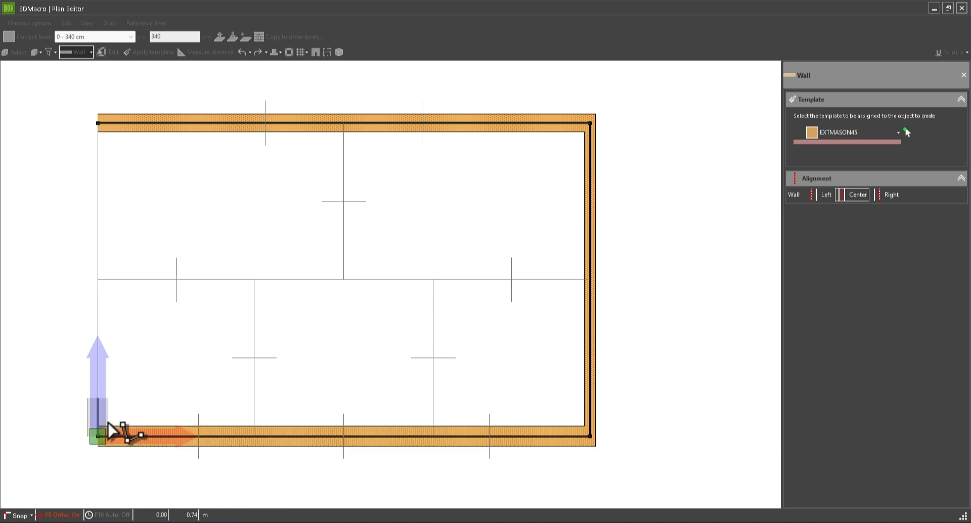
pyautogui.rightClick(125, 396)
pyautogui.click(143, 370)
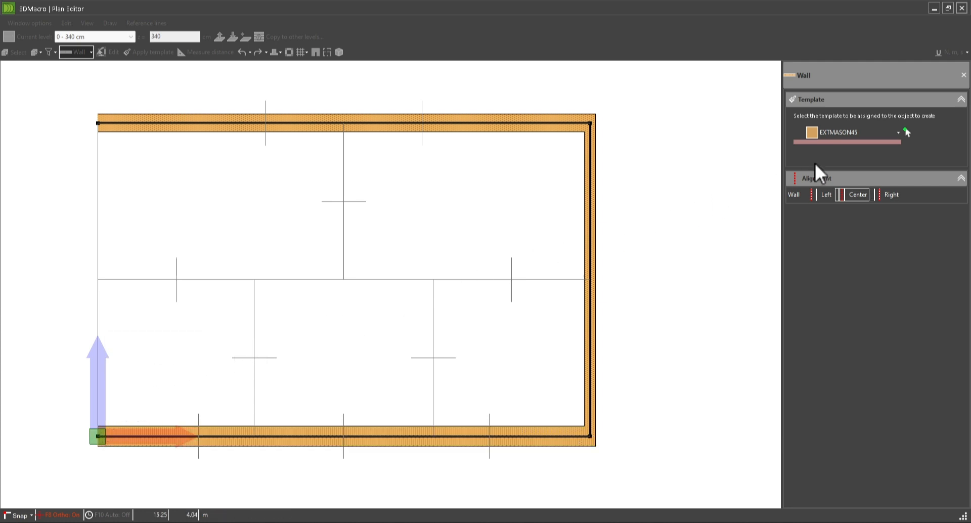
# Draw a centre-aligned EXTMASON25 wall about 7 m long up the left outer edge of the reference plan.
pyautogui.click(888, 134)
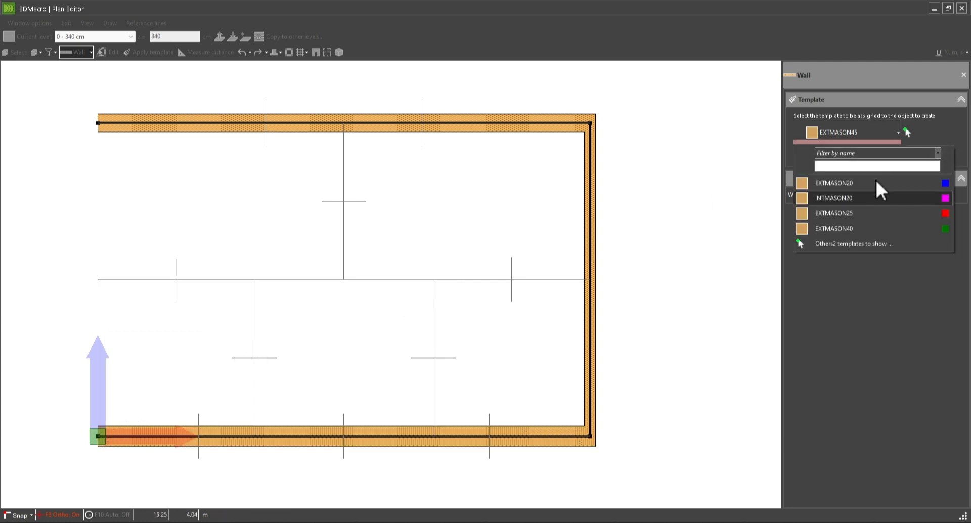
pyautogui.click(834, 219)
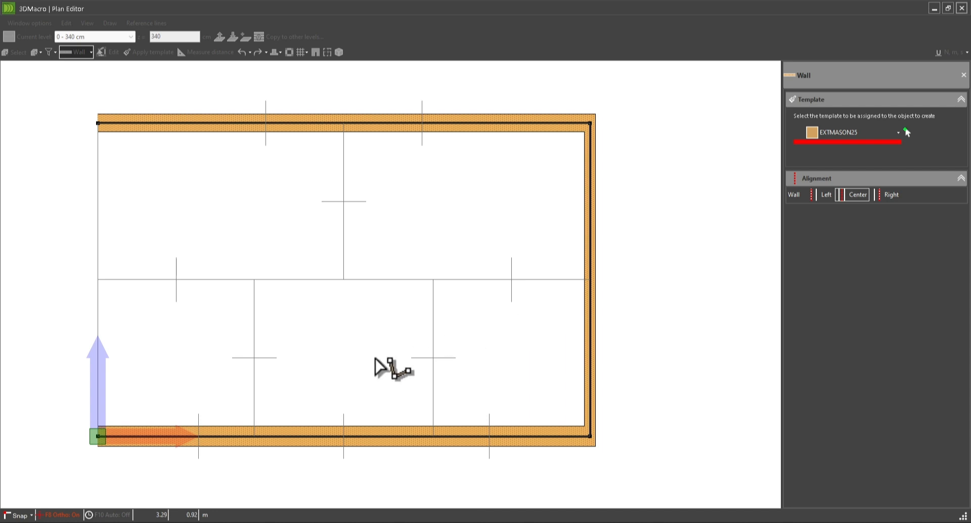
pyautogui.click(98, 436)
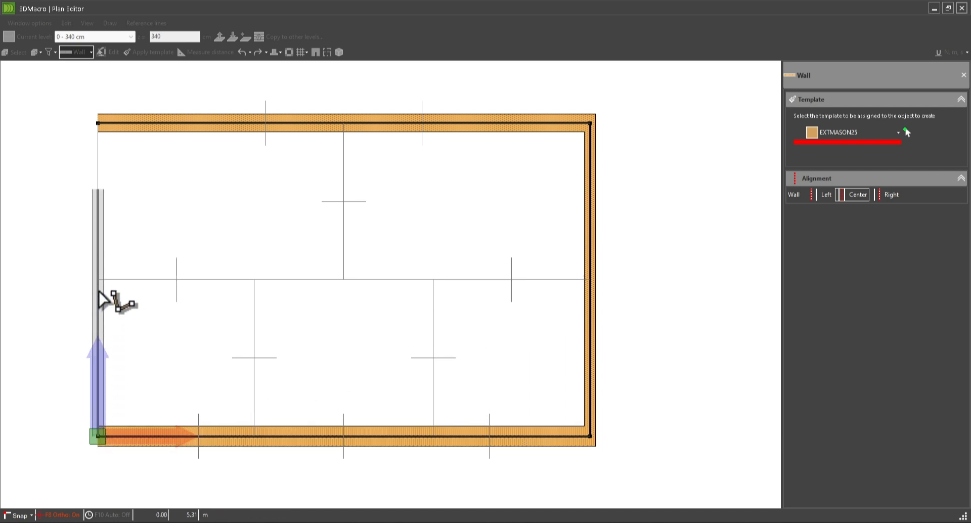
pyautogui.click(98, 124)
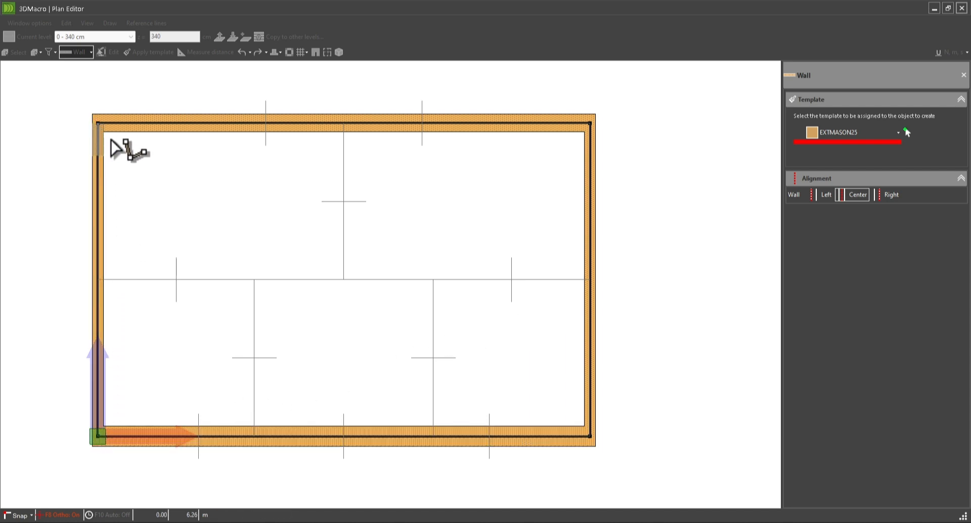
pyautogui.rightClick(129, 159)
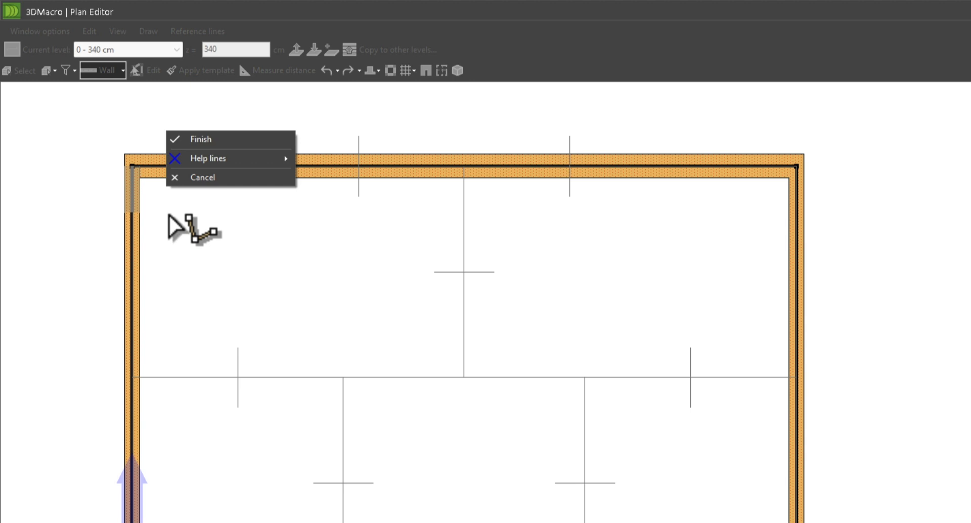
pyautogui.click(204, 178)
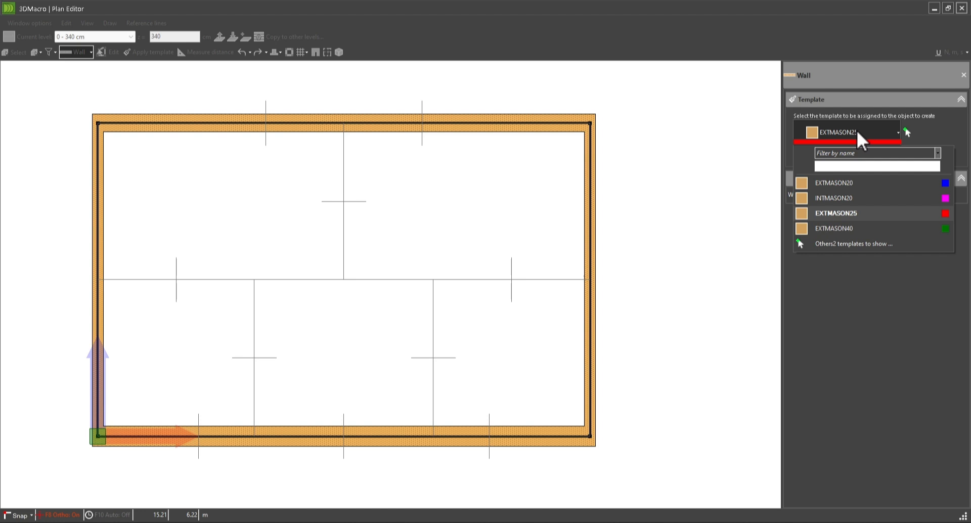
# Draw a centre-aligned INTMASON20 wall about 11 m long along the horizontal middle reference line between the side walls.
pyautogui.click(833, 199)
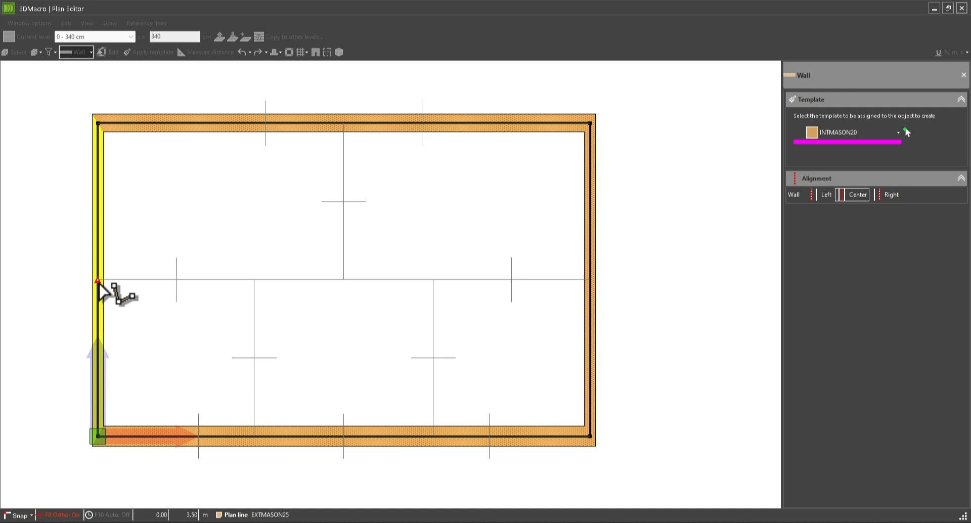
pyautogui.click(116, 281)
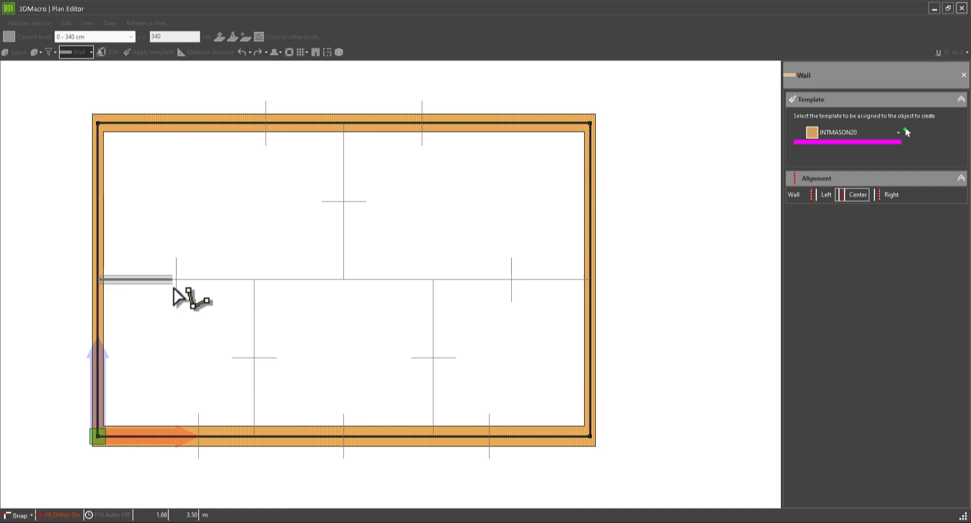
pyautogui.click(587, 280)
pyautogui.click(587, 290)
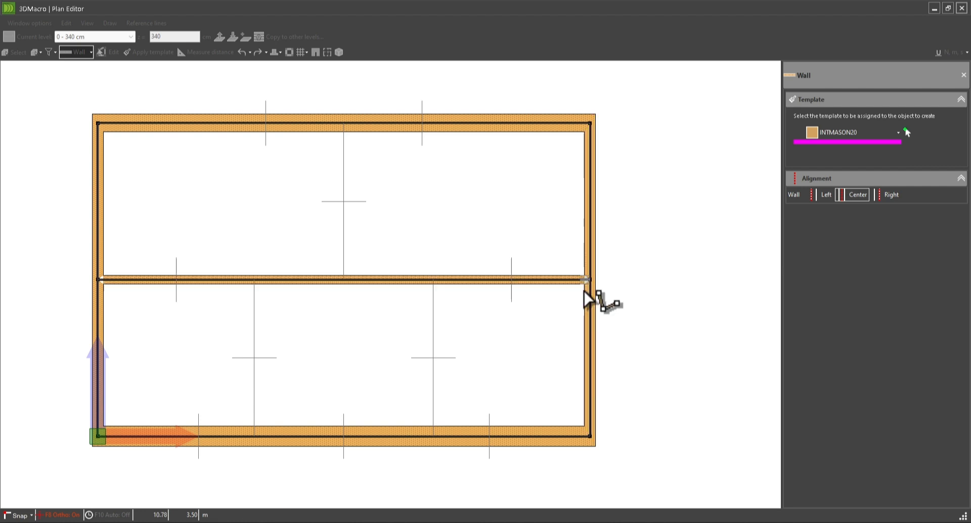
pyautogui.rightClick(498, 257)
pyautogui.click(521, 224)
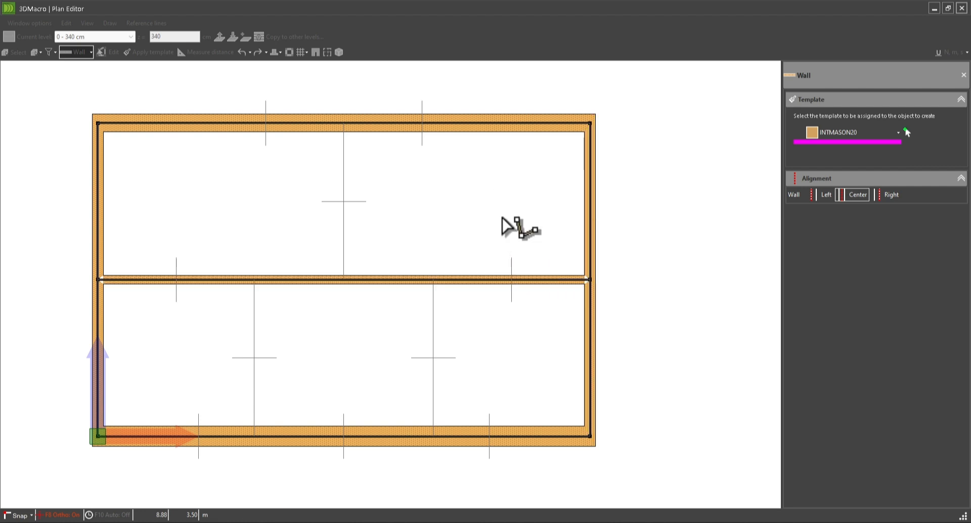
# Draw an INTMASON20 partition about 3.5 m long from the upper outer wall to the middle wall at x = 5.50 m, accepting the wall splits.
pyautogui.click(344, 128)
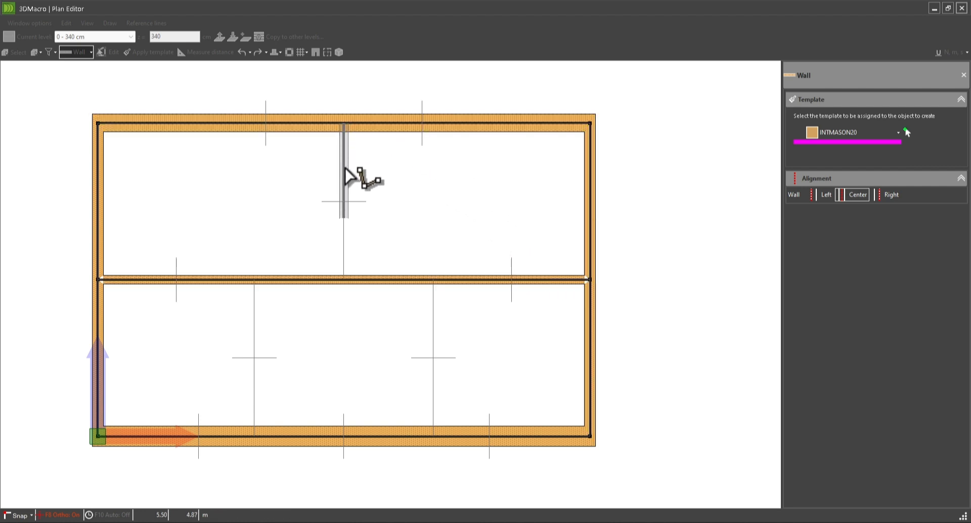
pyautogui.click(343, 278)
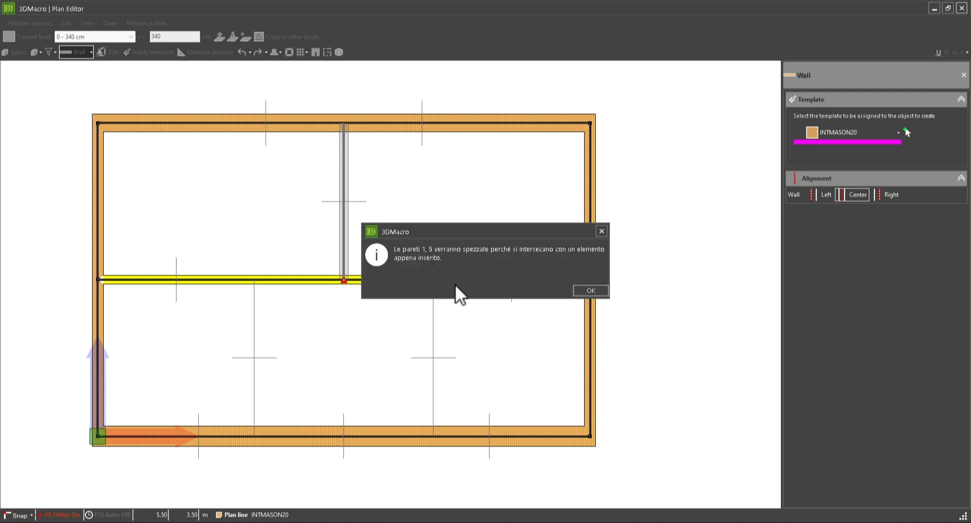
pyautogui.click(593, 290)
pyautogui.rightClick(397, 260)
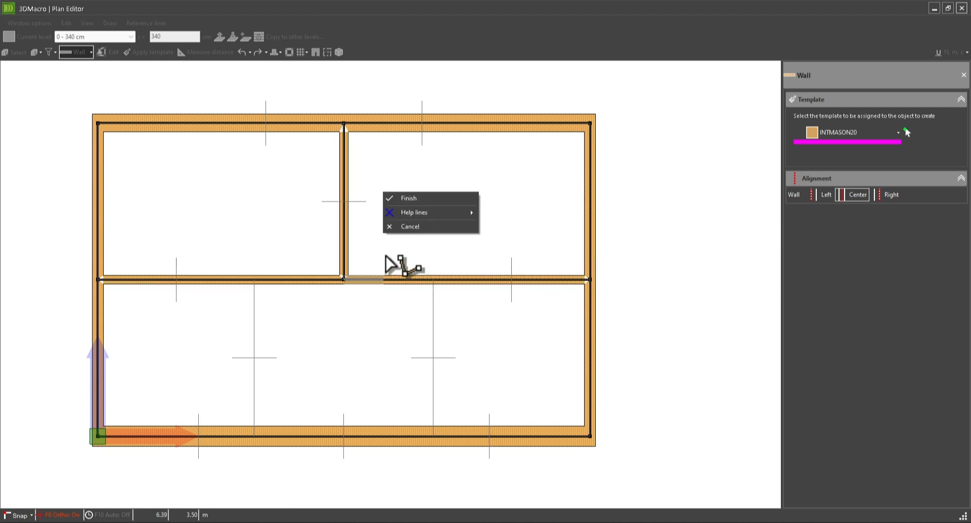
pyautogui.click(409, 227)
# Draw an INTMASON20 partition about 3.5 m long from the middle wall to the lower outer wall at x = 3.50 m, accepting the wall splits.
pyautogui.click(255, 279)
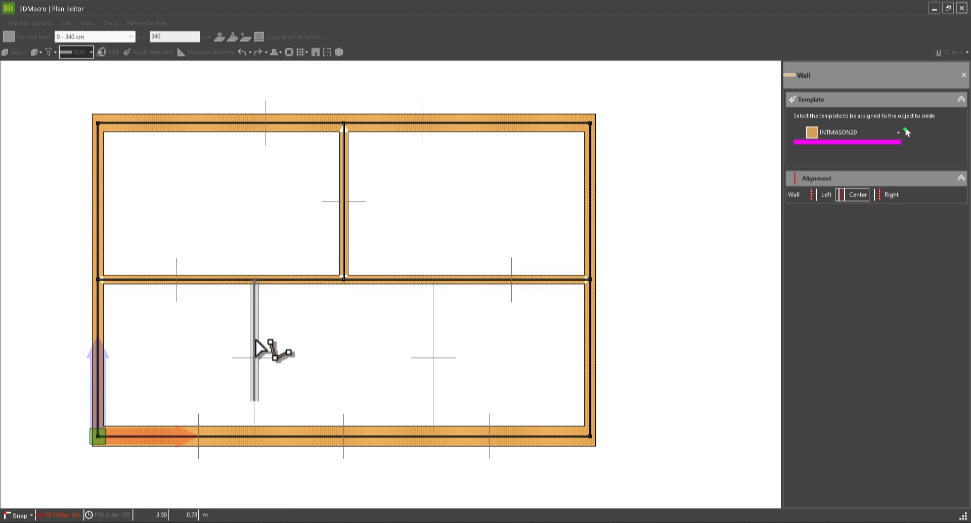
pyautogui.click(252, 437)
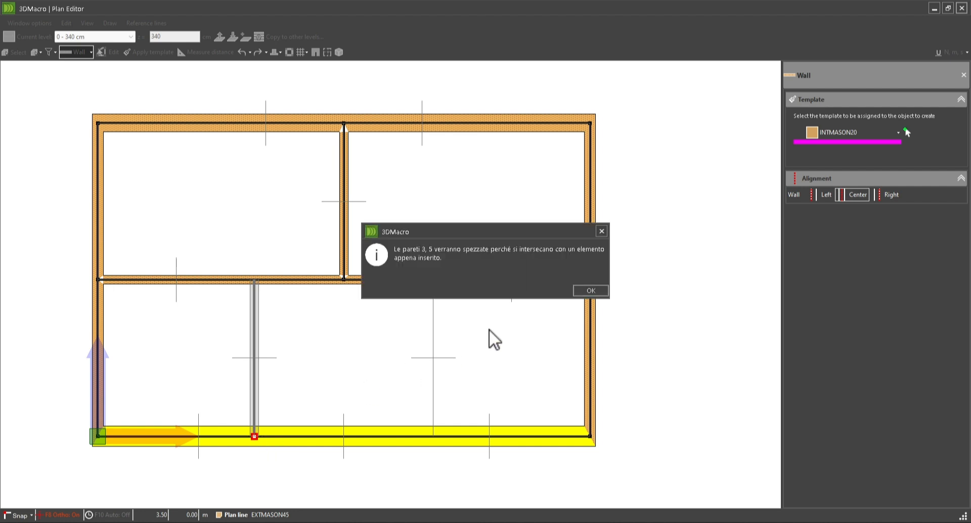
pyautogui.click(603, 290)
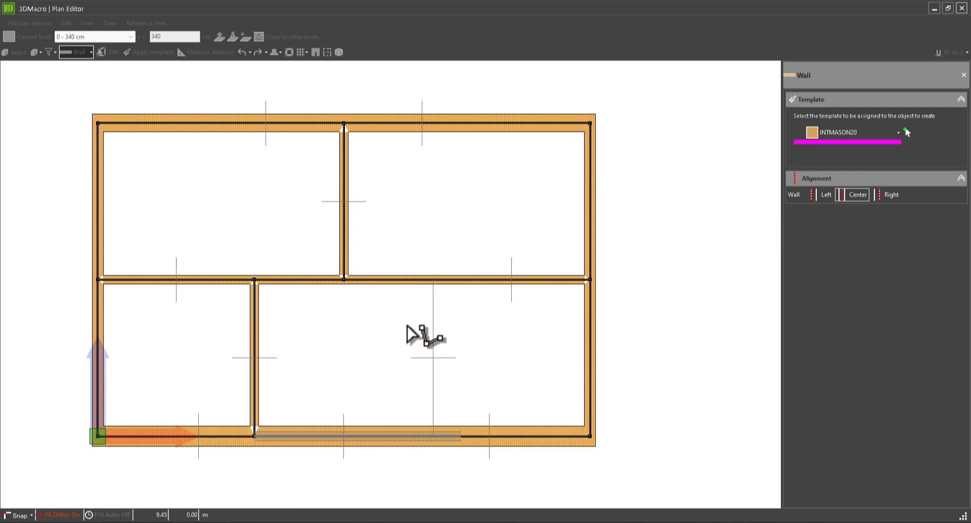
pyautogui.rightClick(375, 334)
pyautogui.click(384, 305)
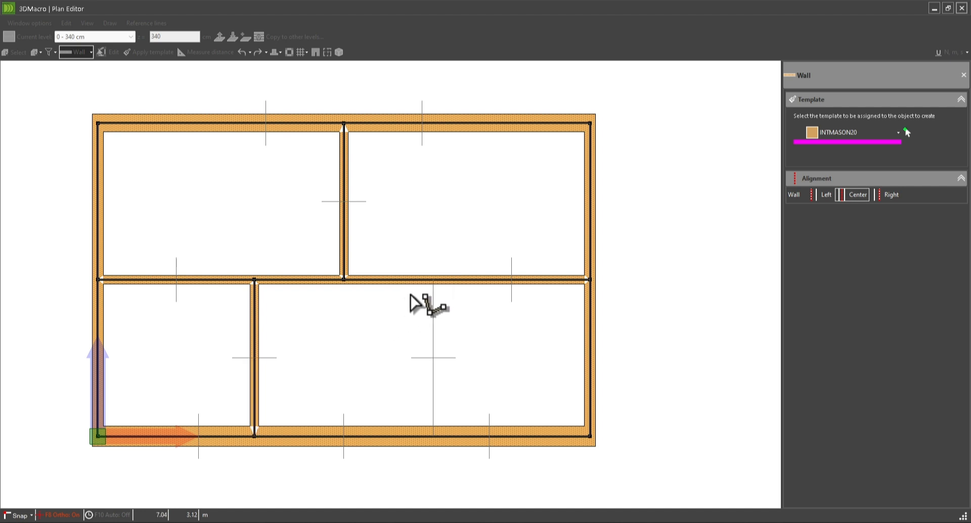
# Draw the last INTMASON20 partition from the middle wall to the lower outer wall at x = 7.50 m, and close the plan editor.
pyautogui.click(433, 279)
pyautogui.click(433, 436)
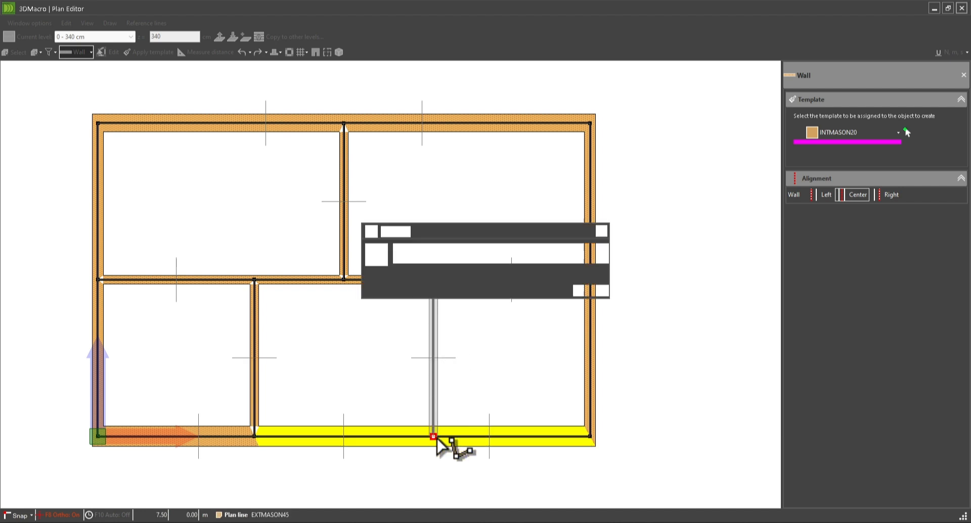
pyautogui.click(591, 291)
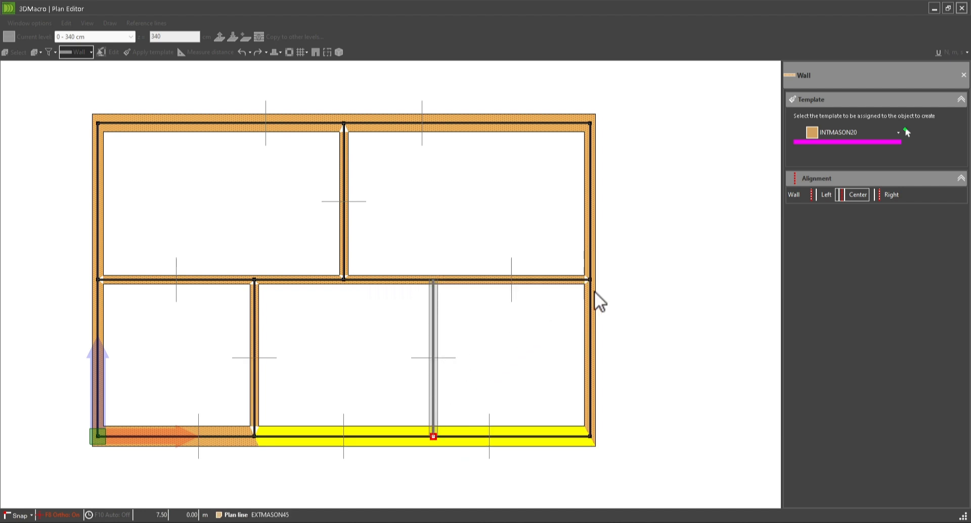
pyautogui.rightClick(481, 320)
pyautogui.click(516, 262)
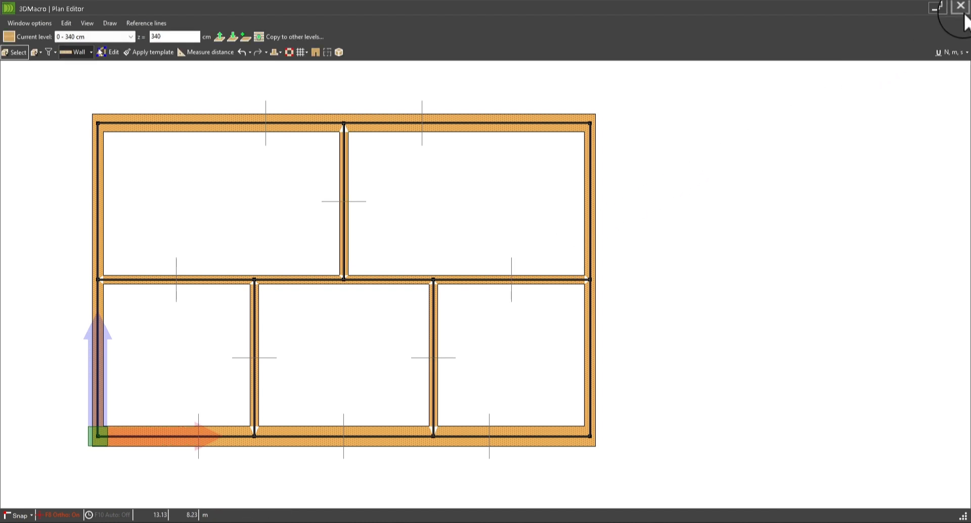
pyautogui.click(961, 8)
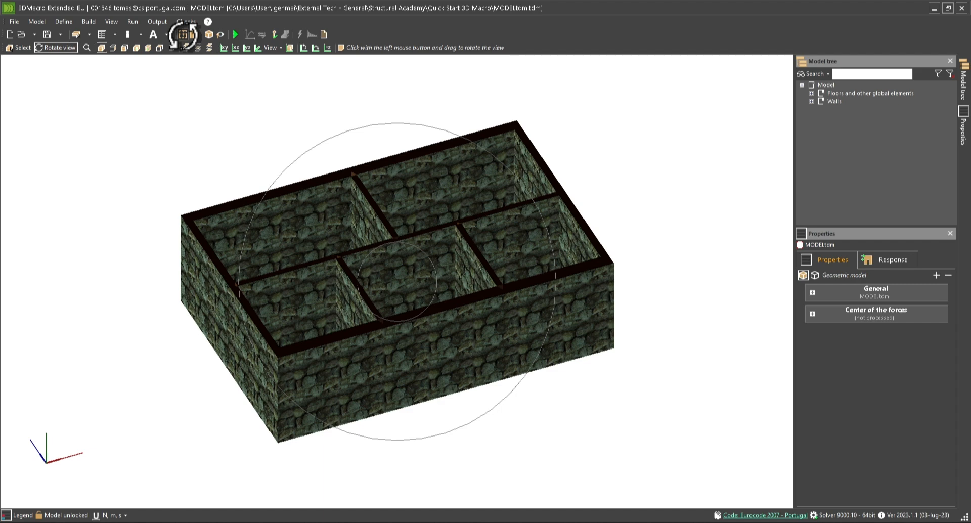
# In the plan editor, copy the left outer wall from level 0 - 340 cm to other levels, using Past all only if selected.
pyautogui.click(183, 34)
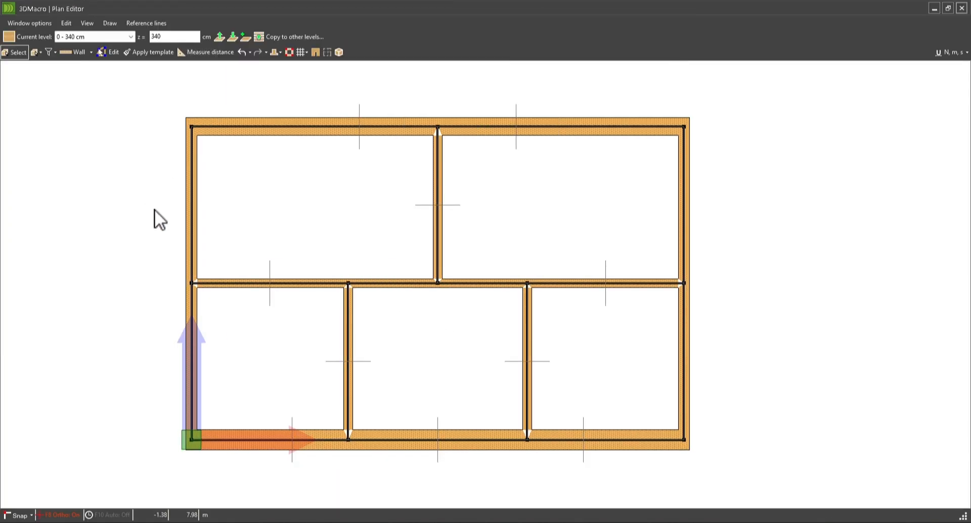
pyautogui.moveTo(130, 82); pyautogui.dragTo(219, 467)
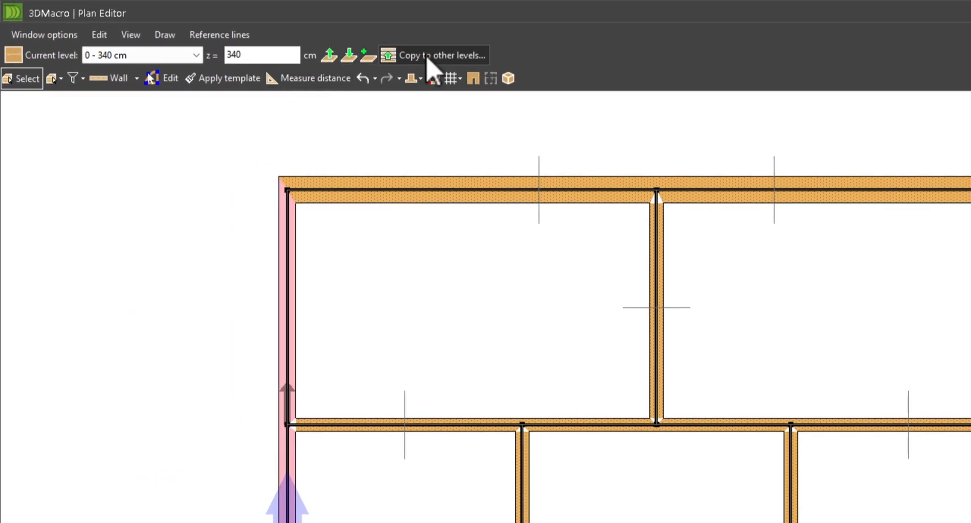
pyautogui.click(428, 57)
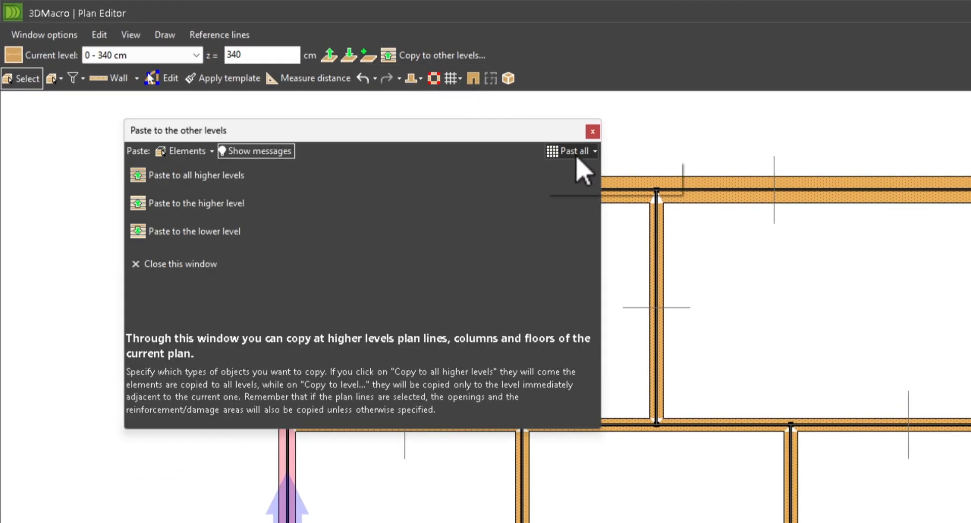
pyautogui.click(577, 157)
pyautogui.click(584, 186)
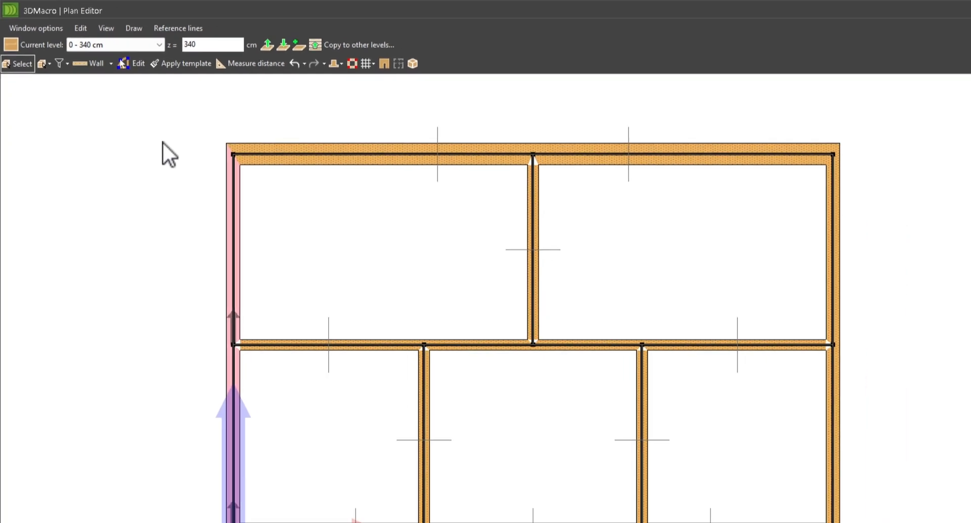
# Paste the right outer wall from level 0 - 340 cm to all higher levels, using Past all only if selected.
pyautogui.moveTo(807, 116); pyautogui.dragTo(914, 522)
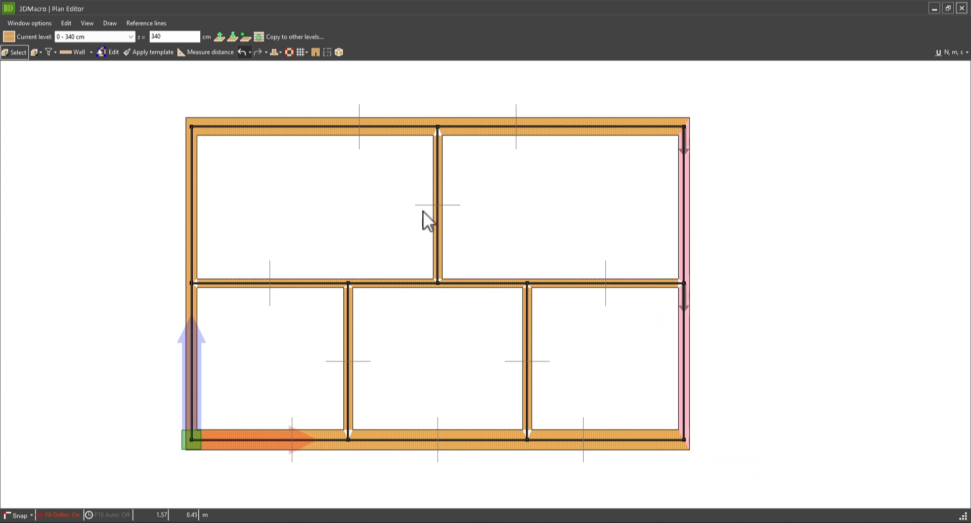
pyautogui.click(289, 37)
pyautogui.click(392, 116)
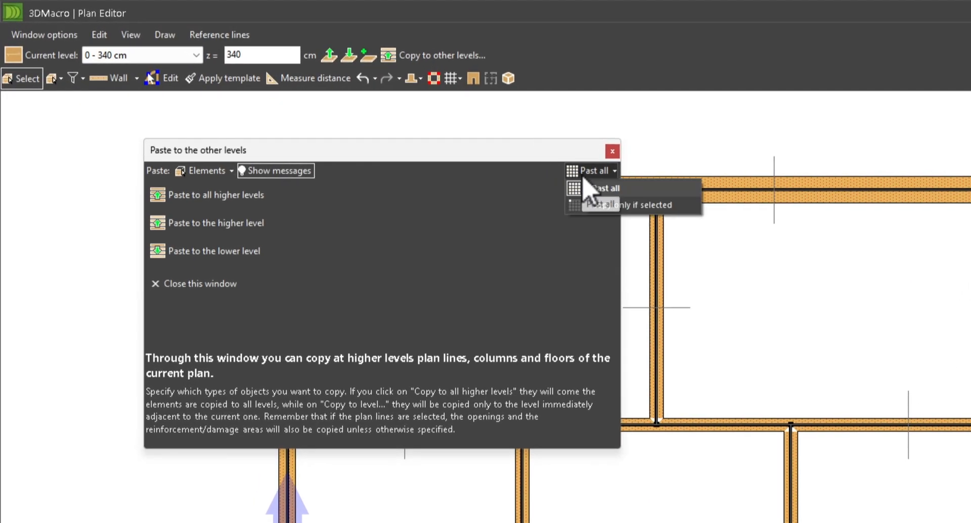
pyautogui.click(597, 204)
pyautogui.click(246, 198)
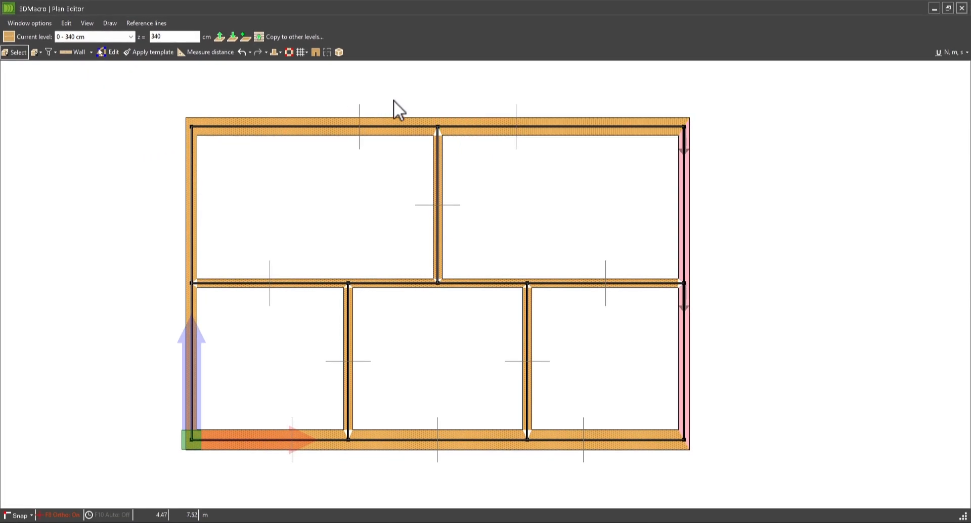
# Paste the upper interior partition from level 0 - 340 cm to all higher levels, using Copy only if selected.
pyautogui.moveTo(395, 94); pyautogui.dragTo(469, 297)
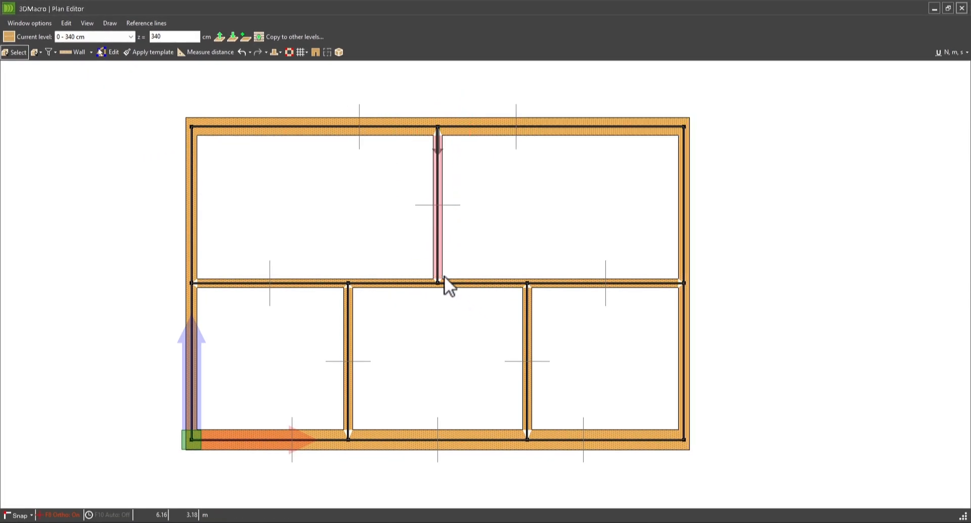
pyautogui.click(260, 37)
pyautogui.click(393, 129)
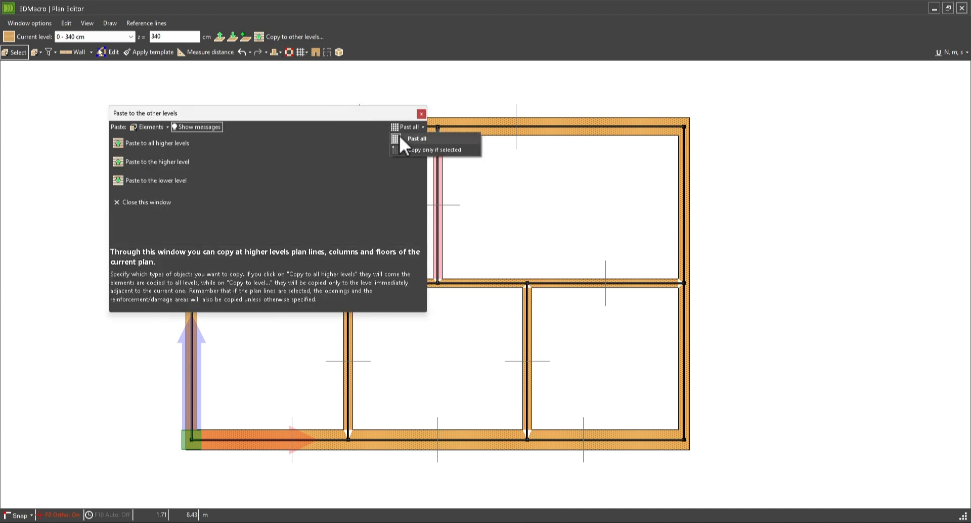
pyautogui.click(408, 149)
pyautogui.click(162, 147)
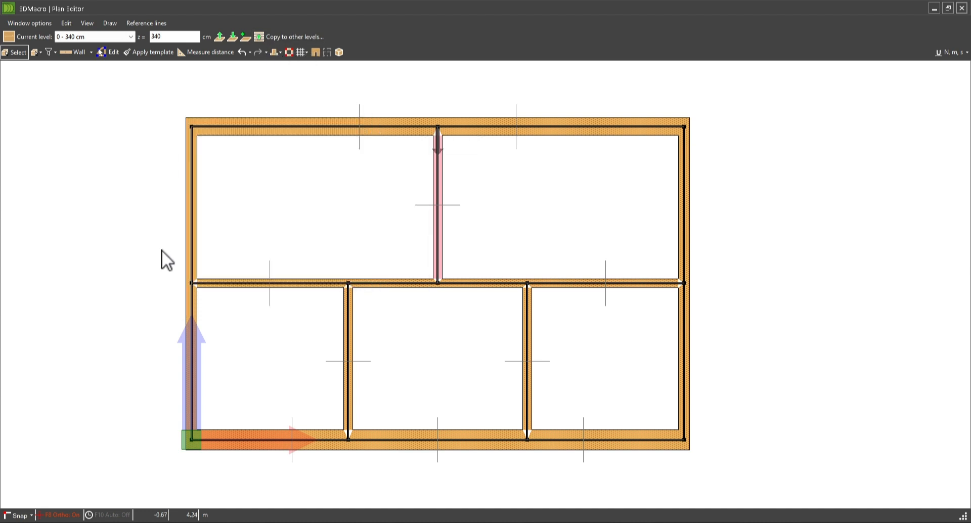
# Paste the horizontal middle wall segments from level 0 - 340 cm to all higher levels, using Copy only if selected.
pyautogui.moveTo(163, 255); pyautogui.dragTo(709, 317)
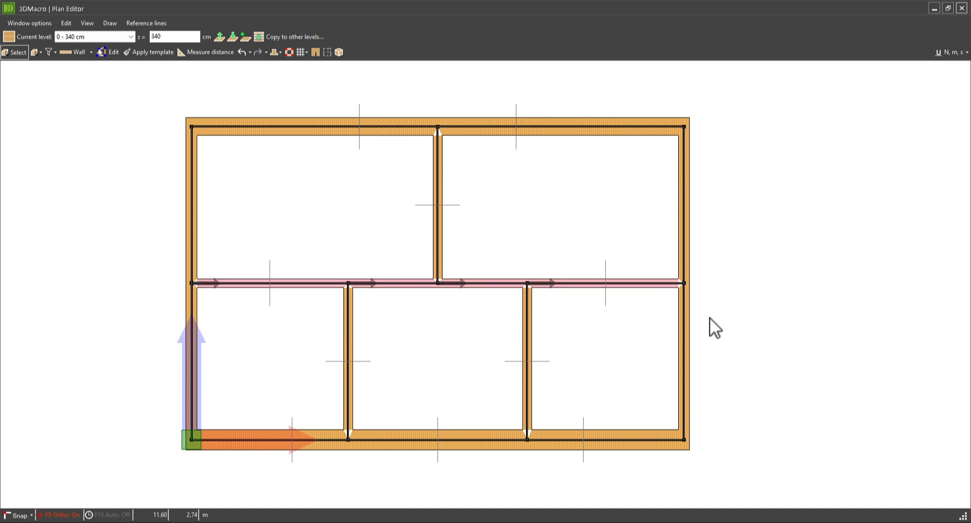
pyautogui.click(289, 36)
pyautogui.click(418, 145)
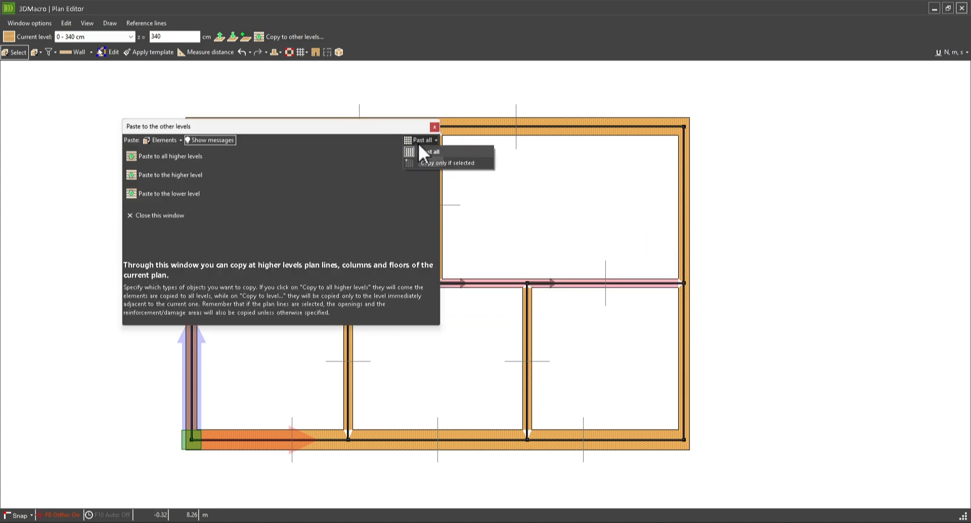
pyautogui.click(416, 162)
pyautogui.click(196, 158)
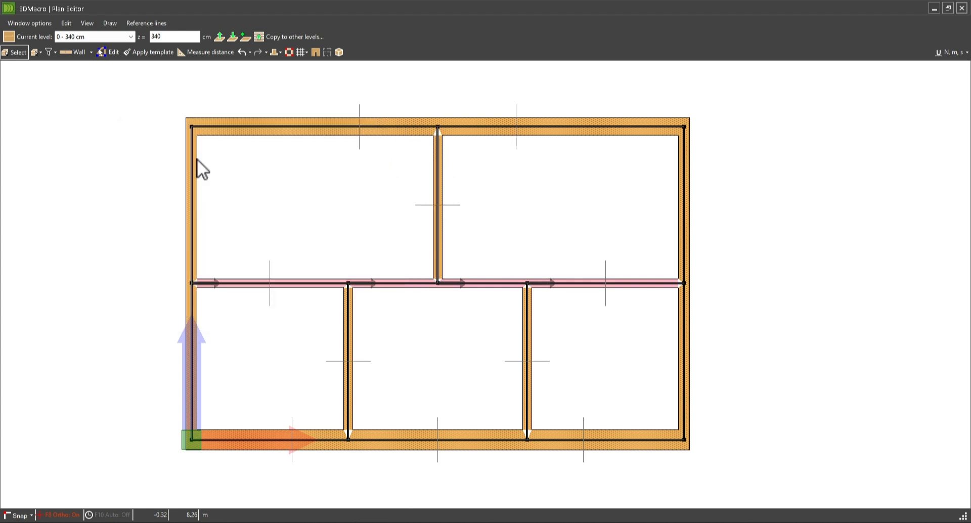
# Paste the lower-left interior partition to all higher levels, using Copy only if selected.
pyautogui.moveTo(302, 239); pyautogui.dragTo(373, 487)
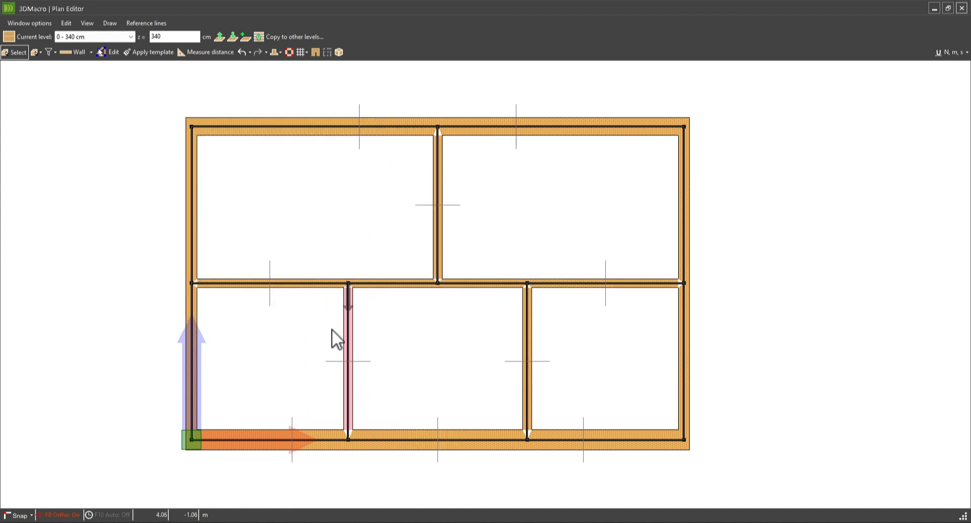
pyautogui.click(259, 37)
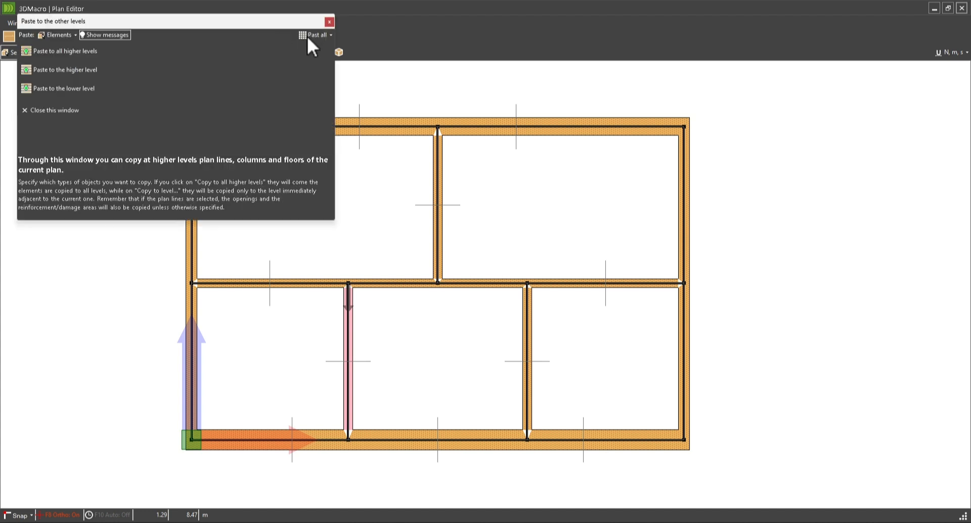
pyautogui.click(310, 36)
pyautogui.click(344, 59)
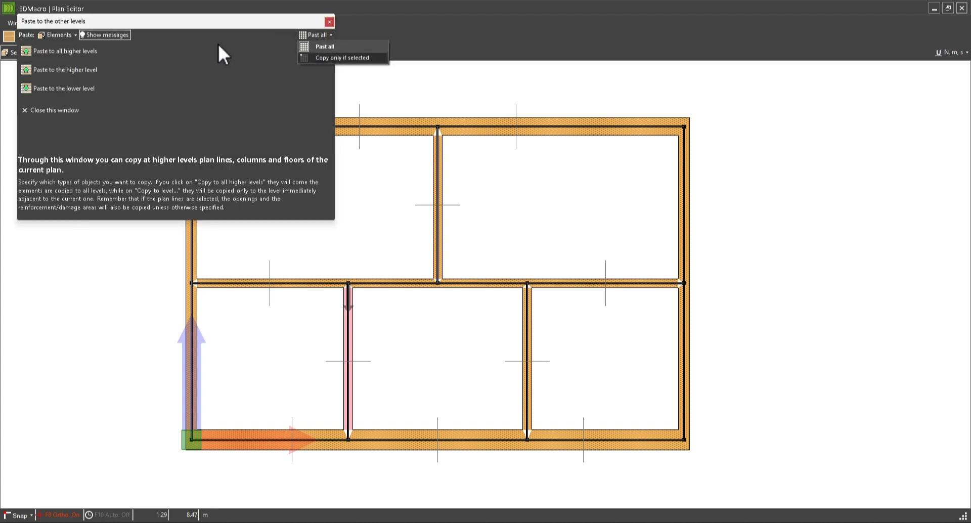
pyautogui.click(94, 53)
# Paste the lower-right interior partition to all higher levels, using Copy only if selected, and close the plan editor.
pyautogui.moveTo(503, 246); pyautogui.dragTo(571, 497)
pyautogui.click(284, 36)
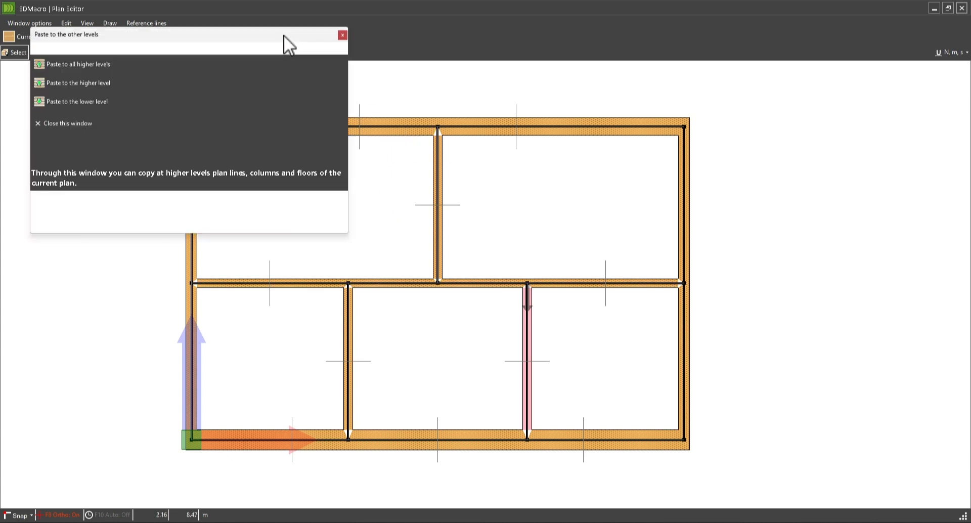
pyautogui.click(308, 49)
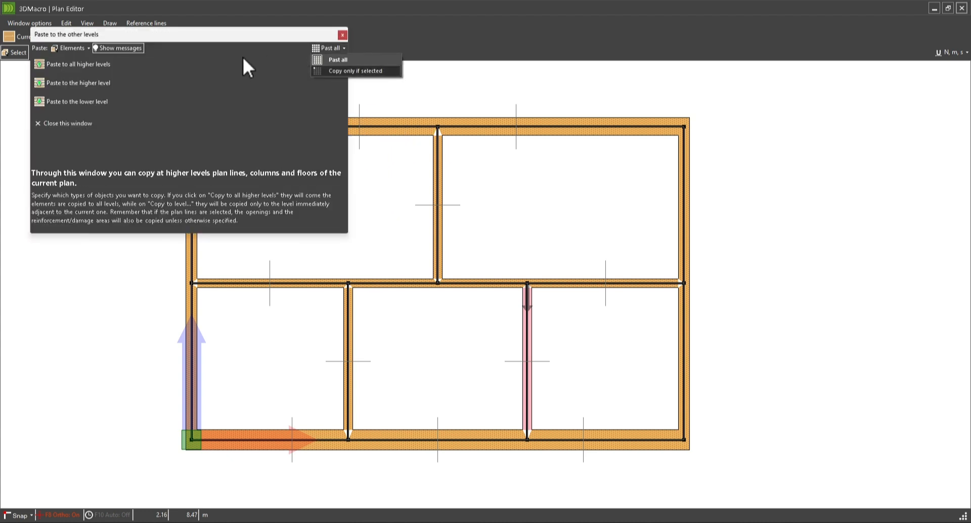
pyautogui.click(105, 60)
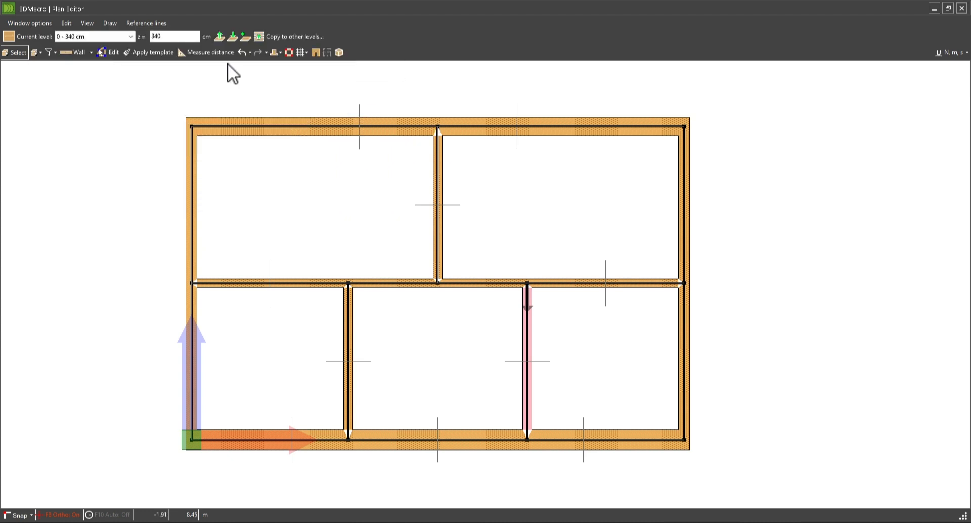
pyautogui.click(962, 9)
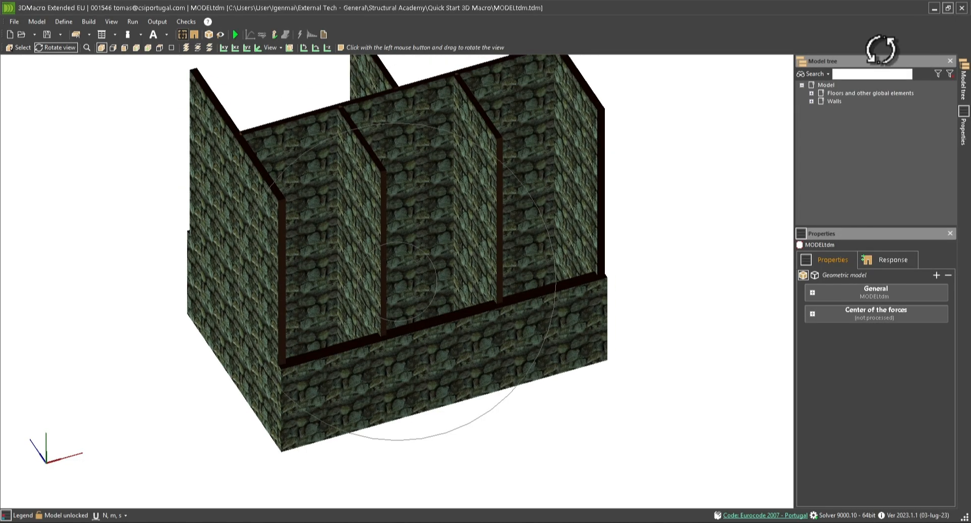
# Open the wall editor and choose Wall 1 on the plan as the current wall.
pyautogui.moveTo(724, 120); pyautogui.dragTo(452, 237)
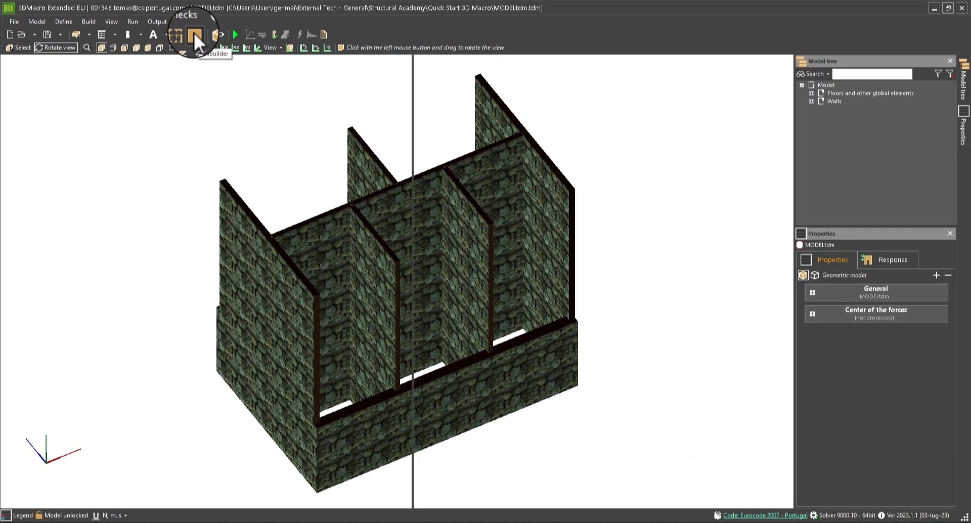
pyautogui.click(264, 47)
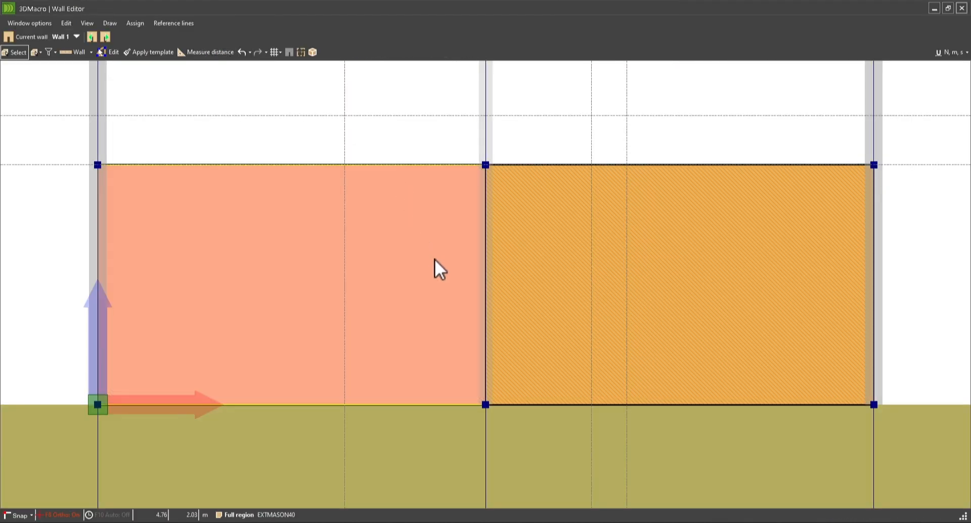
pyautogui.scroll(-1, 435, 259)
pyautogui.moveTo(421, 224); pyautogui.dragTo(418, 258, button='middle')
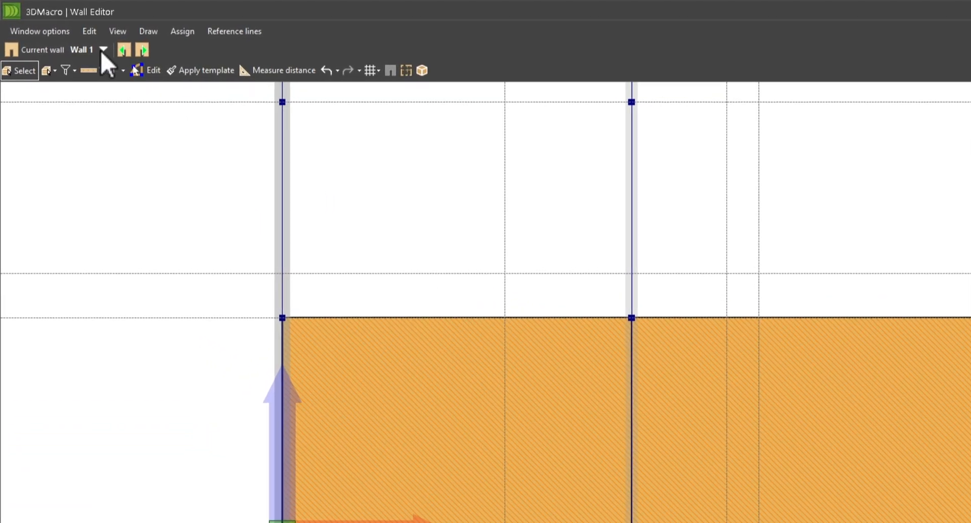
pyautogui.click(104, 49)
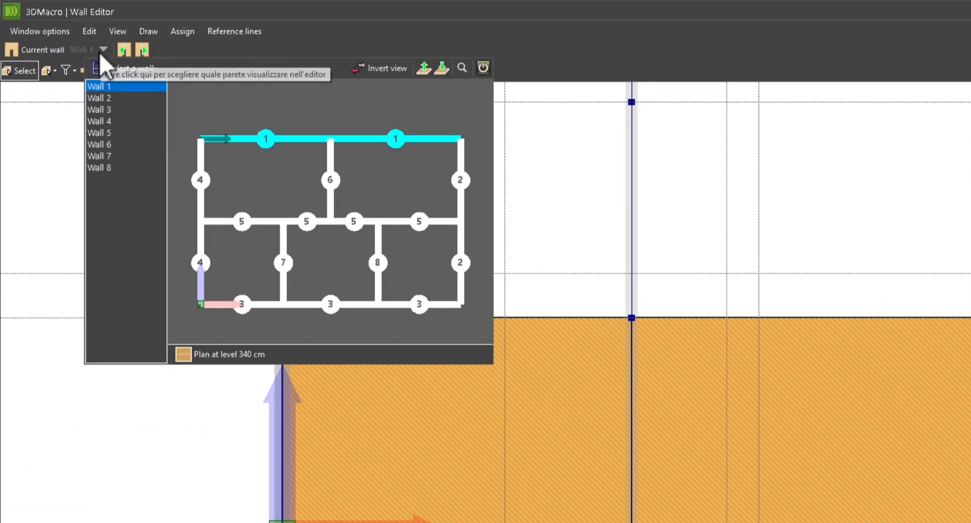
pyautogui.click(265, 135)
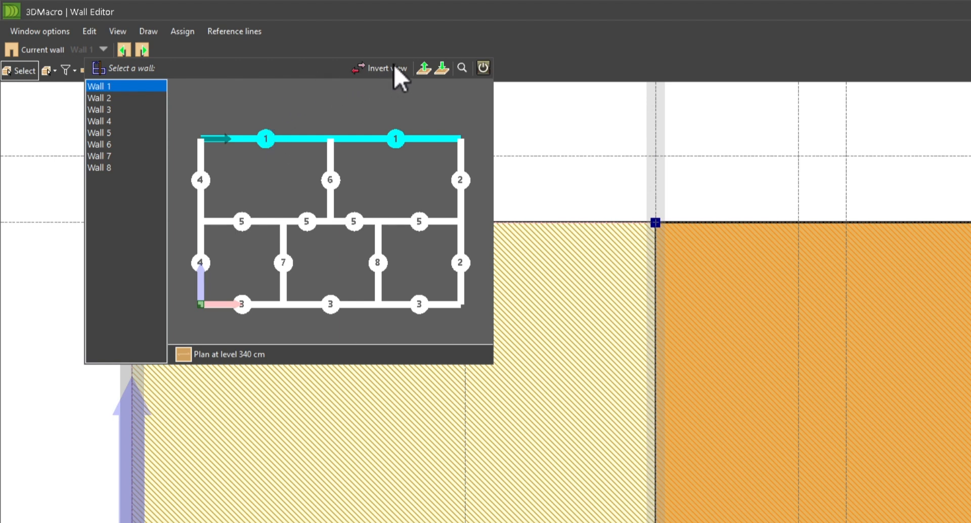
pyautogui.click(484, 67)
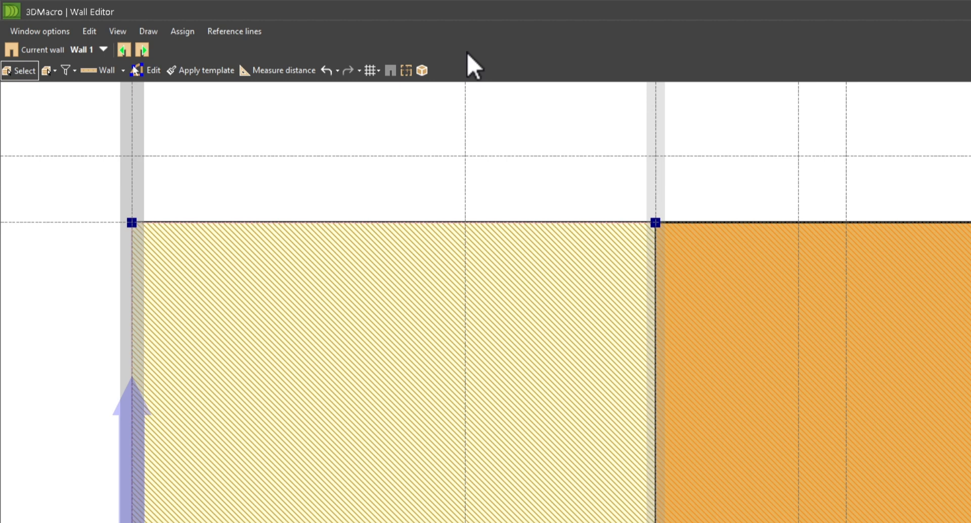
# Import layer 0 of Elev1.dxf as reference lines for Wall 1, with 1 CAD unit equal to 0.01 m.
pyautogui.click(245, 32)
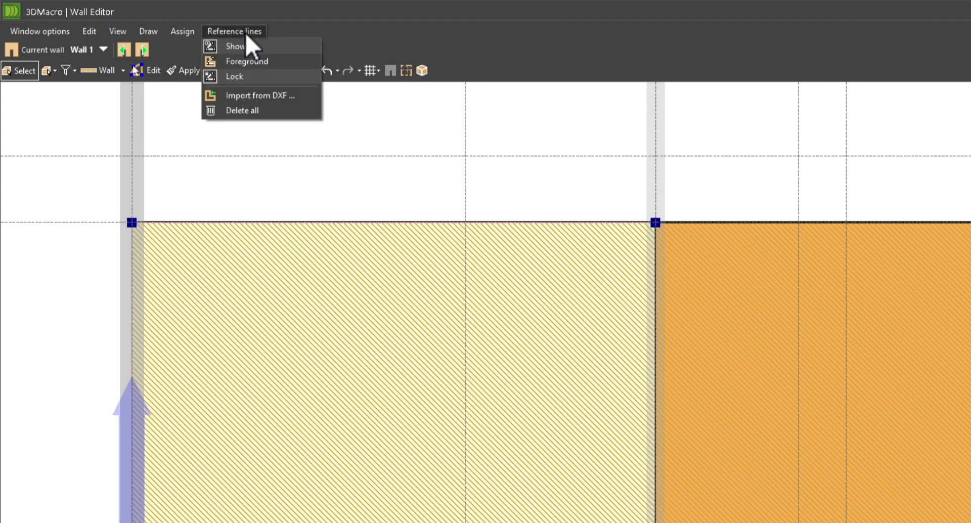
pyautogui.click(253, 90)
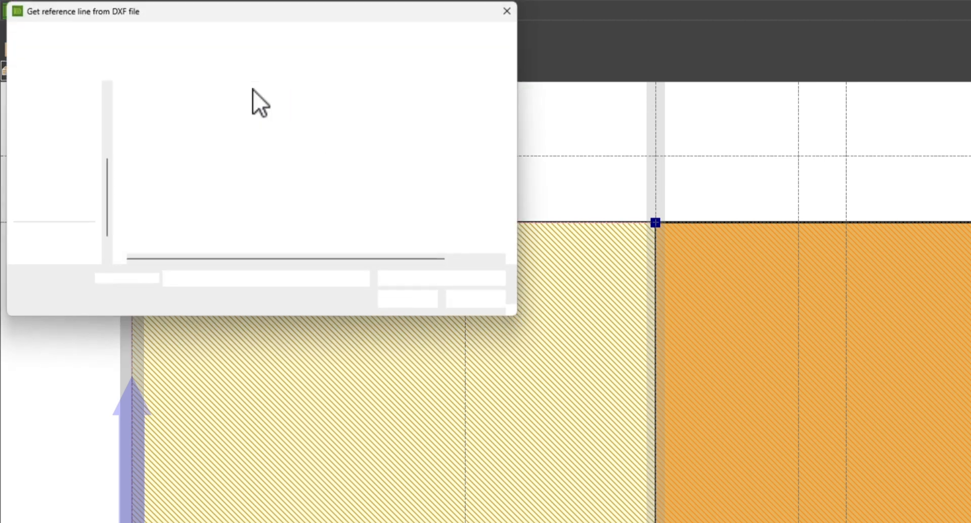
pyautogui.click(178, 116)
pyautogui.doubleClick(178, 117)
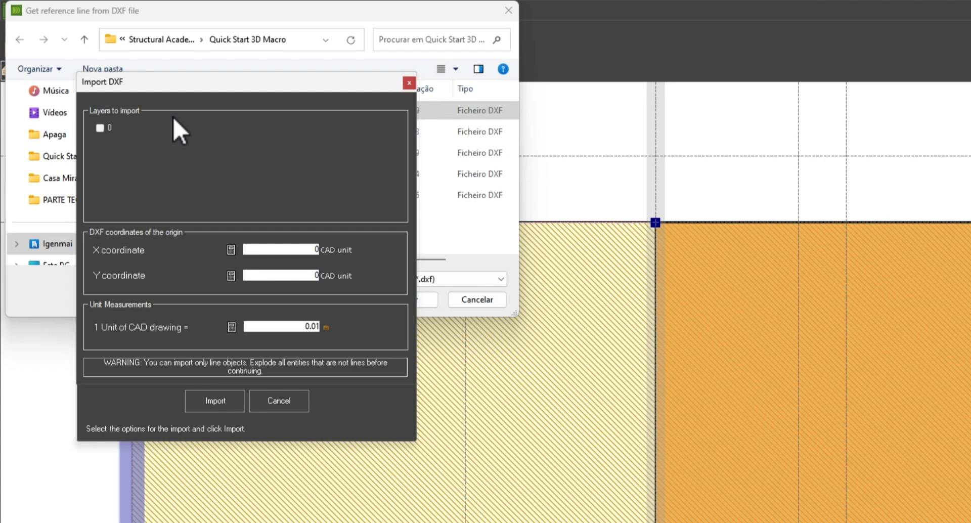
pyautogui.click(100, 128)
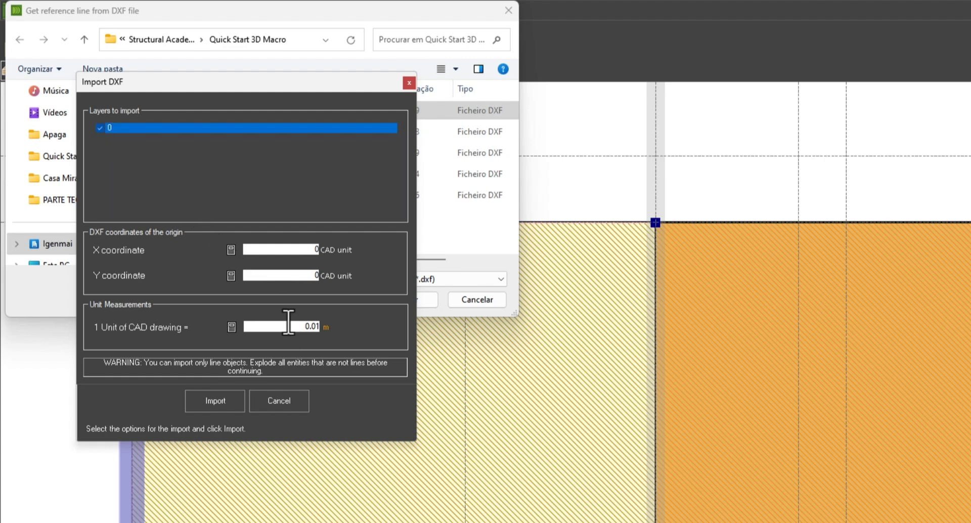
pyautogui.click(218, 401)
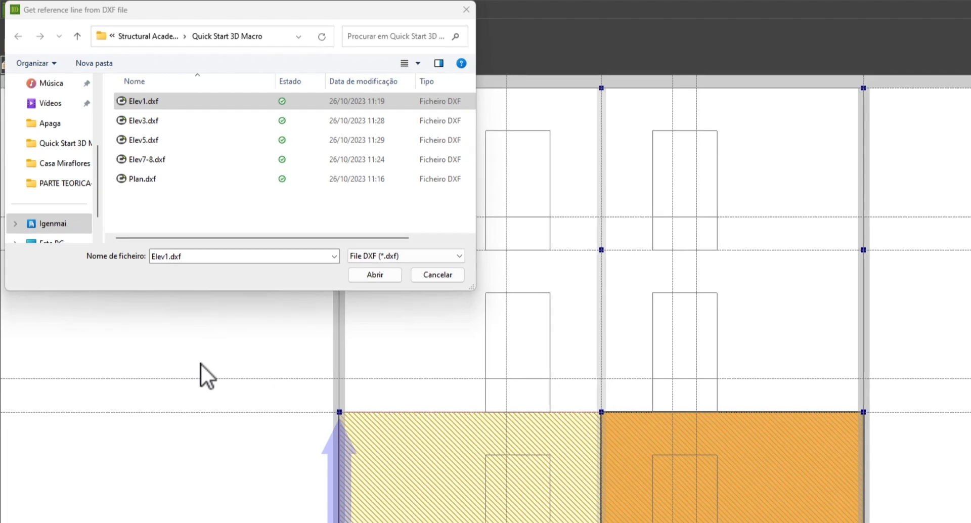
# Draw the two ground-floor door openings in Wall 1 over the imported reference outlines, and finish the Opening command.
pyautogui.moveTo(392, 306); pyautogui.dragTo(345, 260, button='middle')
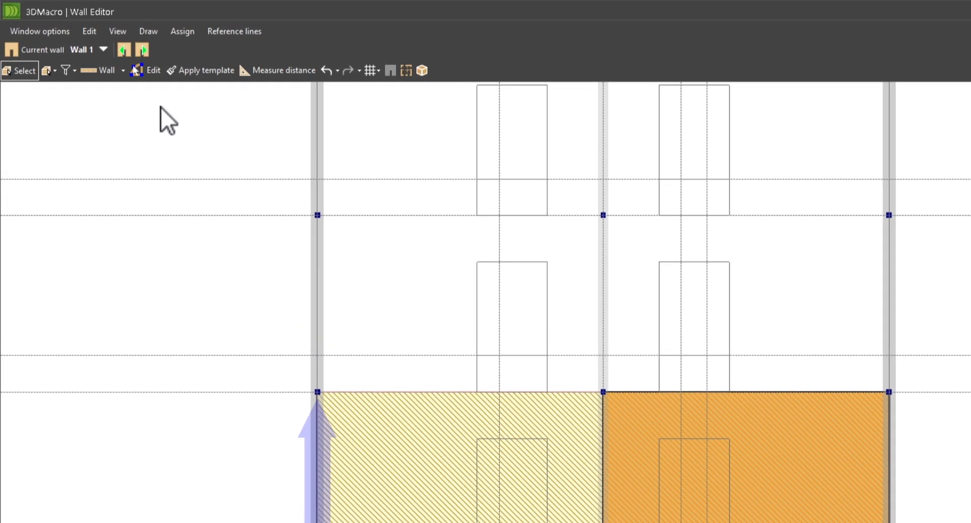
pyautogui.click(111, 70)
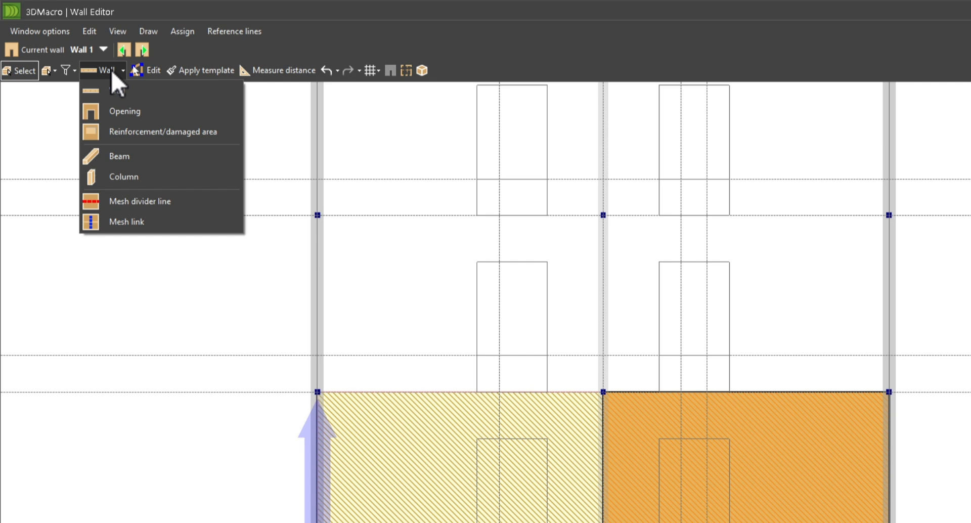
pyautogui.click(121, 112)
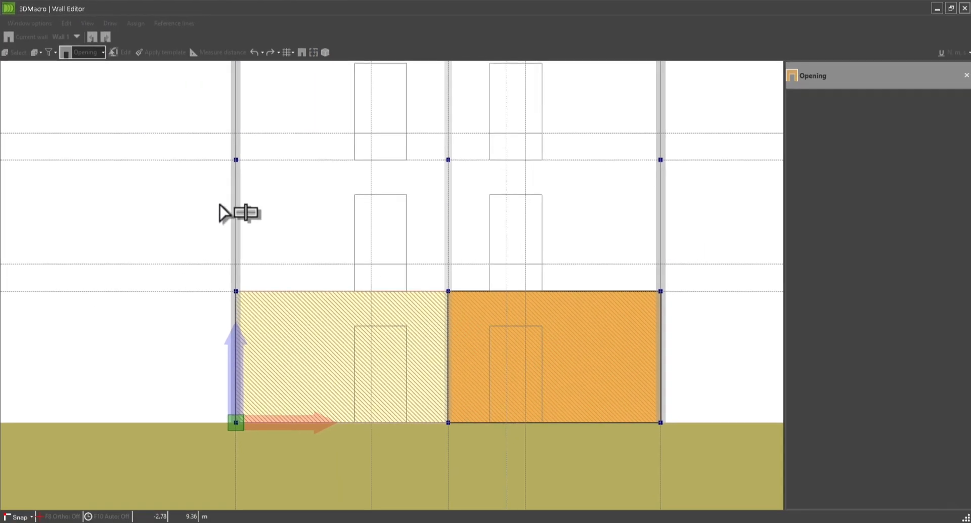
pyautogui.click(353, 325)
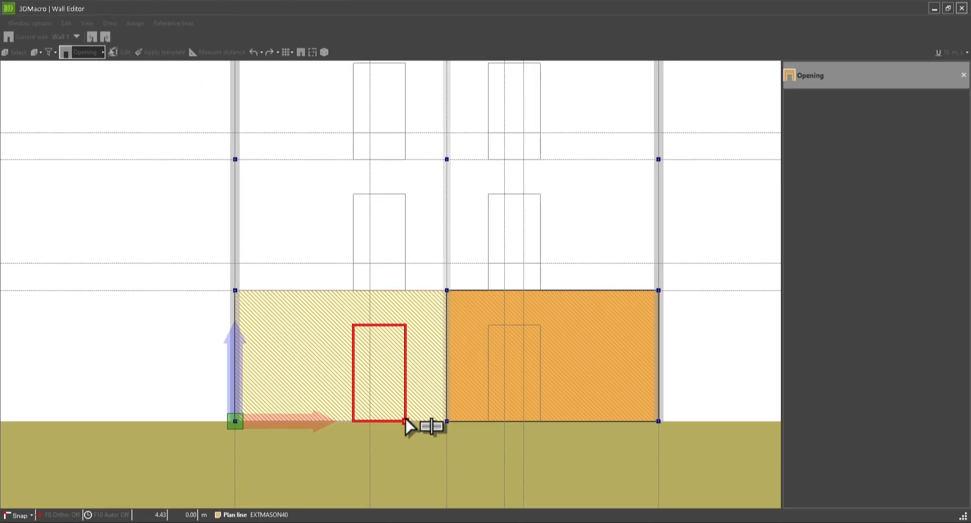
pyautogui.click(411, 422)
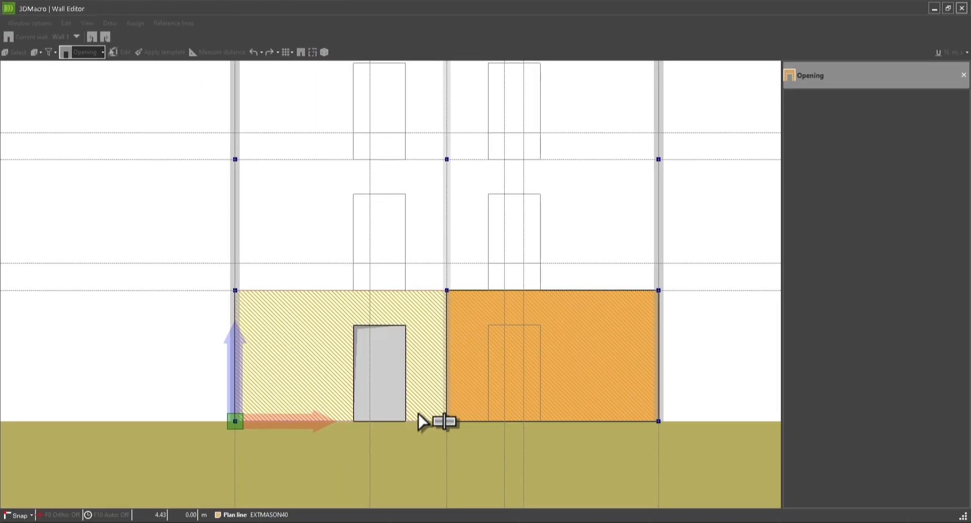
pyautogui.click(489, 326)
pyautogui.click(540, 422)
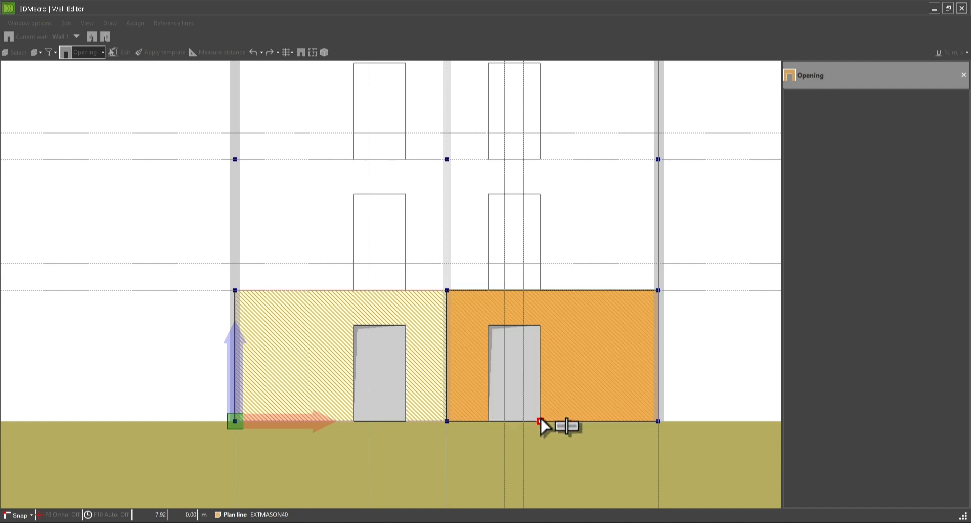
pyautogui.rightClick(468, 203)
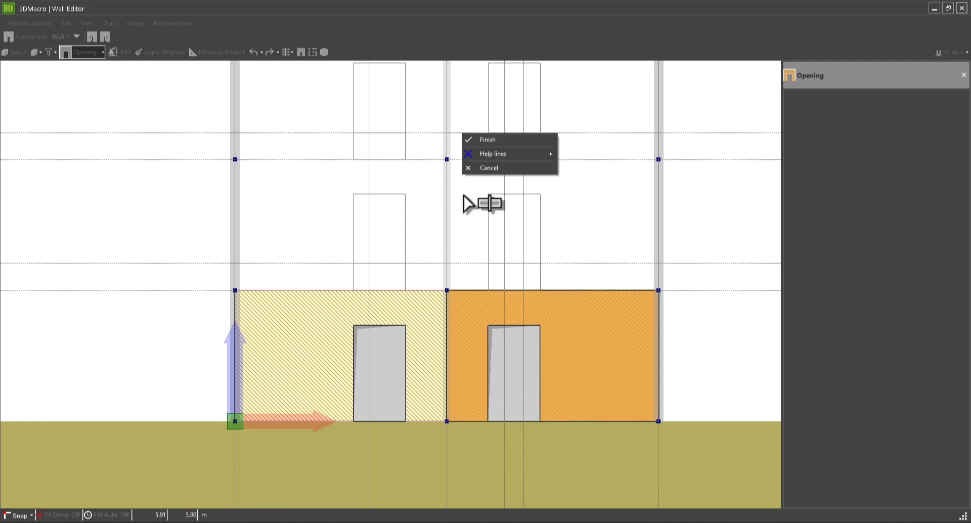
pyautogui.click(481, 137)
# Draw an EXTMASON45 wall panel across the first-floor left bay of Wall 1, from the upper level line down to the 4.10 m sill line.
pyautogui.moveTo(466, 221); pyautogui.dragTo(485, 277, button='middle')
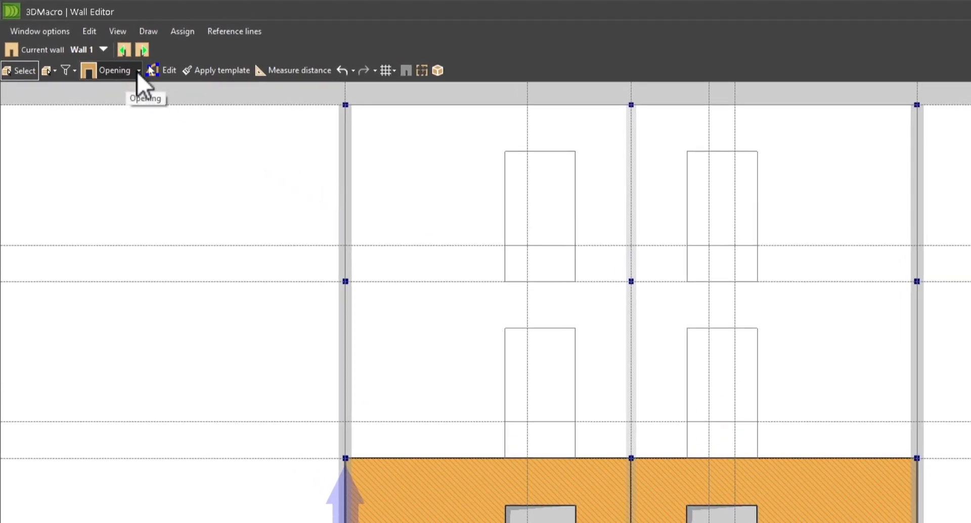
pyautogui.click(138, 72)
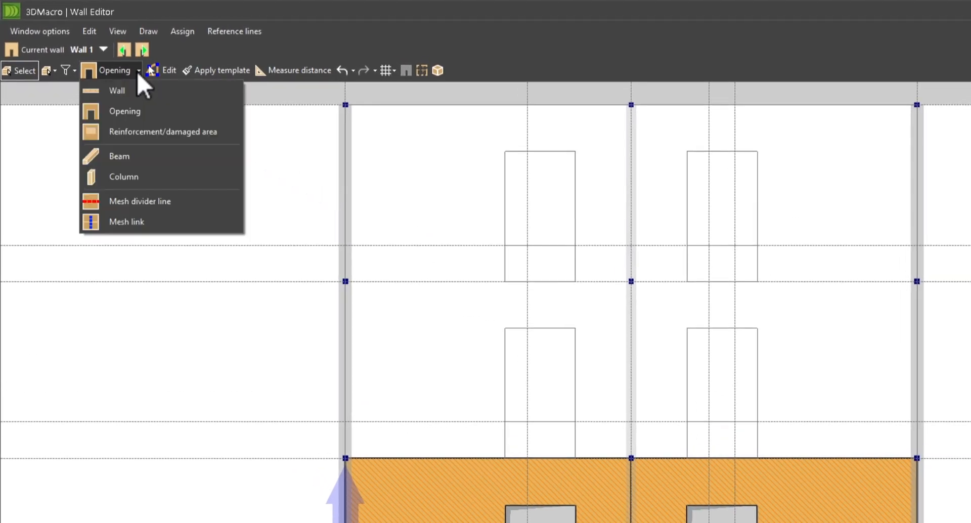
pyautogui.click(117, 91)
pyautogui.click(852, 188)
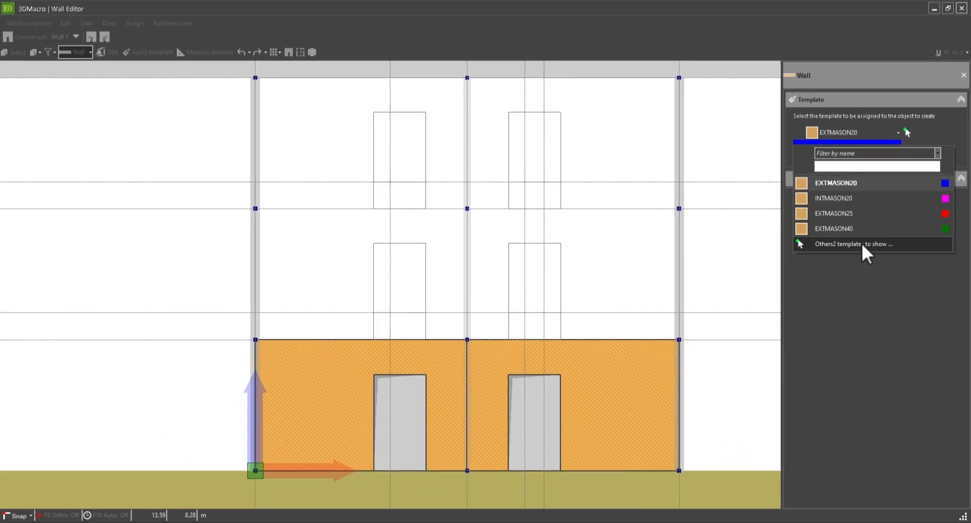
pyautogui.click(830, 329)
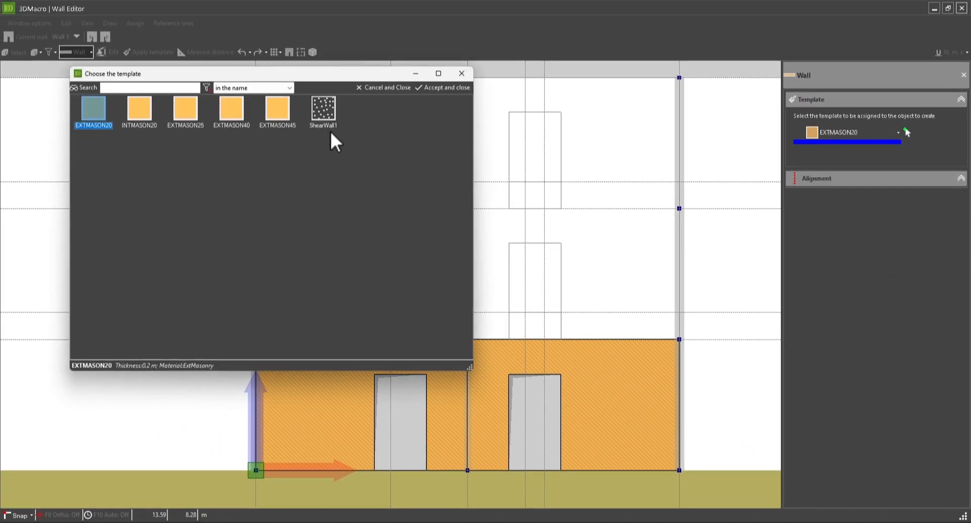
pyautogui.click(274, 119)
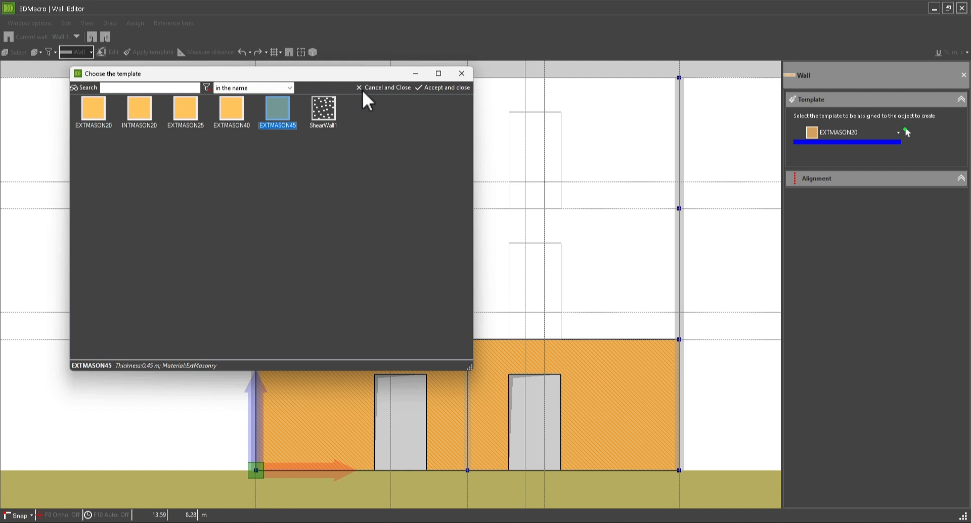
pyautogui.click(462, 74)
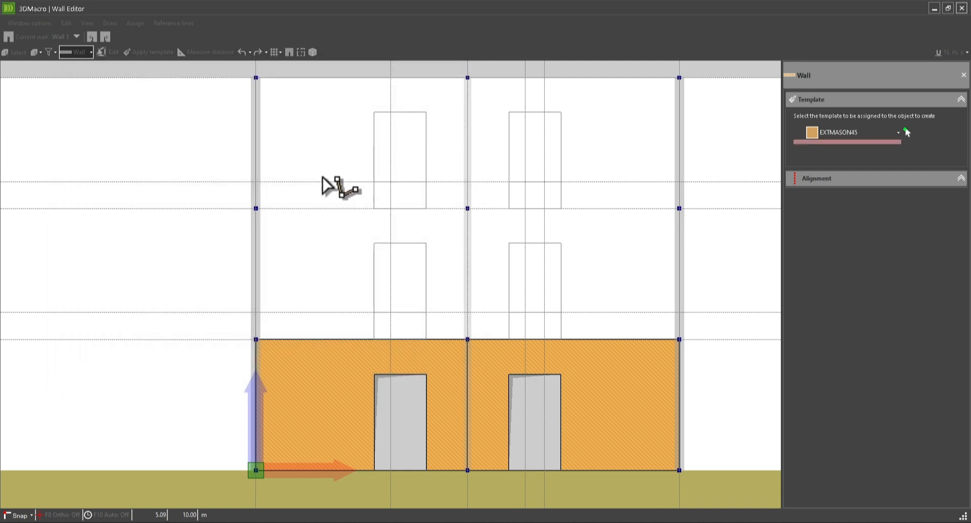
pyautogui.click(256, 208)
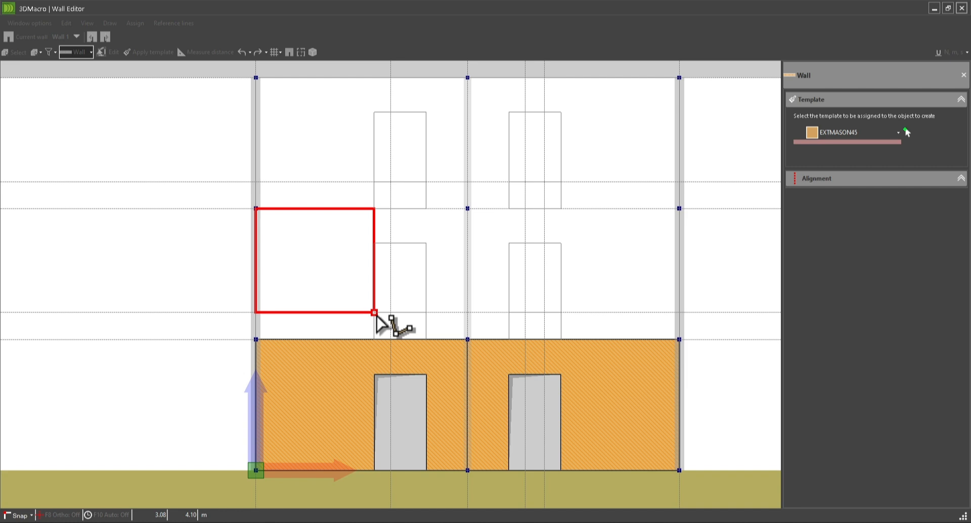
pyautogui.click(467, 312)
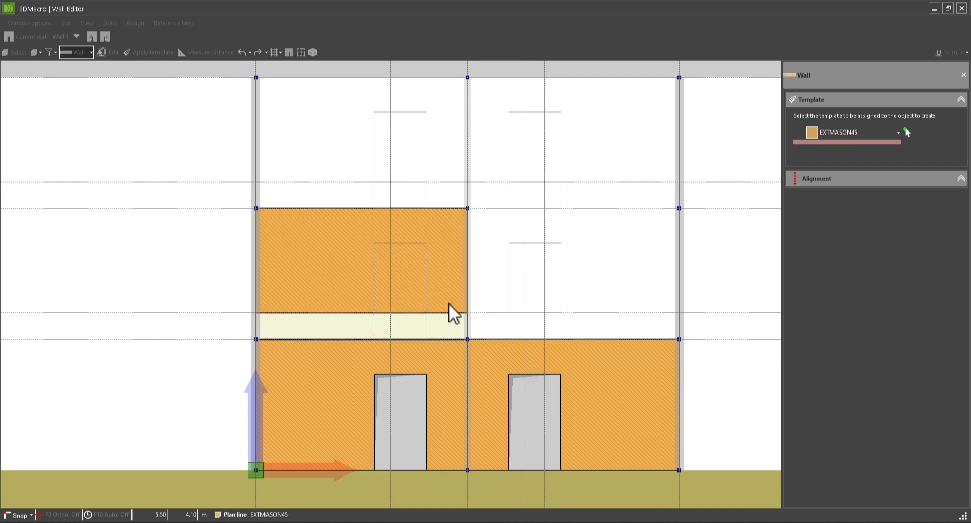
# Fill the left bay's strip between 3.40 m and 4.10 m with three EXTMASON45 panels split at the window outline's edges.
pyautogui.click(256, 313)
pyautogui.click(375, 339)
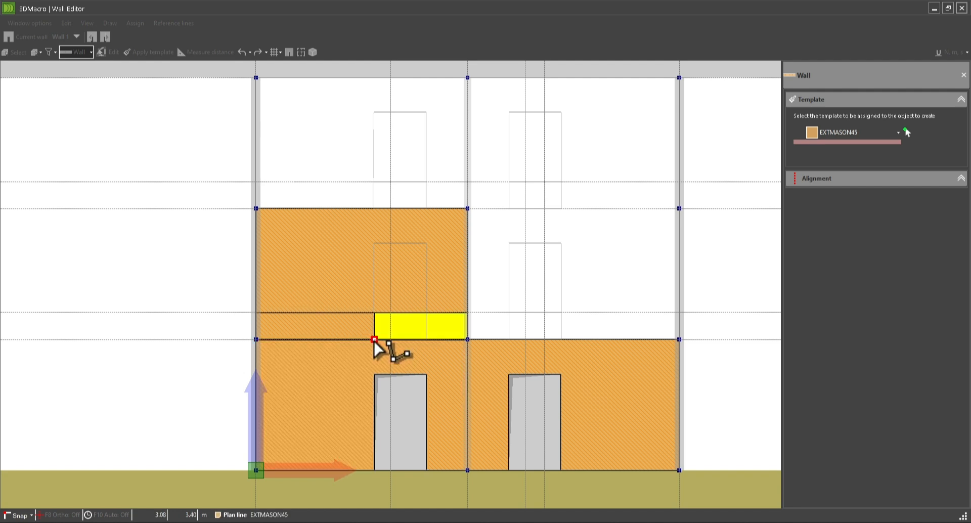
pyautogui.click(426, 313)
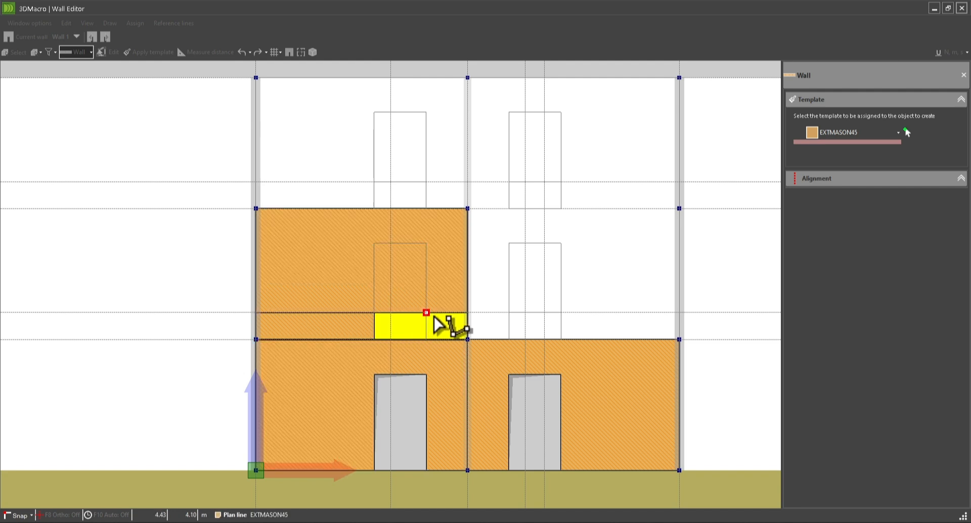
pyautogui.click(468, 339)
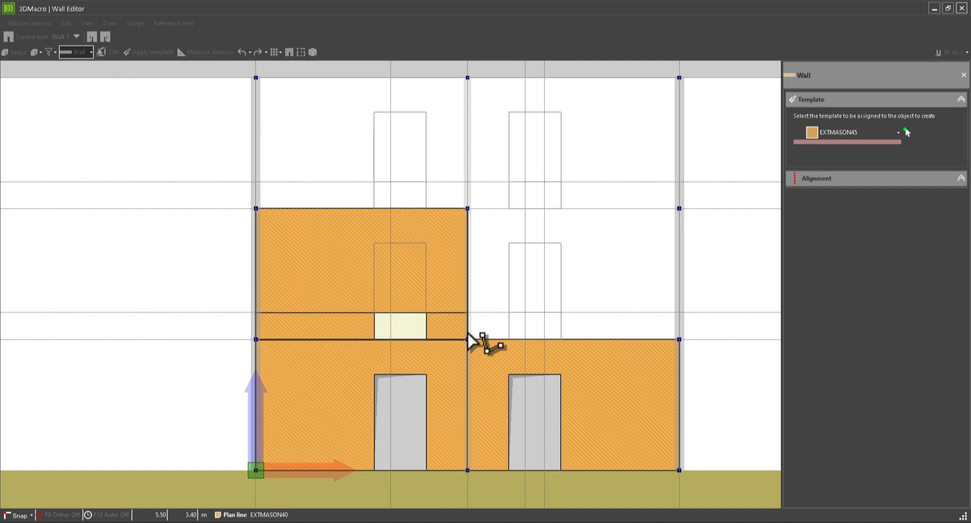
pyautogui.click(376, 313)
pyautogui.click(426, 339)
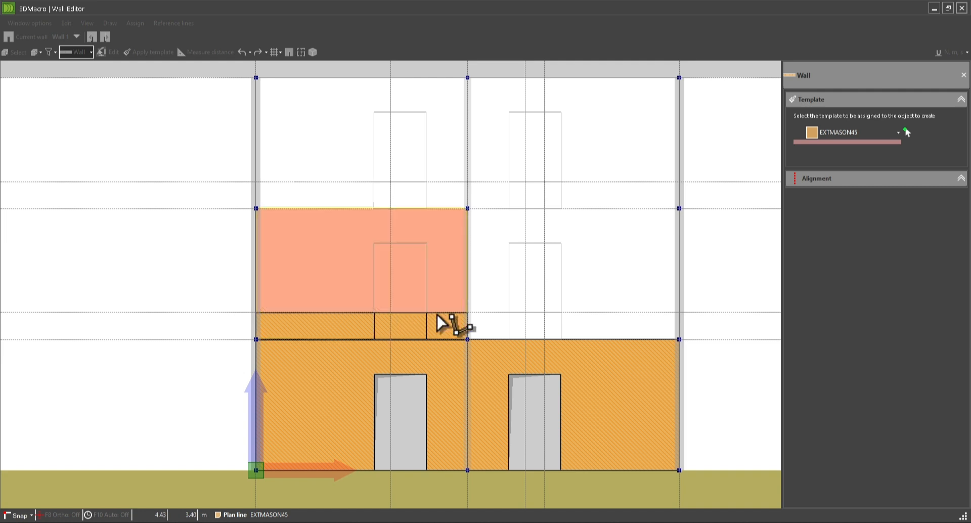
# Draw an EXTMASON45 wall panel across the first-floor right bay, from the upper level line down to the sill line.
pyautogui.click(482, 212)
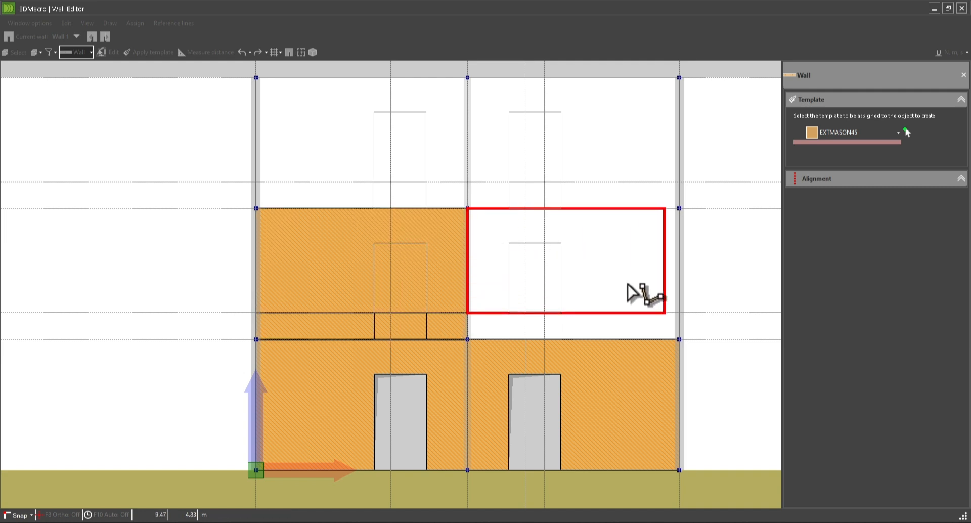
pyautogui.click(679, 312)
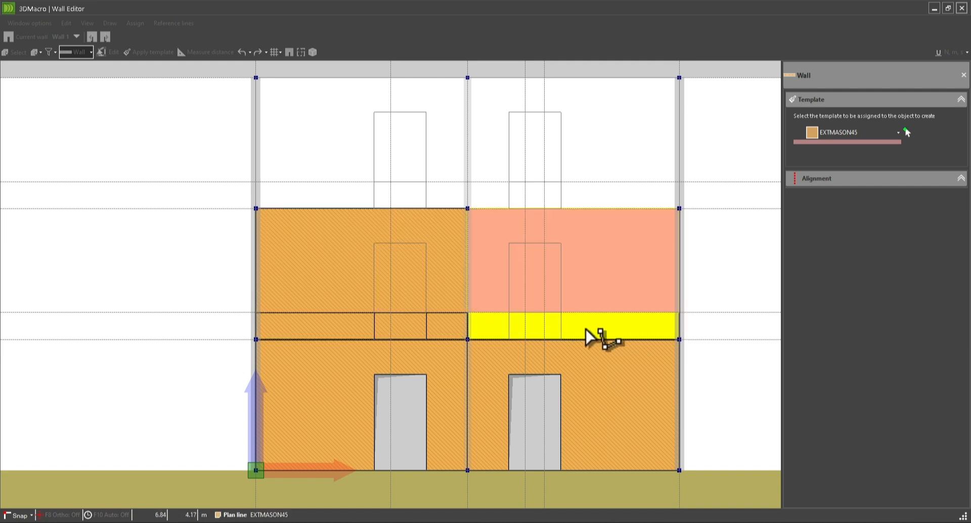
pyautogui.click(478, 315)
pyautogui.click(589, 290)
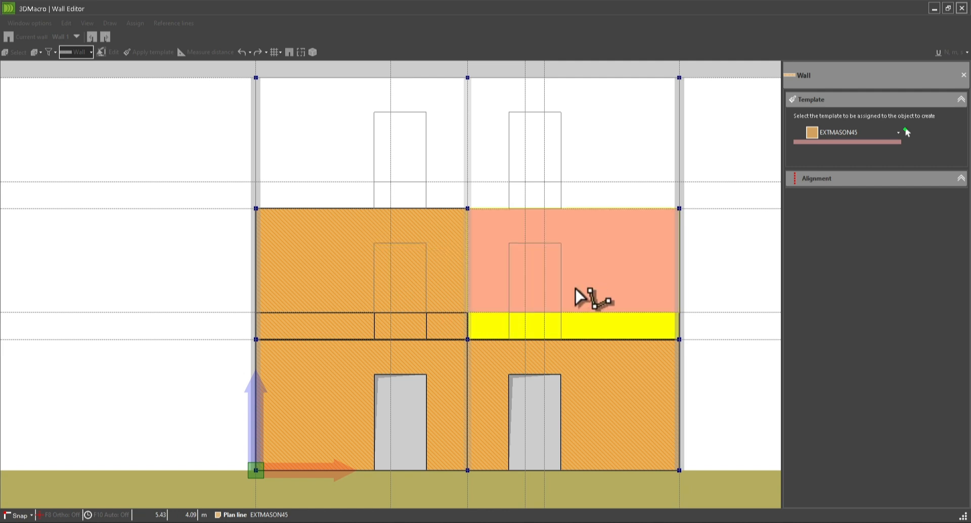
# Fill the right bay's strip below the sill line with three EXTMASON45 panels split at the window outline's edges, and end the Wall command.
pyautogui.click(468, 313)
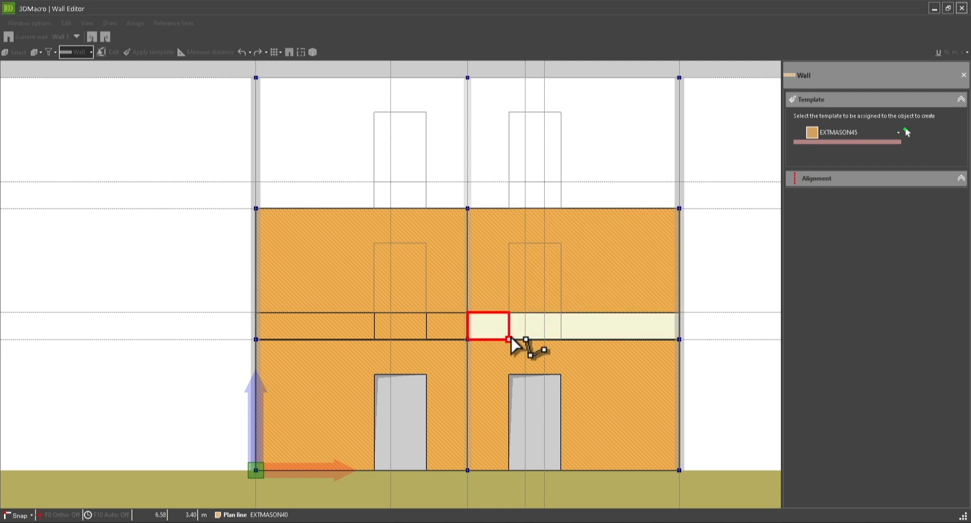
pyautogui.click(510, 339)
pyautogui.click(509, 314)
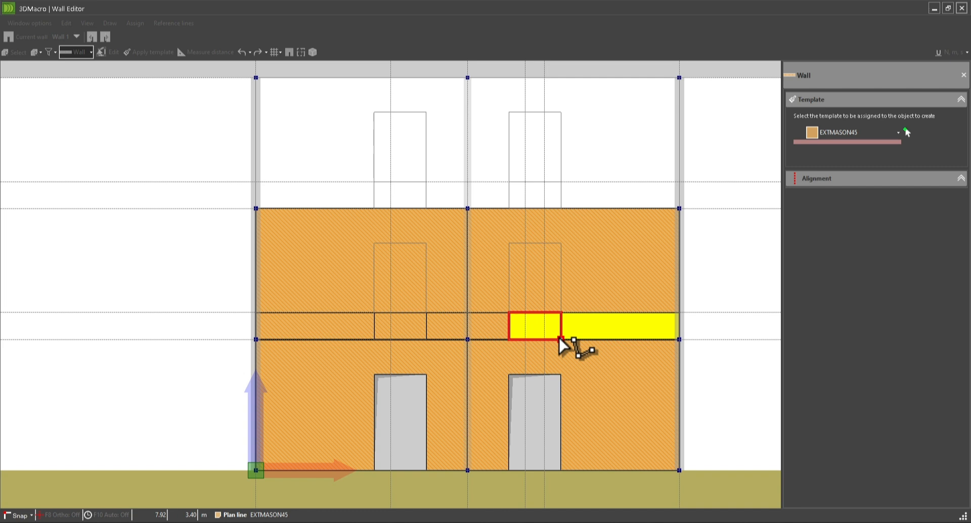
pyautogui.click(560, 339)
pyautogui.click(561, 313)
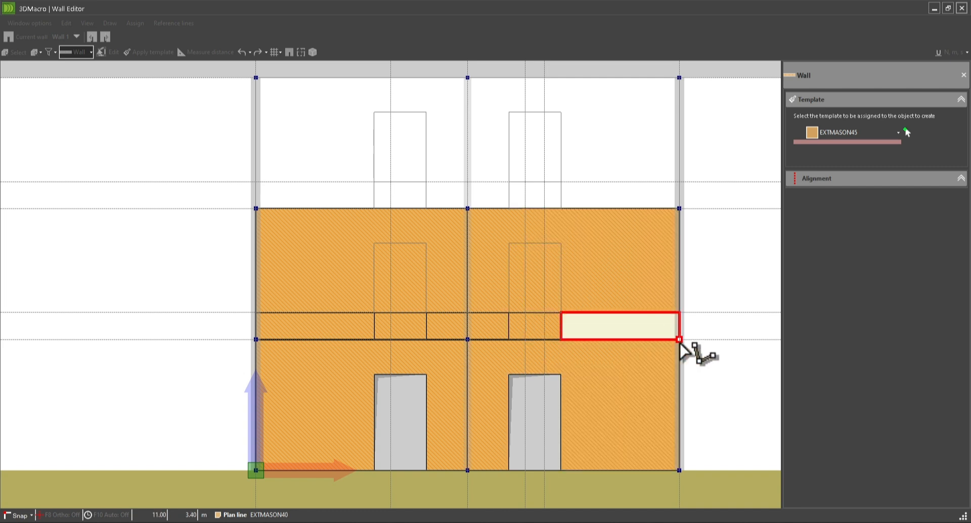
pyautogui.click(681, 339)
pyautogui.moveTo(517, 200); pyautogui.dragTo(511, 243, button='middle')
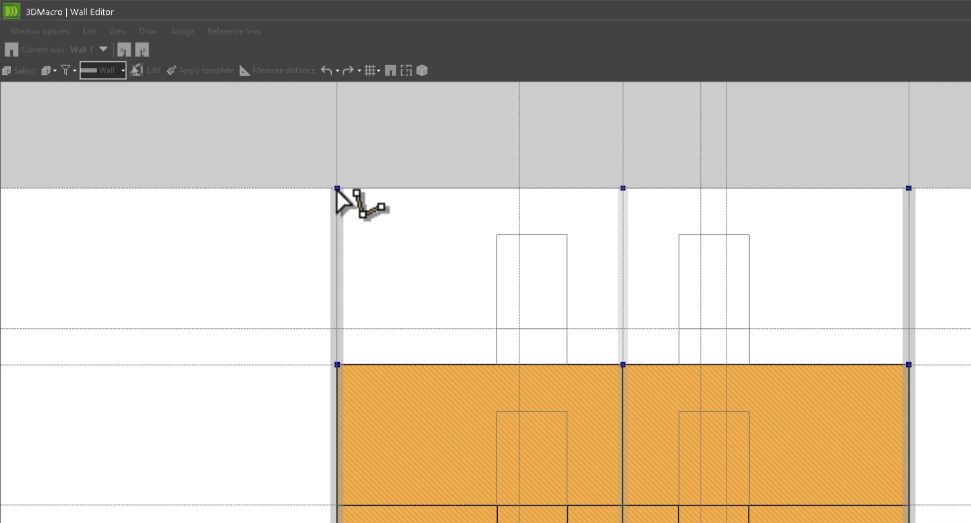
pyautogui.rightClick(304, 189)
pyautogui.click(336, 117)
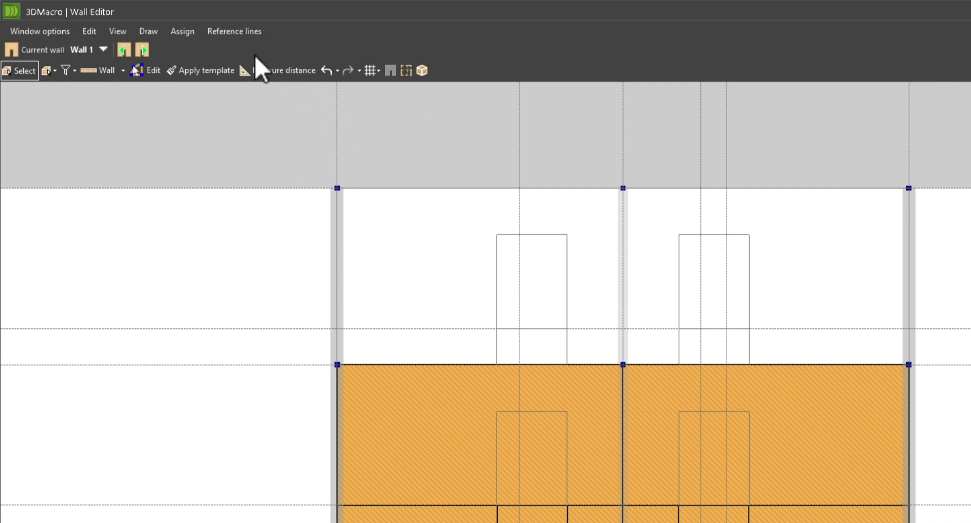
# Color the elements of Wall 1 according to their template.
pyautogui.click(118, 31)
pyautogui.moveTo(171, 229)
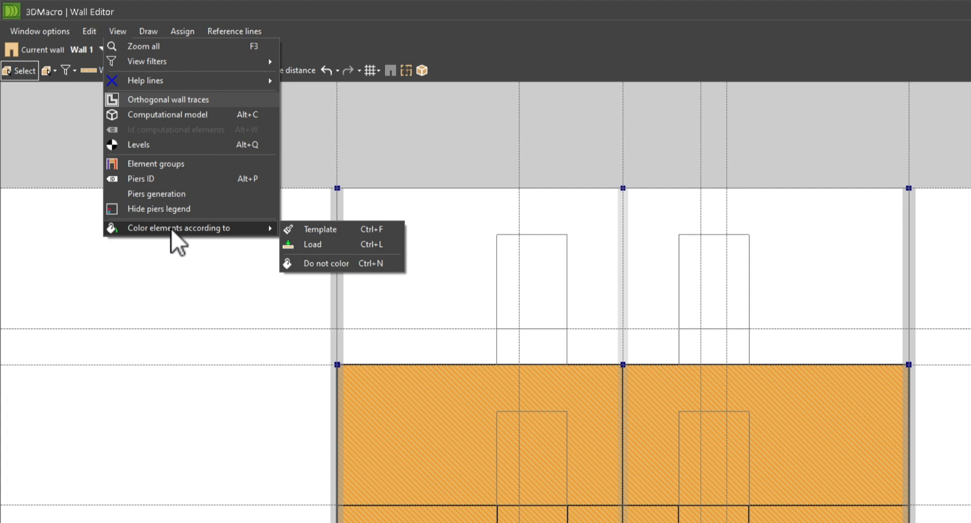
pyautogui.click(324, 229)
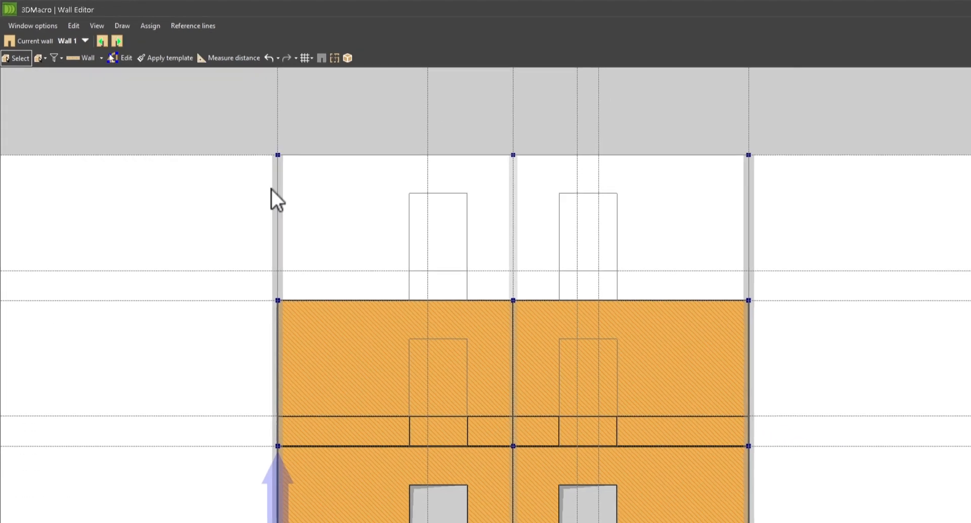
pyautogui.moveTo(484, 303); pyautogui.dragTo(476, 225, button='middle')
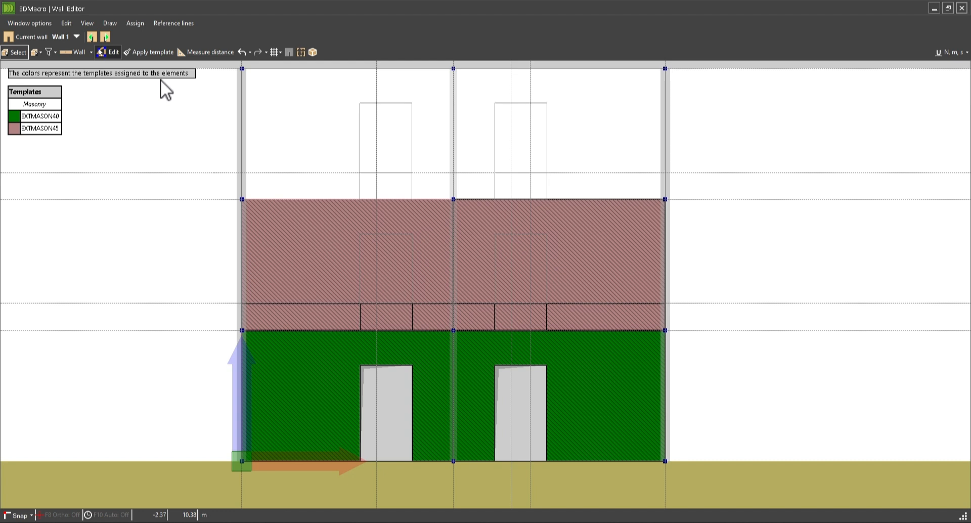
# Apply the EXTMASON40 template to all first-floor panels of Wall 1 except the two small ones beneath the window outlines.
pyautogui.click(134, 51)
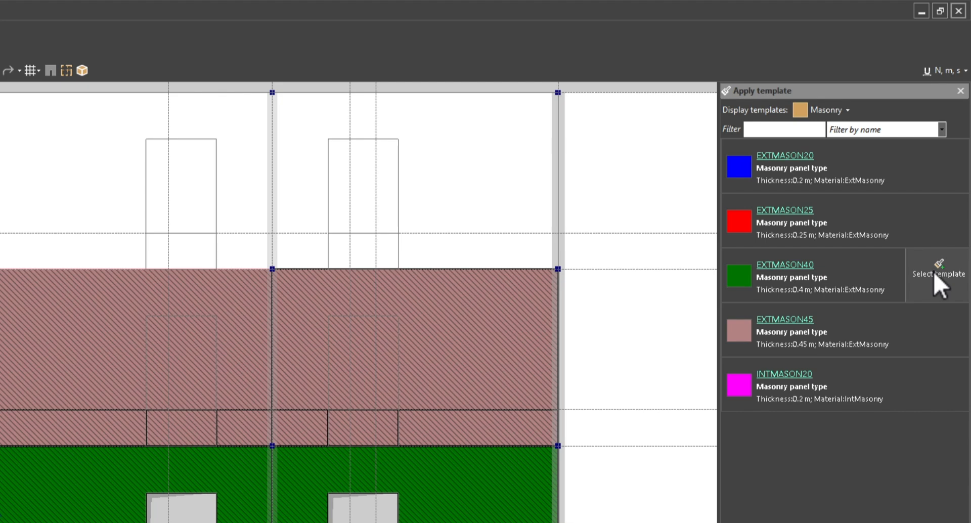
pyautogui.click(934, 272)
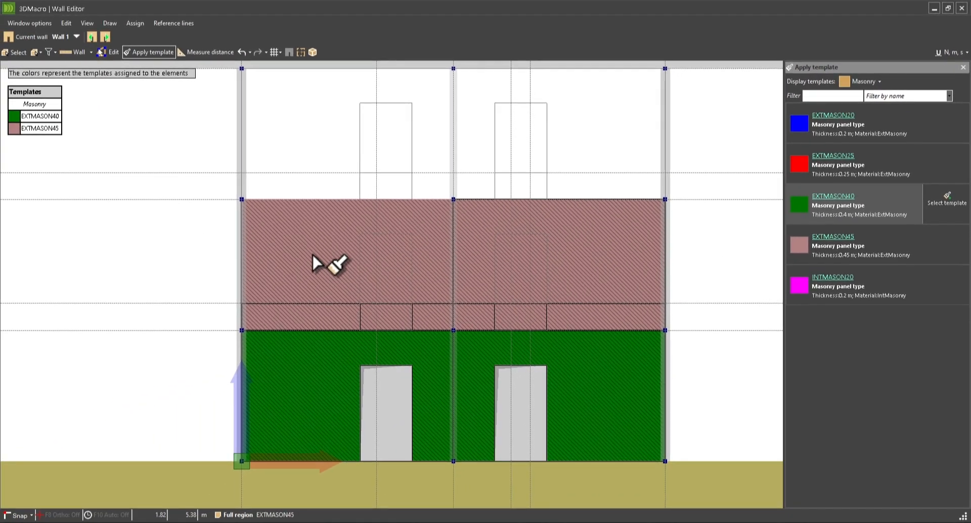
pyautogui.click(131, 352)
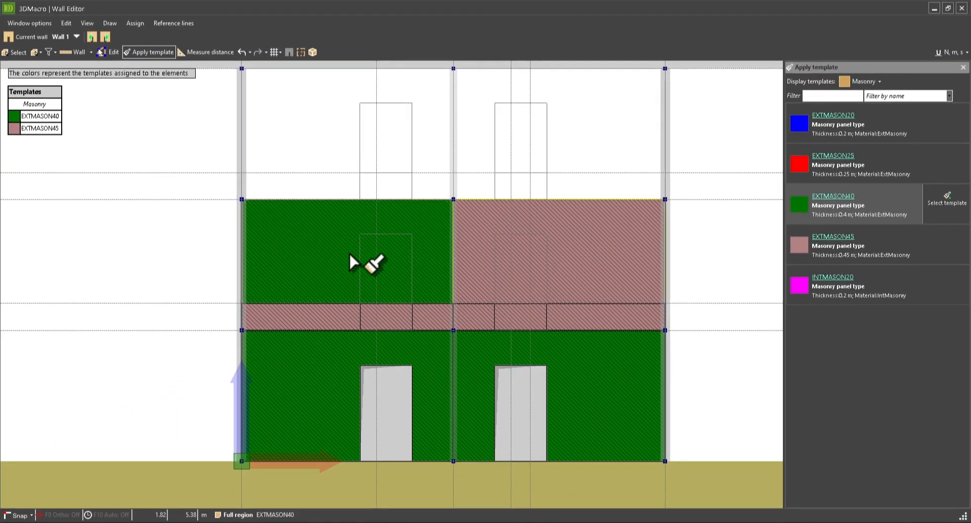
pyautogui.click(607, 243)
pyautogui.click(599, 316)
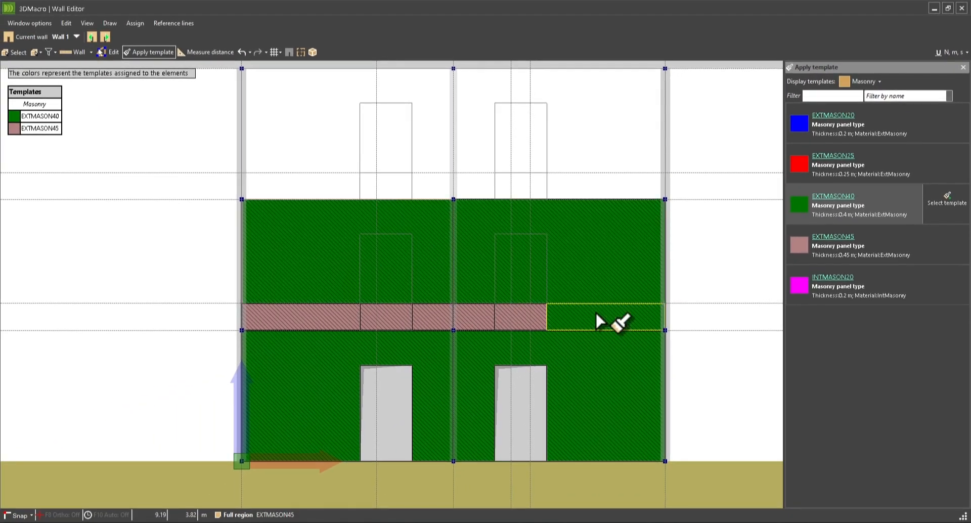
pyautogui.click(469, 316)
pyautogui.click(308, 317)
pyautogui.click(428, 321)
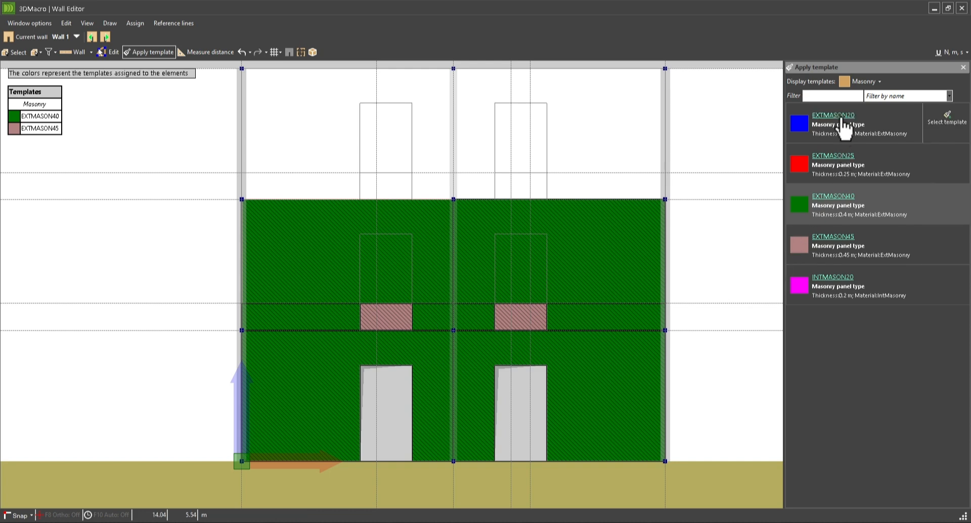
# Apply the EXTMASON20 template to the two small panels beneath the first-floor window outlines, and end the template assignment.
pyautogui.click(396, 319)
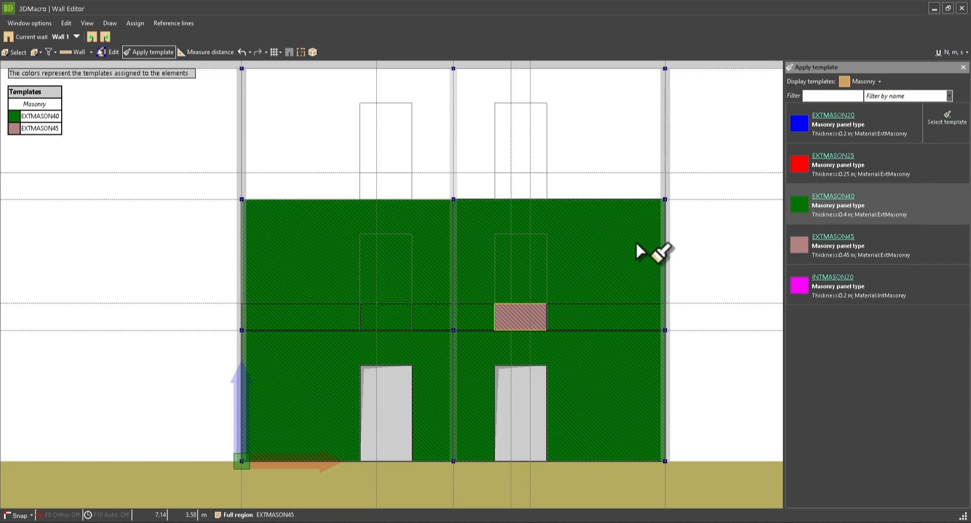
pyautogui.click(918, 133)
pyautogui.click(385, 319)
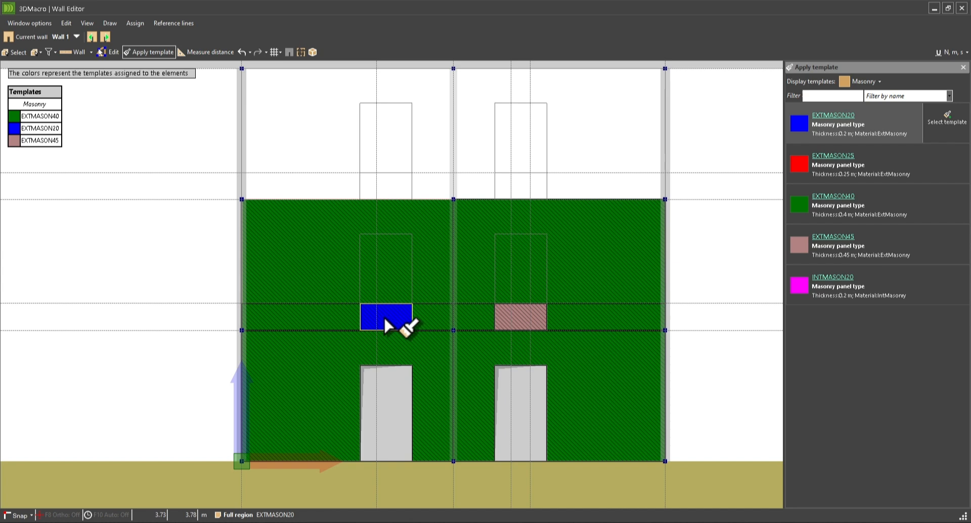
pyautogui.click(512, 319)
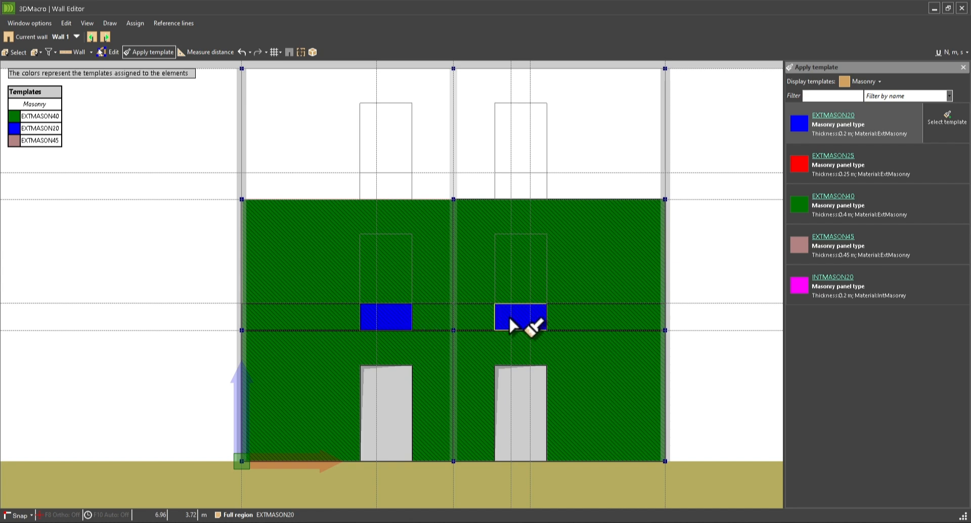
pyautogui.rightClick(695, 248)
pyautogui.click(727, 193)
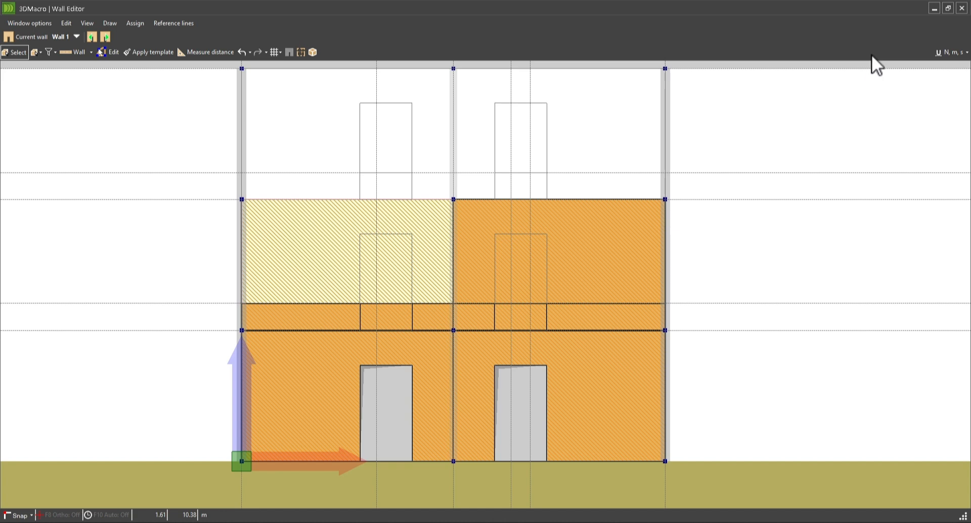
# Close the wall editor and inspect Wall 1's door openings and the thinner panels above them in the 3D model.
pyautogui.click(962, 13)
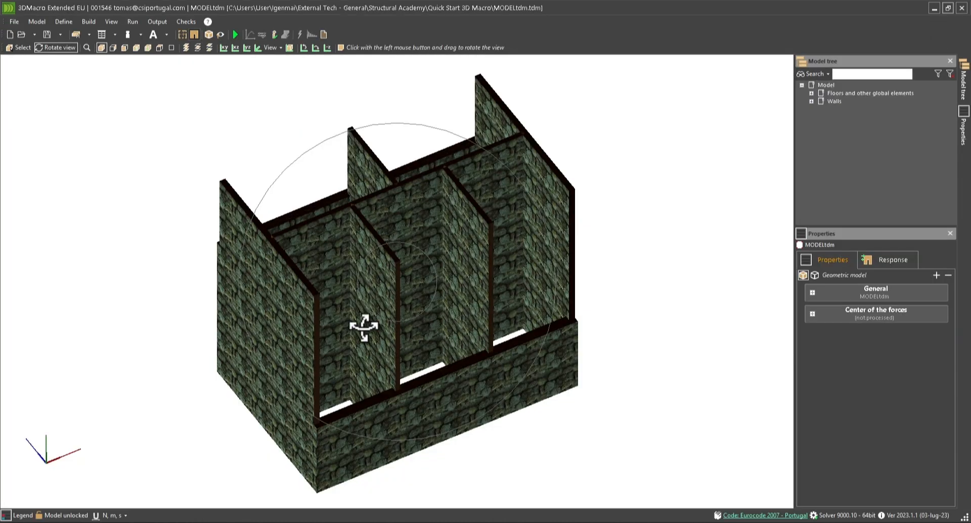
pyautogui.moveTo(278, 332)
pyautogui.mouseDown()
pyautogui.moveTo(451, 325)
pyautogui.moveTo(481, 347)
pyautogui.moveTo(202, 315)
pyautogui.moveTo(267, 319)
pyautogui.mouseUp()
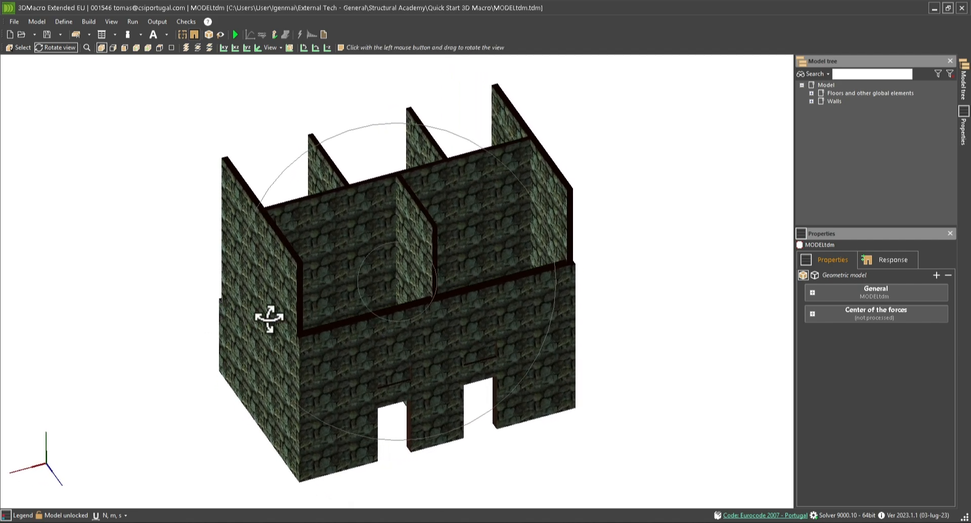
pyautogui.scroll(5, 404, 371)
pyautogui.scroll(-5, 403, 371)
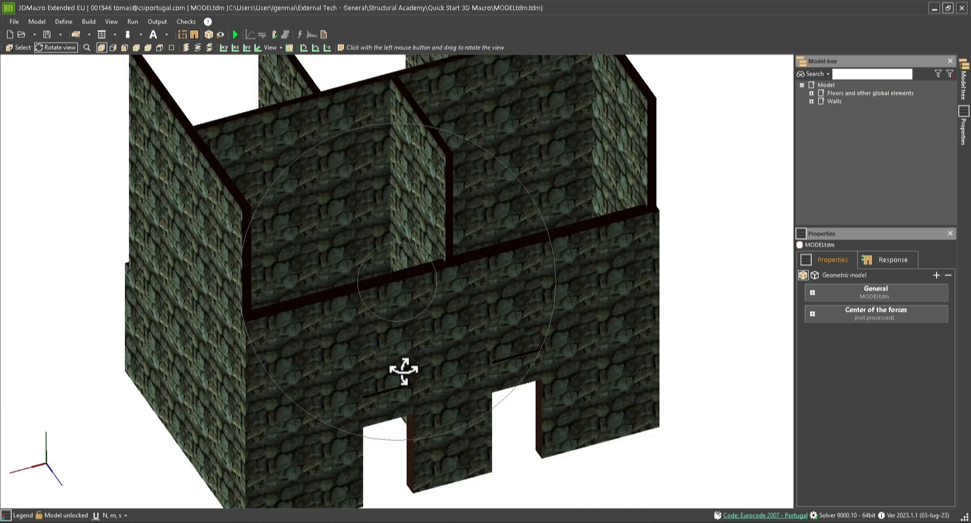
# Draw the two first-floor window openings of Wall 1 over the imported outlines, above the small panels.
pyautogui.moveTo(408, 371); pyautogui.dragTo(474, 351)
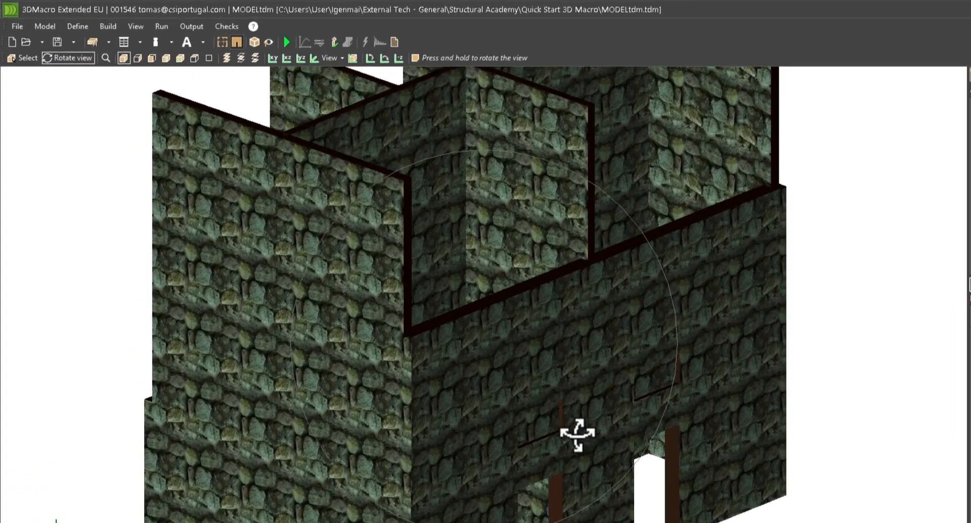
pyautogui.moveTo(577, 434); pyautogui.dragTo(469, 451)
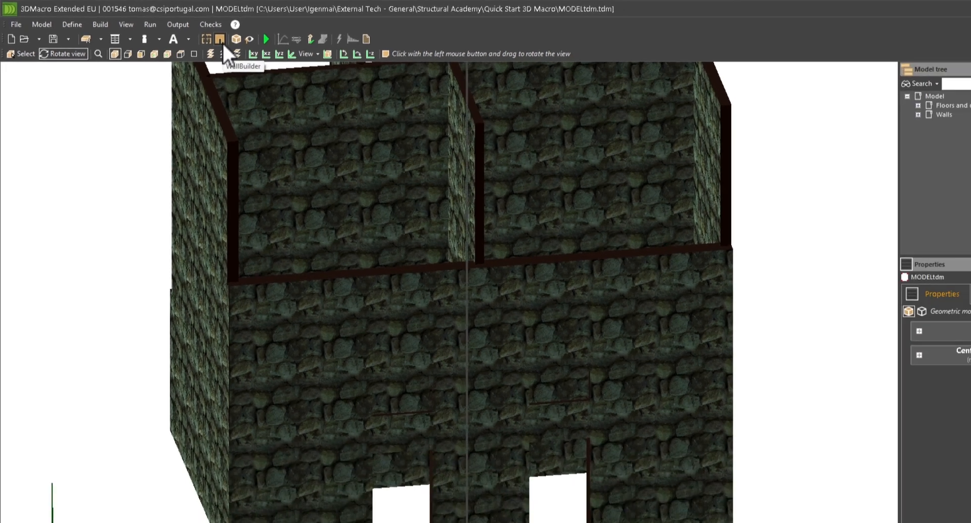
pyautogui.click(265, 49)
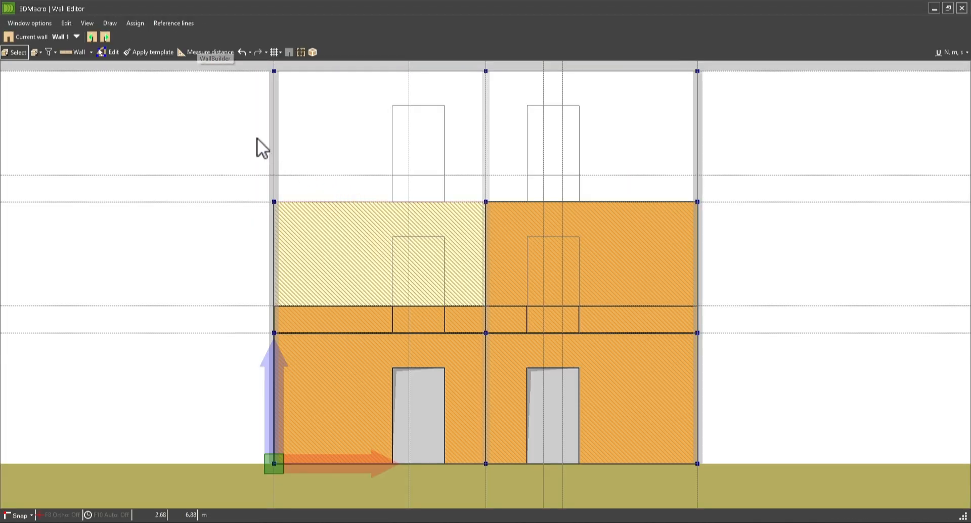
pyautogui.click(92, 52)
pyautogui.click(92, 83)
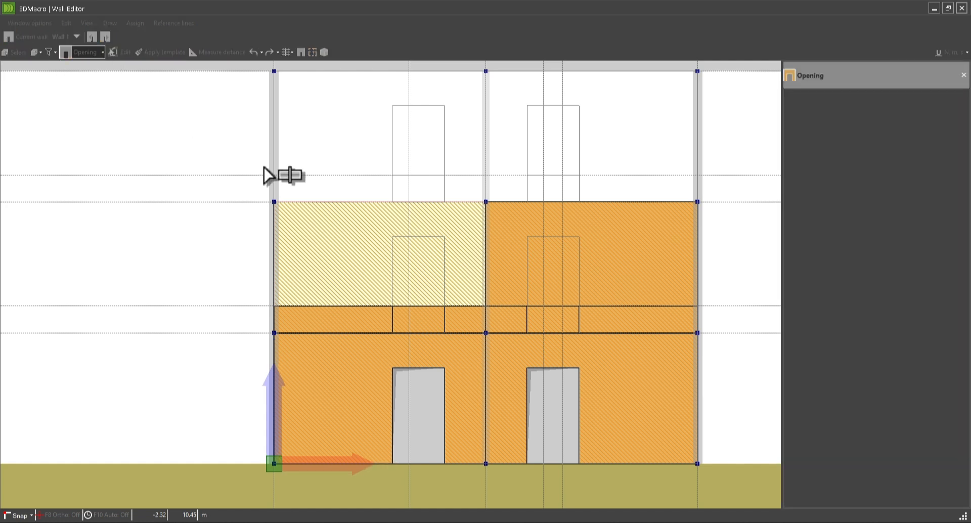
pyautogui.click(393, 237)
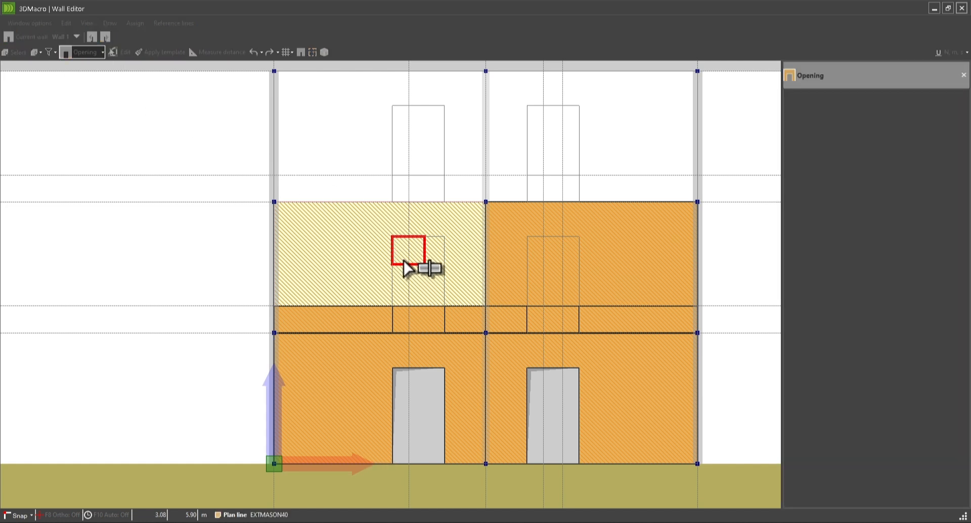
pyautogui.click(445, 306)
pyautogui.click(527, 236)
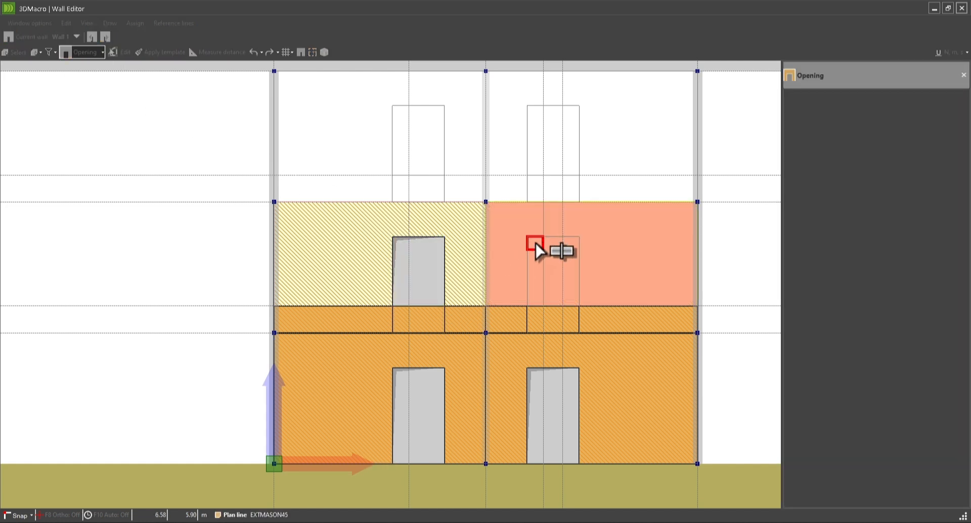
pyautogui.click(579, 306)
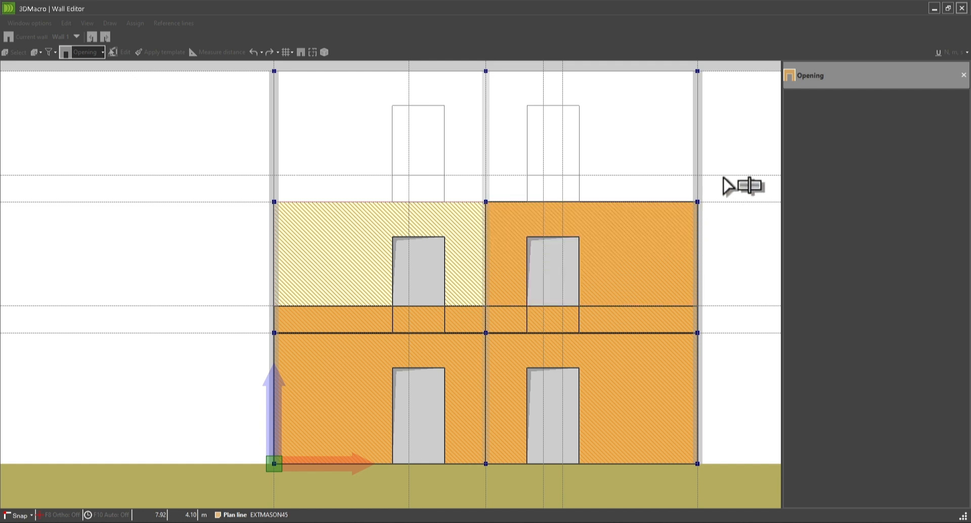
pyautogui.rightClick(719, 116)
pyautogui.click(752, 120)
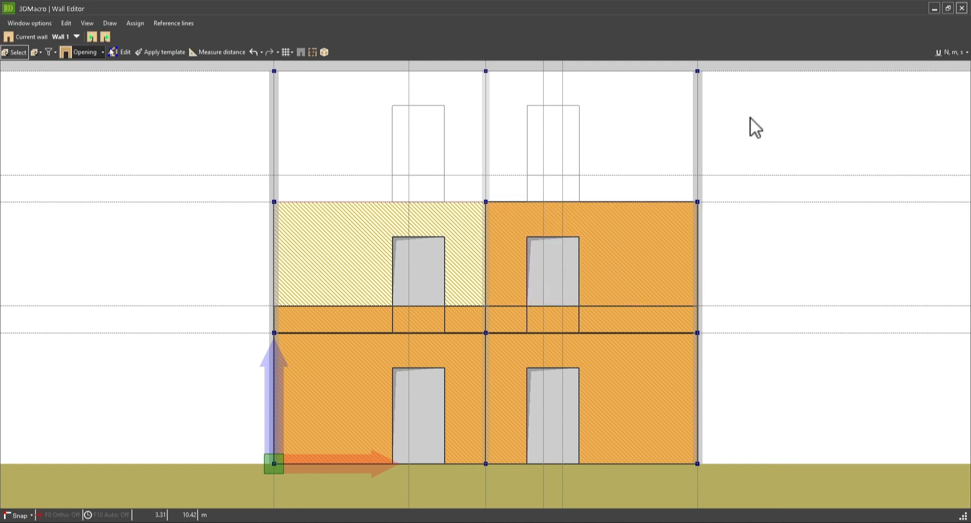
# Go to the 340 - 680 cm level in the plan editor and make both segments of the upper exterior wall equally thick.
pyautogui.click(312, 52)
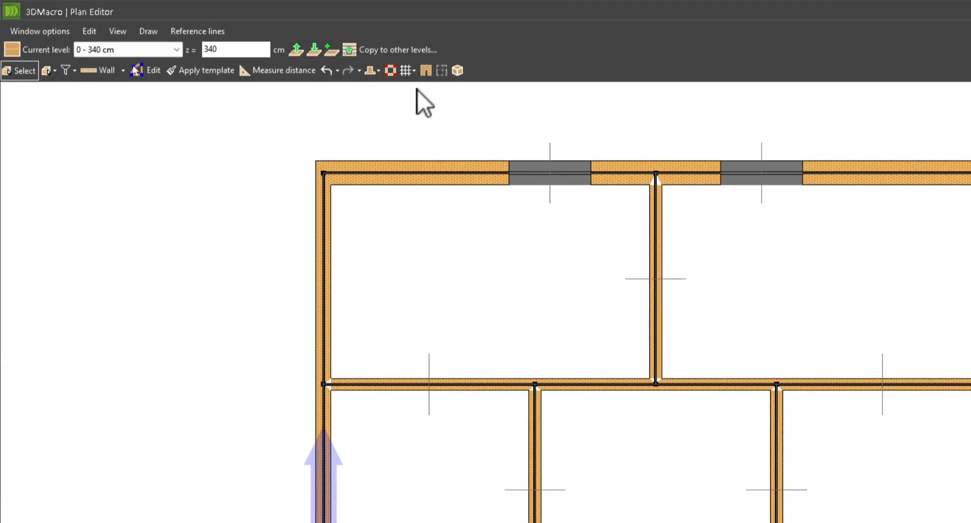
pyautogui.moveTo(418, 90); pyautogui.dragTo(405, 146, button='middle')
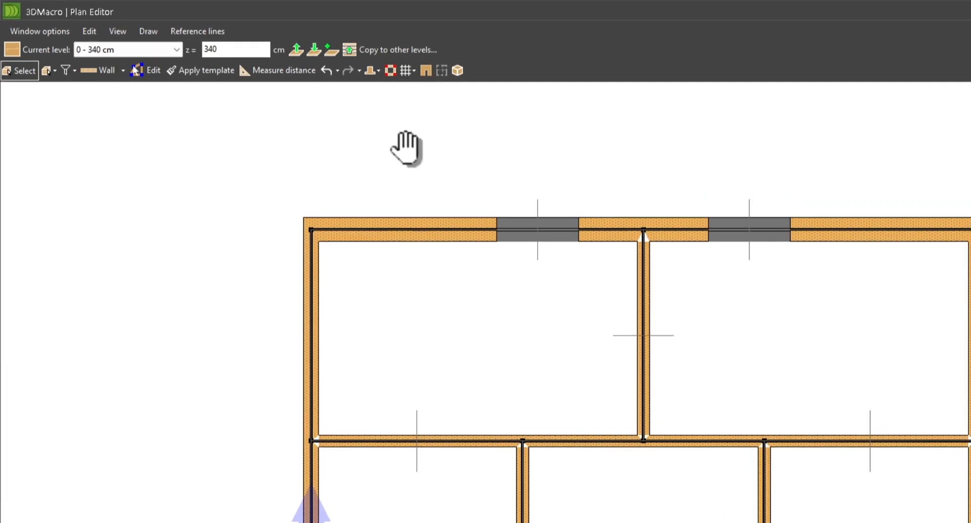
pyautogui.click(293, 51)
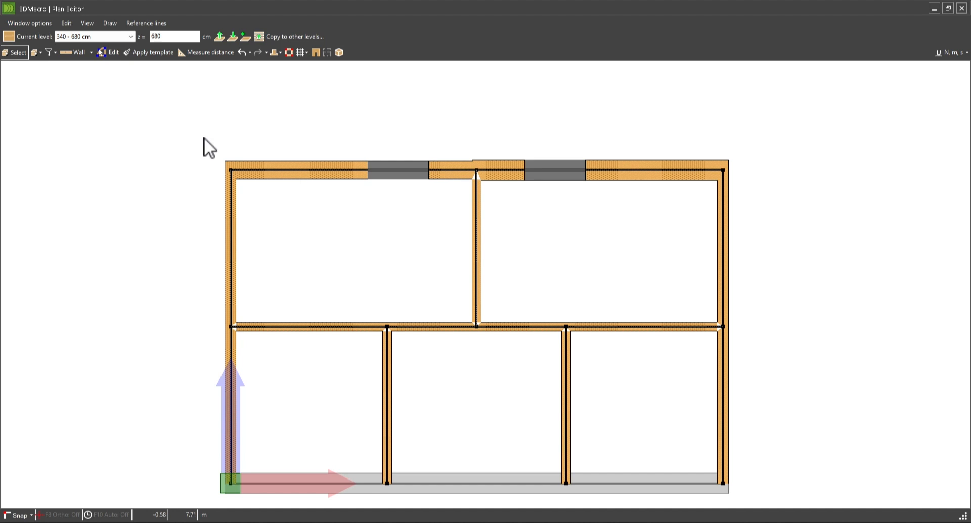
pyautogui.scroll(1, 421, 148)
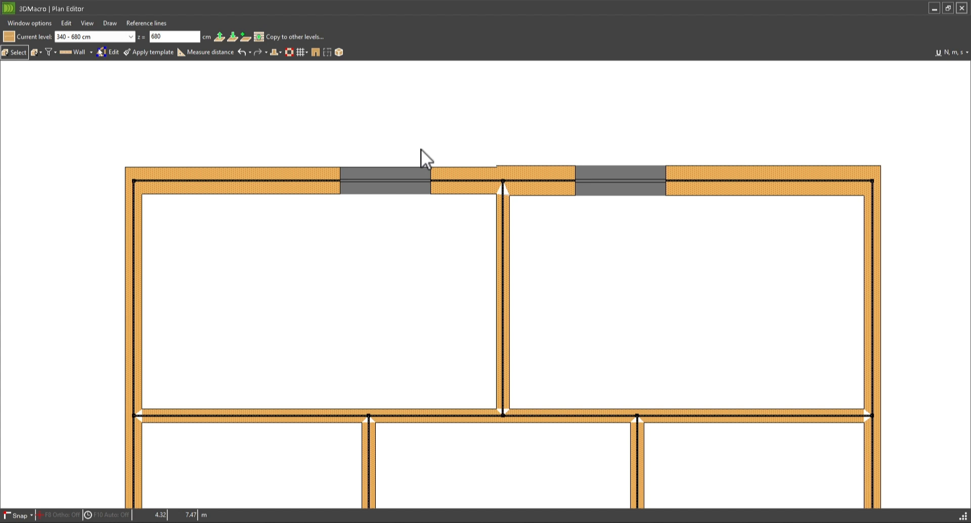
pyautogui.scroll(1, 421, 149)
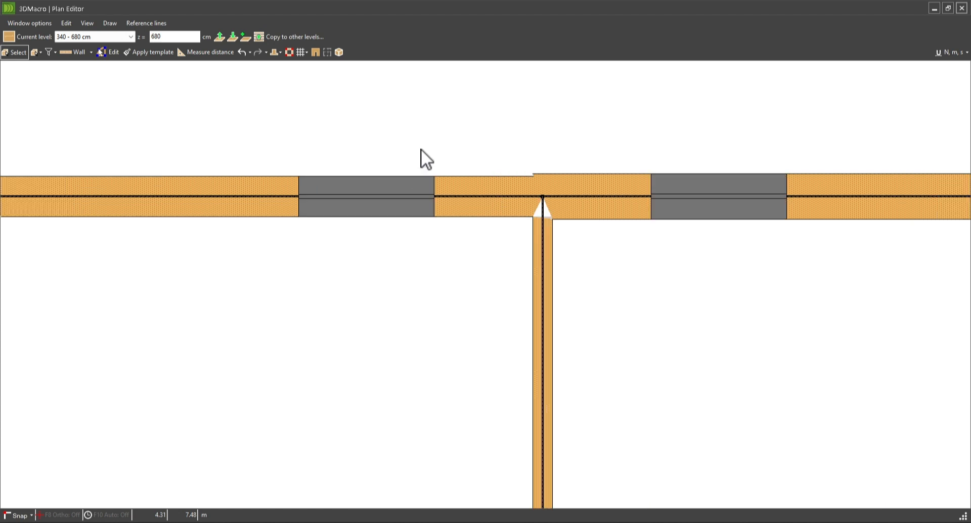
pyautogui.scroll(-3, 421, 149)
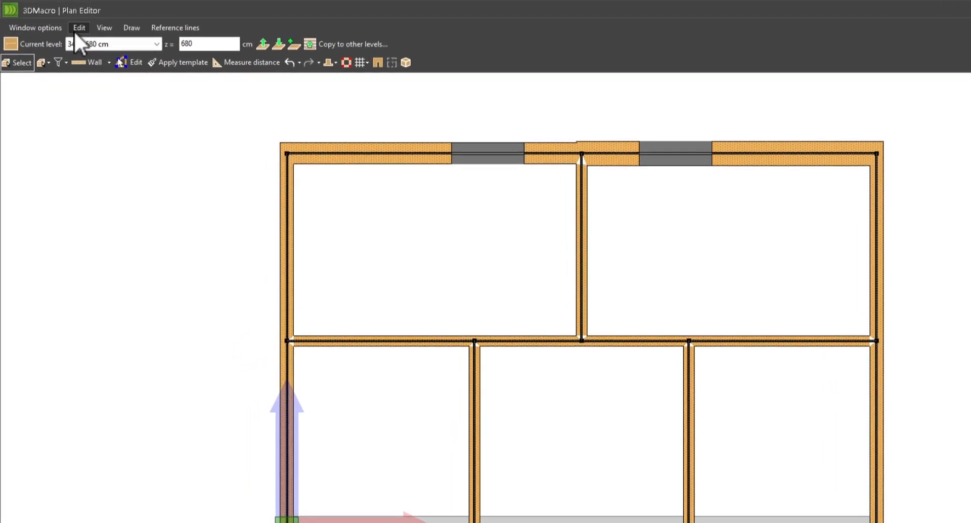
pyautogui.click(67, 23)
pyautogui.click(121, 69)
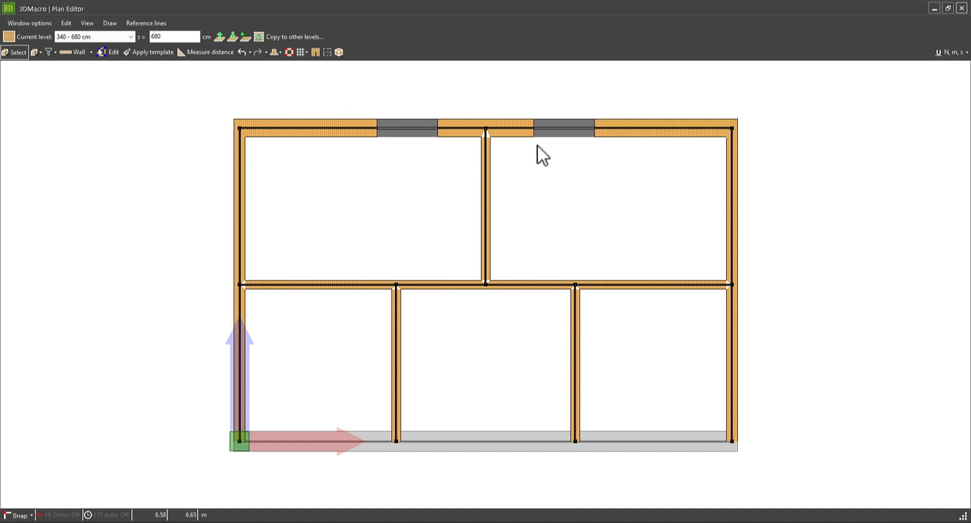
# Copy only the selected upper exterior wall segments and their openings to the next higher level, and check the result in 3D.
pyautogui.scroll(2, 538, 145)
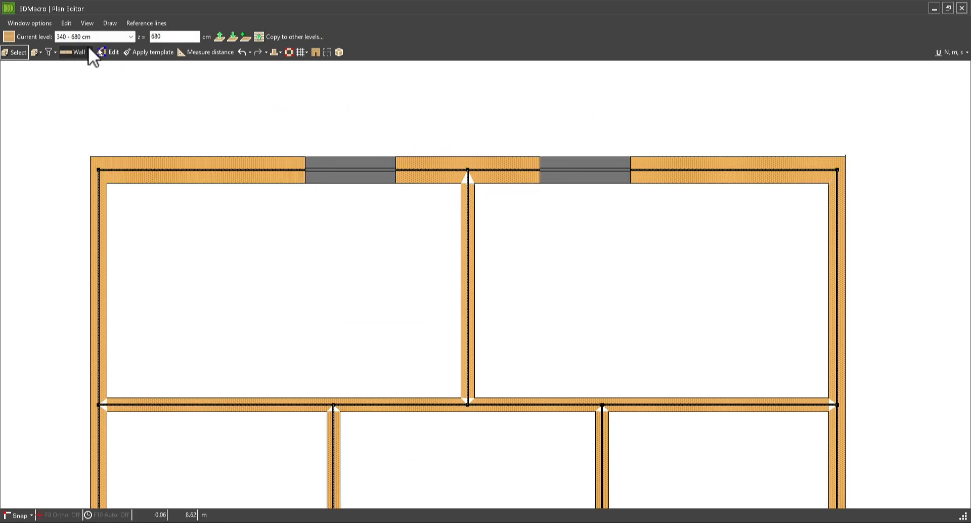
pyautogui.moveTo(66, 123); pyautogui.dragTo(865, 200)
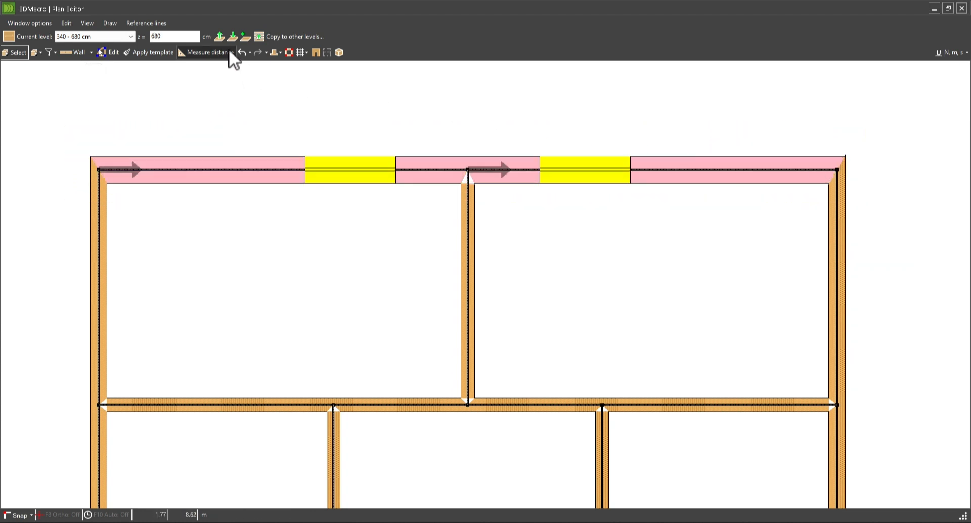
pyautogui.click(260, 37)
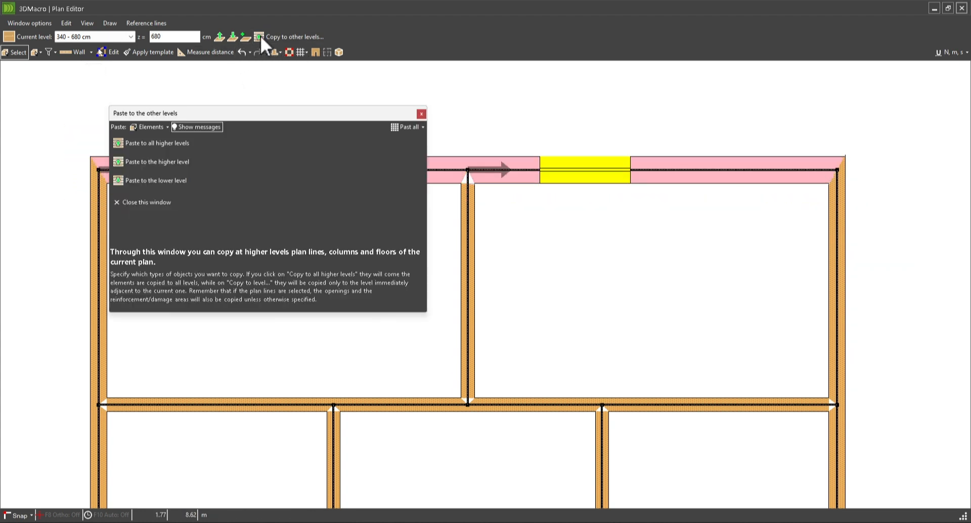
pyautogui.click(407, 127)
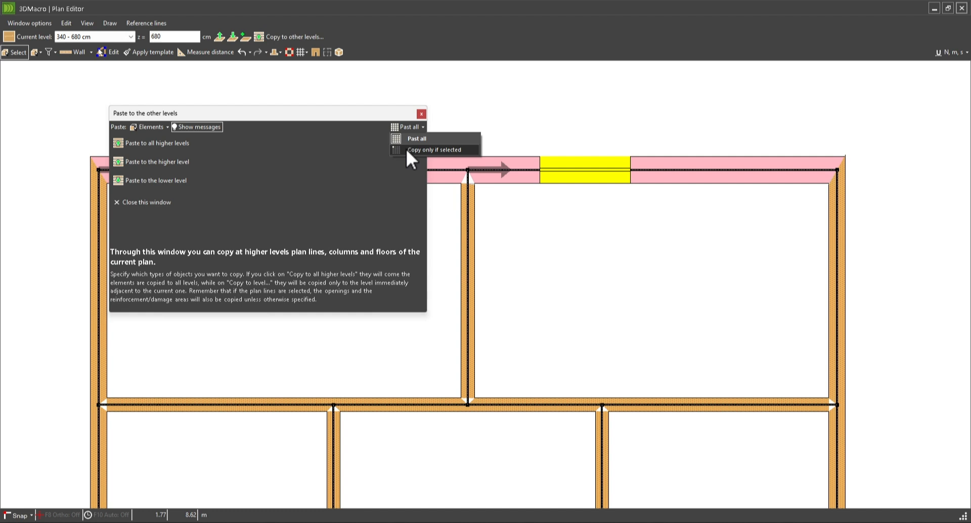
pyautogui.click(407, 150)
pyautogui.click(162, 162)
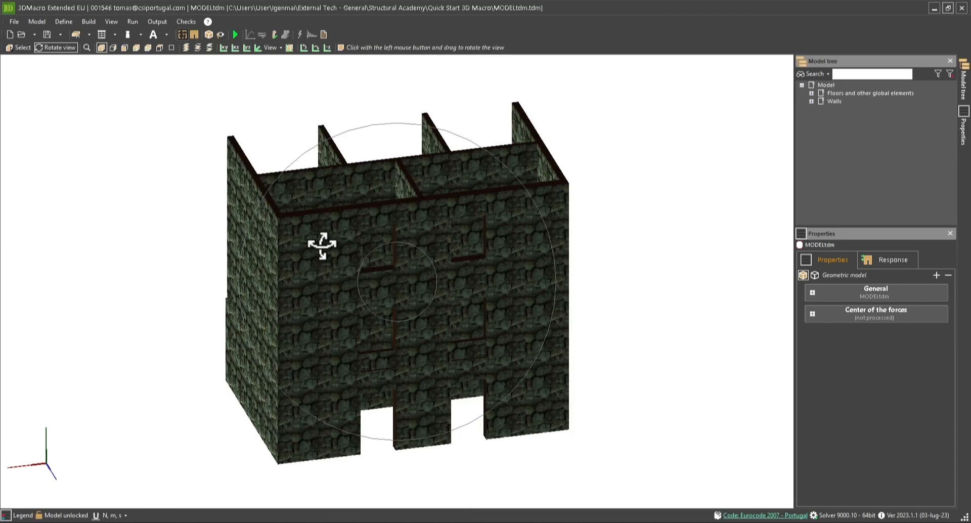
pyautogui.moveTo(323, 246); pyautogui.dragTo(353, 156)
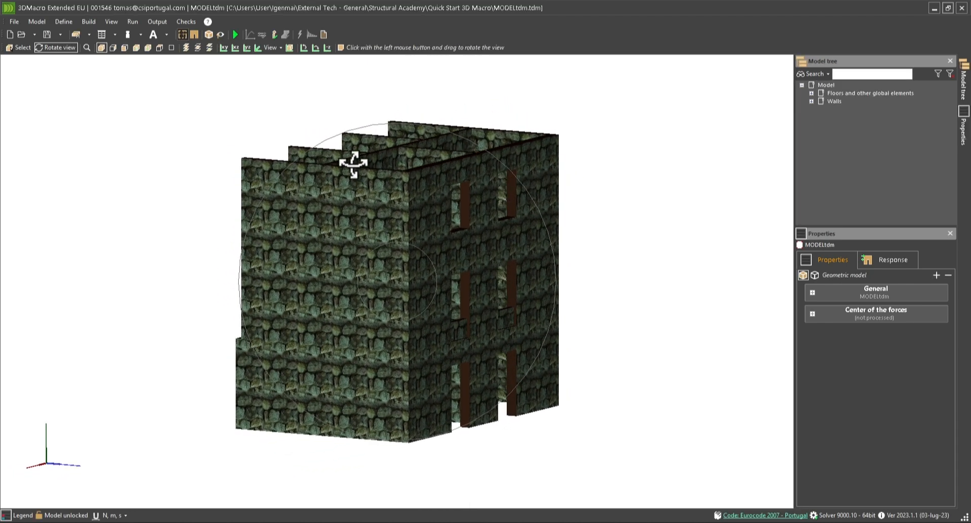
# Open Wall 1 in the wall editor and color its elements according to their template.
pyautogui.click(194, 34)
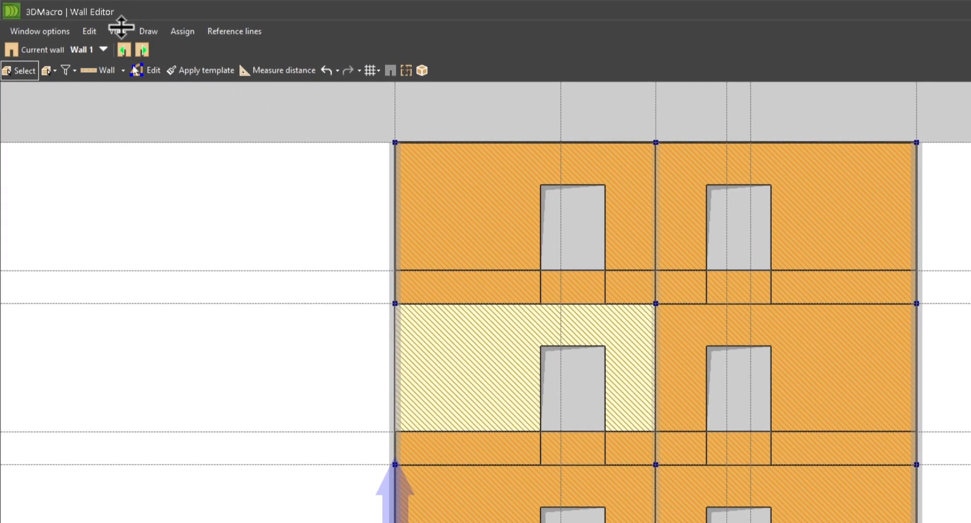
pyautogui.click(118, 31)
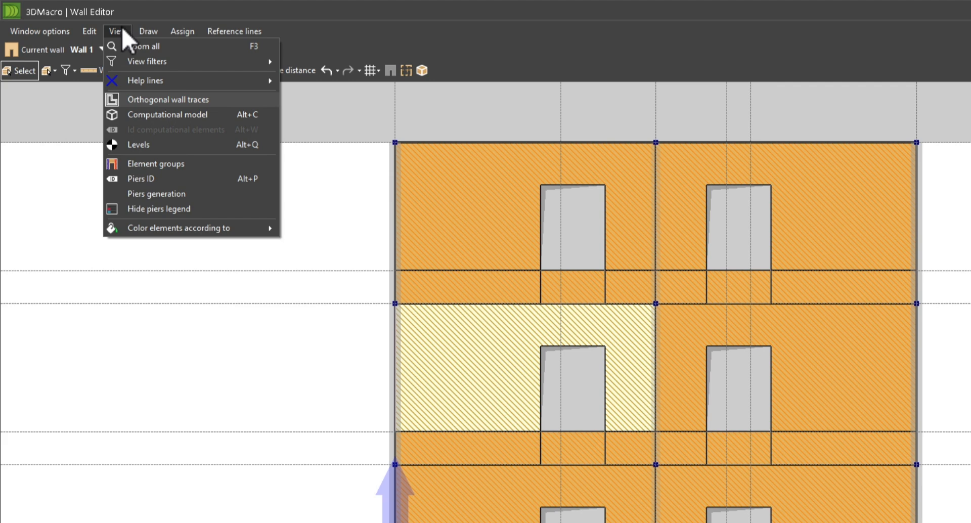
pyautogui.moveTo(214, 233)
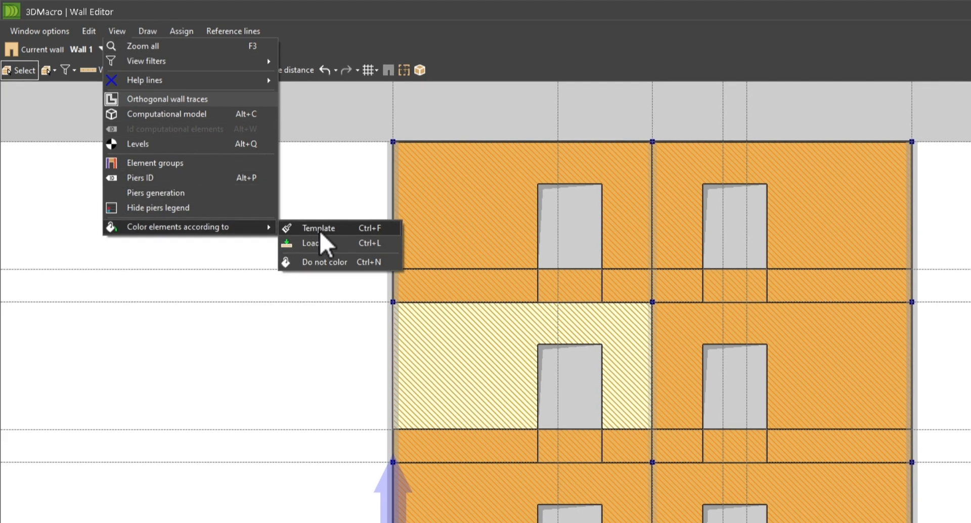
pyautogui.click(319, 230)
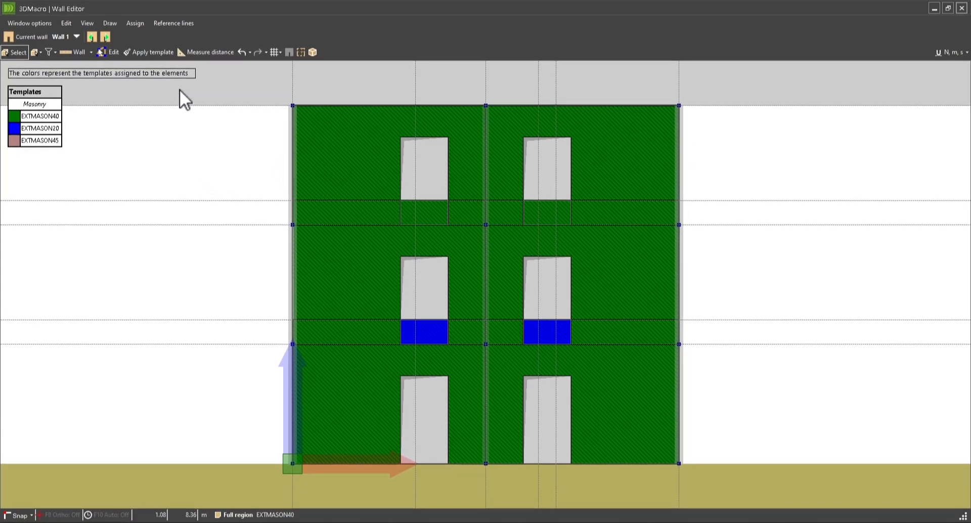
# Apply the EXTMASON20 template to the two small panels beneath Wall 1's top-floor windows, and end the template assignment.
pyautogui.click(107, 51)
pyautogui.click(152, 53)
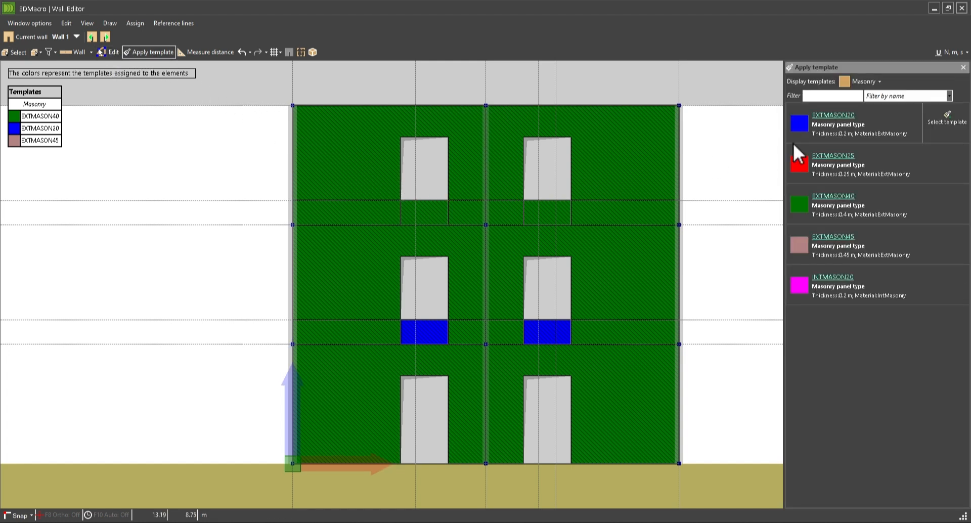
pyautogui.click(947, 119)
pyautogui.click(553, 210)
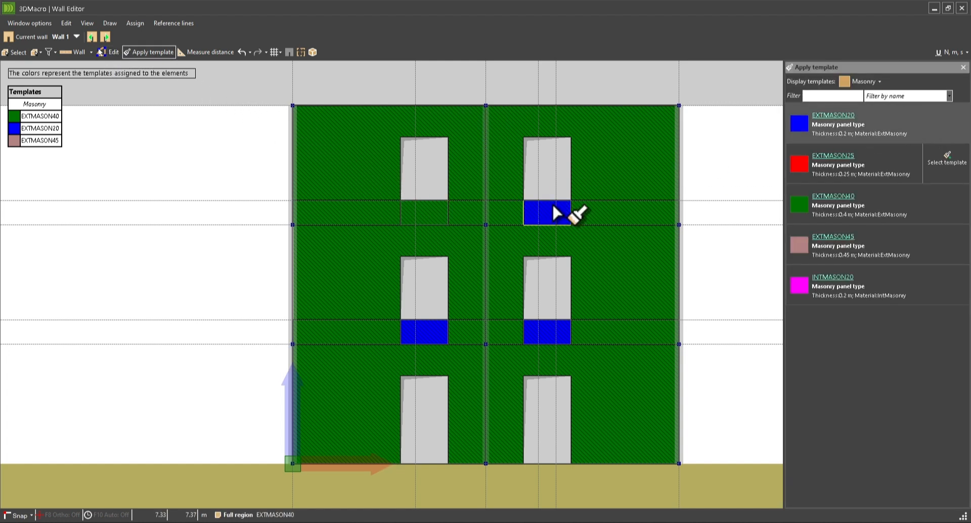
pyautogui.click(434, 215)
pyautogui.press('Escape')
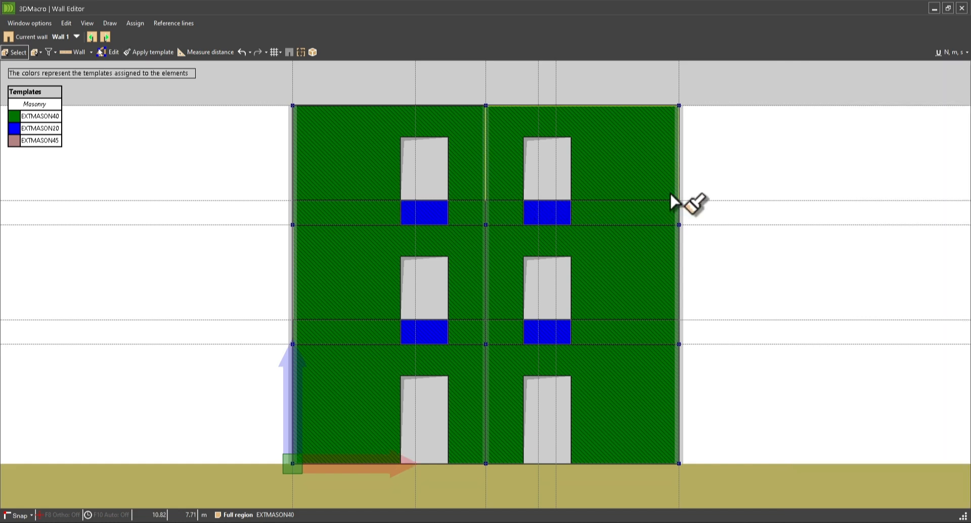
# Open Wall 3 and import layer 0 of Elev3.dxf as reference lines, with 1 CAD unit equal to 1 m.
pyautogui.click(75, 36)
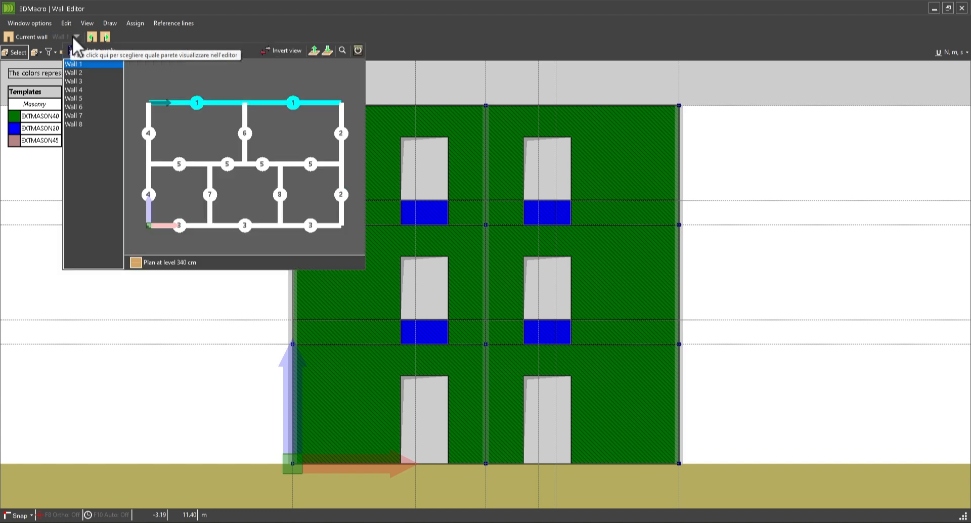
pyautogui.click(181, 224)
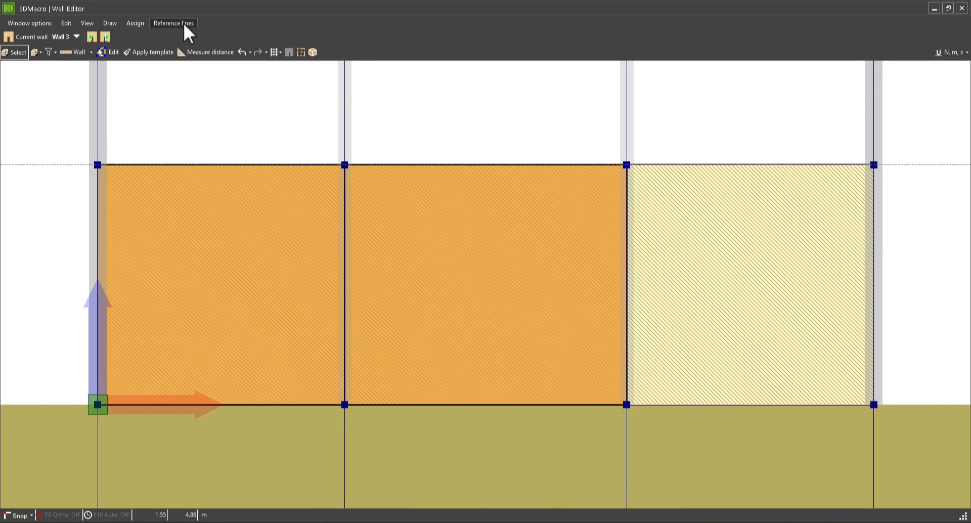
pyautogui.click(185, 25)
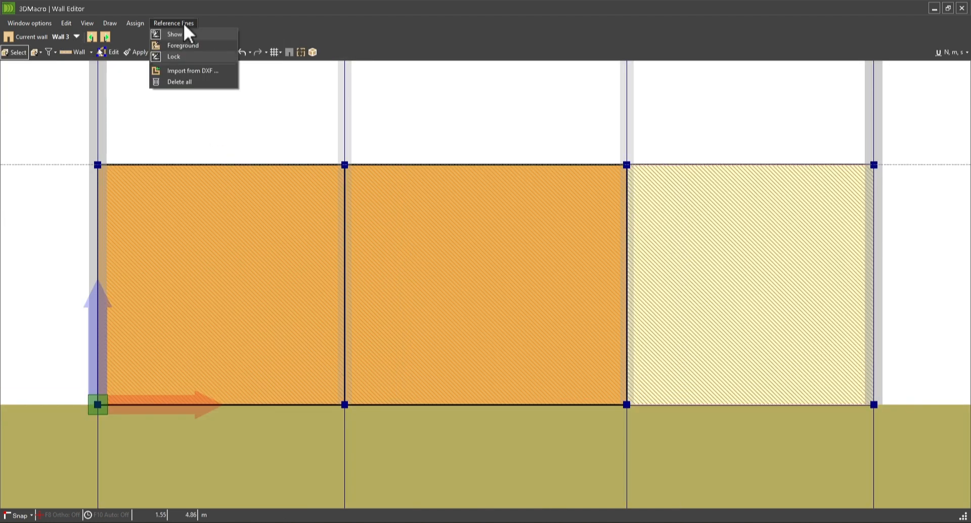
pyautogui.click(188, 72)
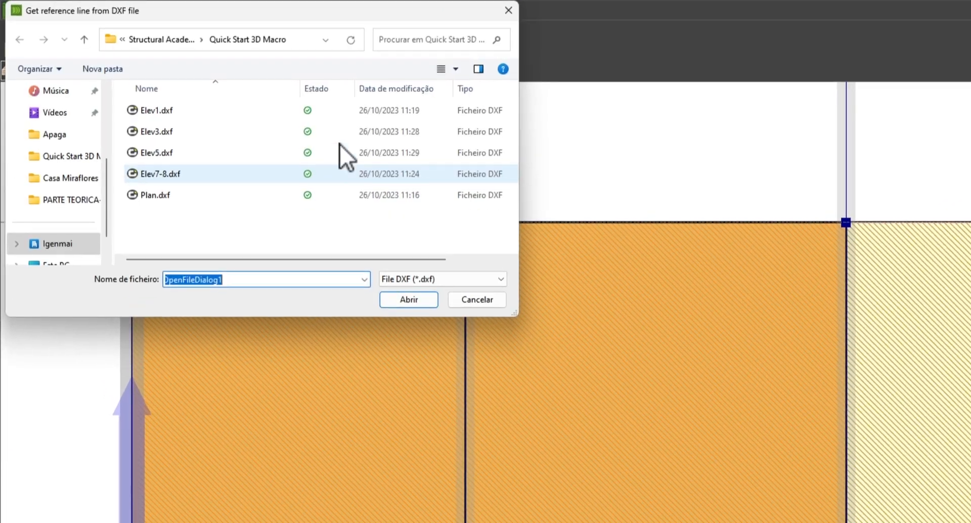
pyautogui.doubleClick(202, 136)
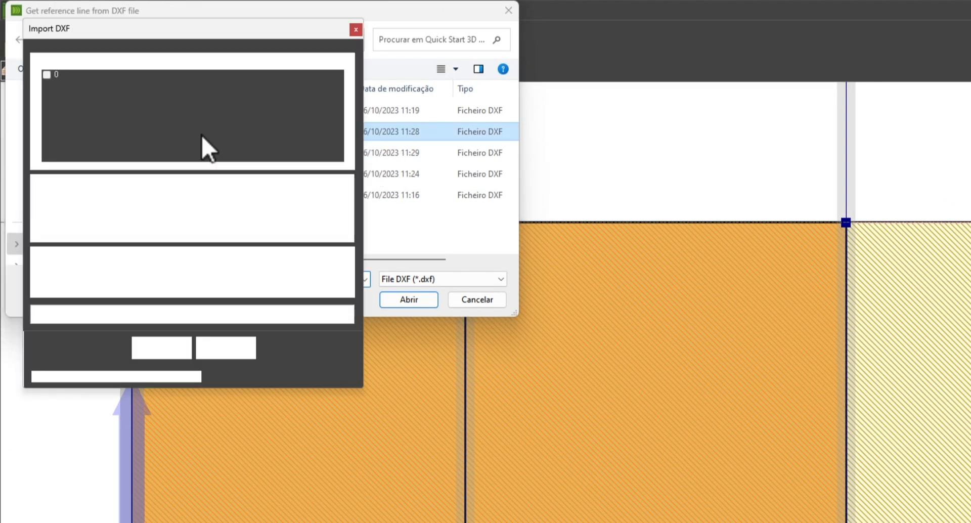
pyautogui.moveTo(246, 273); pyautogui.dragTo(314, 282)
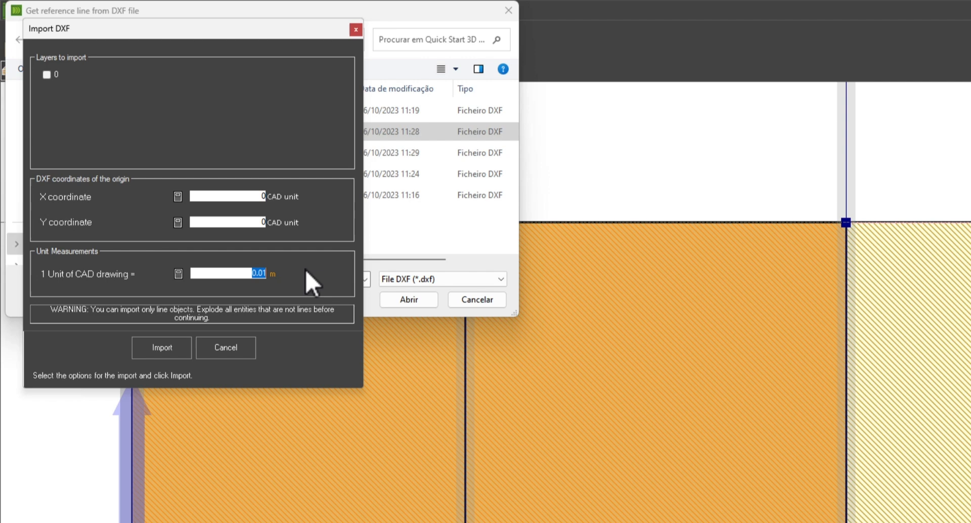
pyautogui.write('1')
pyautogui.click(46, 75)
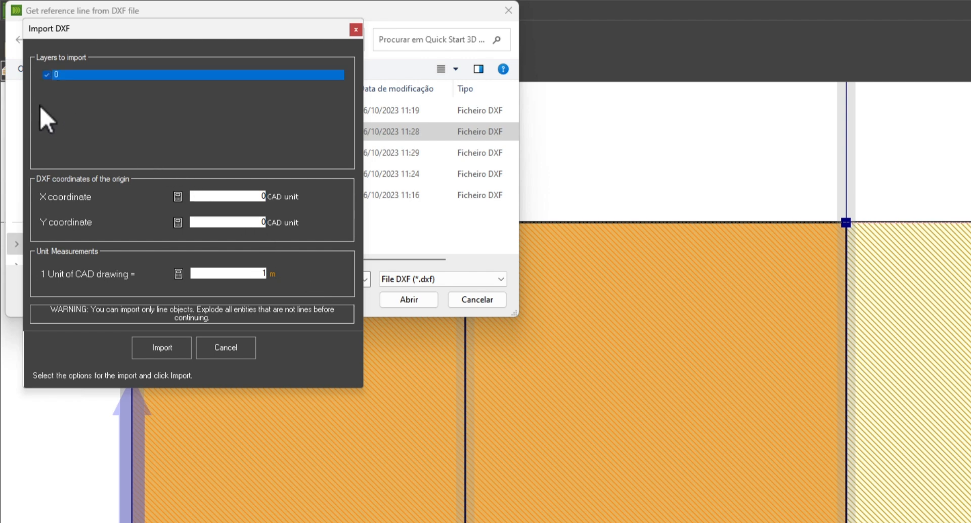
pyautogui.click(177, 347)
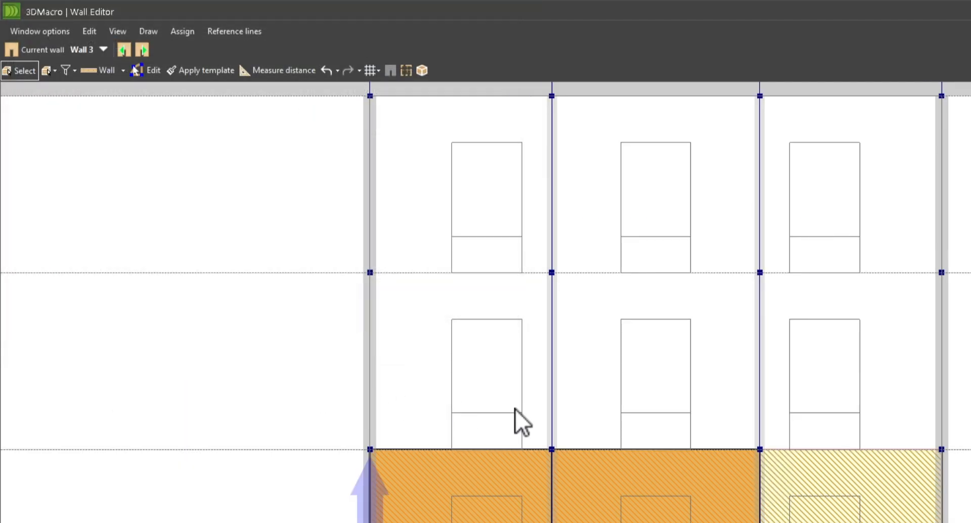
# Cut three ground-floor door openings in Wall 3 along the imported door outlines, and end the Opening command.
pyautogui.moveTo(576, 422); pyautogui.dragTo(564, 351, button='middle')
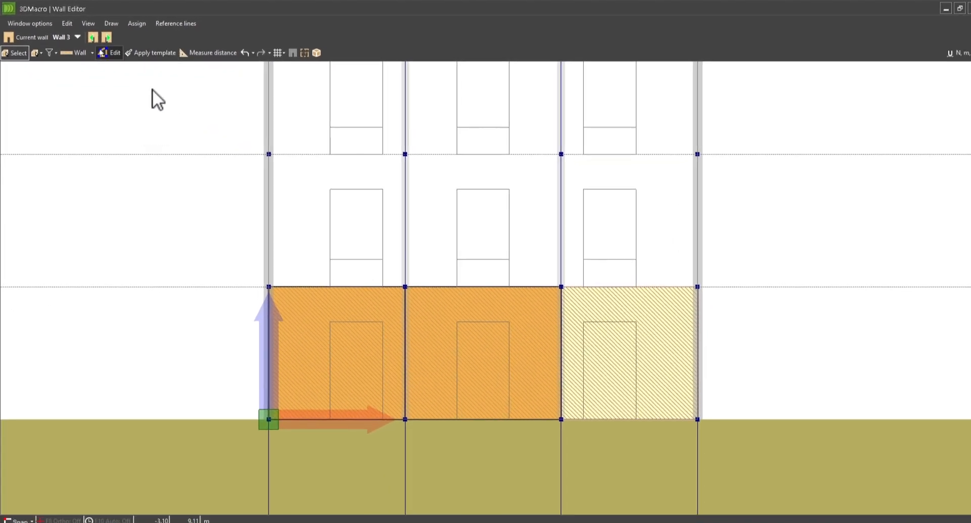
pyautogui.click(113, 64)
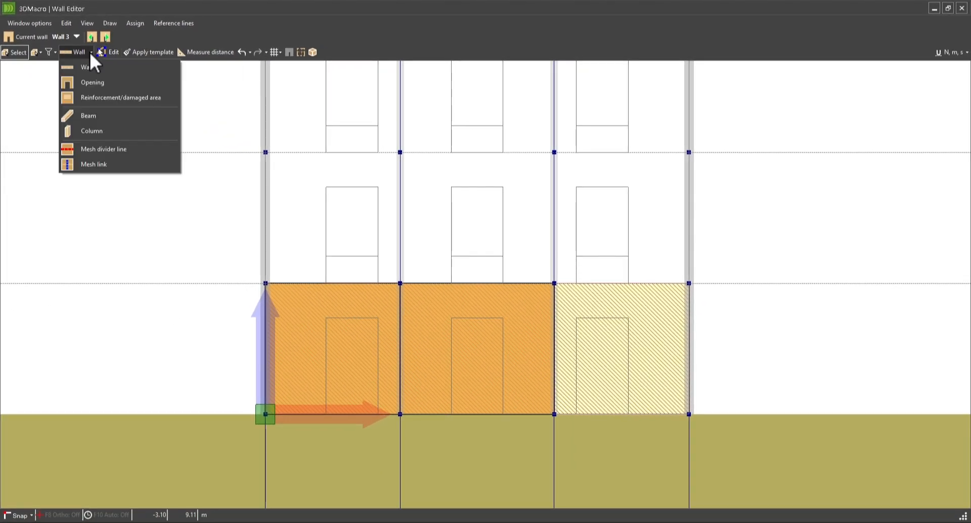
pyautogui.click(93, 83)
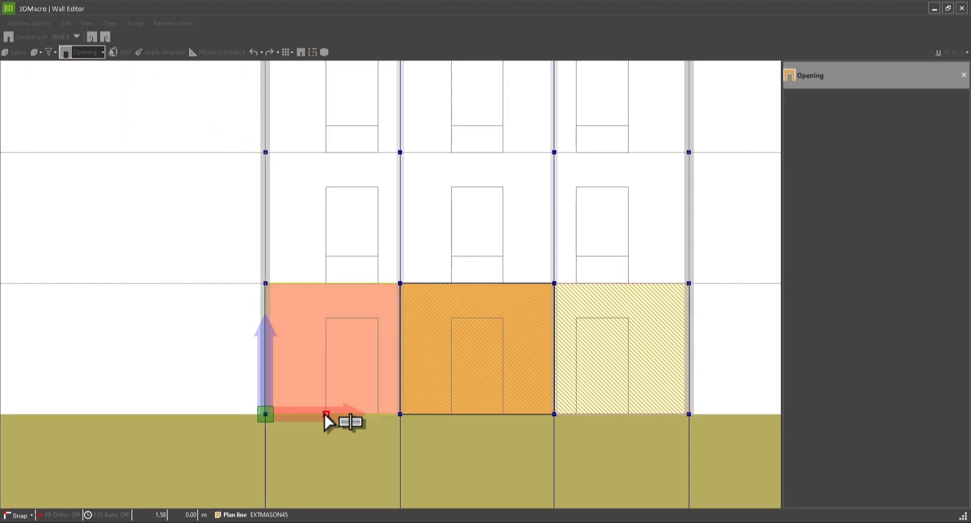
pyautogui.click(380, 326)
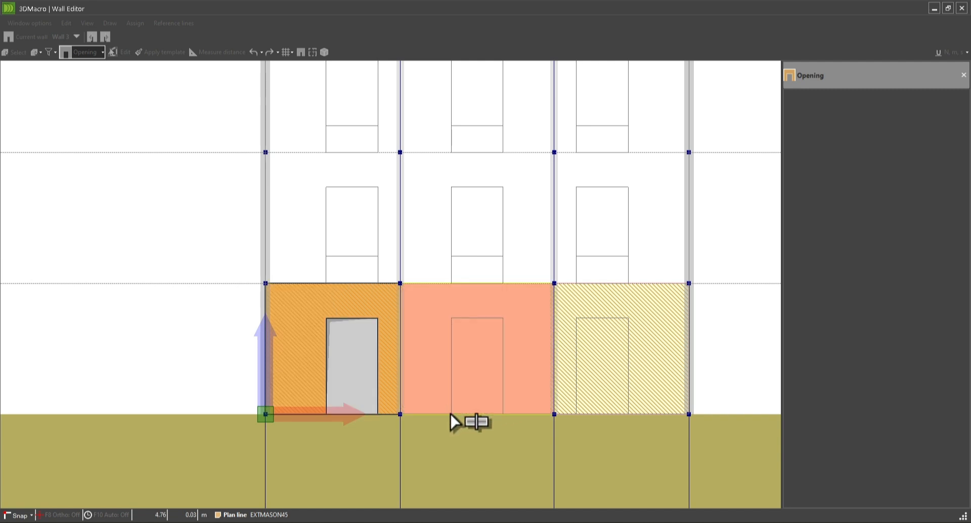
pyautogui.click(506, 321)
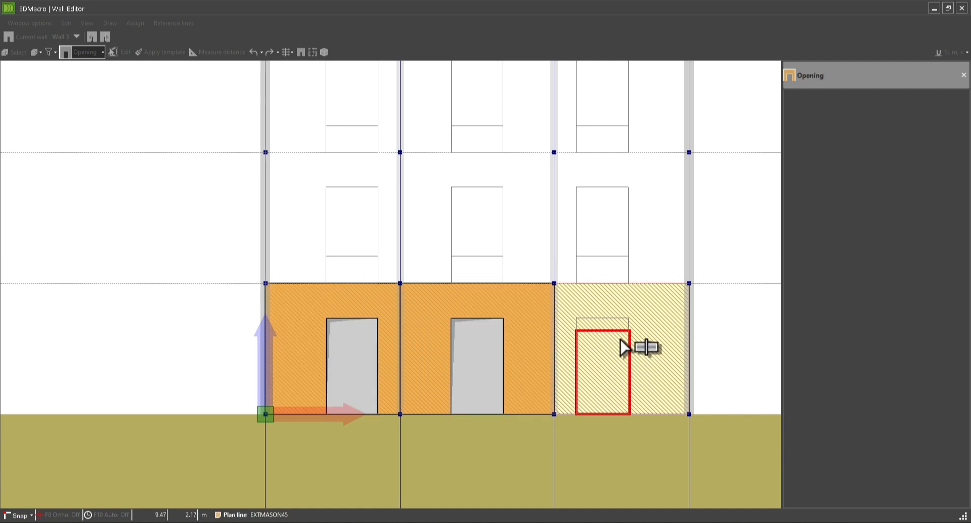
pyautogui.click(629, 318)
pyautogui.moveTo(503, 269); pyautogui.dragTo(478, 324, button='middle')
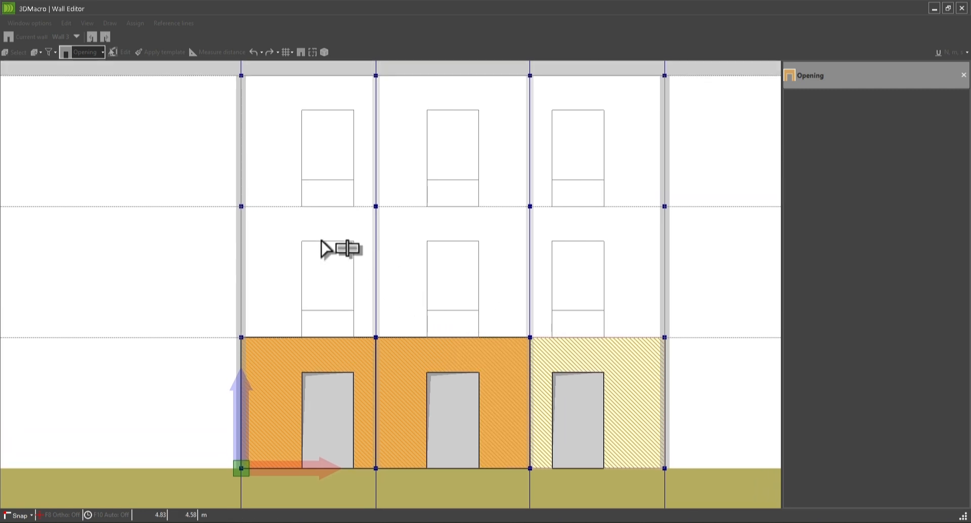
pyautogui.rightClick(279, 205)
pyautogui.click(304, 162)
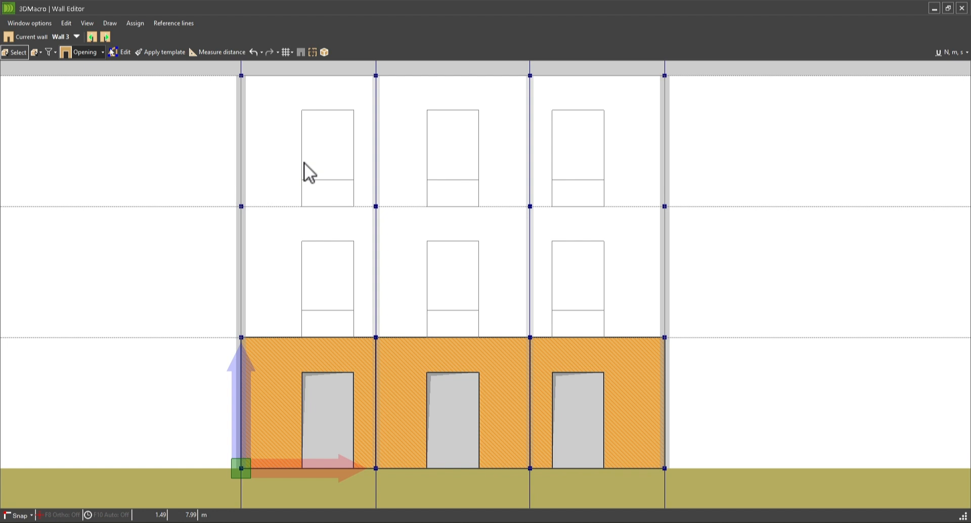
# Create a horizontal guideline at the sill height of Wall 3's middle-floor windows.
pyautogui.rightClick(302, 308)
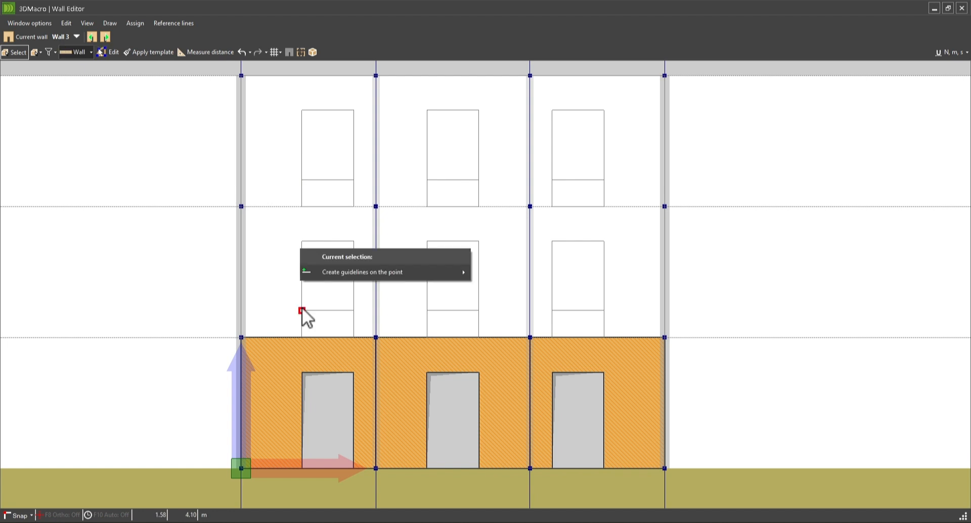
pyautogui.moveTo(426, 272)
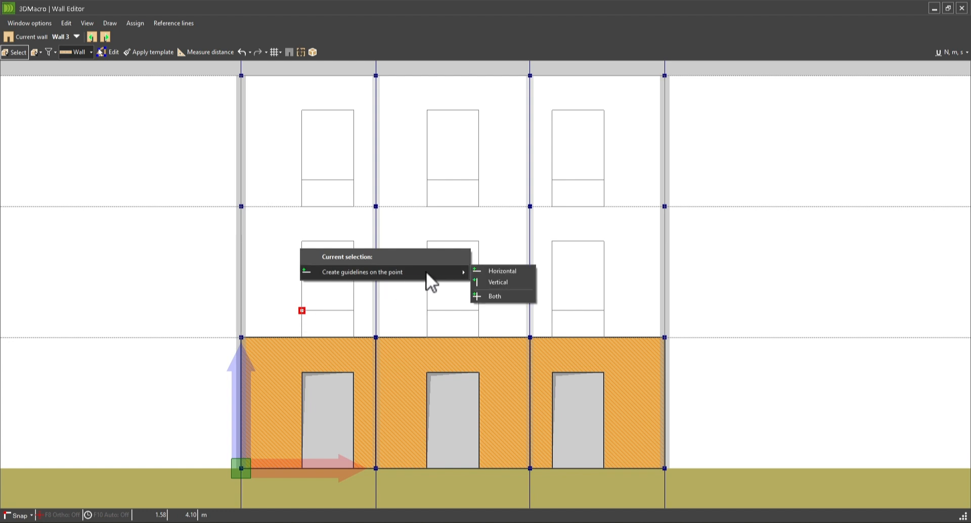
pyautogui.click(505, 270)
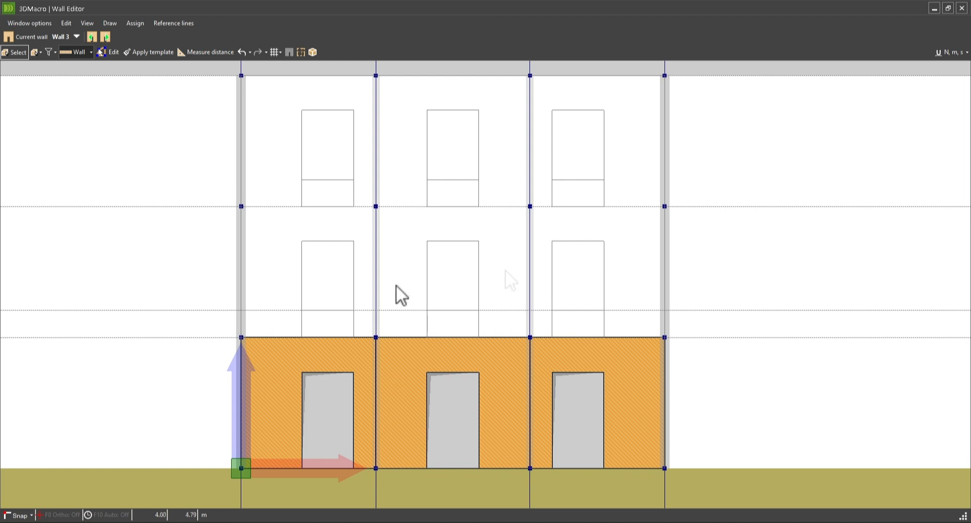
# Create vertical guidelines along both edges of the central window outline on Wall 3's middle floor.
pyautogui.click(430, 309)
pyautogui.rightClick(430, 309)
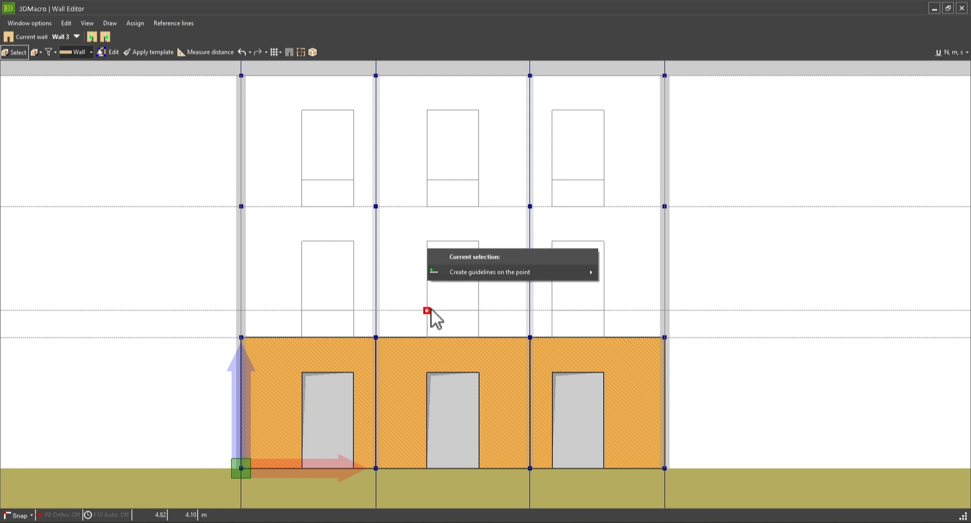
pyautogui.moveTo(558, 280)
pyautogui.click(625, 283)
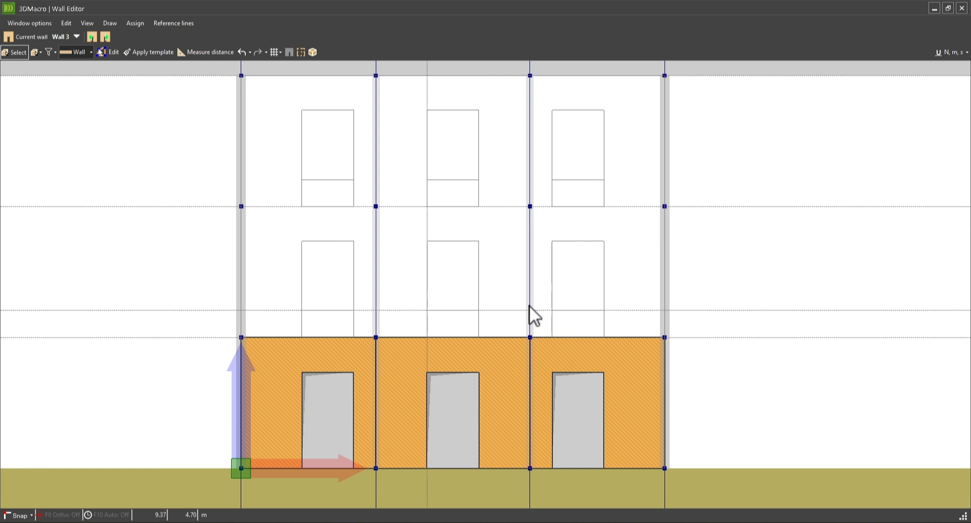
pyautogui.click(479, 311)
pyautogui.rightClick(480, 310)
pyautogui.moveTo(566, 277)
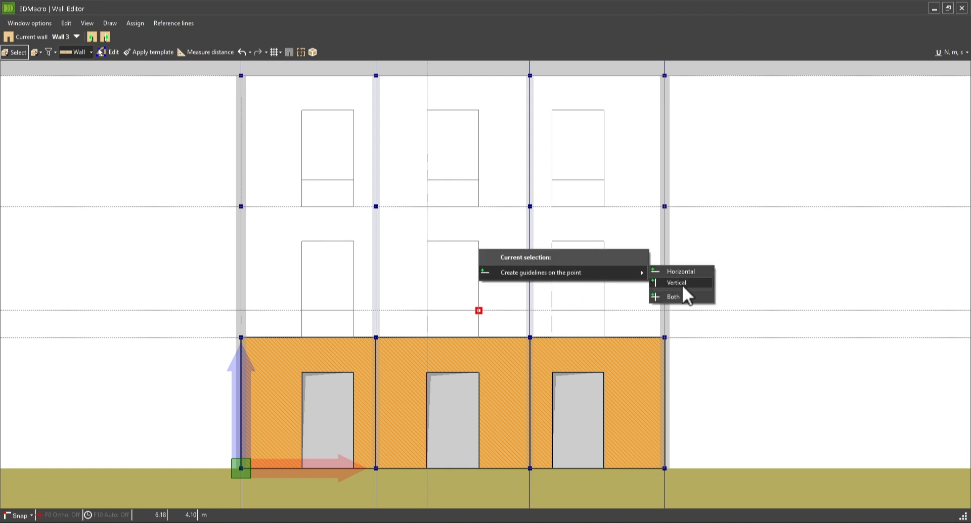
pyautogui.click(682, 285)
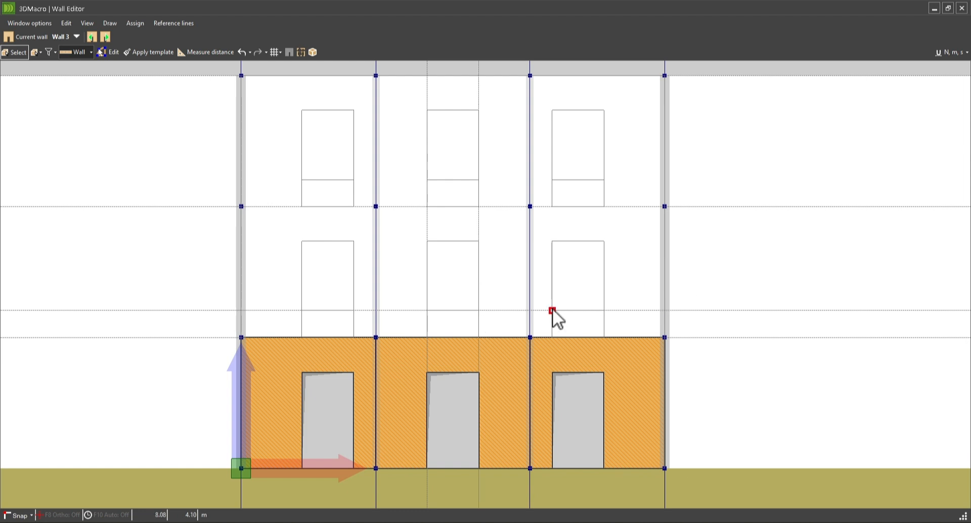
# Create vertical guidelines at the joint between the central and right-hand bays and at both edges of the right-hand middle-floor window.
pyautogui.click(530, 311)
pyautogui.rightClick(531, 310)
pyautogui.moveTo(588, 275)
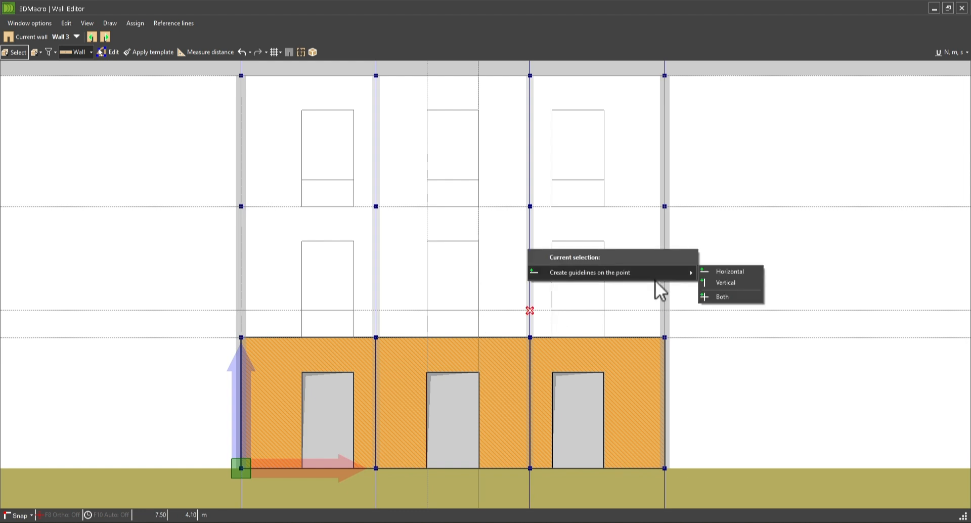
pyautogui.click(716, 285)
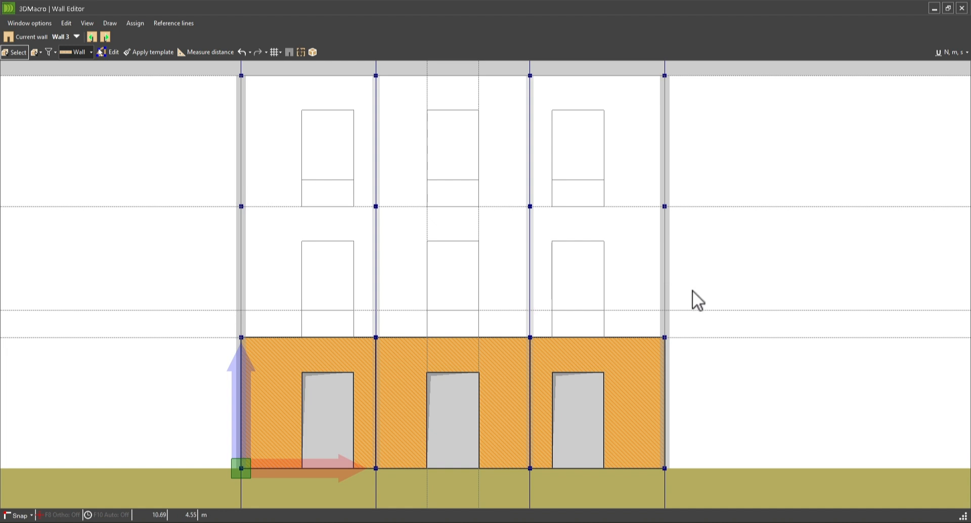
pyautogui.rightClick(605, 309)
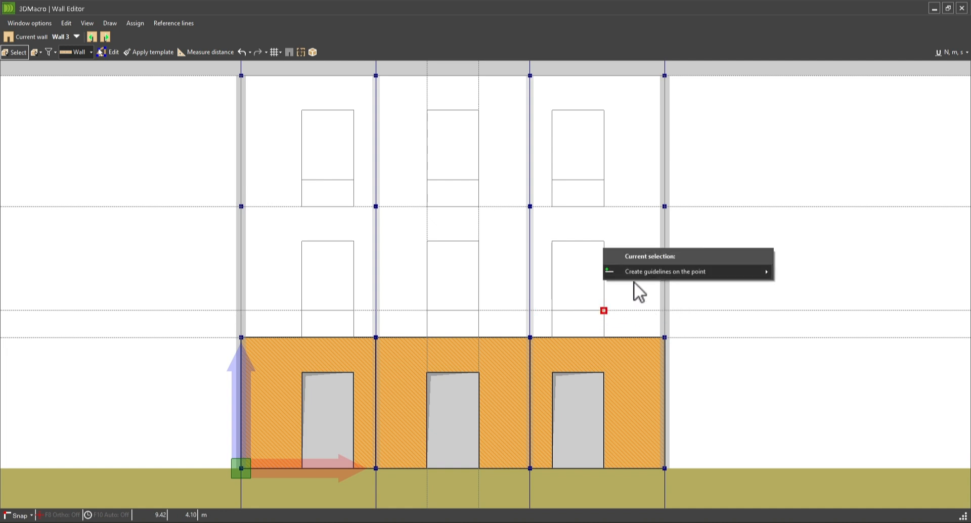
pyautogui.moveTo(750, 273)
pyautogui.click(808, 282)
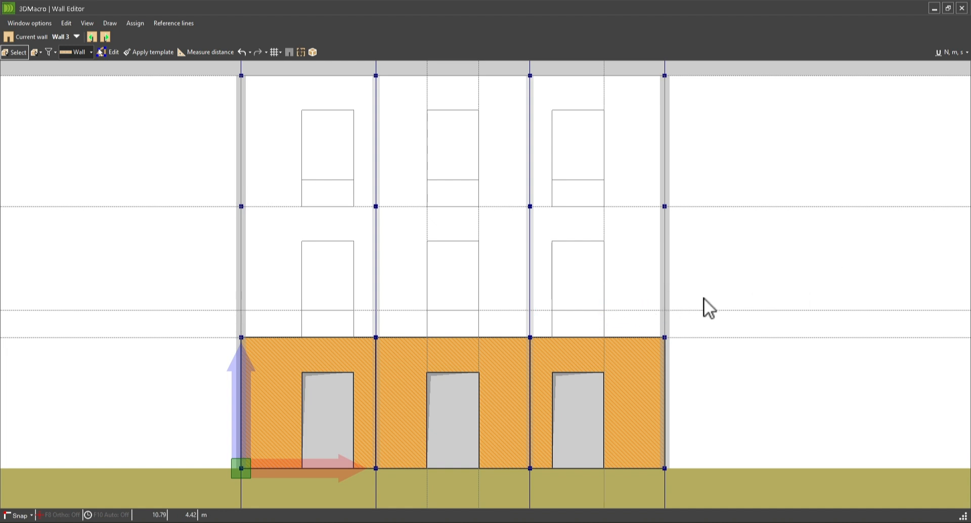
pyautogui.click(553, 311)
pyautogui.rightClick(554, 310)
pyautogui.moveTo(660, 278)
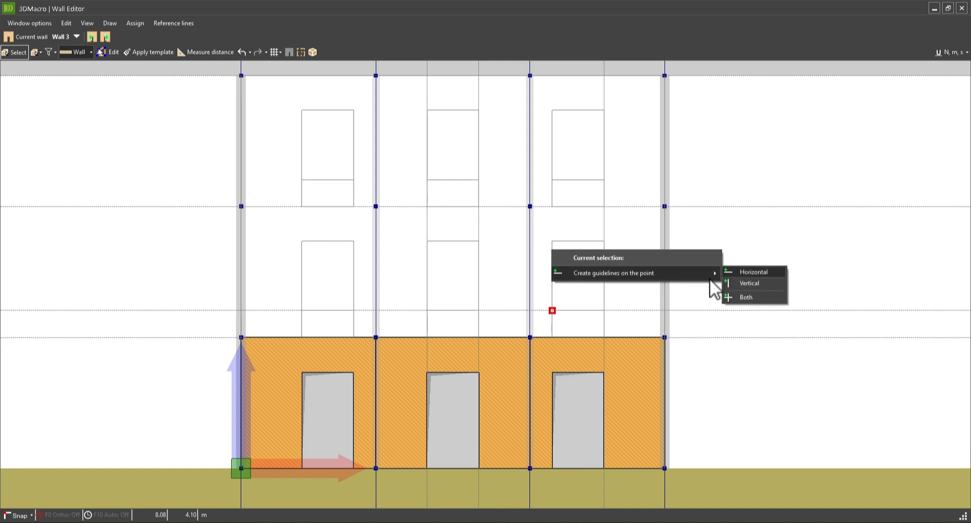
pyautogui.click(743, 281)
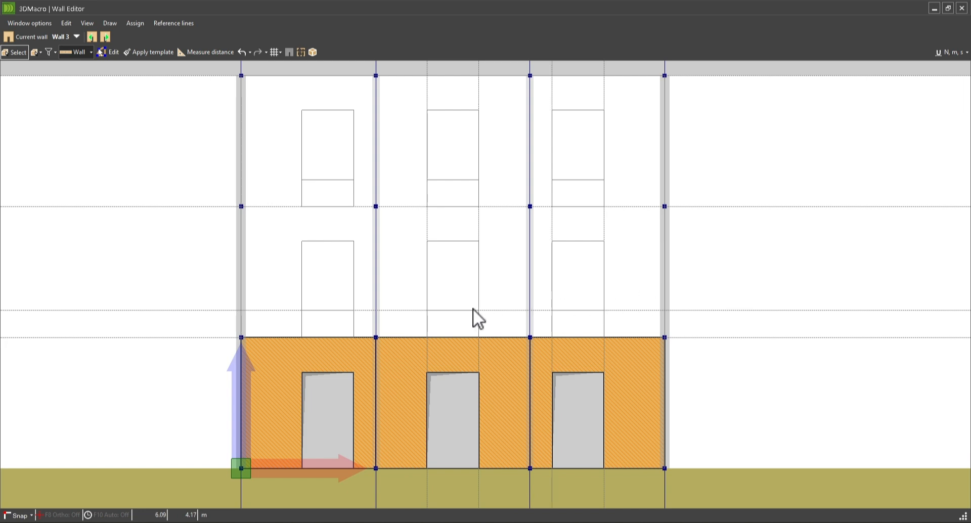
# Create vertical guidelines along both edges of the left-hand window outline on Wall 3's middle floor.
pyautogui.rightClick(354, 310)
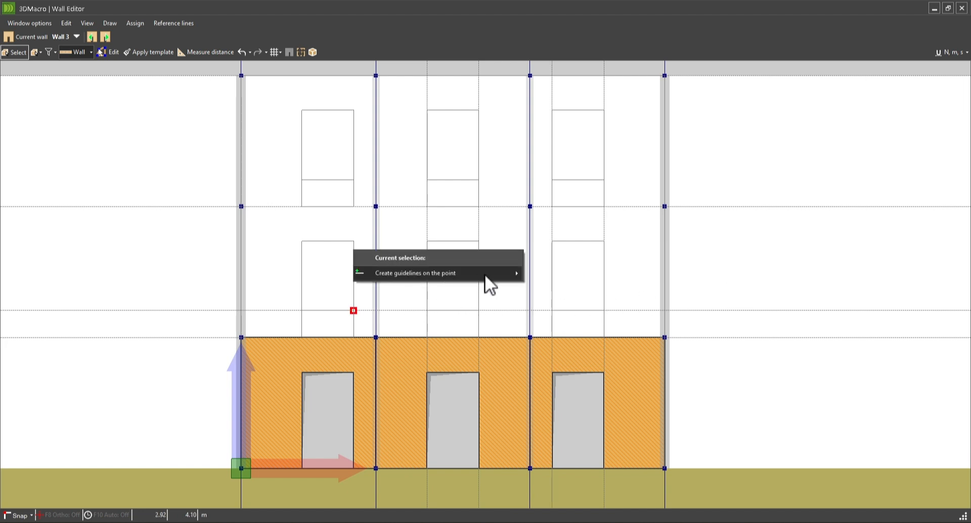
pyautogui.moveTo(484, 276)
pyautogui.click(549, 281)
pyautogui.click(303, 310)
pyautogui.rightClick(305, 311)
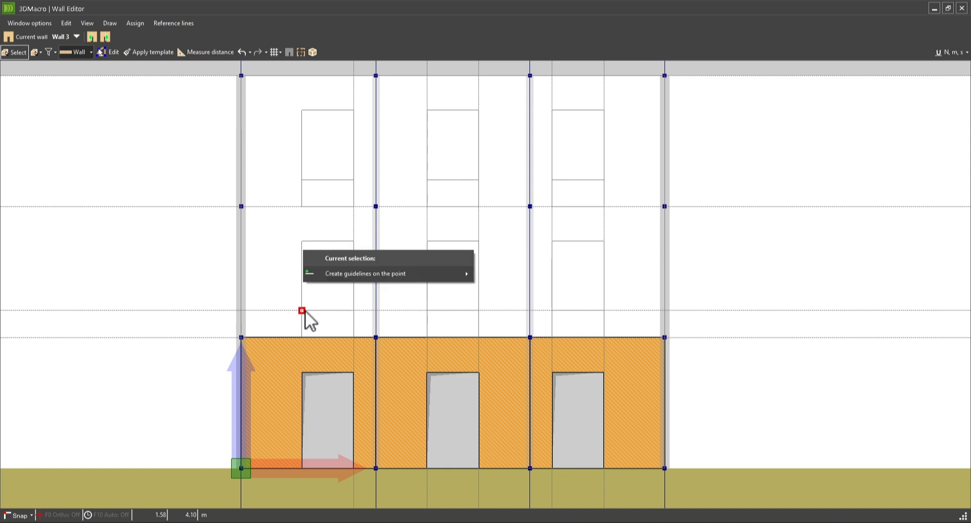
pyautogui.moveTo(452, 274)
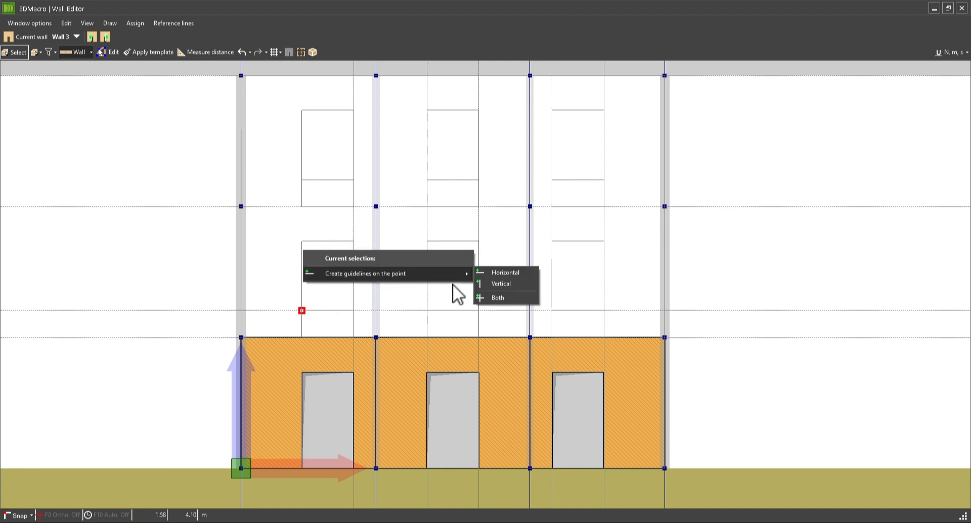
pyautogui.click(508, 282)
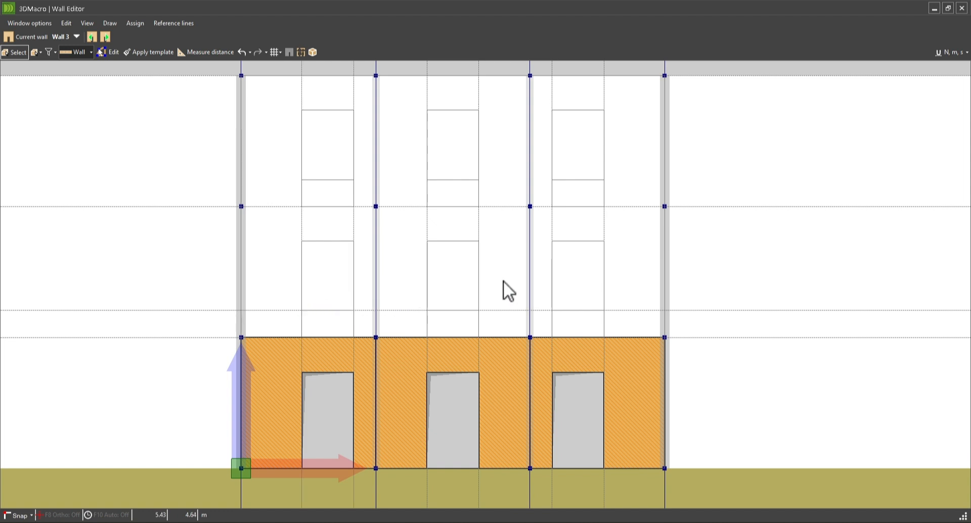
# Draw EXTMASON45 wall panels across all three bays of Wall 3's middle floor, from the sill guideline up to the floor level above.
pyautogui.click(77, 52)
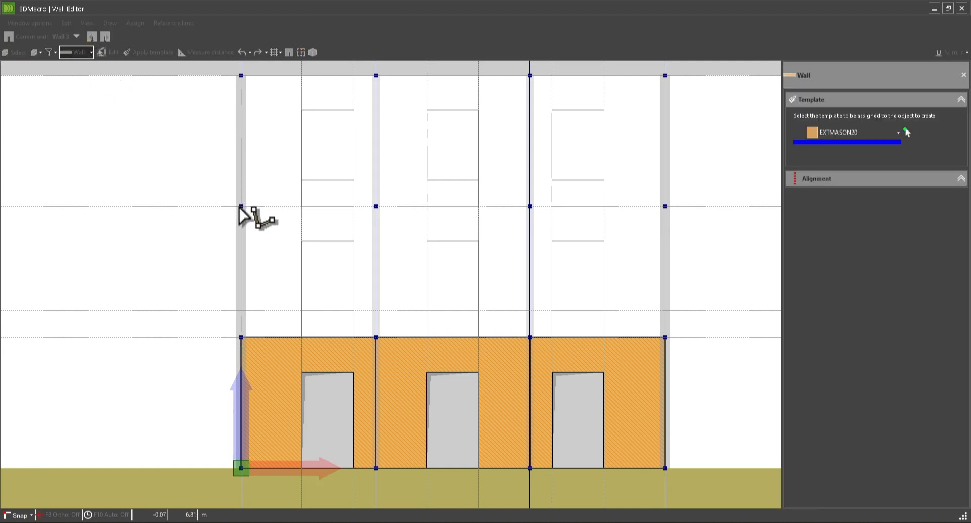
pyautogui.click(824, 133)
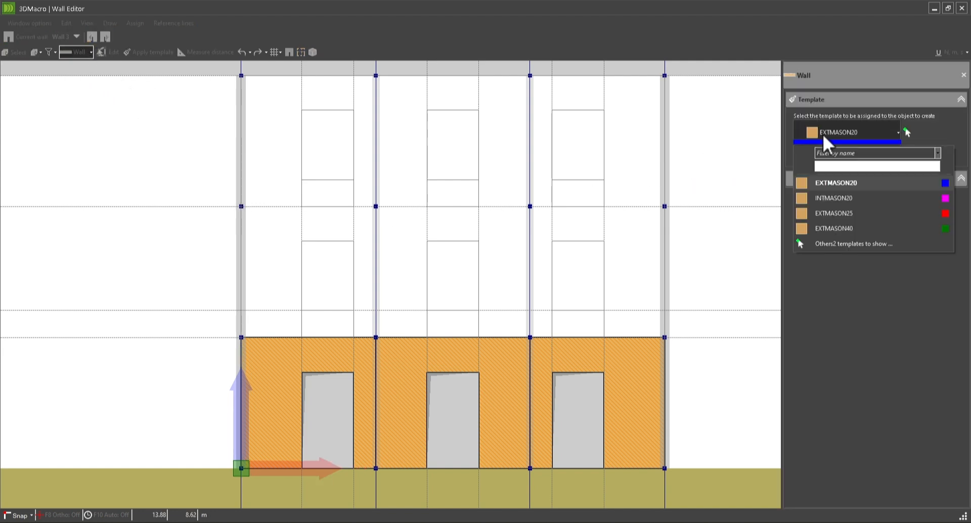
pyautogui.click(860, 234)
pyautogui.doubleClick(275, 106)
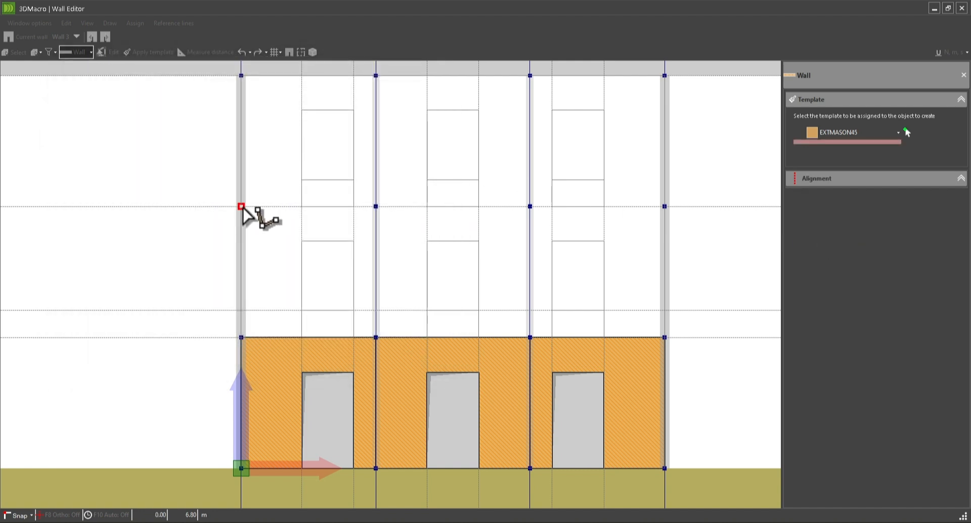
pyautogui.click(241, 206)
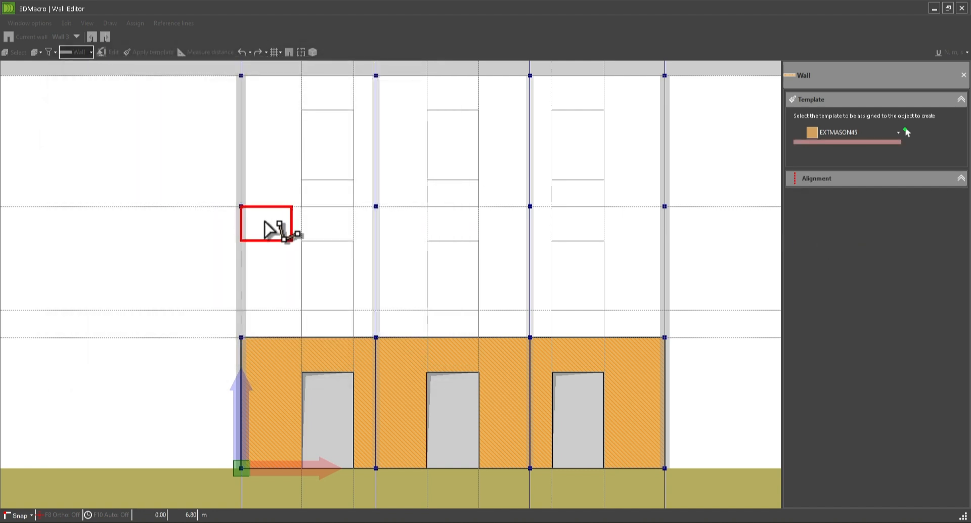
pyautogui.click(376, 310)
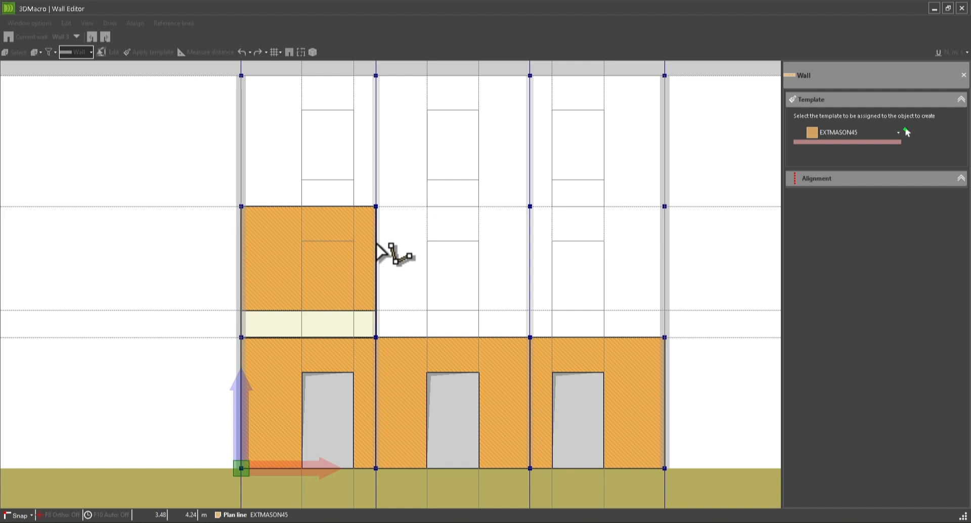
pyautogui.click(376, 206)
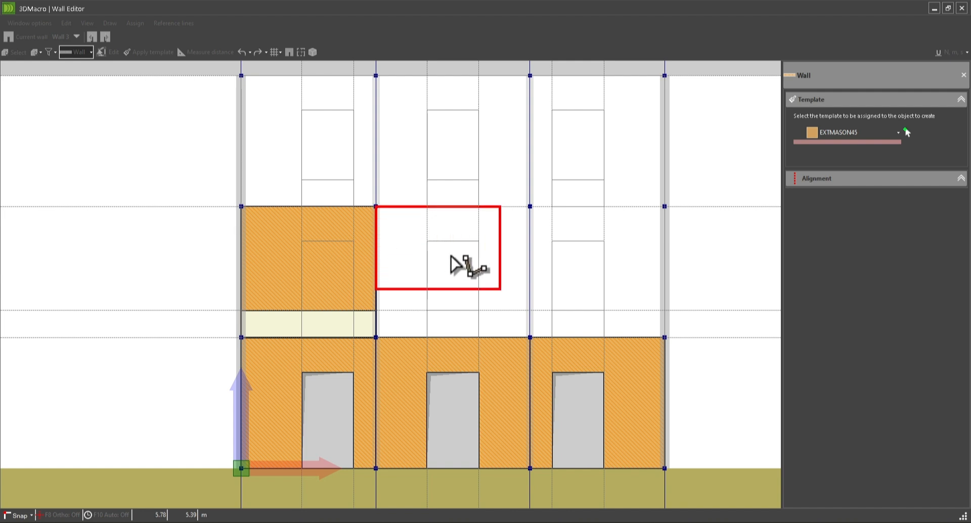
pyautogui.click(530, 310)
pyautogui.click(530, 207)
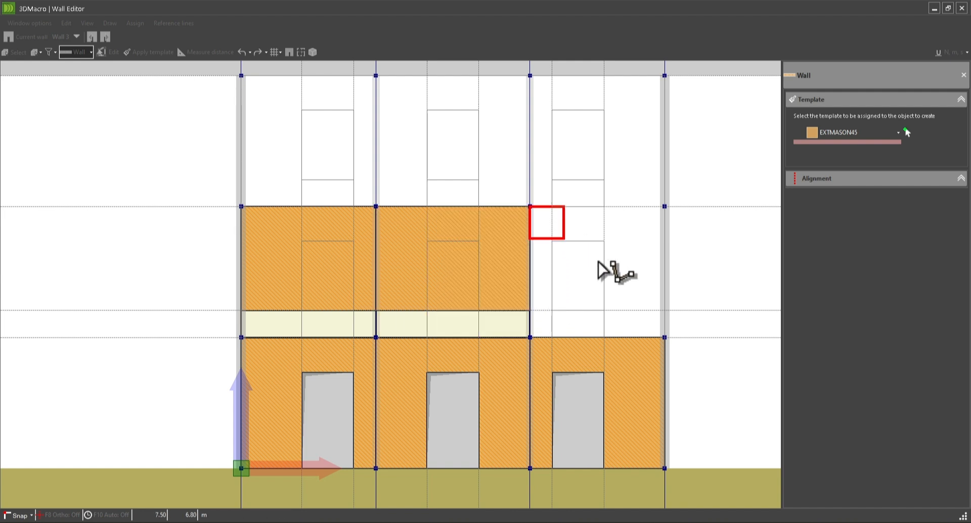
pyautogui.click(665, 311)
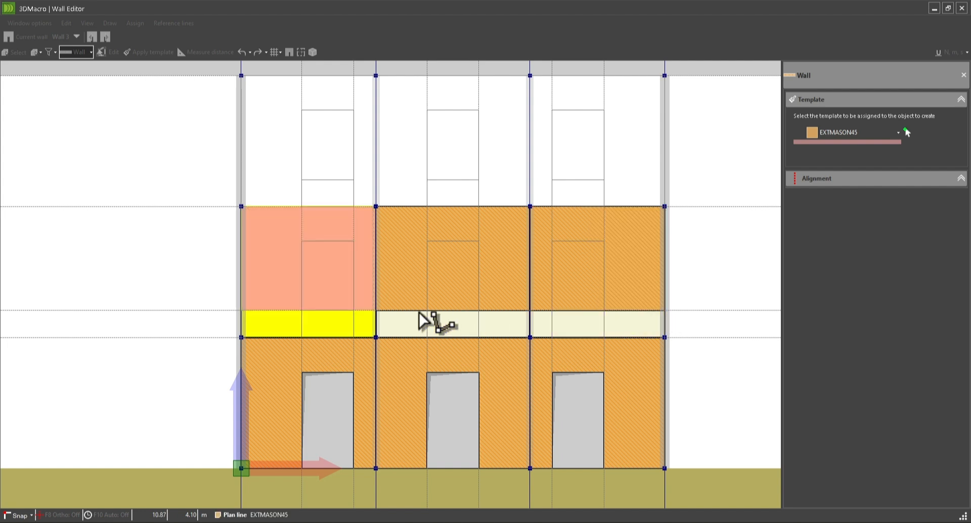
# Draw EXTMASON45 wall panels on both sides of each window outline in the strip below Wall 3's middle-floor sill guideline, in all three bays.
pyautogui.click(241, 310)
pyautogui.click(303, 337)
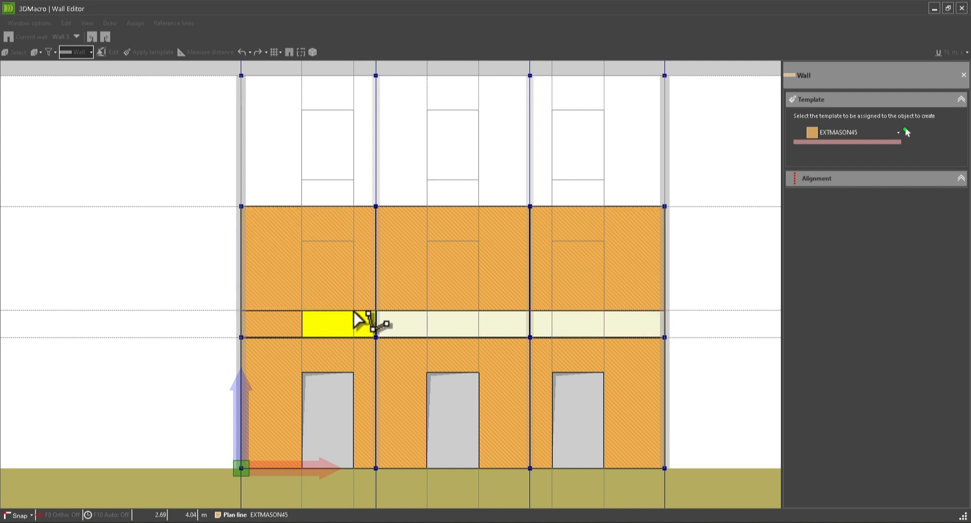
pyautogui.click(354, 310)
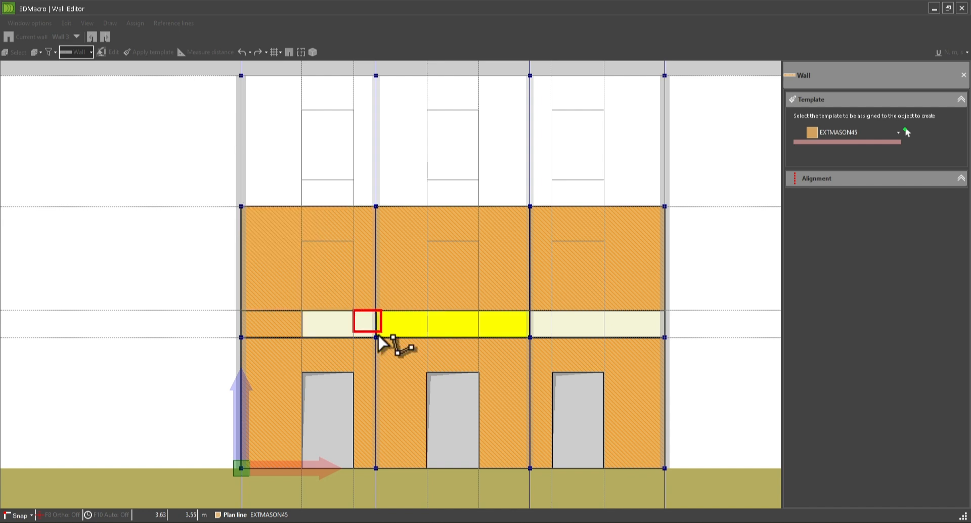
pyautogui.click(376, 337)
pyautogui.click(377, 312)
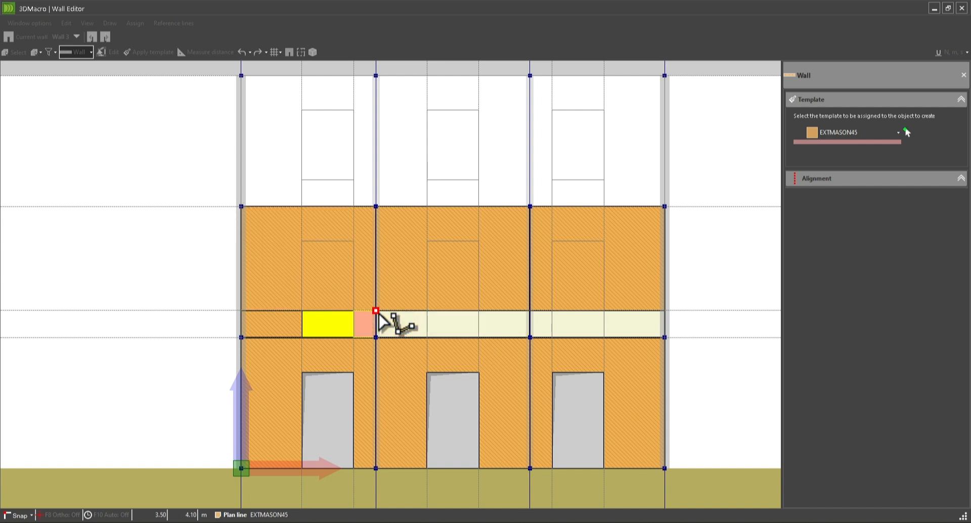
pyautogui.click(428, 337)
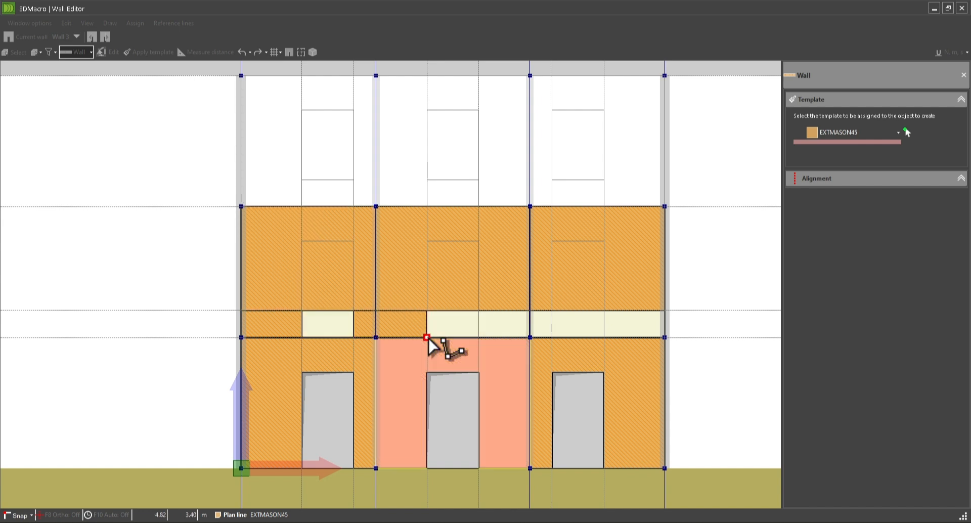
pyautogui.click(479, 311)
pyautogui.click(530, 337)
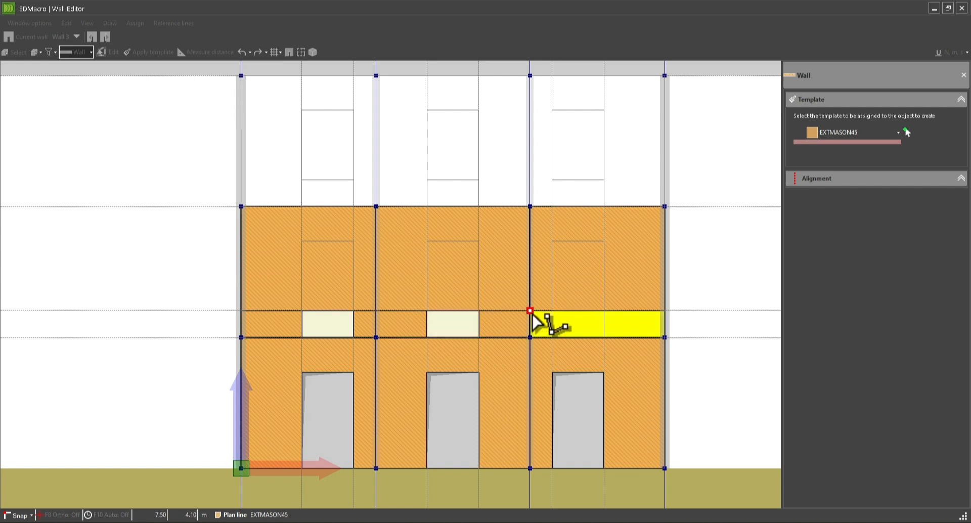
pyautogui.click(530, 310)
pyautogui.click(553, 337)
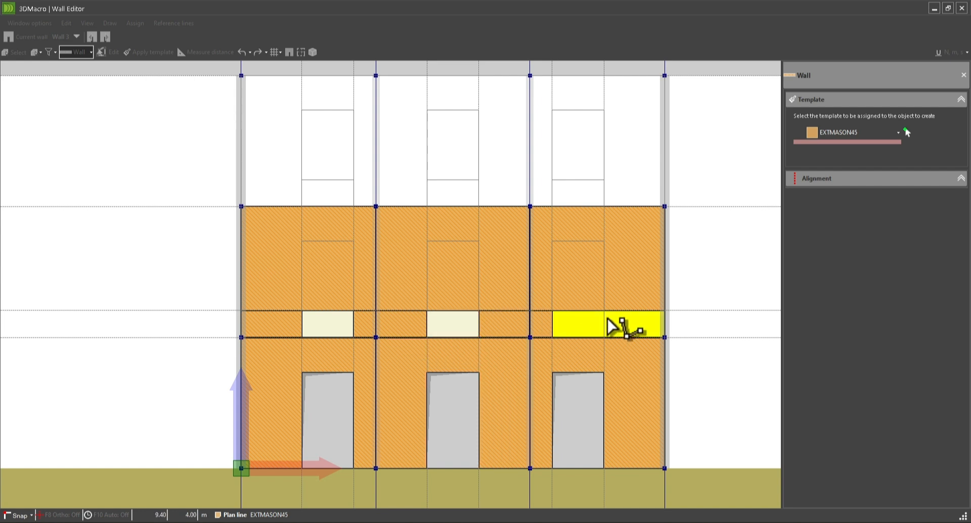
pyautogui.click(604, 311)
pyautogui.click(665, 337)
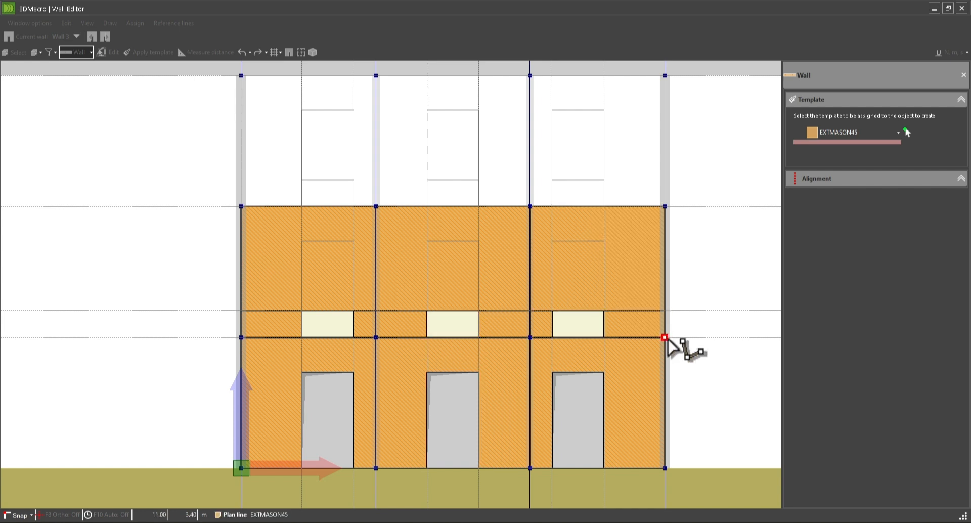
# Fill the three gaps beneath Wall 3's middle-floor windows with wall panels using the EXTMASON20 template.
pyautogui.click(831, 132)
pyautogui.click(855, 181)
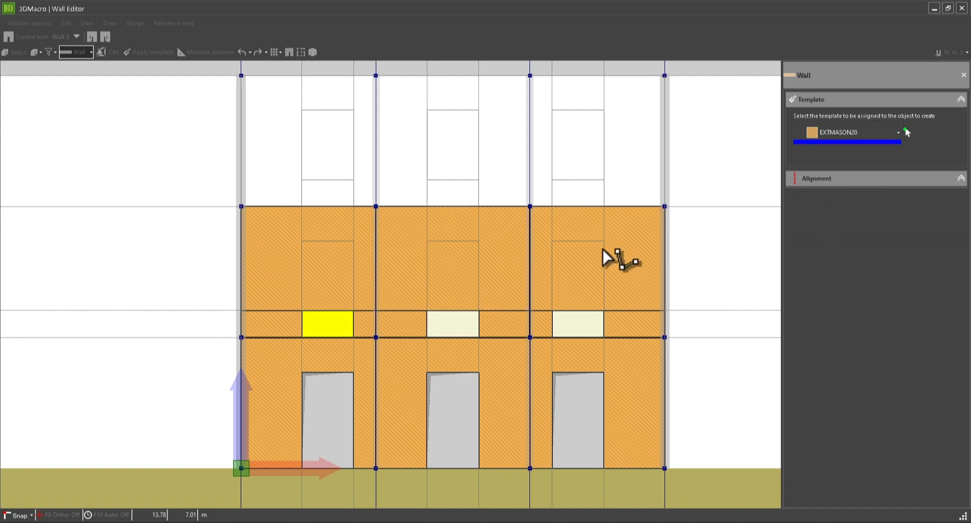
pyautogui.click(302, 311)
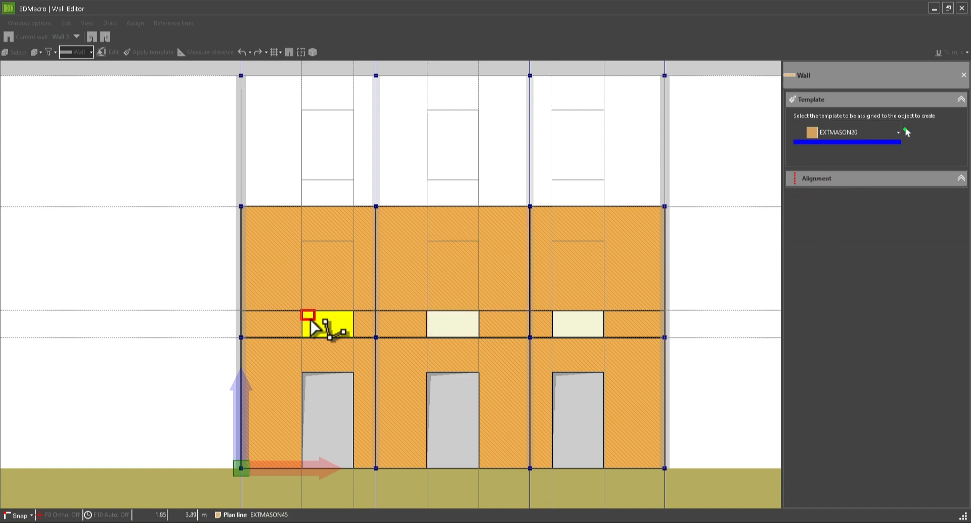
pyautogui.click(353, 337)
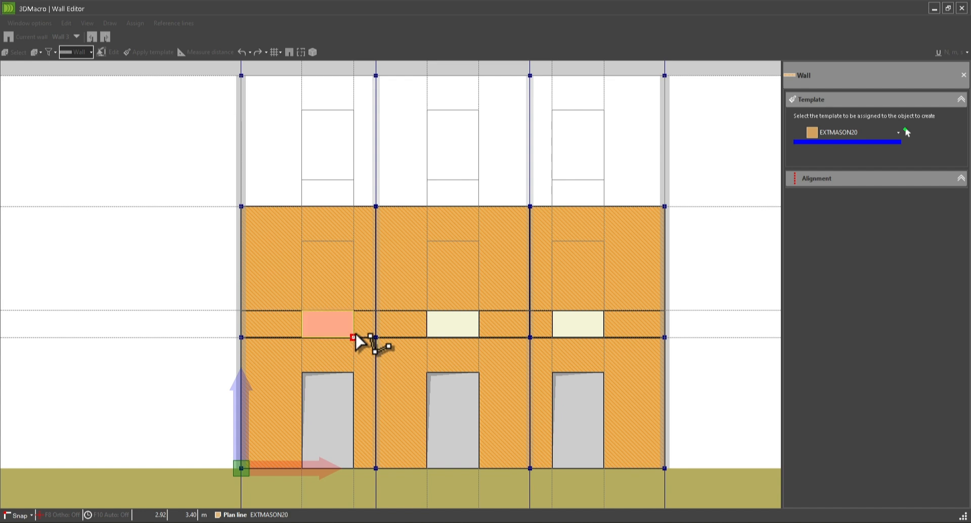
pyautogui.rightClick(368, 276)
pyautogui.click(402, 223)
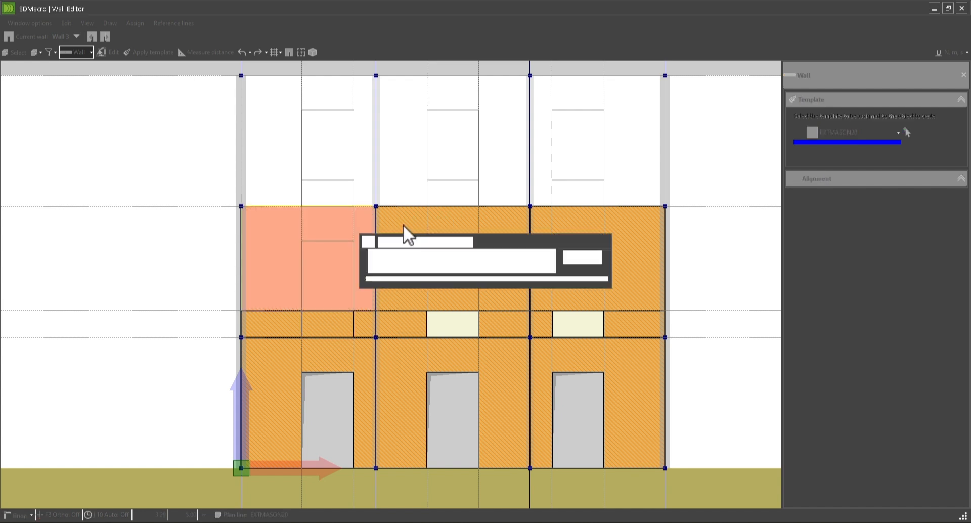
pyautogui.click(428, 311)
pyautogui.click(480, 338)
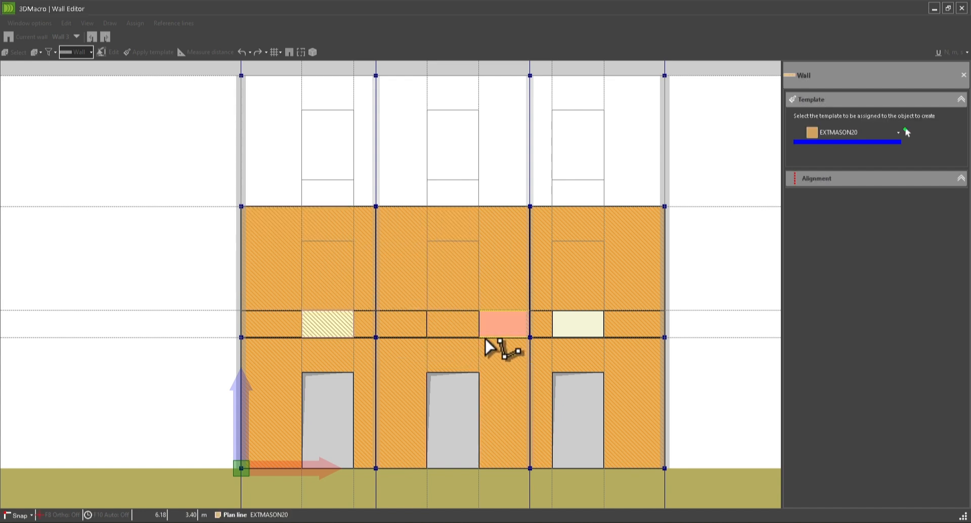
pyautogui.click(552, 311)
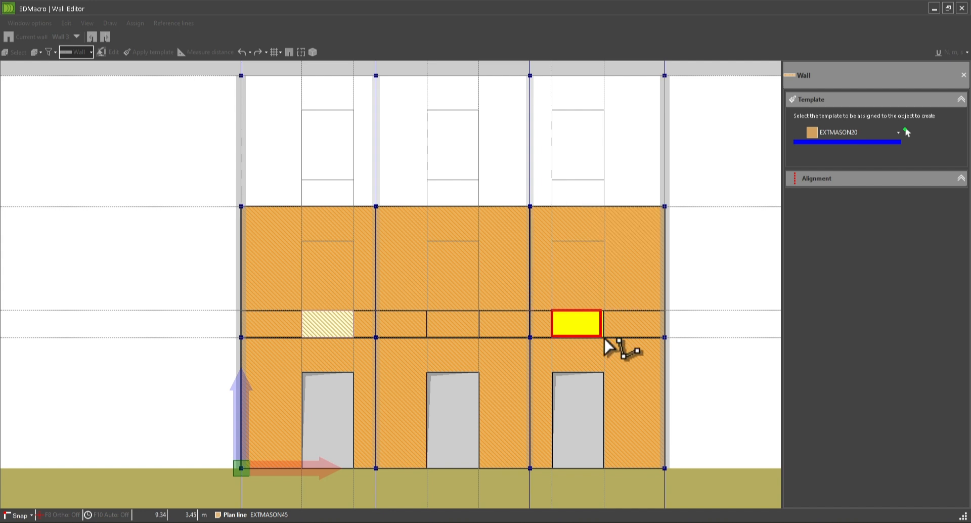
pyautogui.click(604, 337)
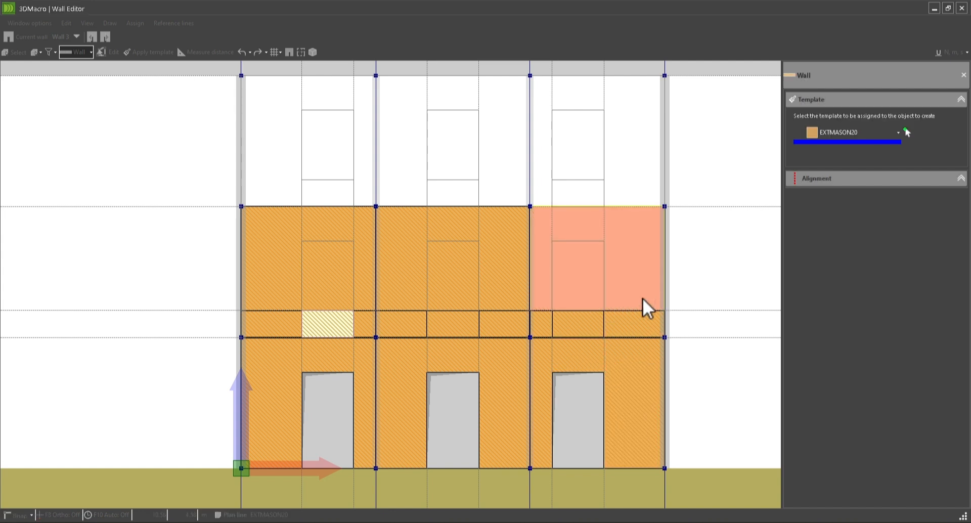
pyautogui.rightClick(643, 299)
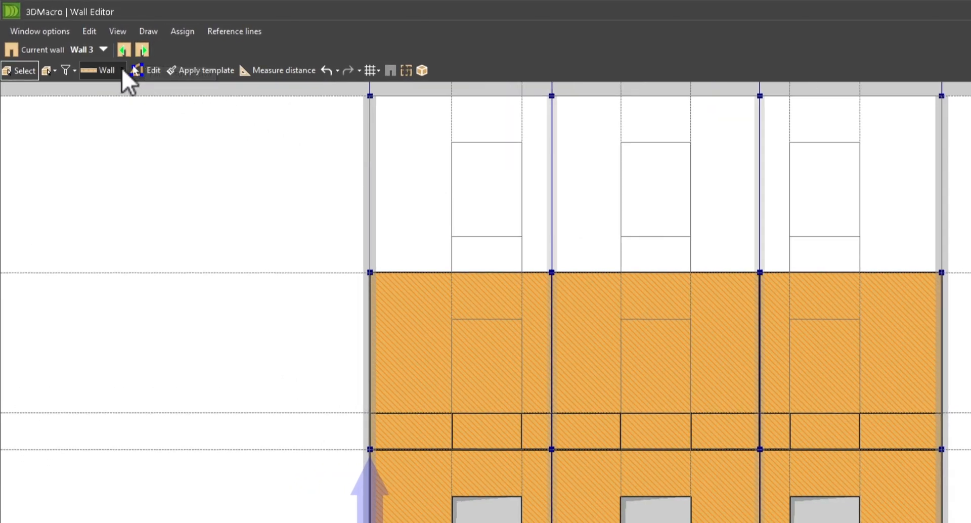
# Create the left-hand window opening on Wall 3's middle floor, following its DXF outline above the sill guideline.
pyautogui.click(123, 70)
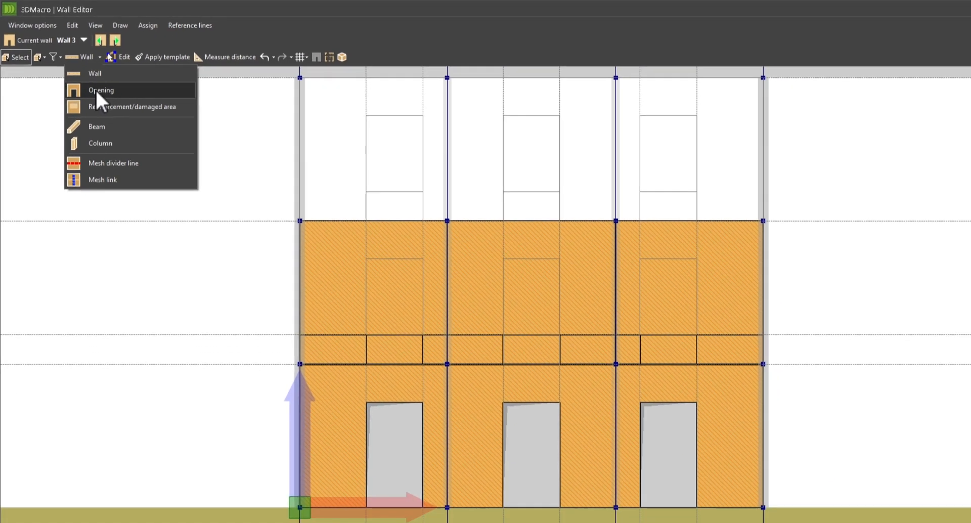
pyautogui.click(124, 111)
pyautogui.click(336, 306)
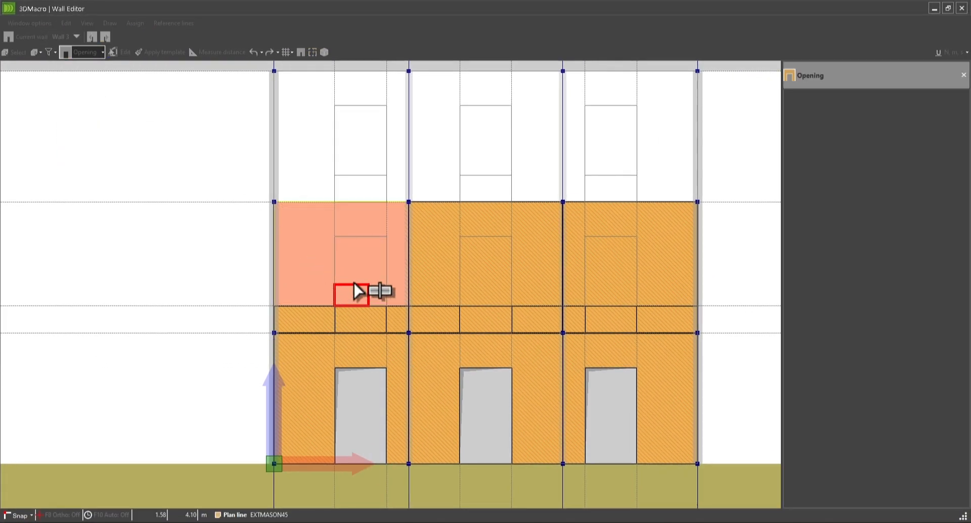
pyautogui.click(386, 236)
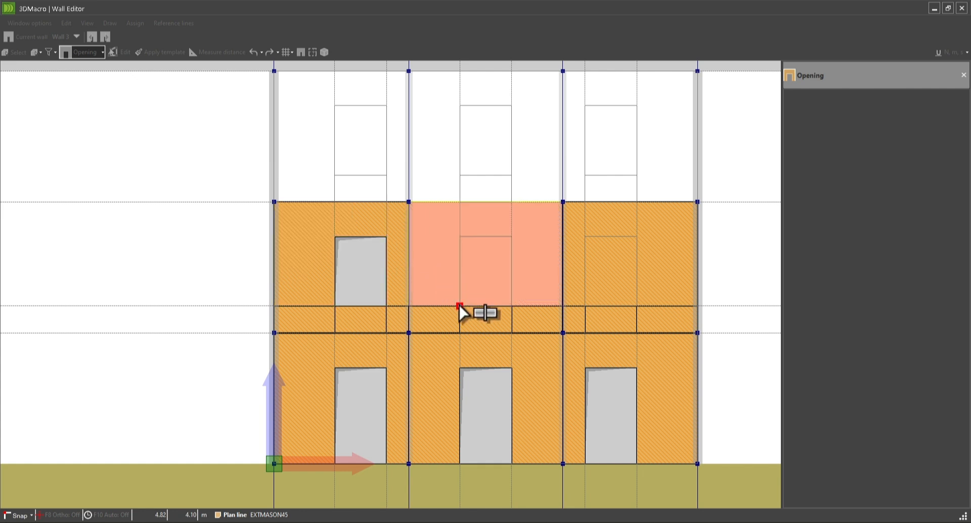
# Create the central window opening on Wall 3's middle floor along its outline, rejecting any corner point that is not snapped.
pyautogui.click(460, 306)
pyautogui.click(514, 240)
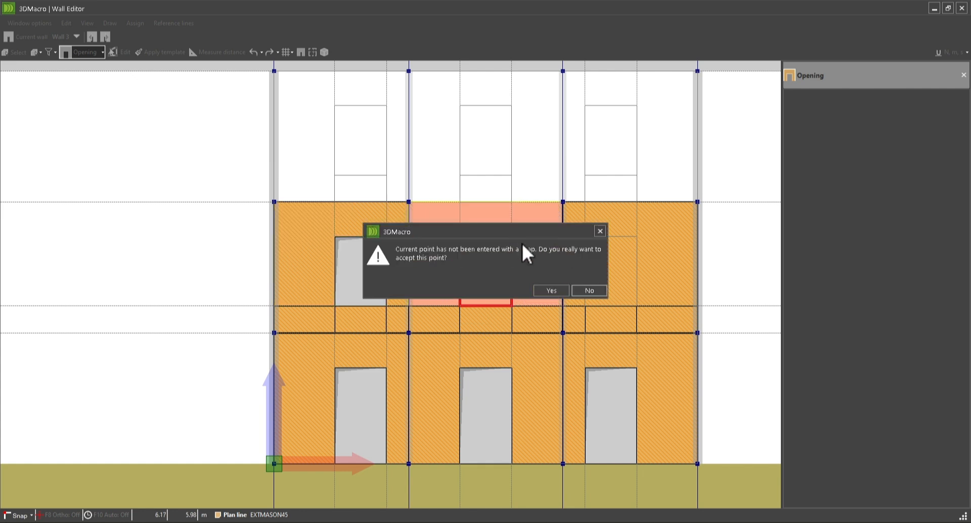
pyautogui.click(592, 292)
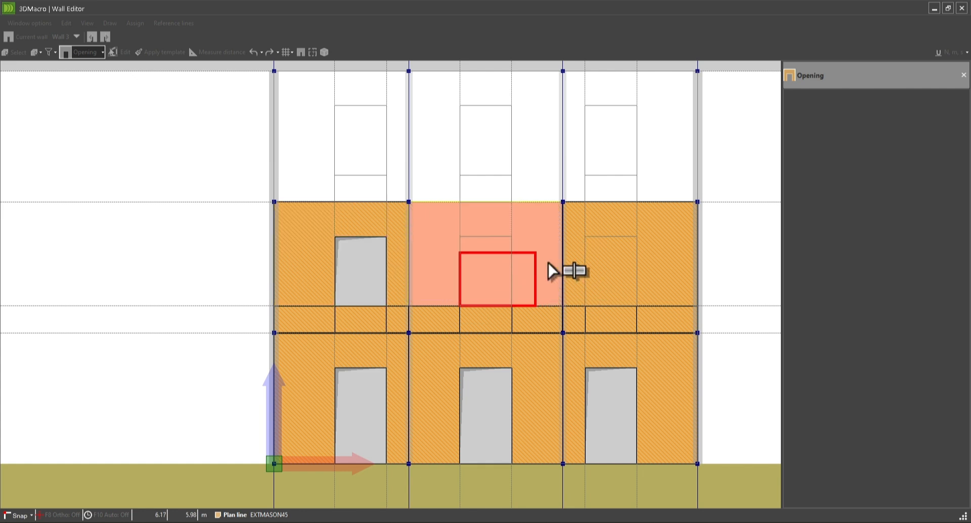
# Complete the middle-bay opening and draw the right-bay opening on Wall 3's second storey, following the reference lines.
pyautogui.click(511, 236)
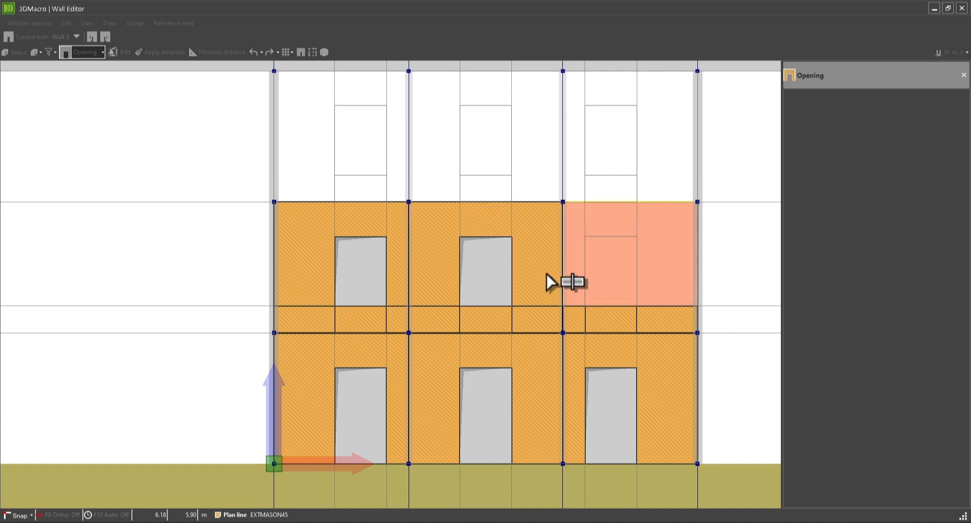
pyautogui.click(586, 305)
pyautogui.click(636, 237)
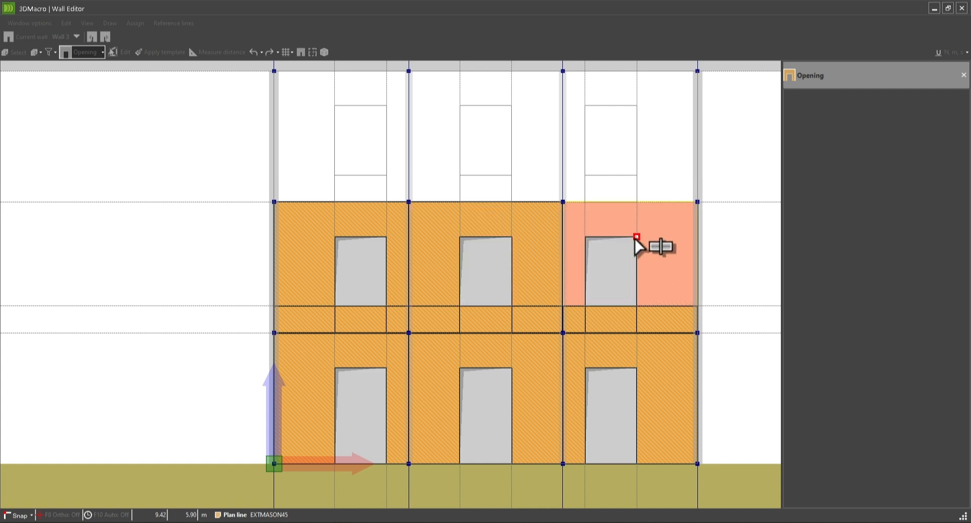
pyautogui.rightClick(604, 223)
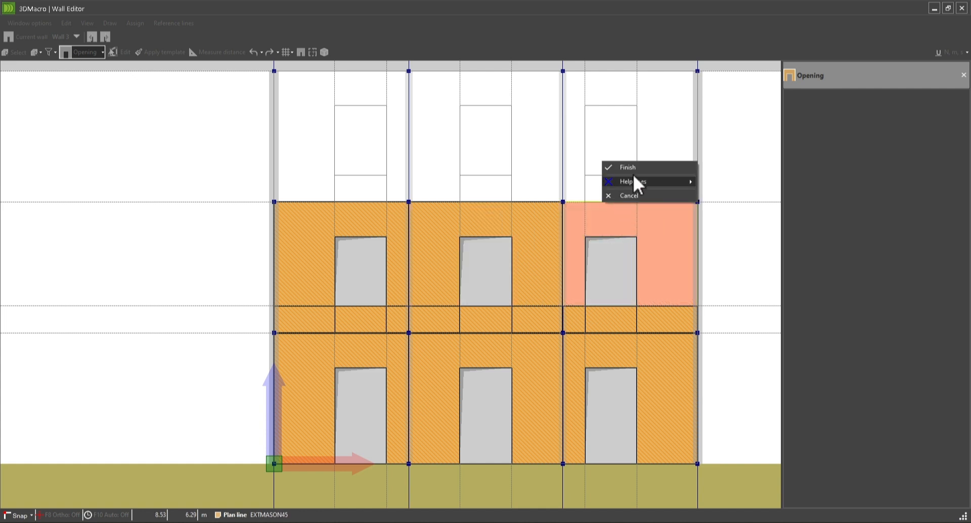
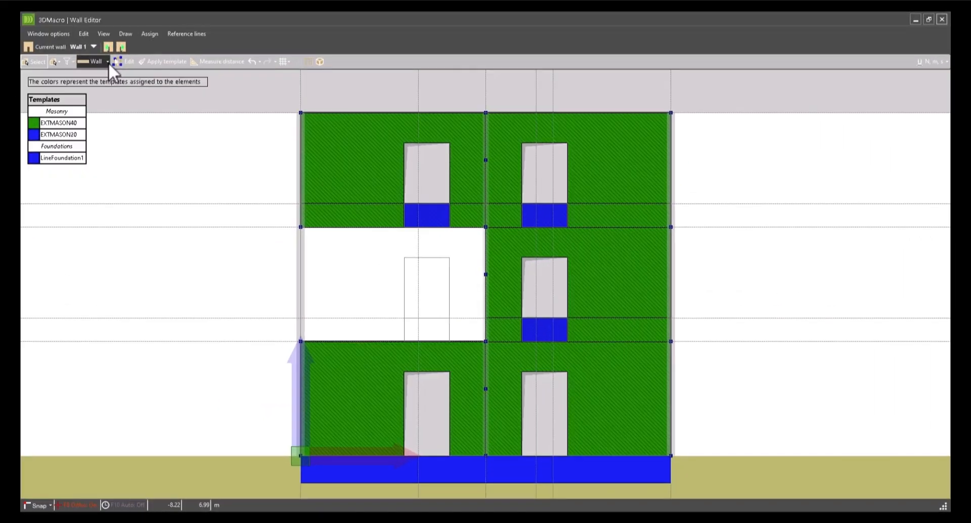
# Draw a wall with the EXTMASON40 template to fill the empty second-storey panel of Wall 1.
pyautogui.click(107, 61)
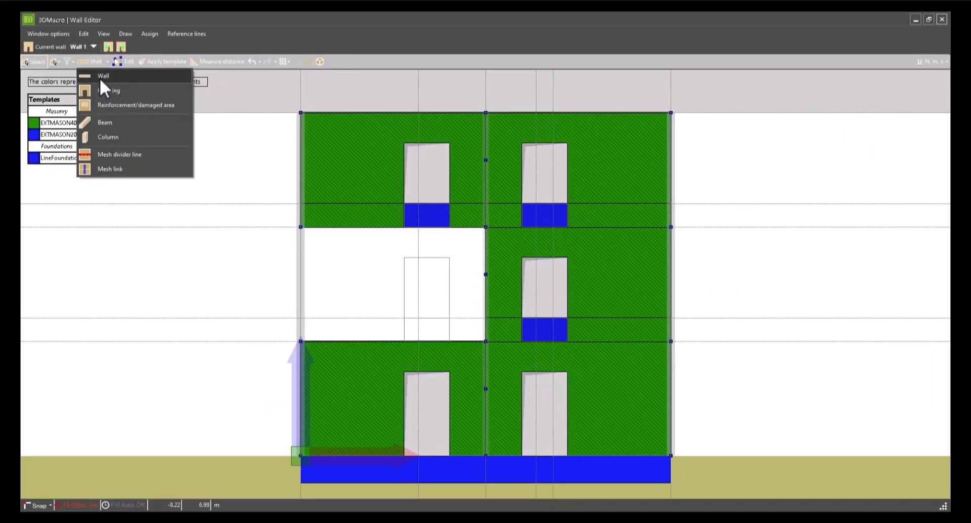
pyautogui.click(99, 77)
pyautogui.click(843, 145)
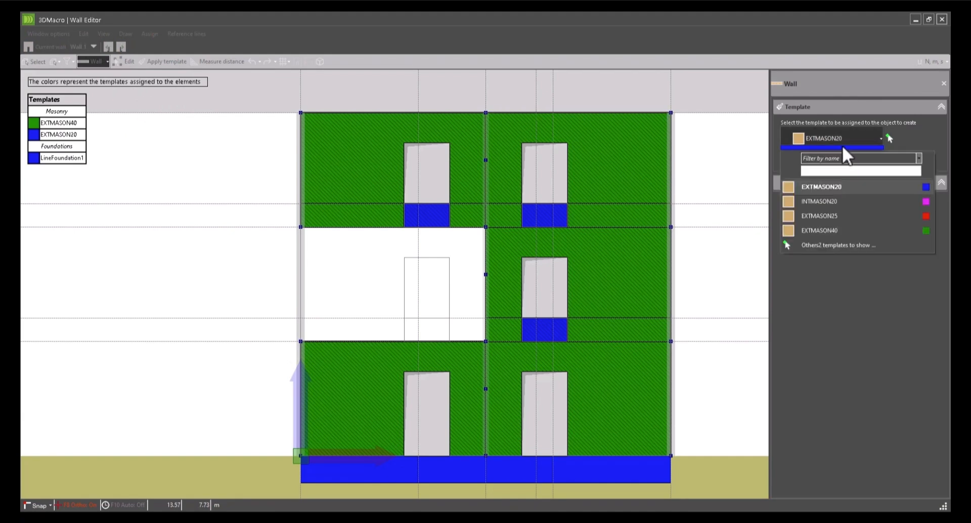
pyautogui.click(836, 231)
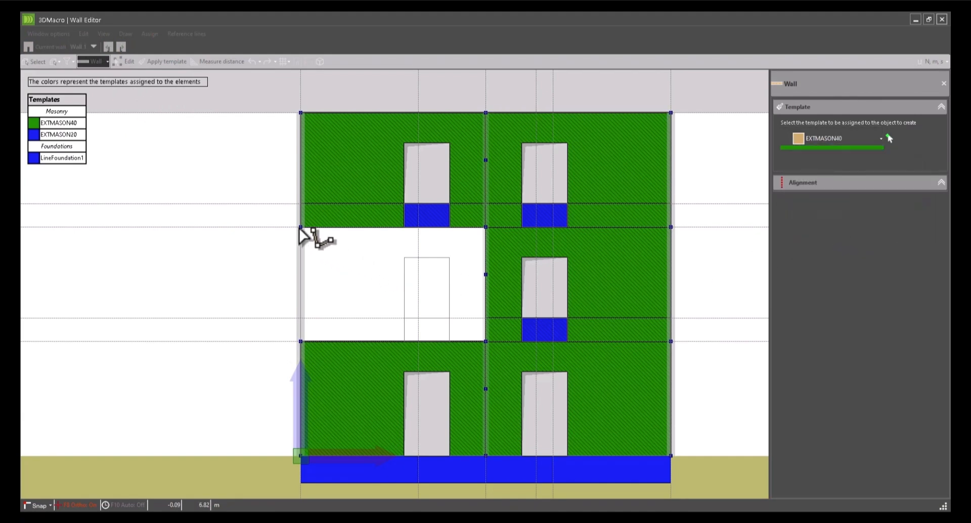
pyautogui.click(328, 246)
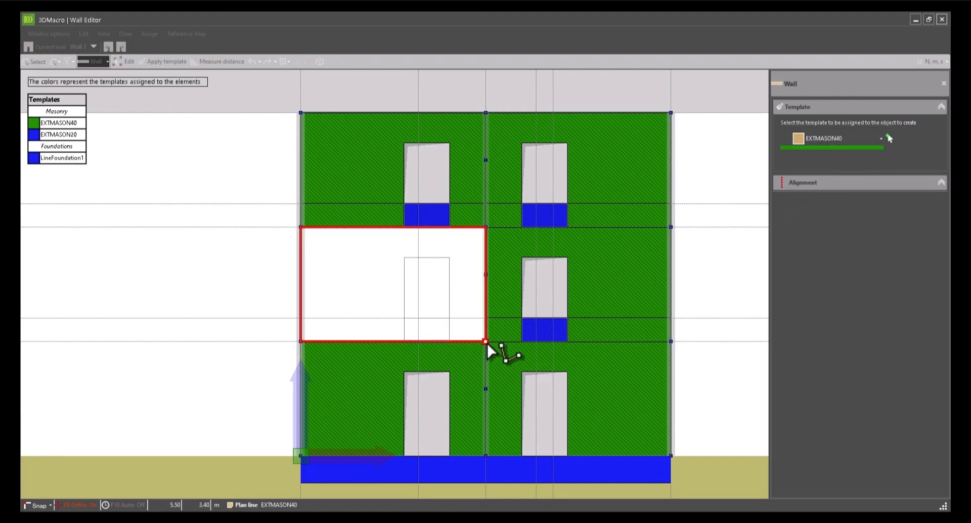
pyautogui.click(495, 347)
pyautogui.rightClick(461, 311)
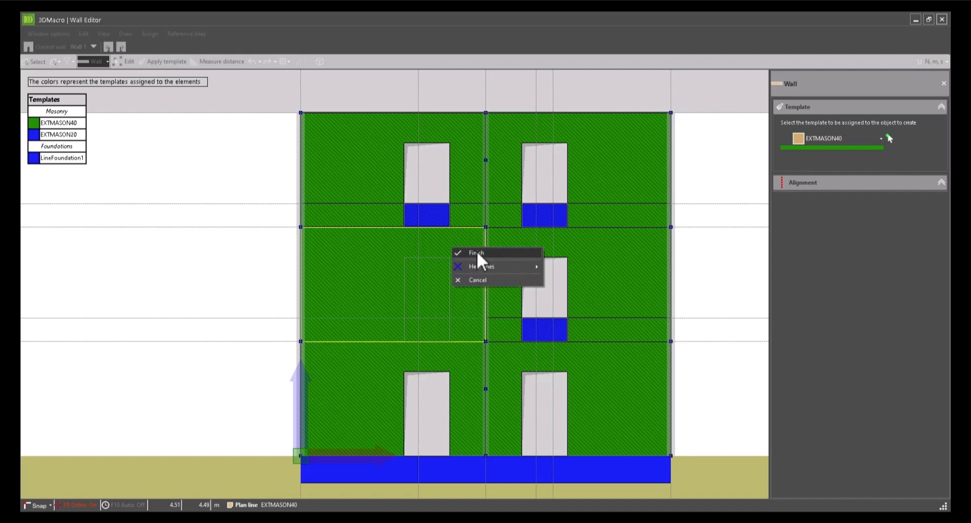
pyautogui.click(477, 251)
# Draw a reinforced/damaged area of IntMasonry with 20 cm custom thickness over the window-parapet rectangle in the new second-storey wall.
pyautogui.click(108, 62)
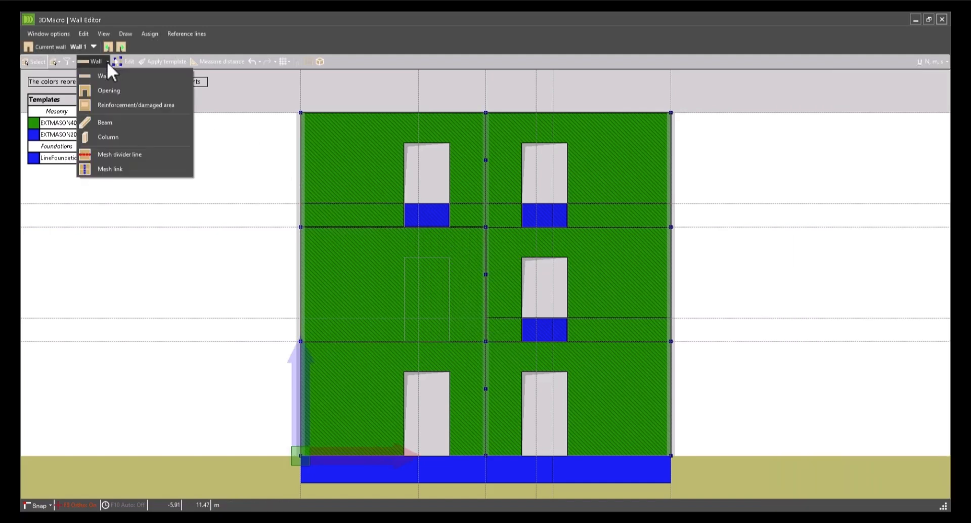
pyautogui.click(119, 106)
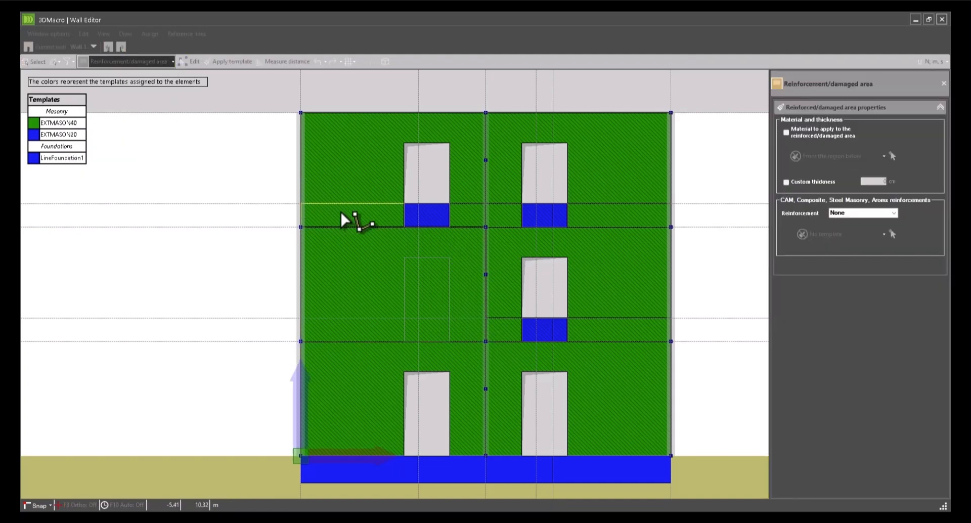
pyautogui.click(786, 132)
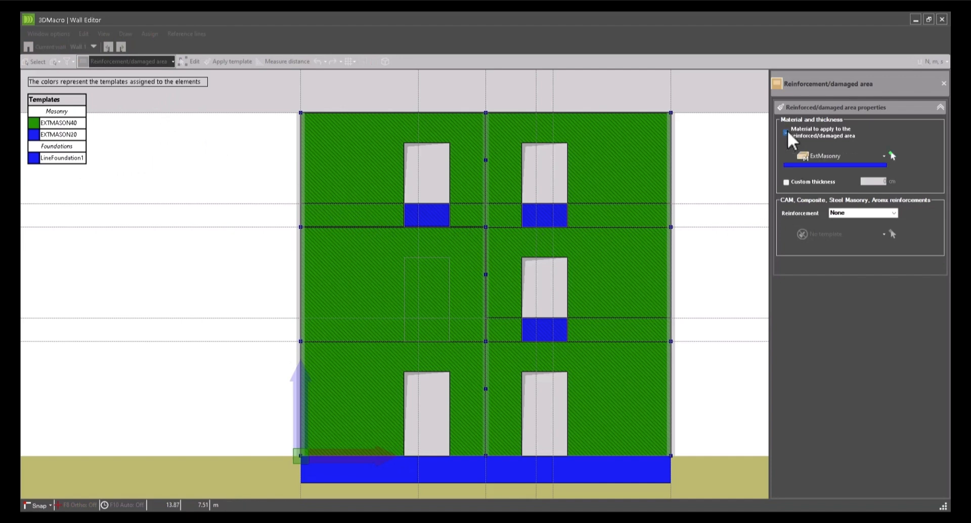
pyautogui.click(840, 158)
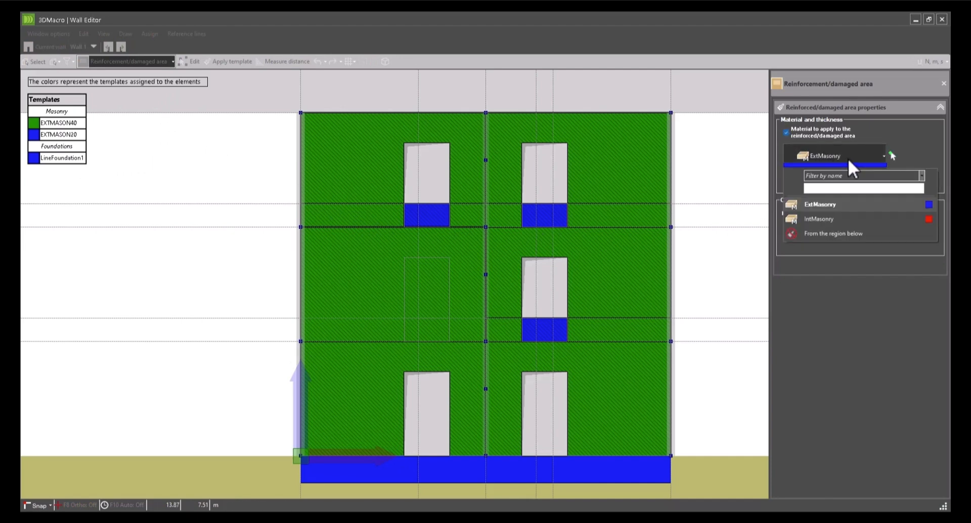
pyautogui.click(825, 220)
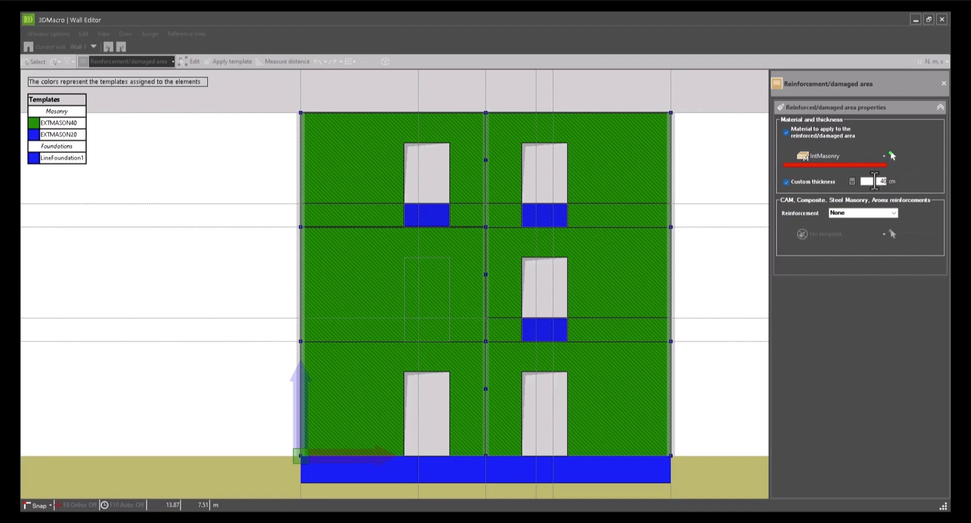
pyautogui.click(875, 181)
pyautogui.click(404, 317)
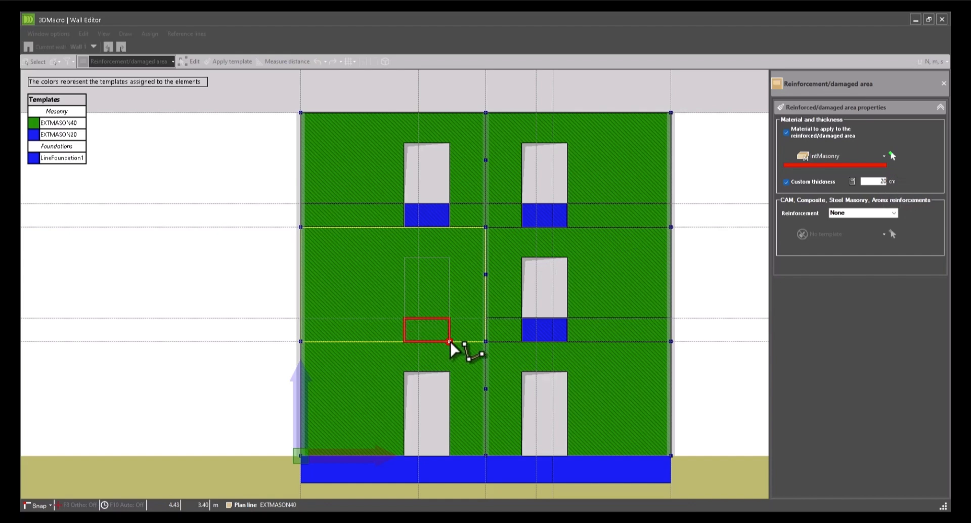
pyautogui.click(450, 341)
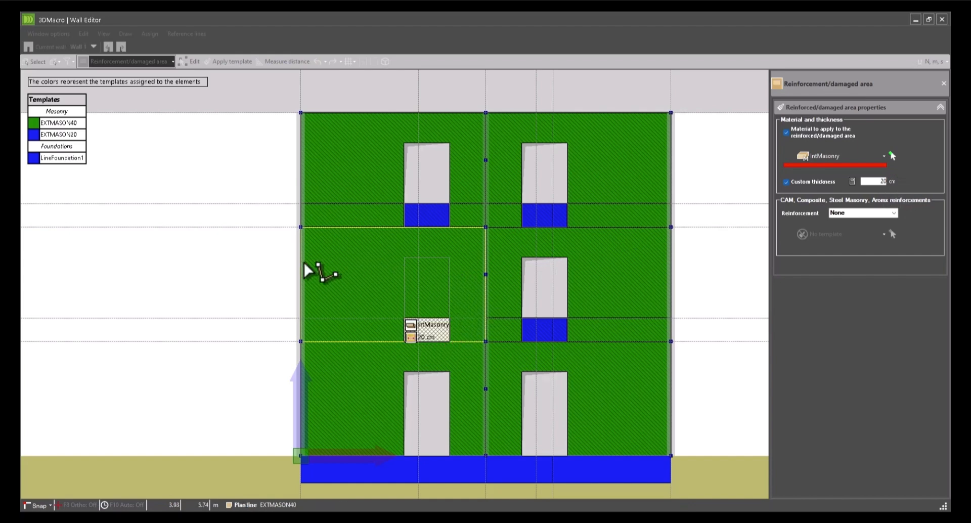
pyautogui.rightClick(291, 266)
pyautogui.click(307, 211)
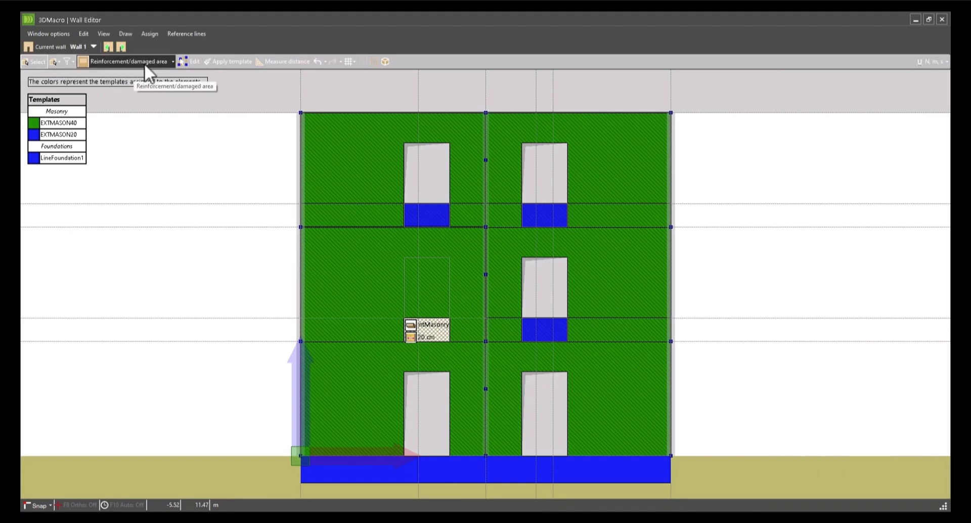
# Draw an opening directly above the IntMasonry area on Wall 1 and return to the 3D model.
pyautogui.click(173, 62)
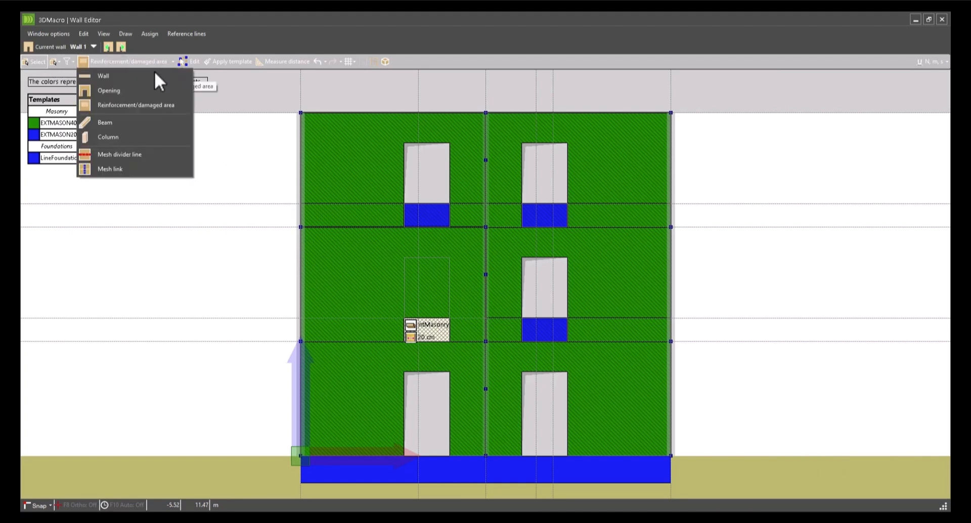
pyautogui.click(127, 91)
pyautogui.click(405, 258)
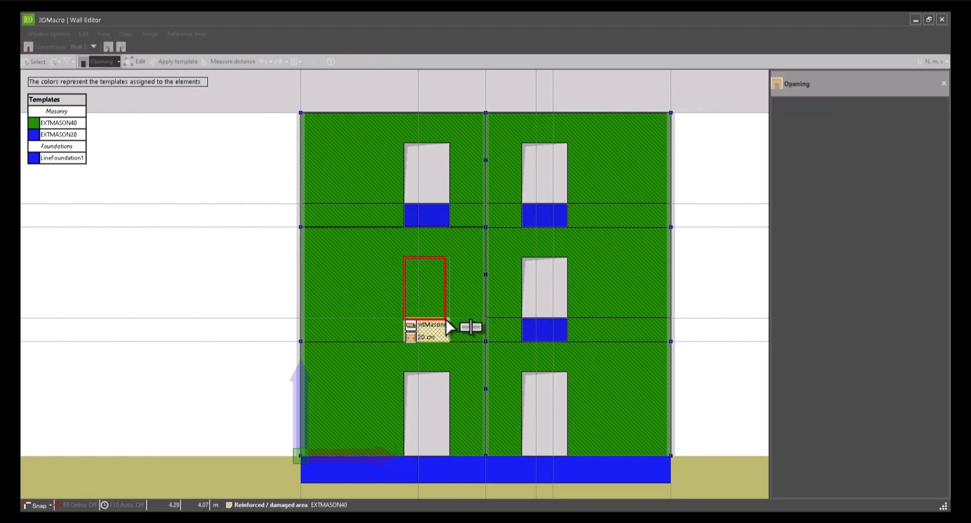
pyautogui.click(447, 318)
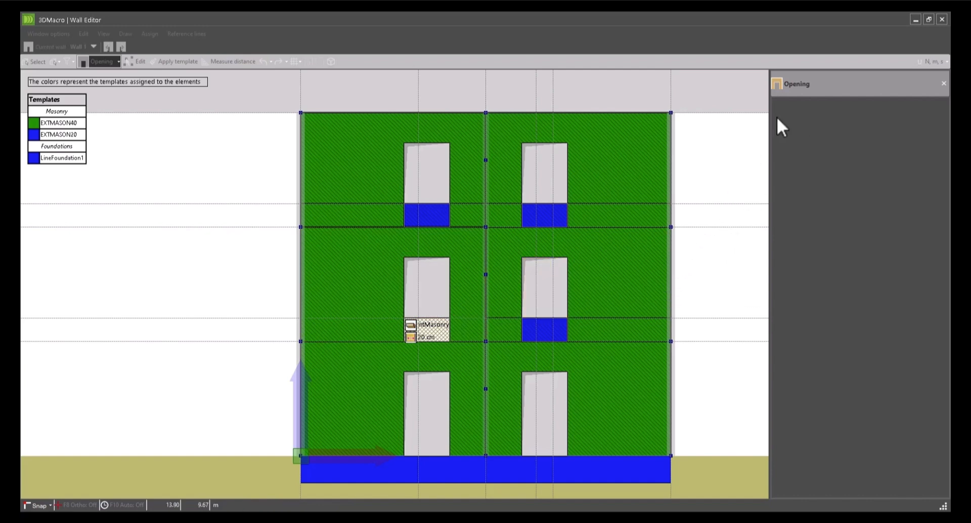
pyautogui.click(942, 19)
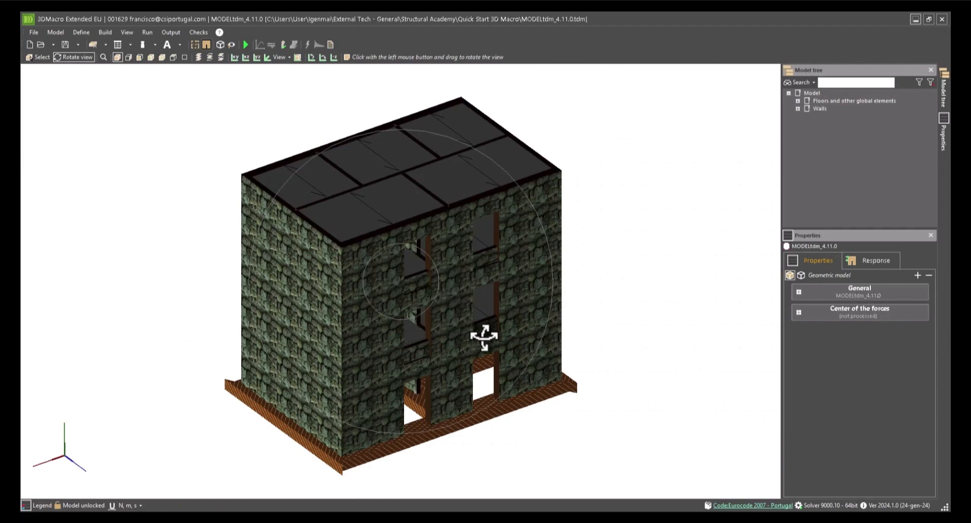
pyautogui.scroll(3, 484, 336)
pyautogui.scroll(5, 440, 316)
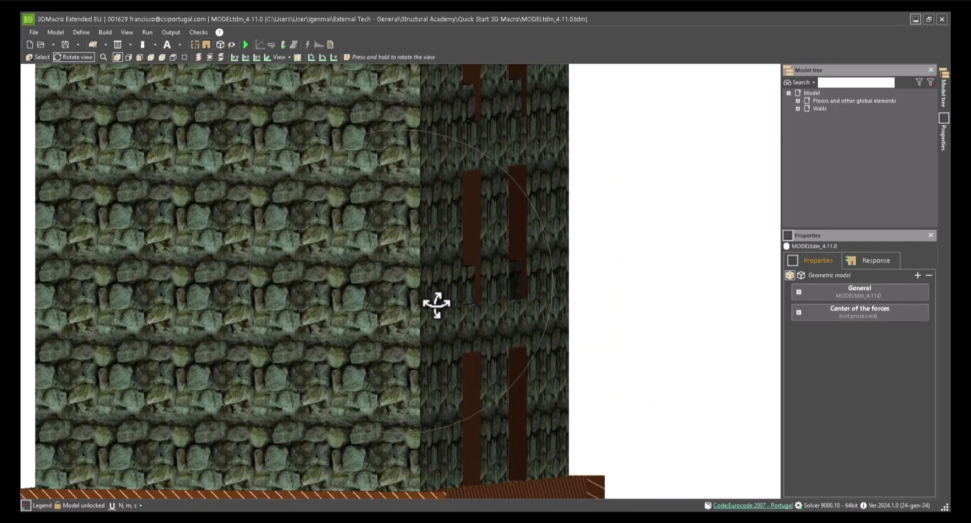
pyautogui.moveTo(436, 304); pyautogui.dragTo(470, 363)
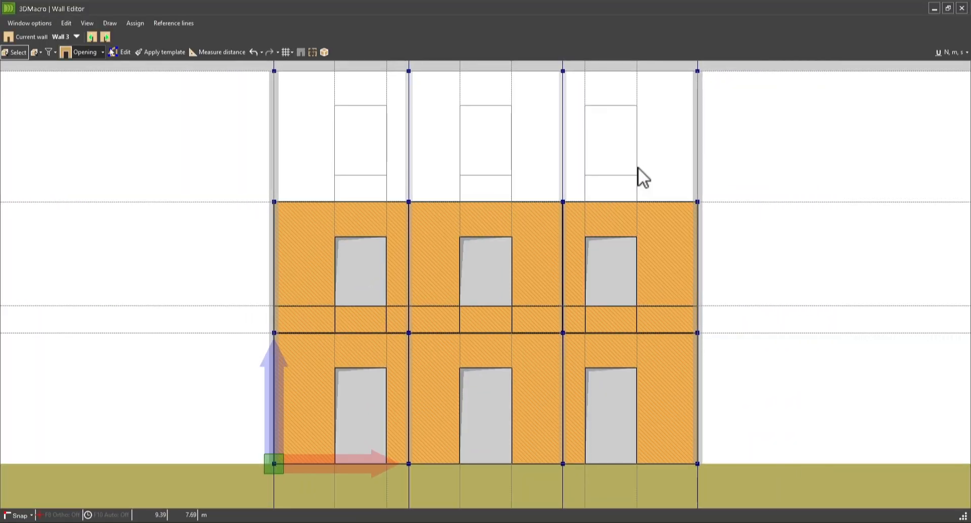
# In the plan editor, copy only the selected front facade wall with its openings from level 340 - 680 cm to the higher level.
pyautogui.click(304, 55)
pyautogui.scroll(3, 391, 316)
pyautogui.moveTo(390, 318); pyautogui.dragTo(346, 222, button='middle')
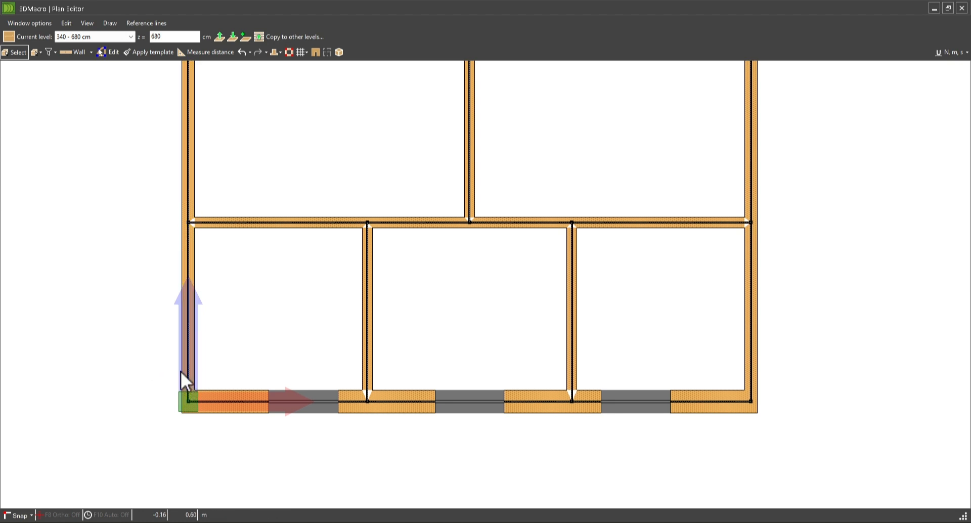
pyautogui.moveTo(169, 375); pyautogui.dragTo(774, 433)
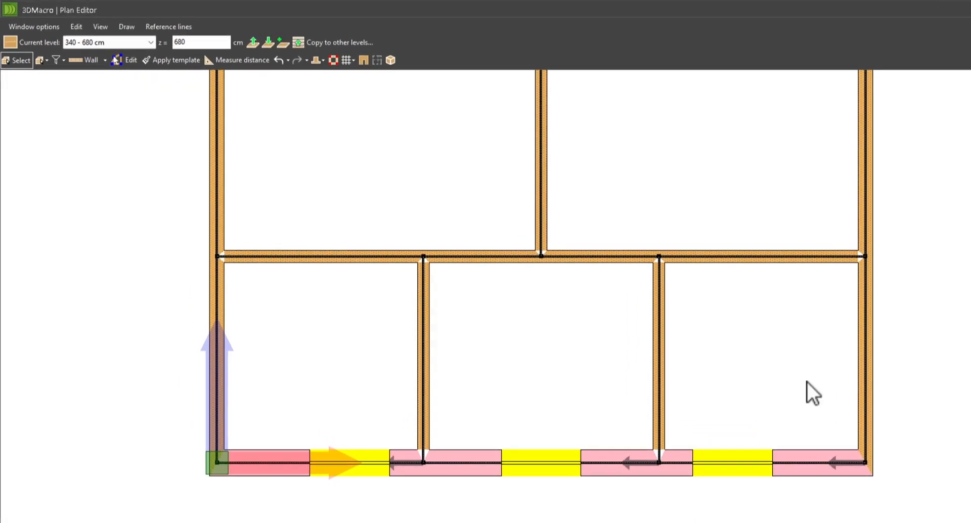
pyautogui.click(379, 54)
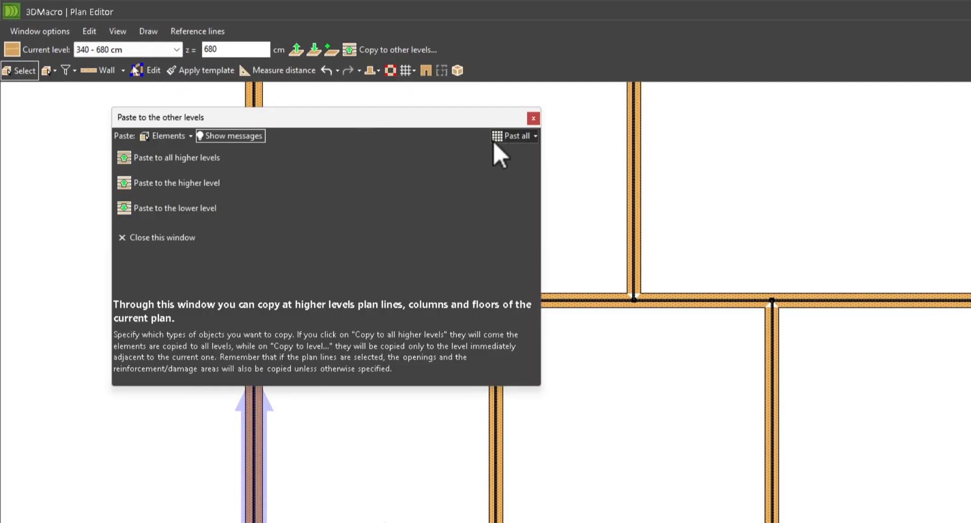
pyautogui.click(508, 137)
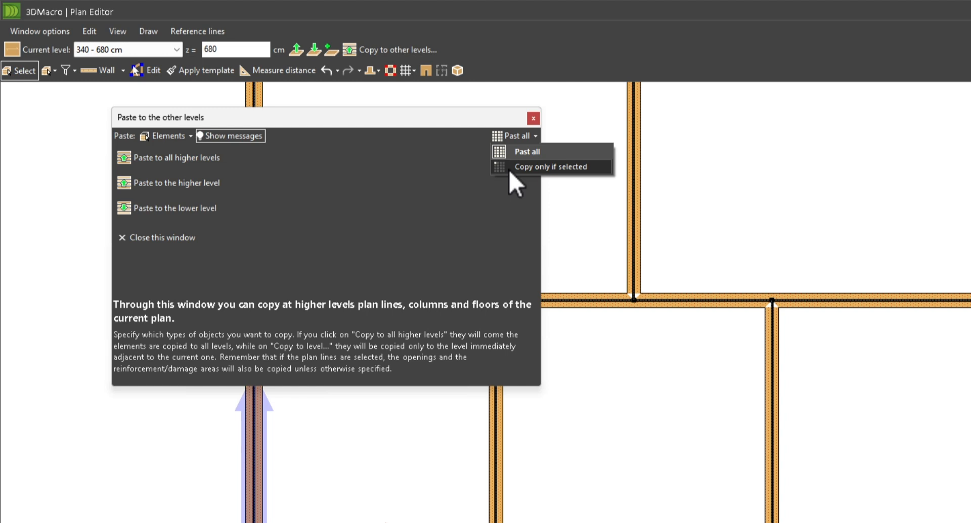
pyautogui.click(511, 168)
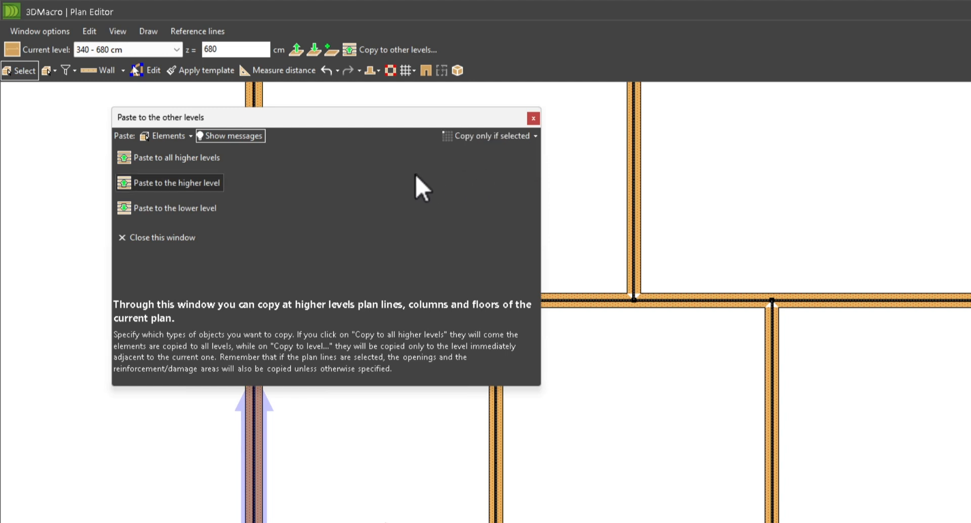
pyautogui.click(187, 185)
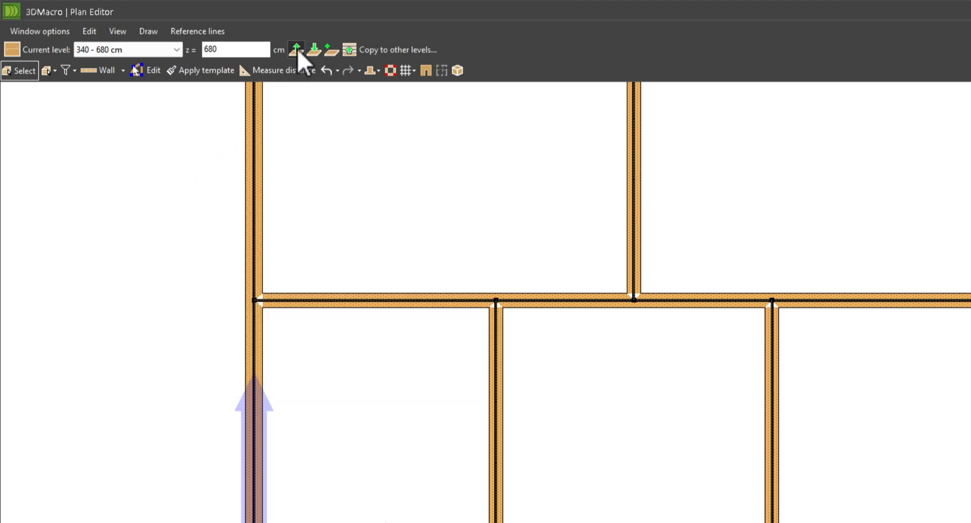
# Color the elements of Wall 3 according to template in the wall editor and return to the 3D model.
pyautogui.click(429, 74)
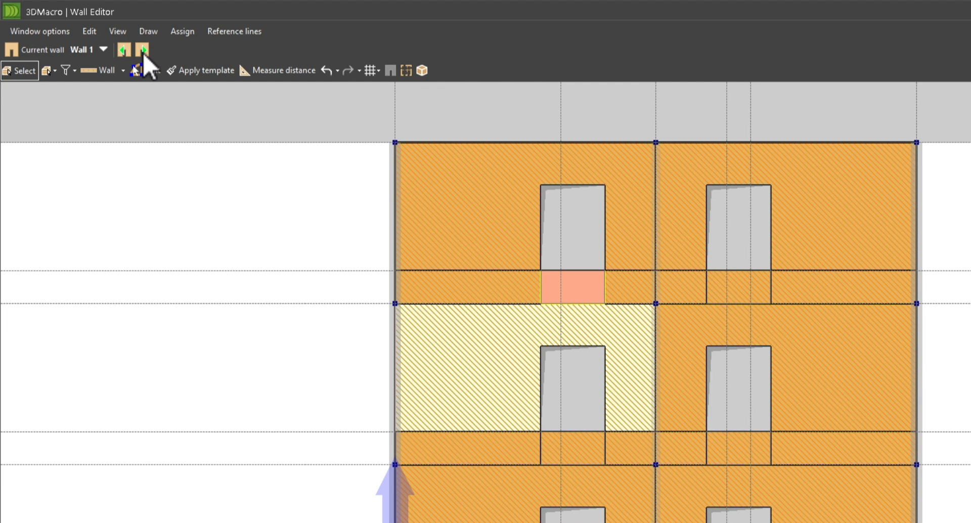
pyautogui.click(143, 50)
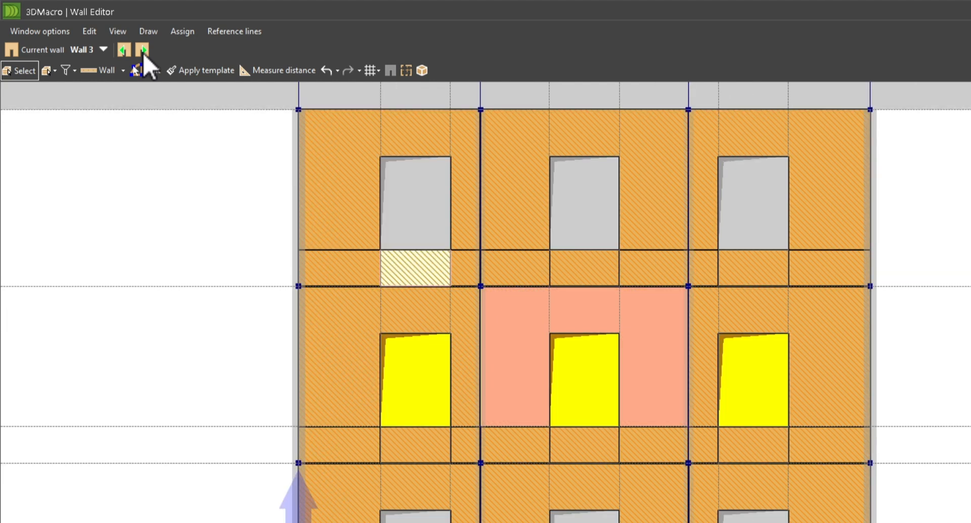
pyautogui.click(119, 31)
pyautogui.moveTo(196, 230)
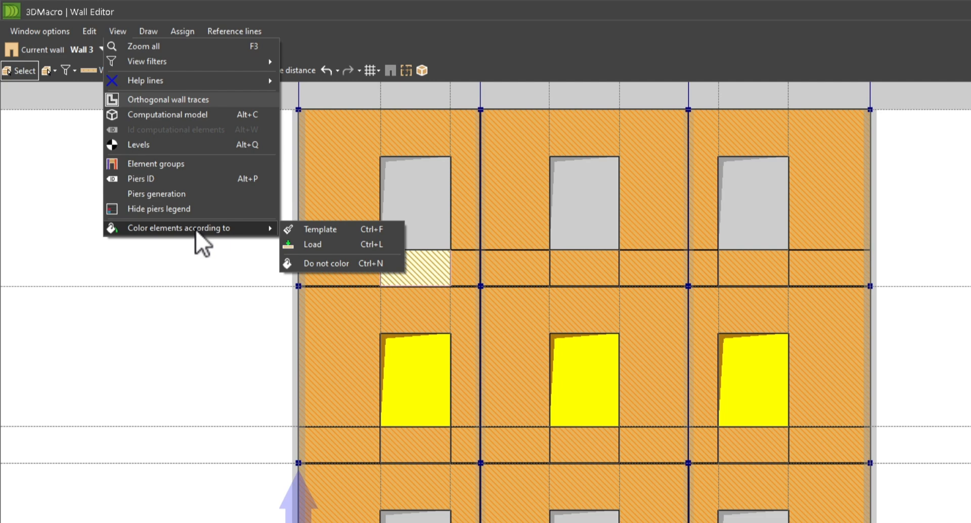
pyautogui.click(357, 231)
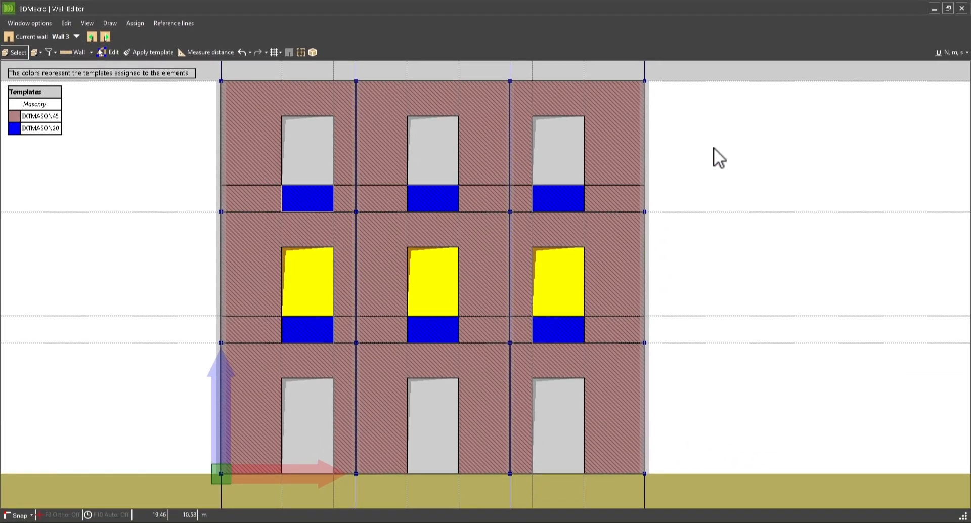
pyautogui.click(961, 9)
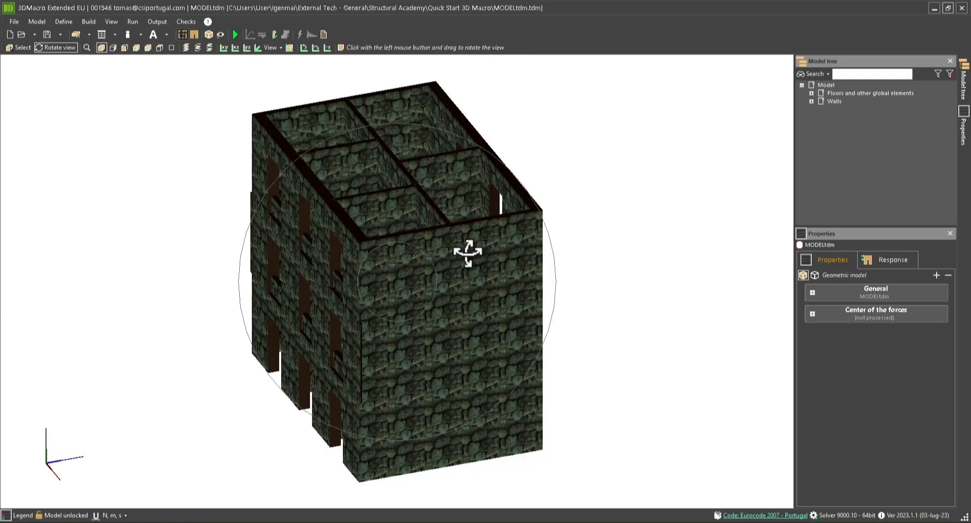
pyautogui.moveTo(440, 264); pyautogui.dragTo(375, 293)
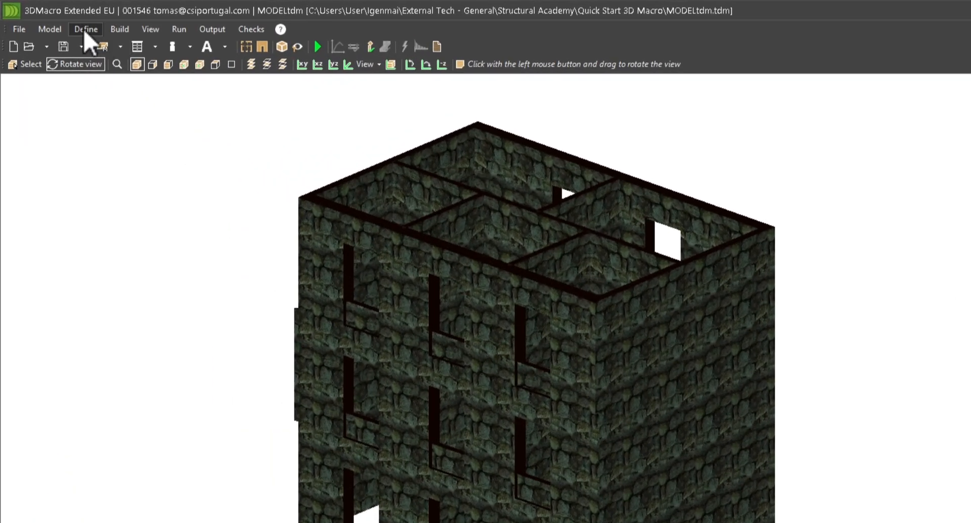
# Update the computational model and dismiss the resulting notices.
pyautogui.click(70, 24)
pyautogui.moveTo(50, 29)
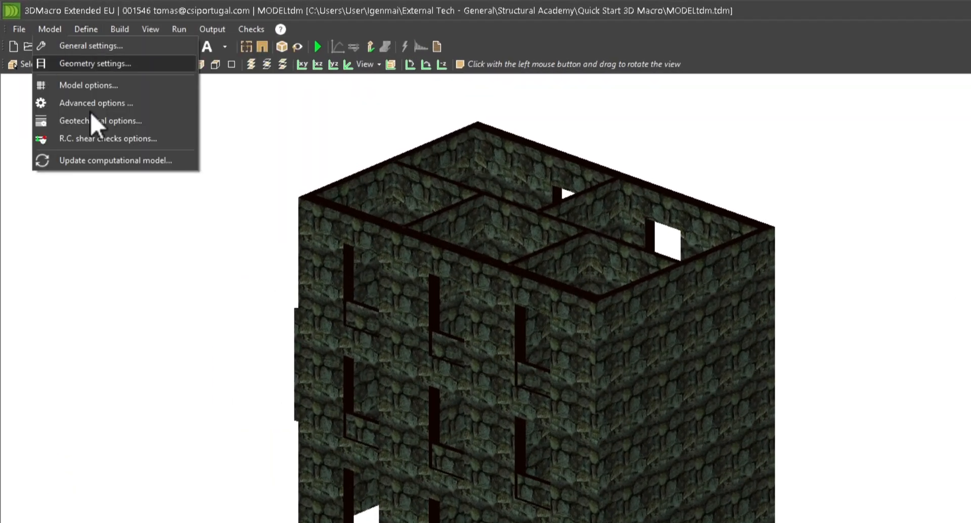
pyautogui.click(143, 198)
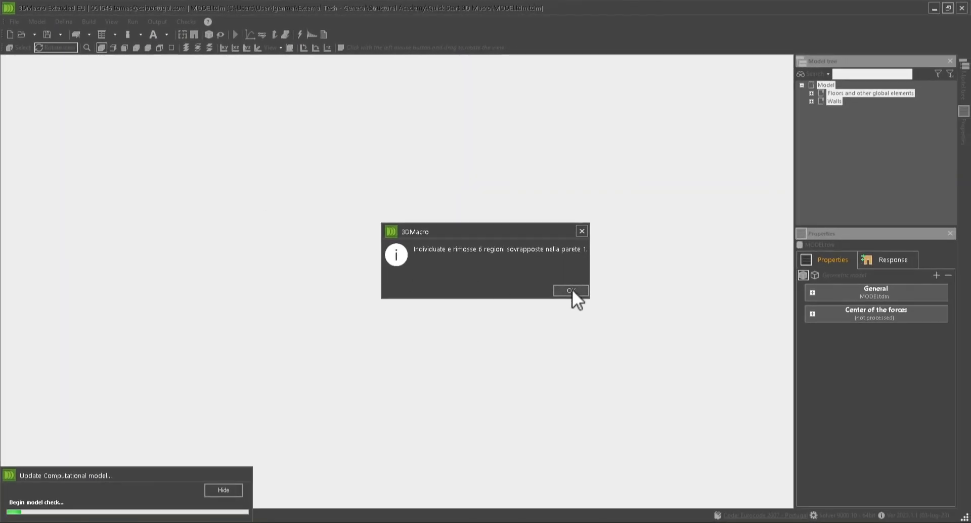
pyautogui.click(572, 290)
pyautogui.click(571, 290)
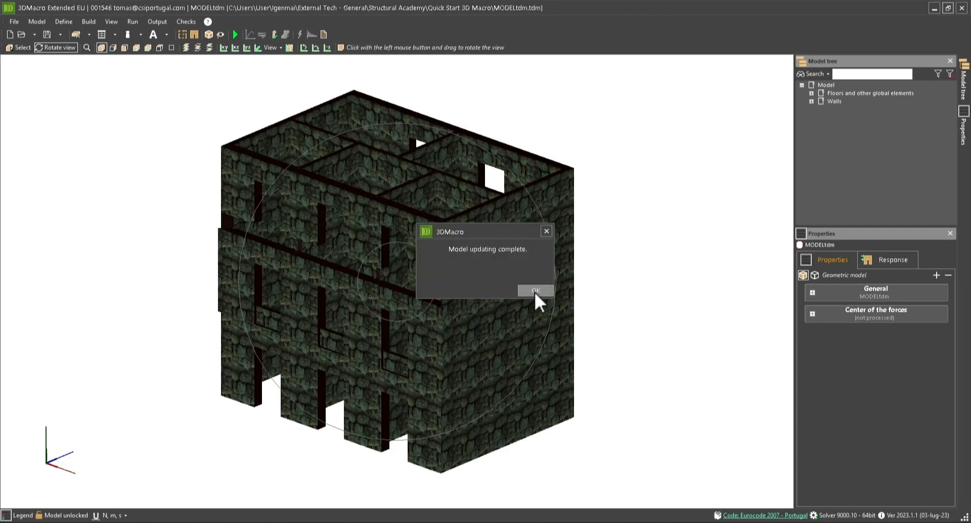
pyautogui.click(535, 292)
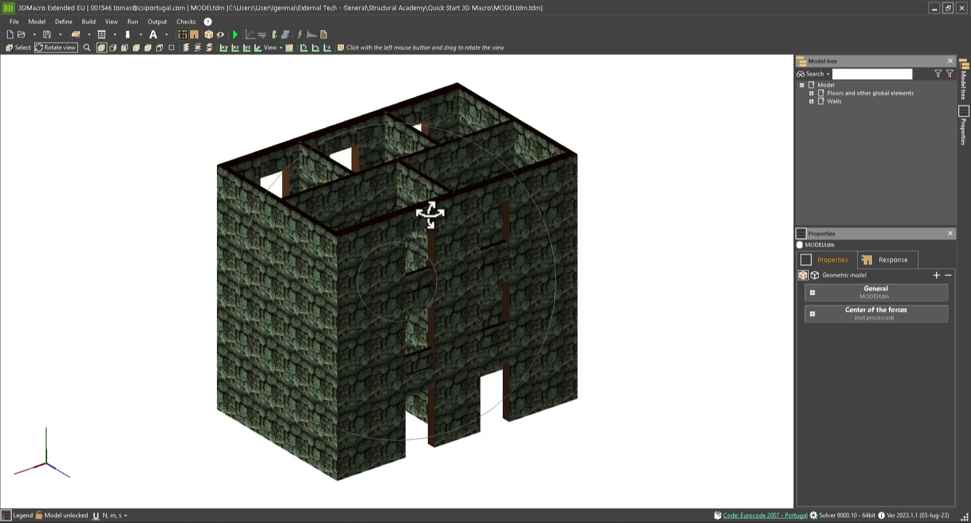
# Open the wall editor and make Wall 6 the current wall.
pyautogui.click(193, 35)
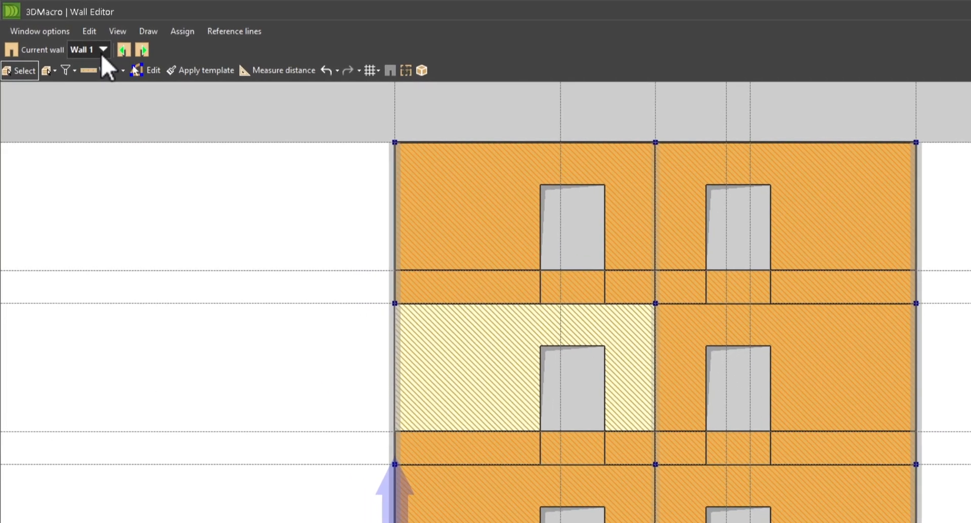
pyautogui.click(77, 36)
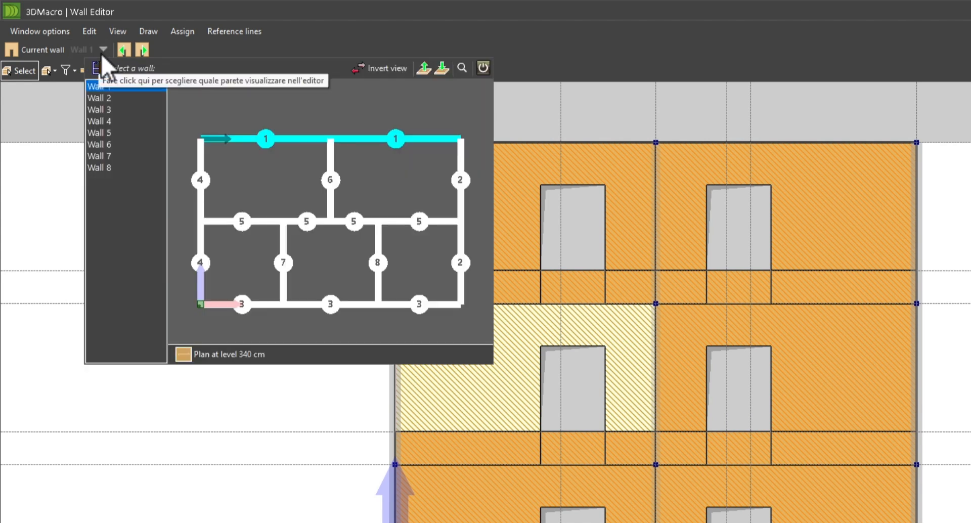
pyautogui.click(330, 183)
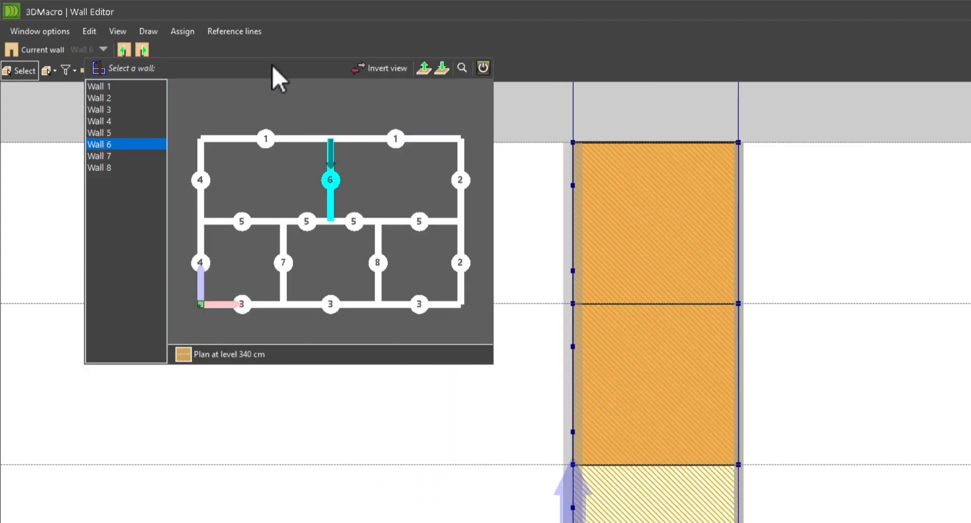
# Import layer 0 of Elev7-8.dxf as reference lines for Wall 6, with one CAD unit equal to 1 m.
pyautogui.click(241, 35)
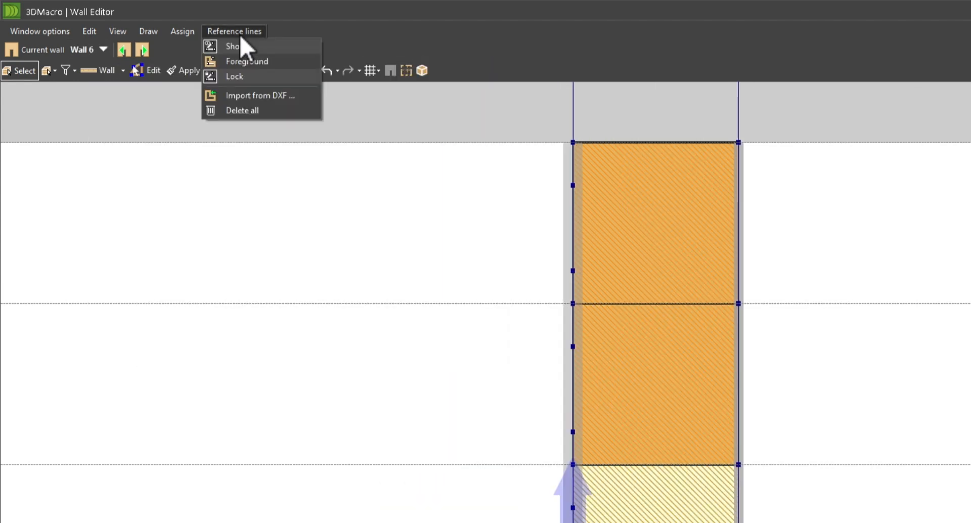
pyautogui.click(287, 94)
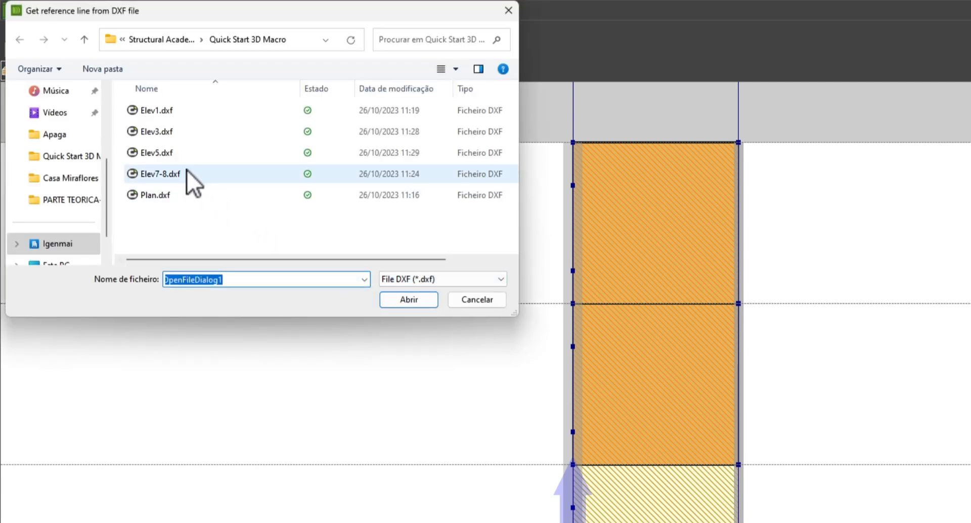
pyautogui.doubleClick(186, 172)
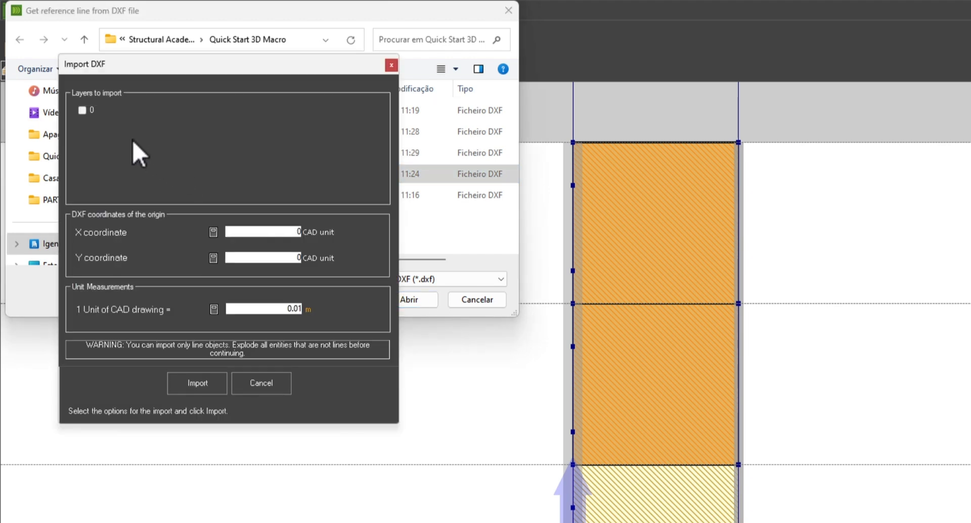
pyautogui.click(84, 110)
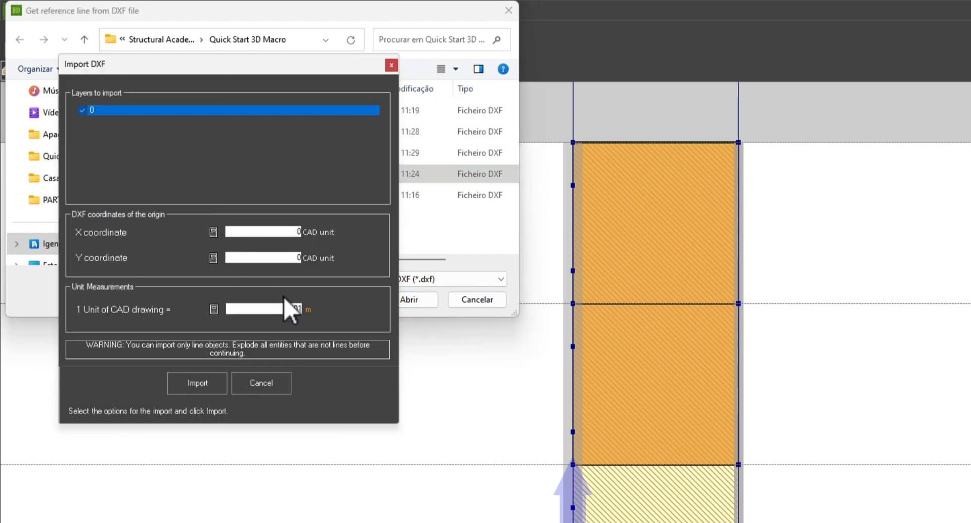
pyautogui.doubleClick(292, 309)
pyautogui.write('1')
pyautogui.click(199, 384)
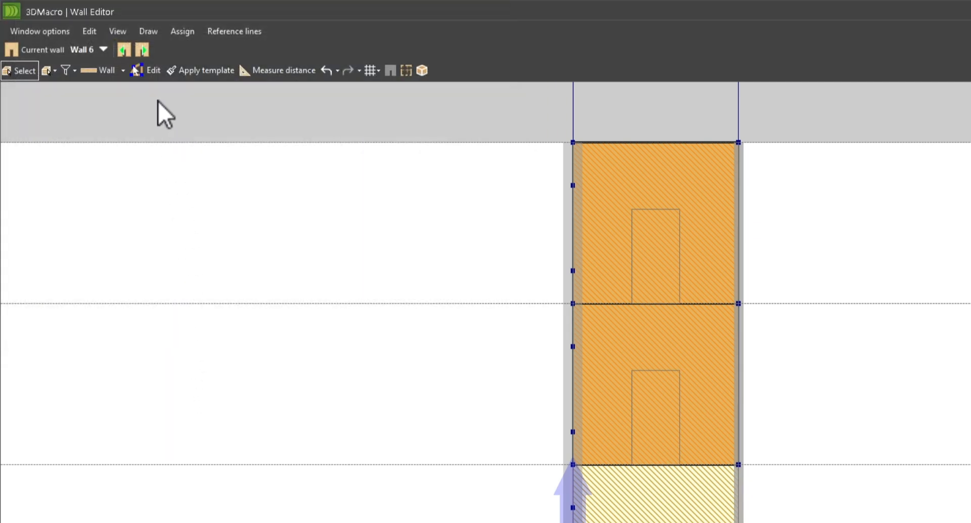
# Draw openings over the three door outlines of Wall 6, one on each storey, and finish the command.
pyautogui.click(123, 71)
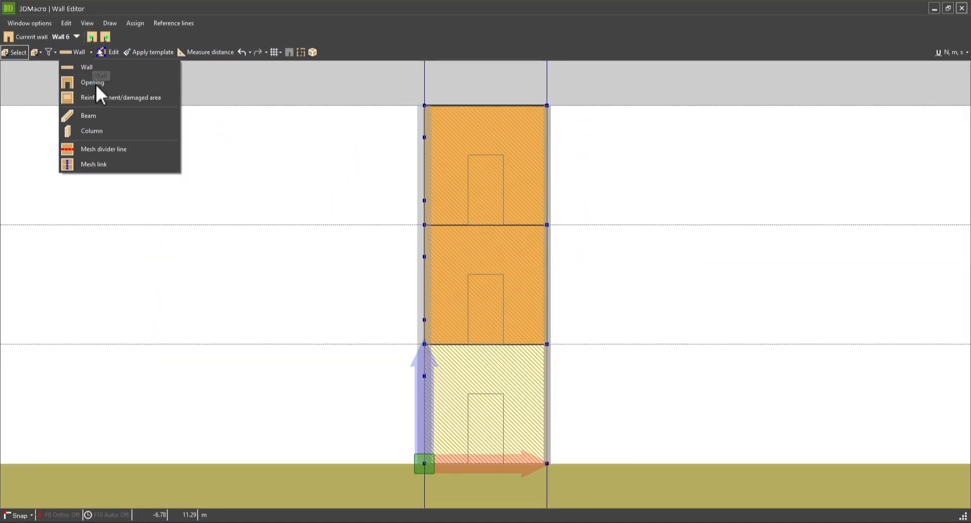
pyautogui.click(132, 129)
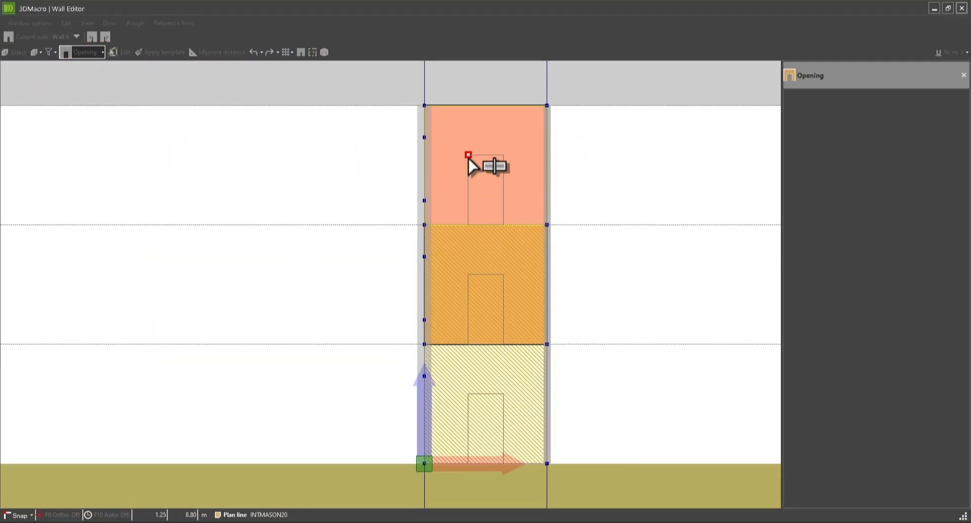
pyautogui.click(490, 190)
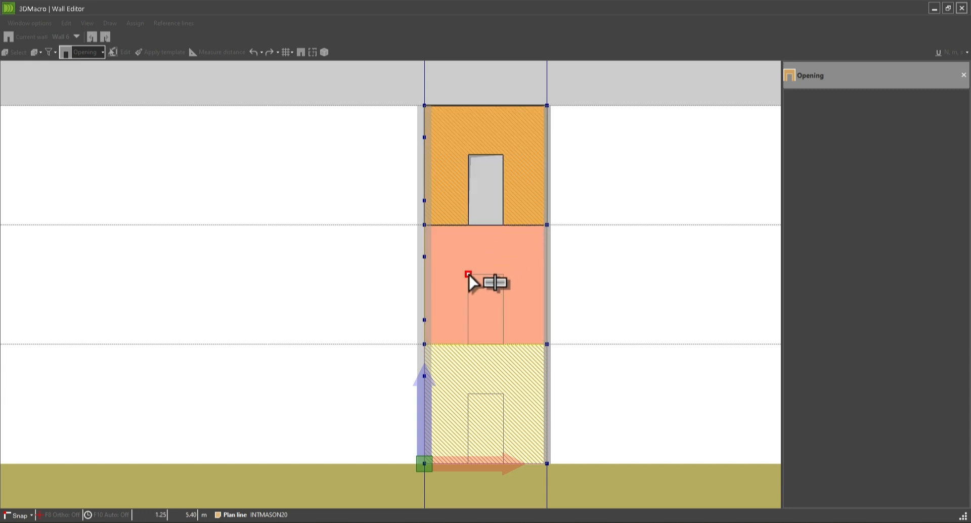
pyautogui.click(501, 340)
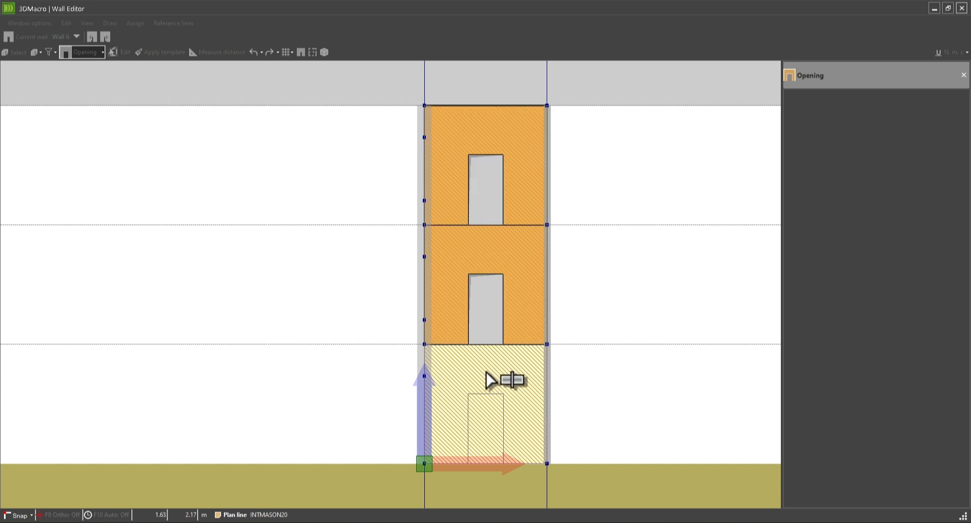
pyautogui.moveTo(469, 394); pyautogui.dragTo(507, 464)
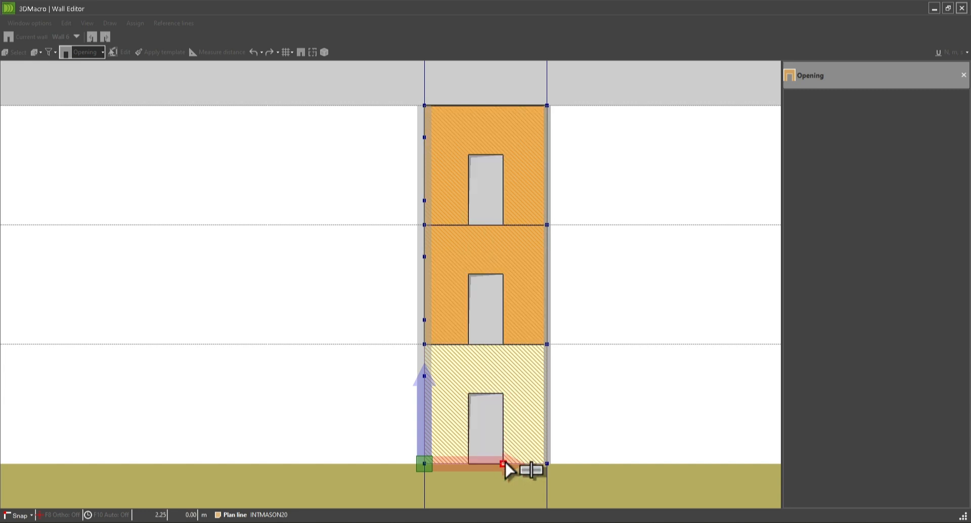
pyautogui.rightClick(485, 241)
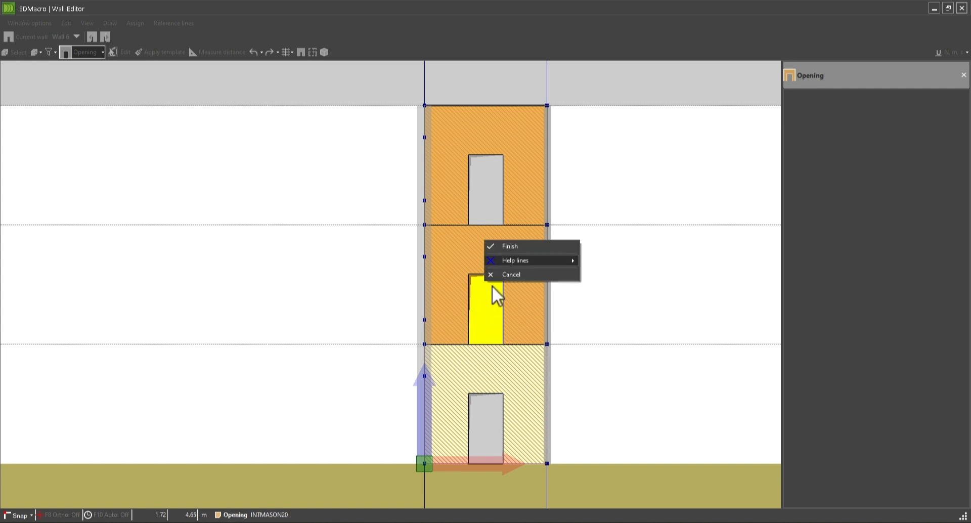
pyautogui.click(517, 246)
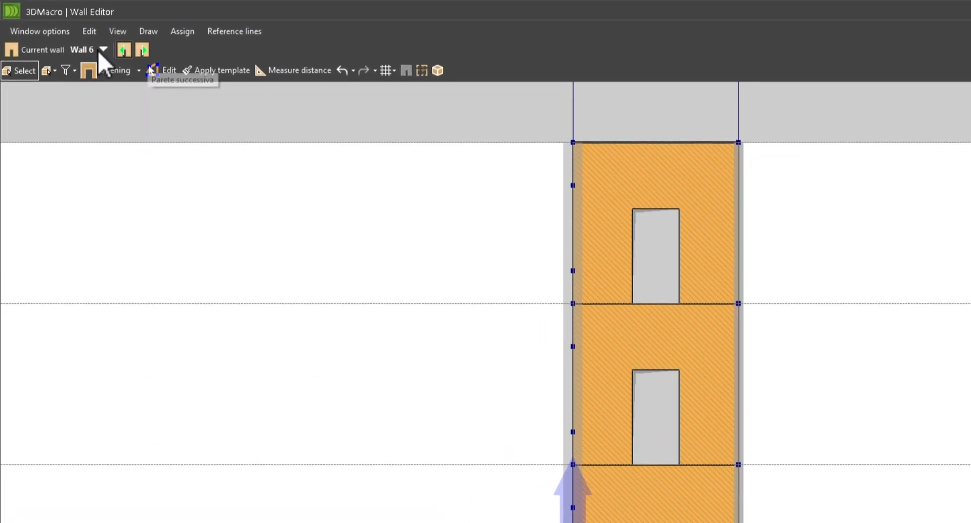
# Switch to Wall 5 and import layer 0 of Elev5.dxf as reference lines, with one CAD unit equal to 1 m.
pyautogui.click(101, 50)
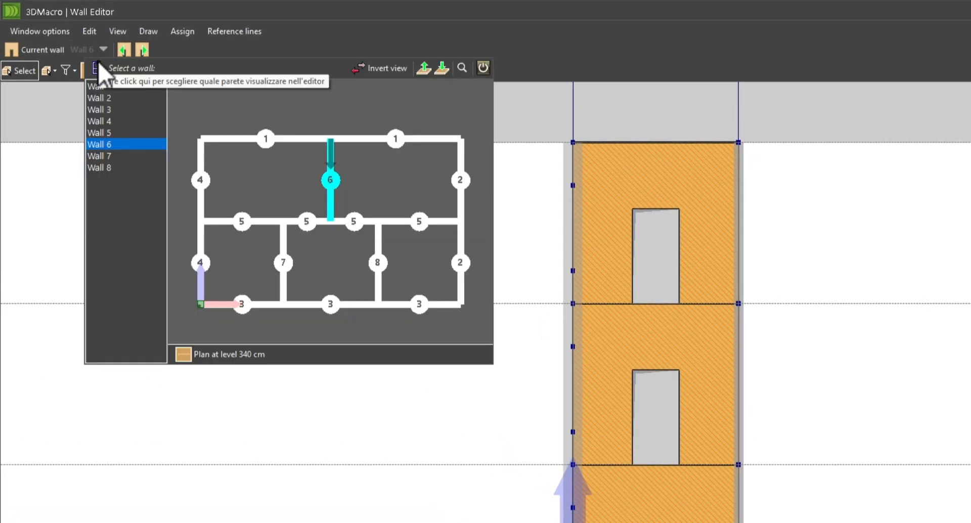
pyautogui.click(271, 224)
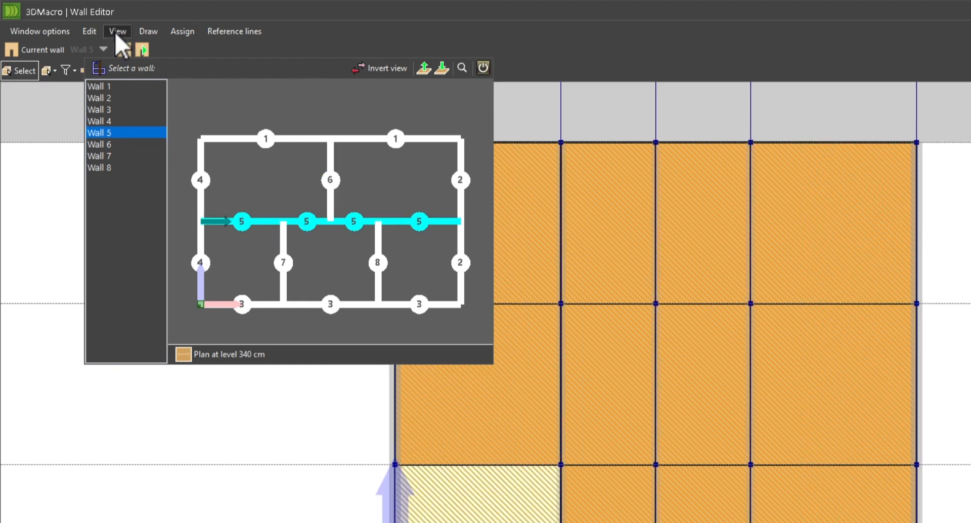
pyautogui.click(234, 31)
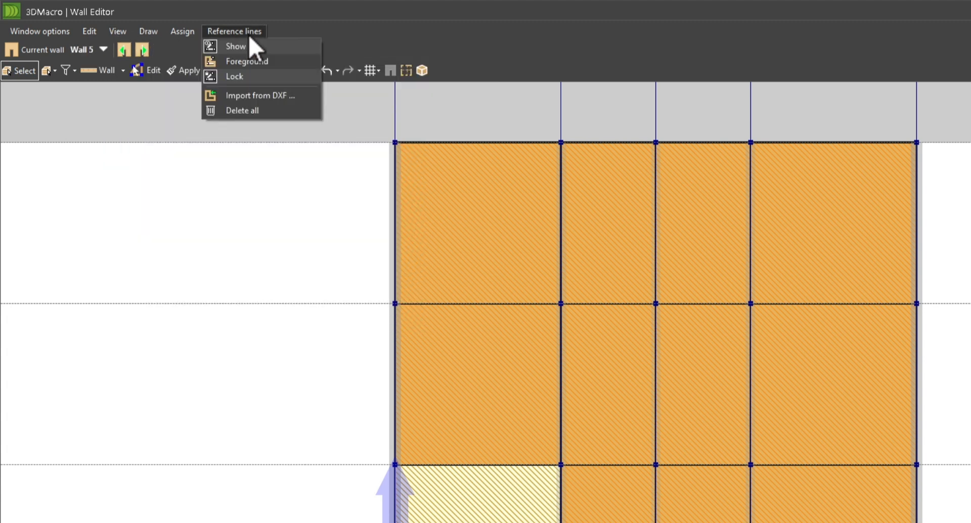
pyautogui.click(245, 96)
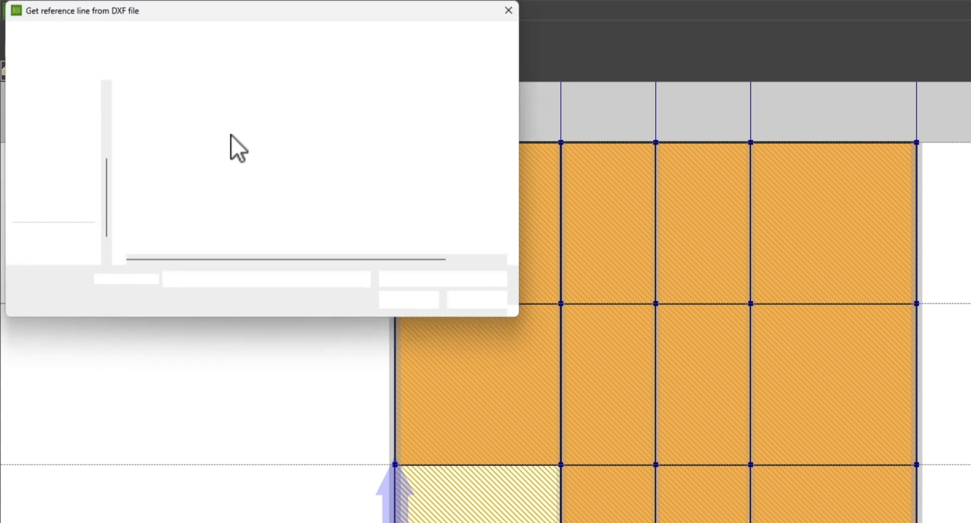
pyautogui.doubleClick(180, 155)
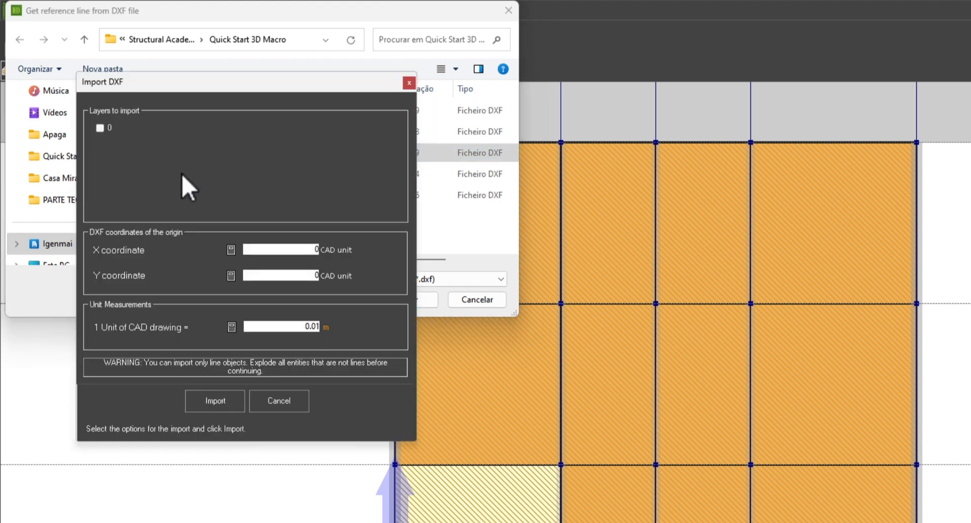
pyautogui.moveTo(289, 332); pyautogui.dragTo(342, 326)
pyautogui.write('1')
pyautogui.click(101, 129)
pyautogui.click(228, 400)
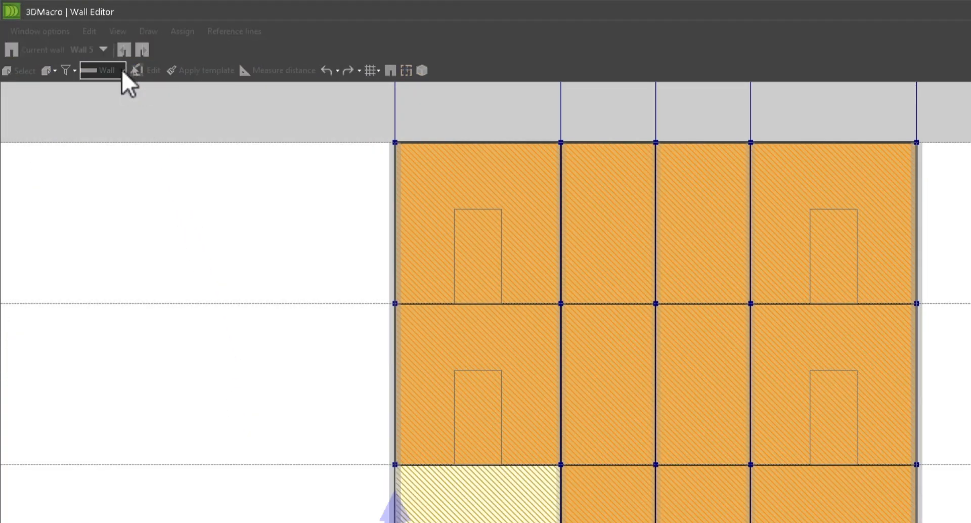
# Draw an opening over the ground-floor door outline in the first bay of Wall 5, next to the origin.
pyautogui.rightClick(136, 129)
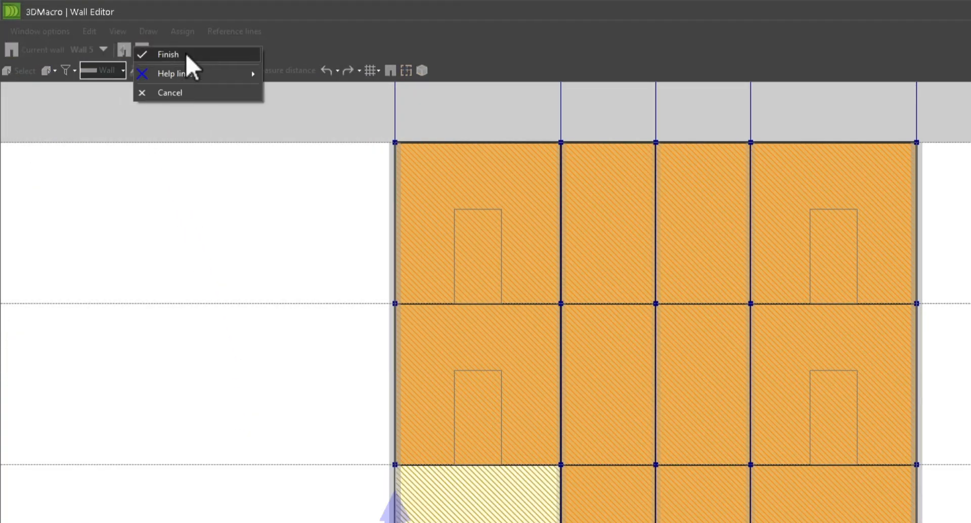
pyautogui.click(187, 55)
pyautogui.click(120, 70)
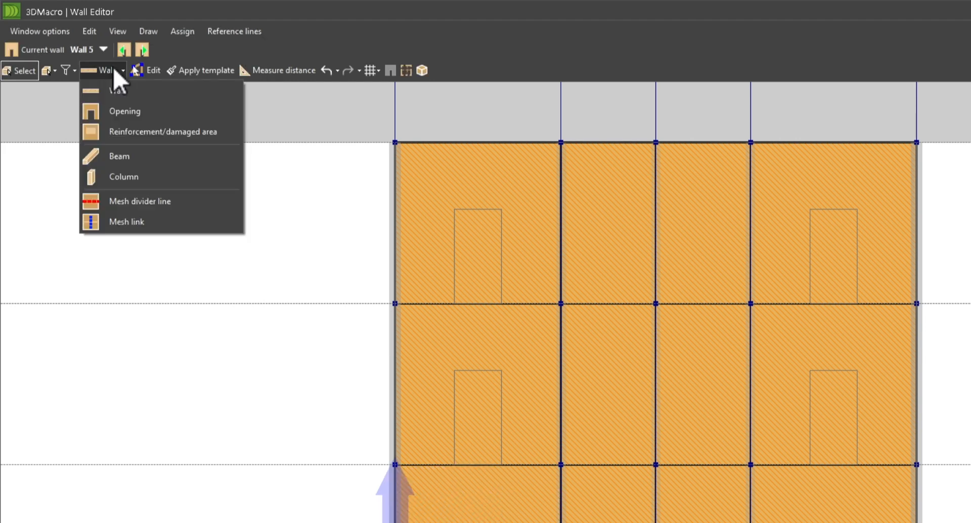
pyautogui.click(125, 112)
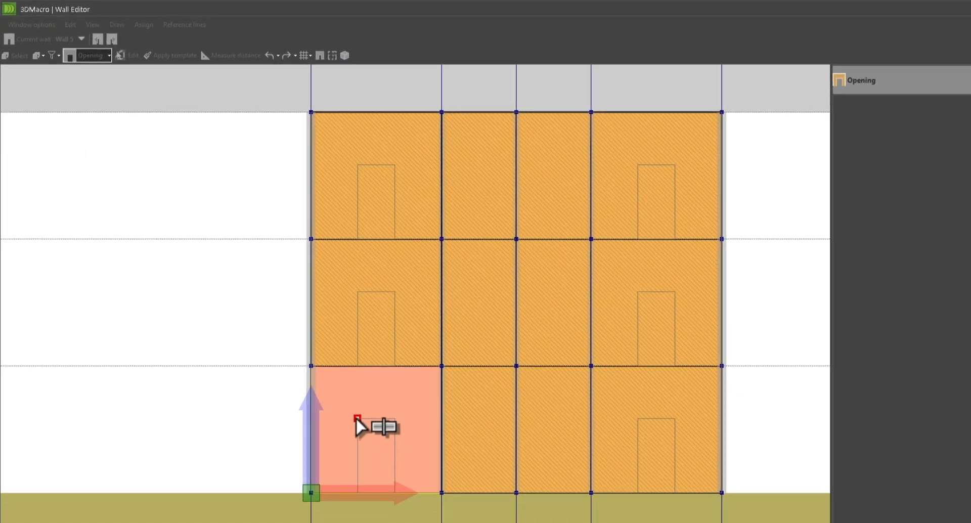
pyautogui.click(582, 291)
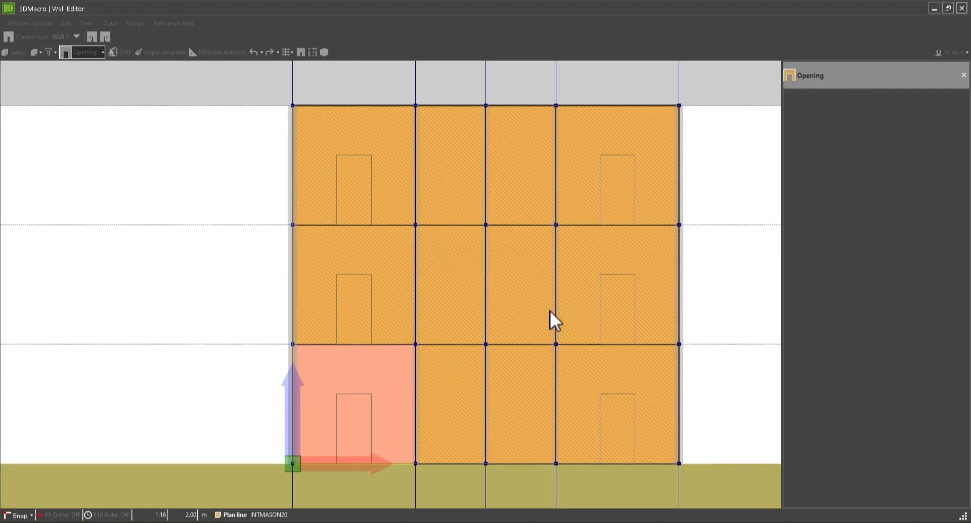
pyautogui.click(337, 393)
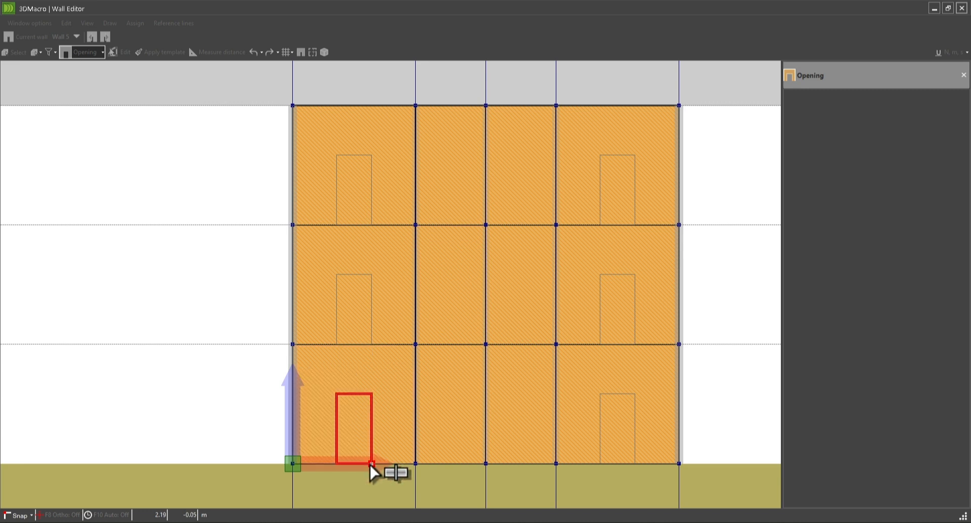
pyautogui.click(372, 463)
pyautogui.rightClick(378, 426)
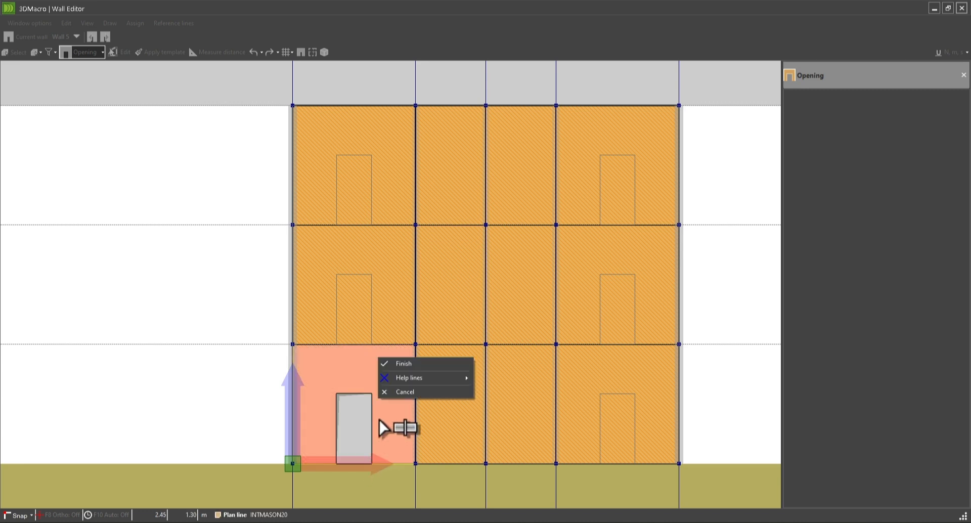
pyautogui.click(399, 363)
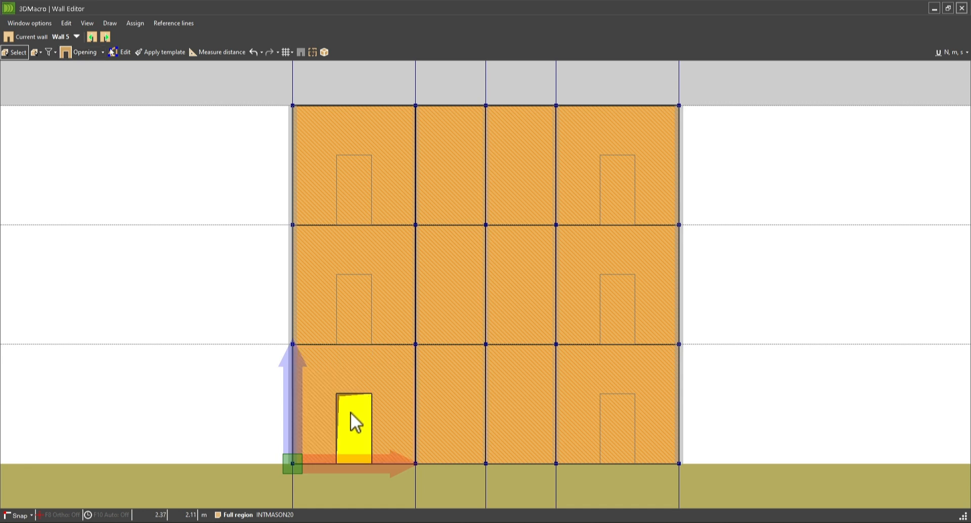
# Copy the ground-floor opening of Wall 5 onto the five remaining door outlines in the first and last bays, and finish the command.
pyautogui.click(349, 431)
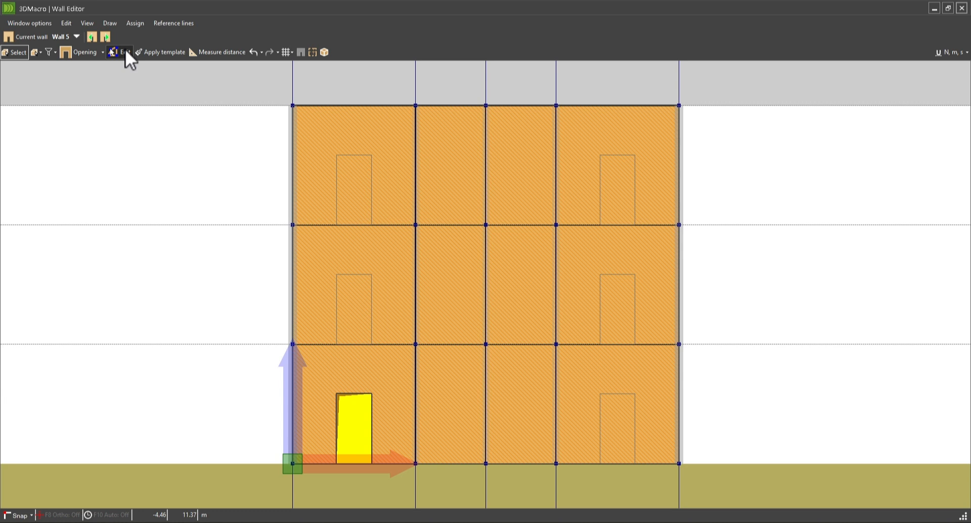
pyautogui.click(125, 51)
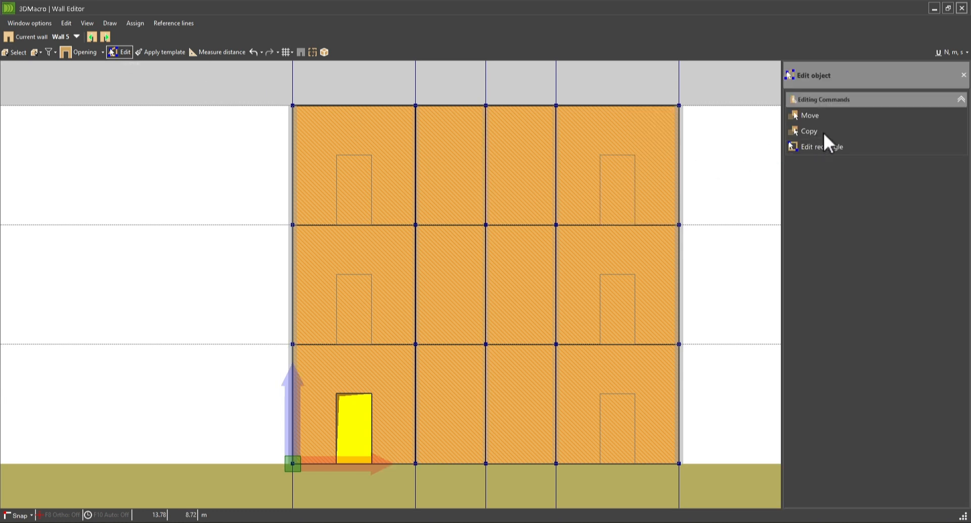
pyautogui.click(808, 132)
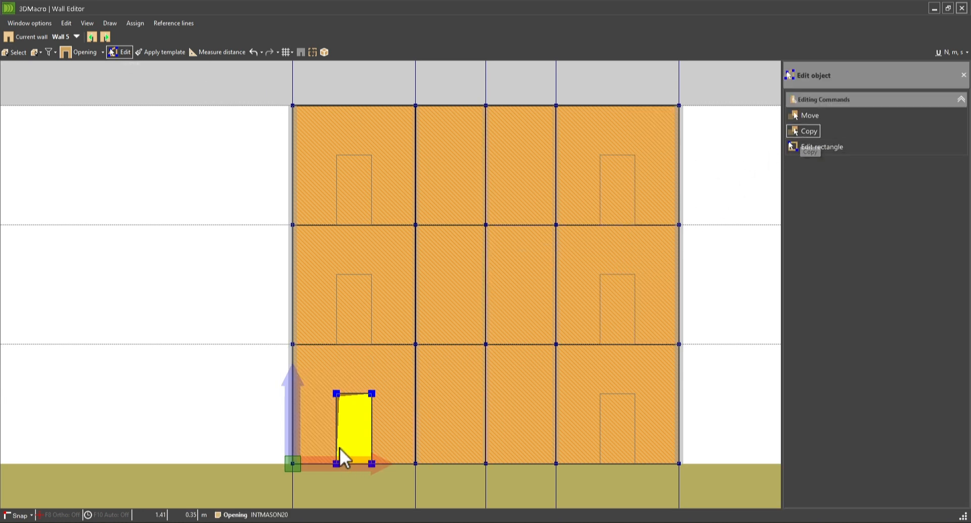
pyautogui.click(337, 394)
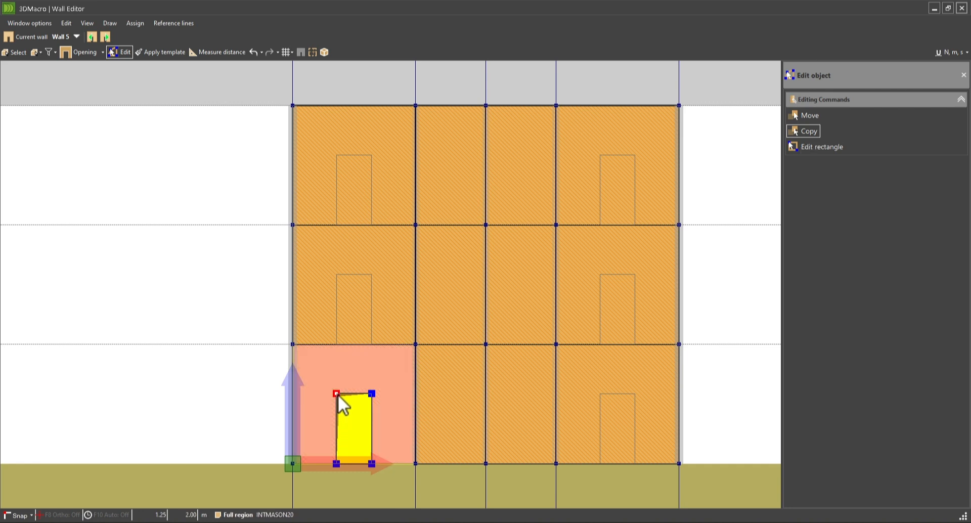
pyautogui.click(336, 274)
pyautogui.click(337, 155)
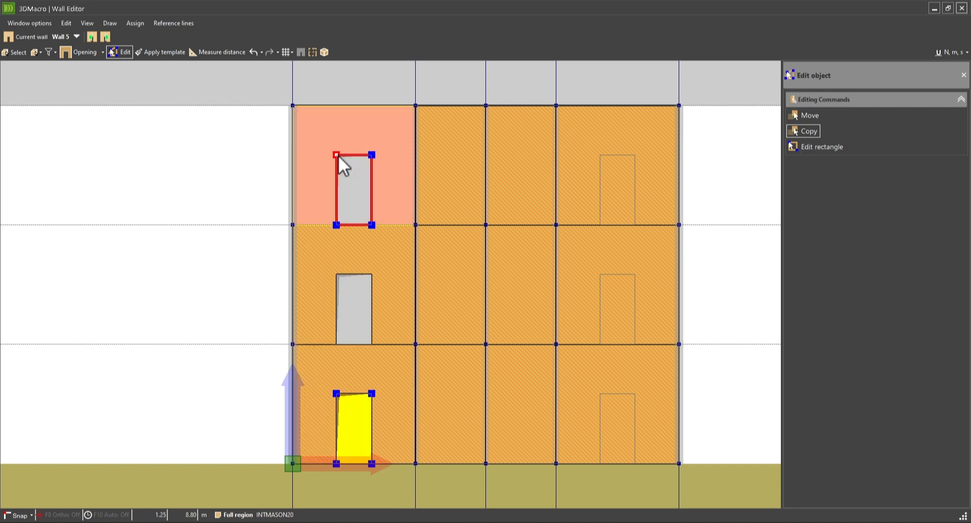
pyautogui.click(600, 155)
pyautogui.click(601, 274)
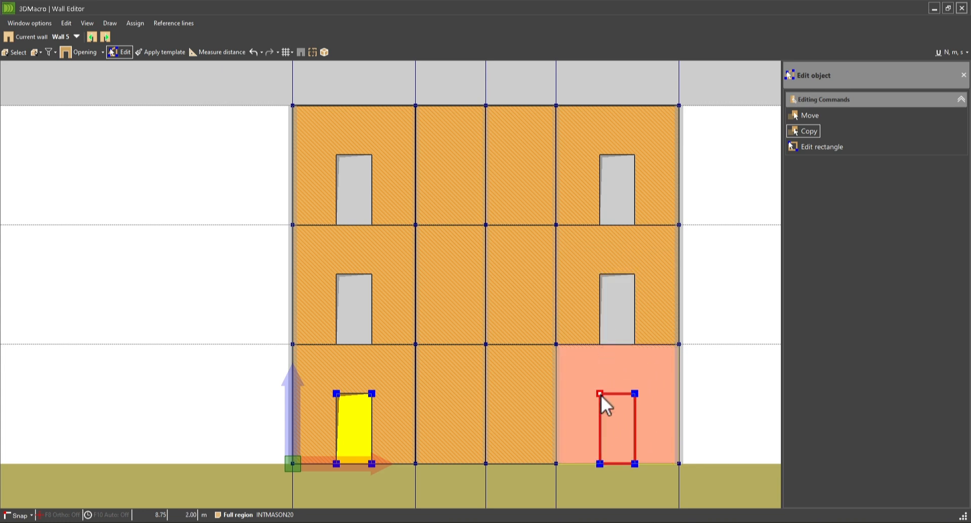
pyautogui.click(601, 394)
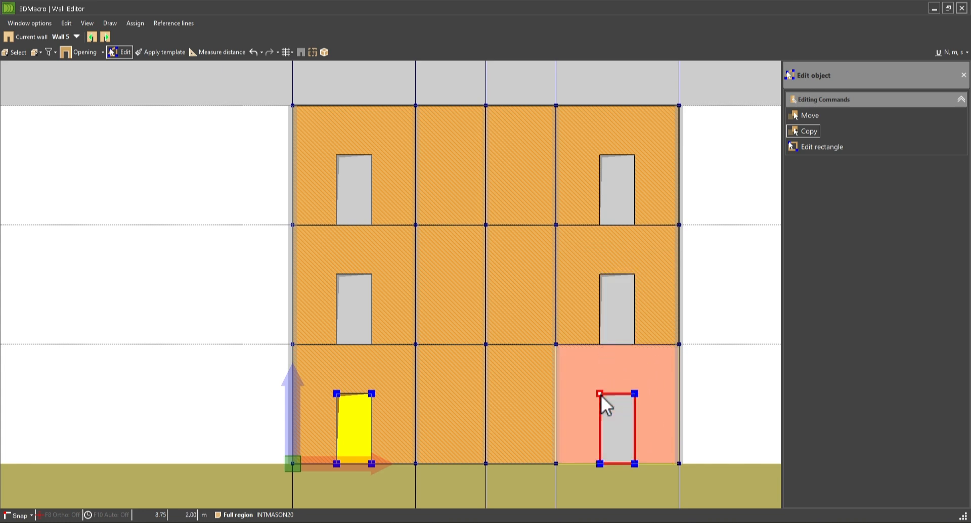
pyautogui.rightClick(601, 379)
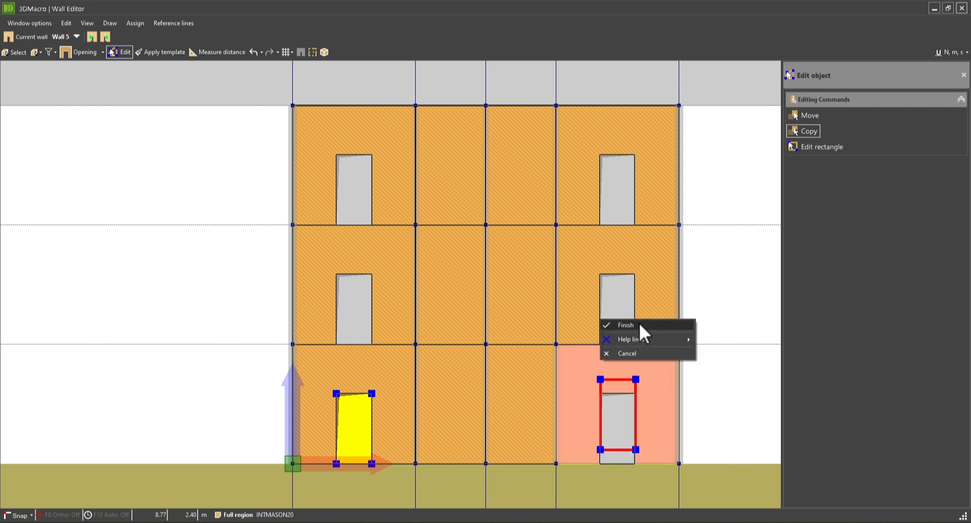
pyautogui.click(640, 326)
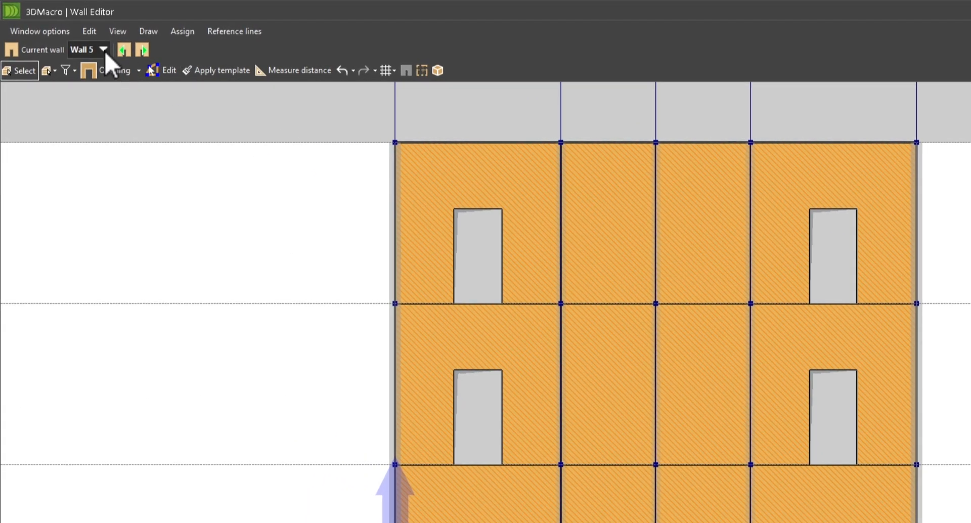
# Switch to Wall 7 and import layer 0 of Elev7-8.dxf as reference lines, with one CAD unit equal to 1 m.
pyautogui.click(103, 50)
pyautogui.click(282, 258)
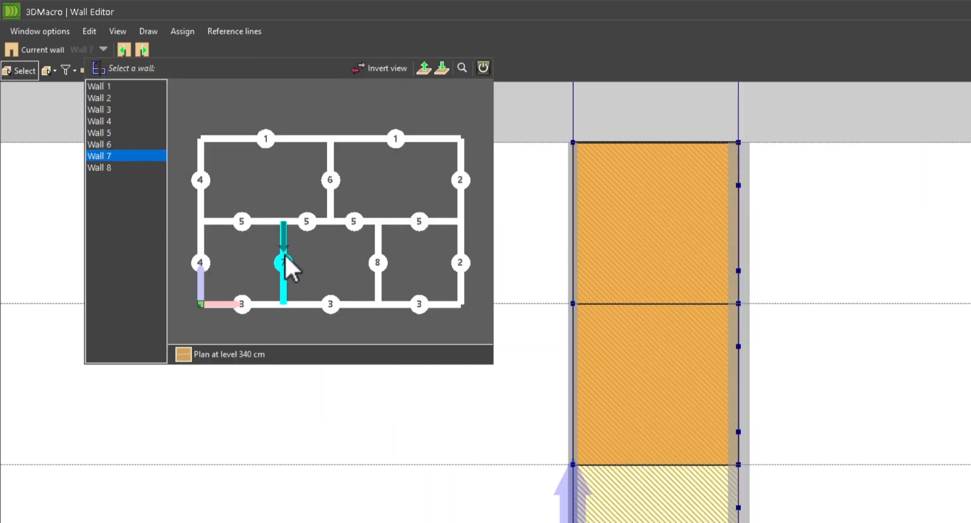
pyautogui.click(232, 34)
pyautogui.click(227, 35)
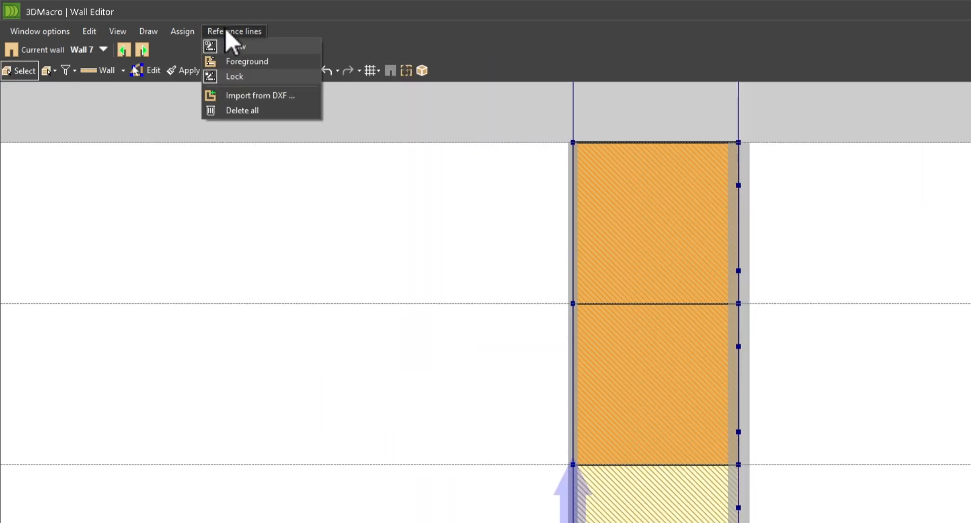
pyautogui.click(255, 96)
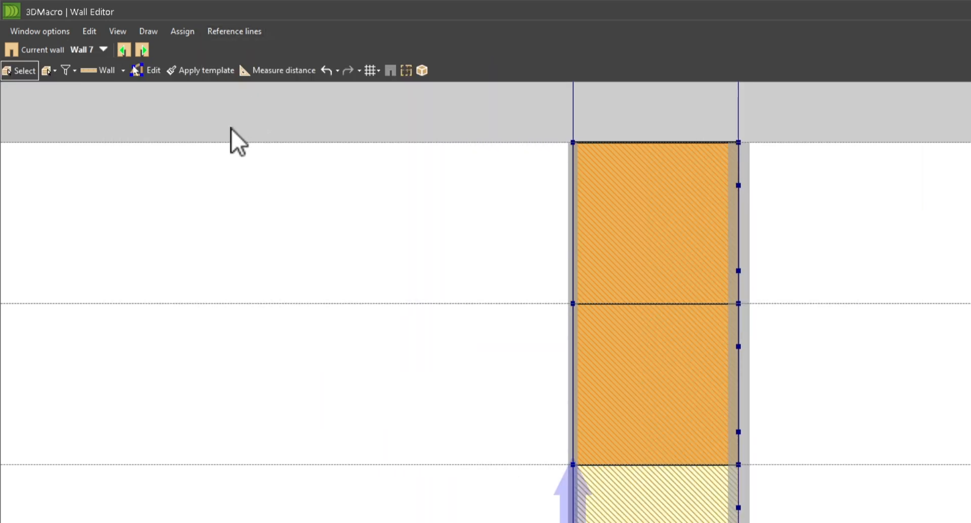
pyautogui.doubleClick(196, 175)
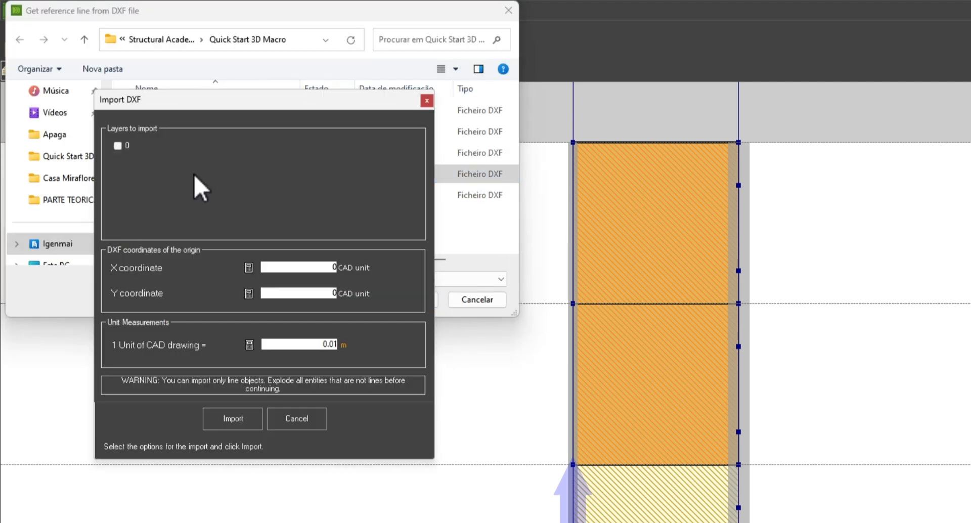
pyautogui.click(118, 146)
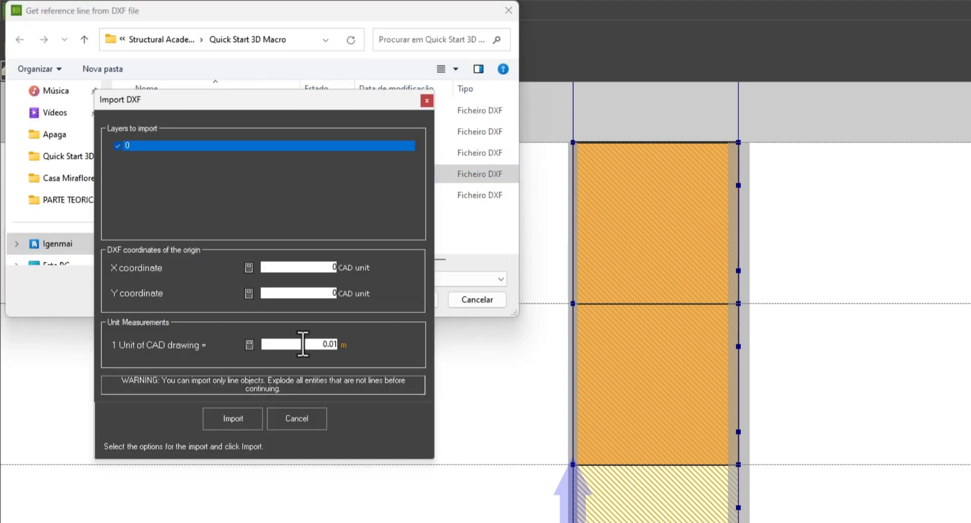
pyautogui.moveTo(303, 344); pyautogui.dragTo(340, 343)
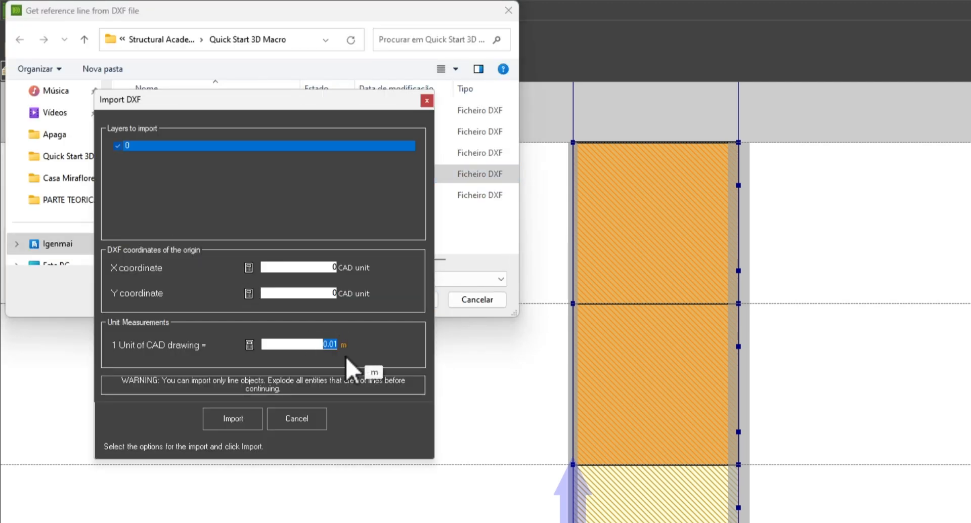
pyautogui.write('1')
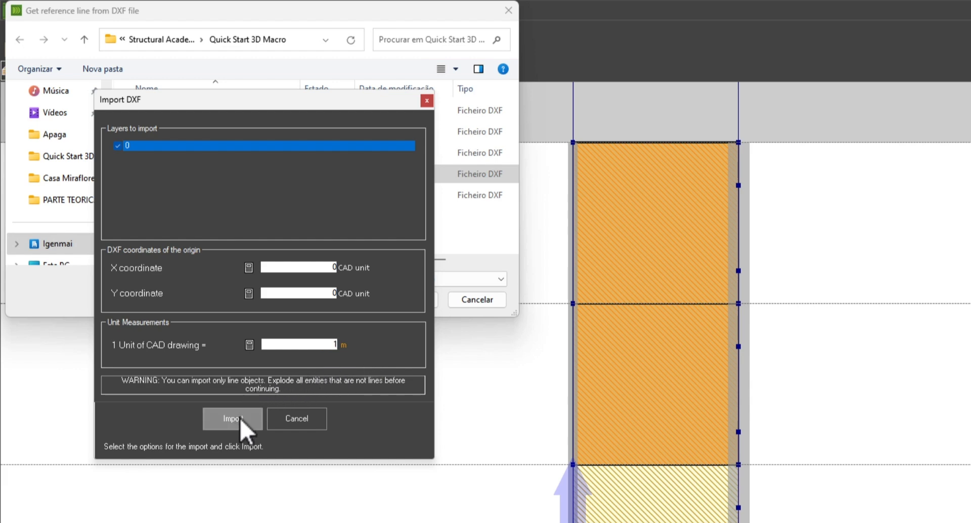
pyautogui.click(241, 418)
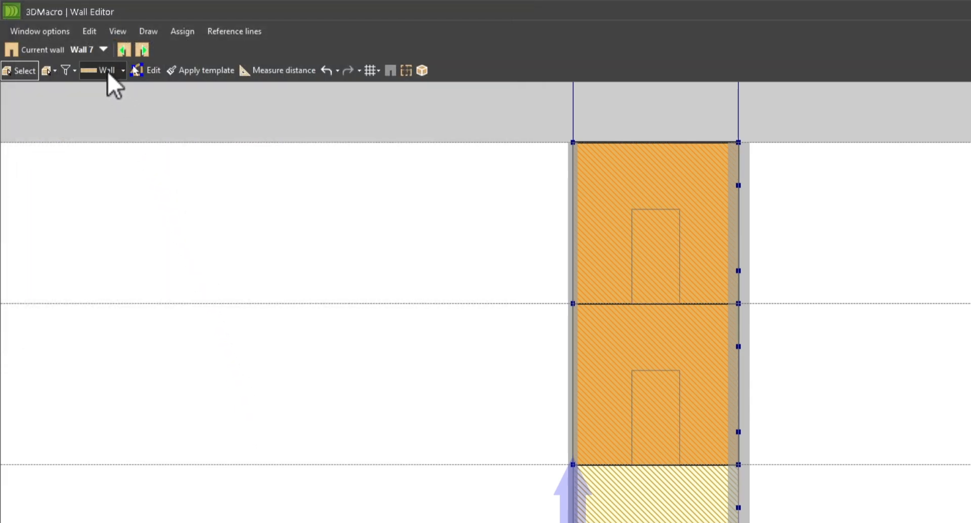
# Draw openings over the three door outlines of Wall 7, one on each storey, and finish the command.
pyautogui.click(107, 71)
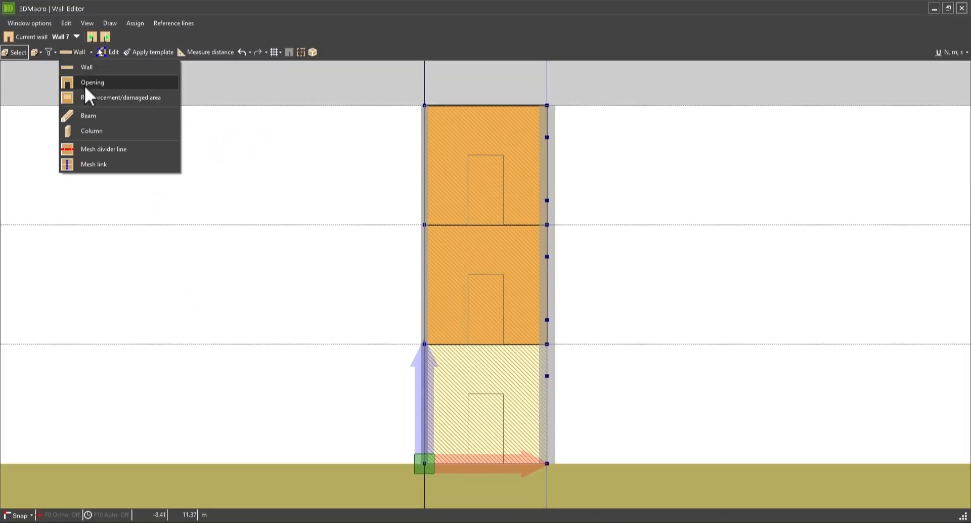
pyautogui.click(90, 82)
pyautogui.click(469, 155)
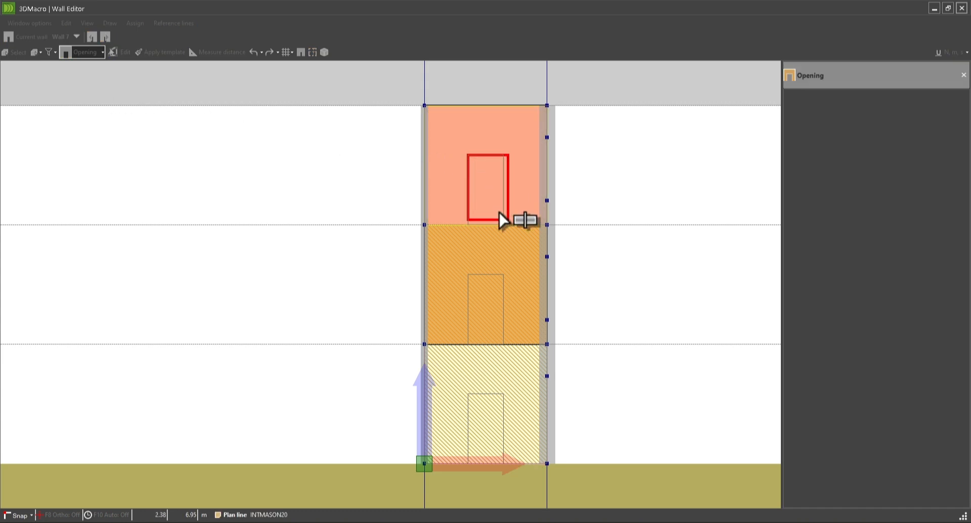
pyautogui.click(504, 225)
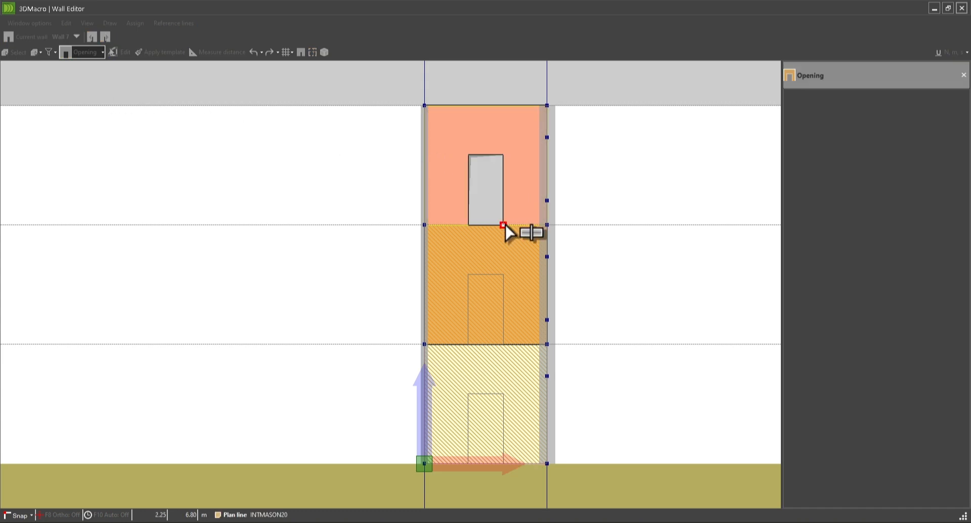
pyautogui.click(469, 274)
pyautogui.click(503, 345)
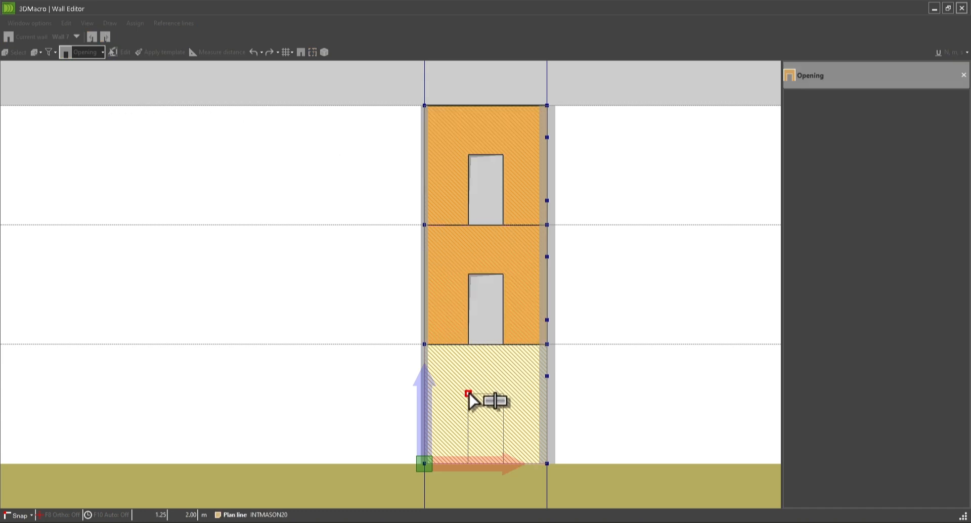
pyautogui.click(468, 393)
pyautogui.click(503, 464)
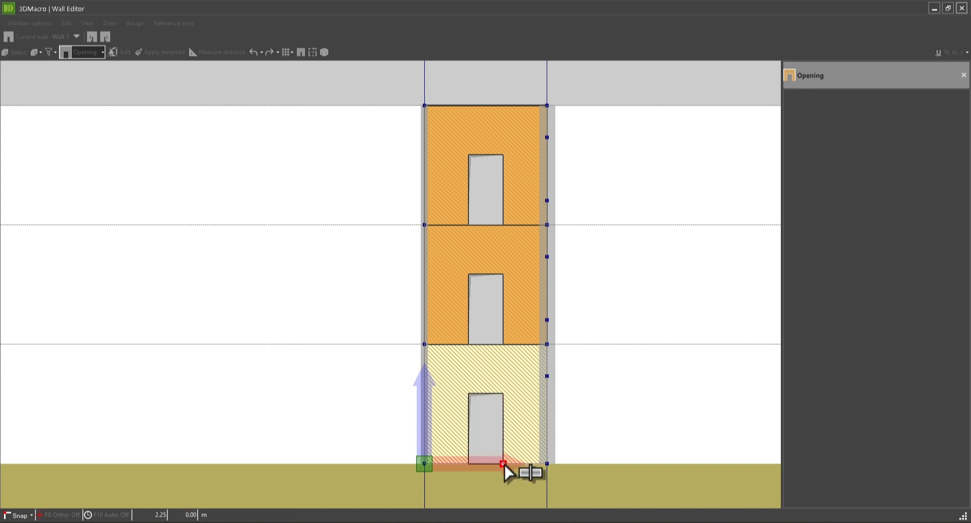
pyautogui.rightClick(212, 81)
pyautogui.click(238, 41)
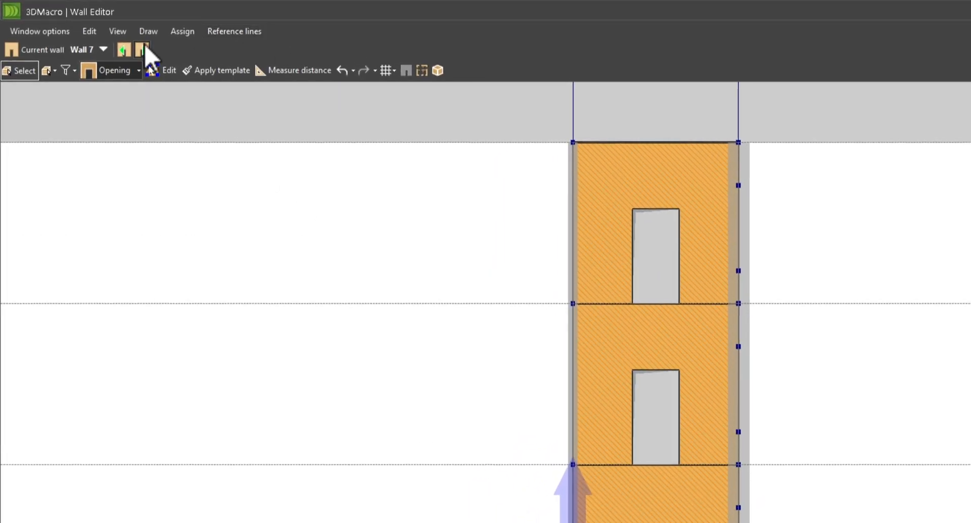
# Switch to Wall 8 and import layer 0 of Elev7-8.dxf as reference lines, with one CAD unit equal to 1 m.
pyautogui.click(143, 49)
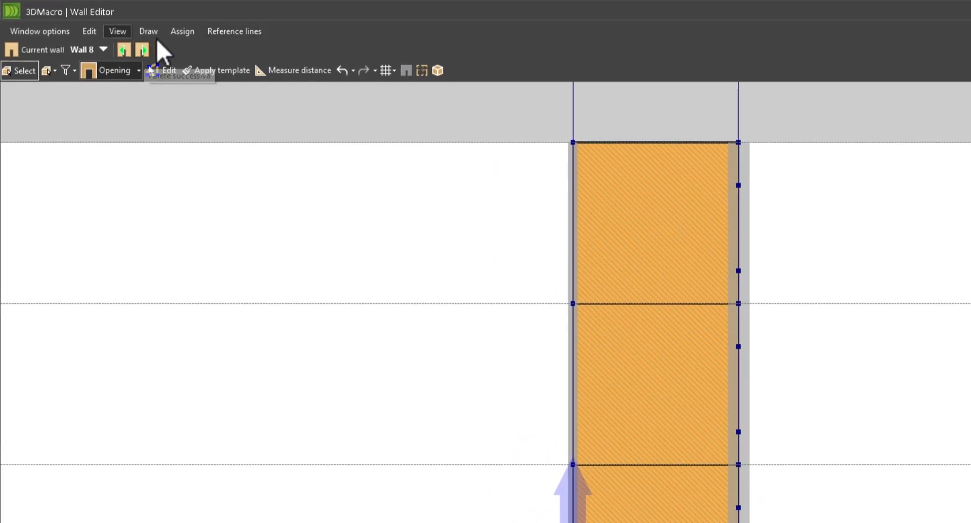
pyautogui.click(235, 32)
pyautogui.click(267, 93)
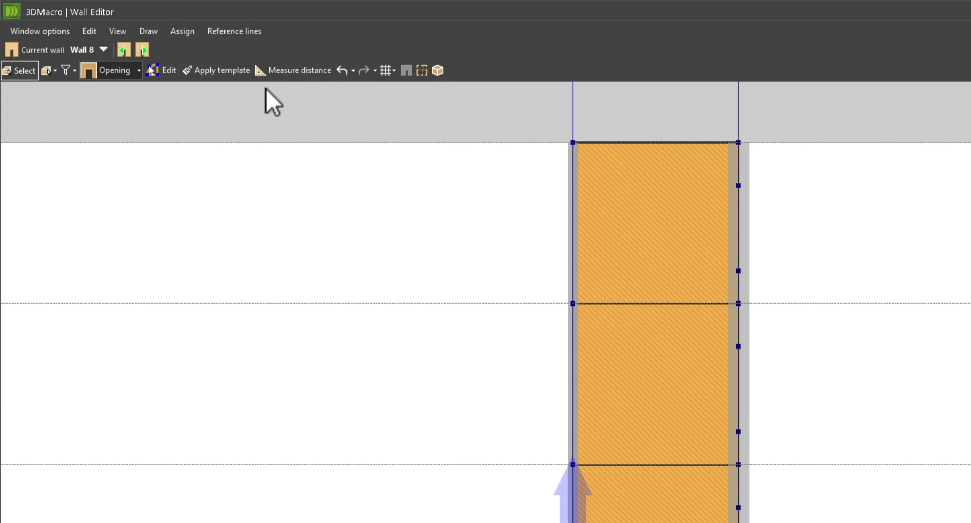
pyautogui.doubleClick(173, 181)
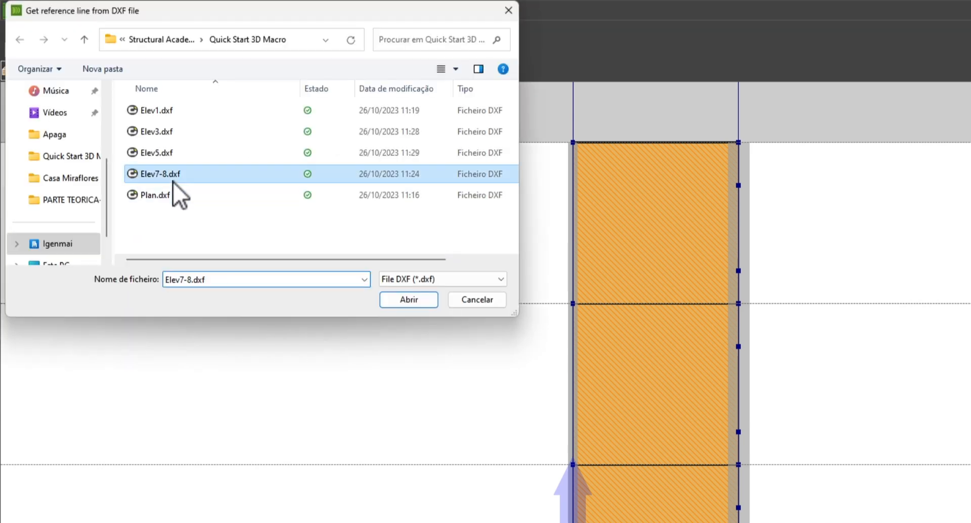
pyautogui.click(144, 163)
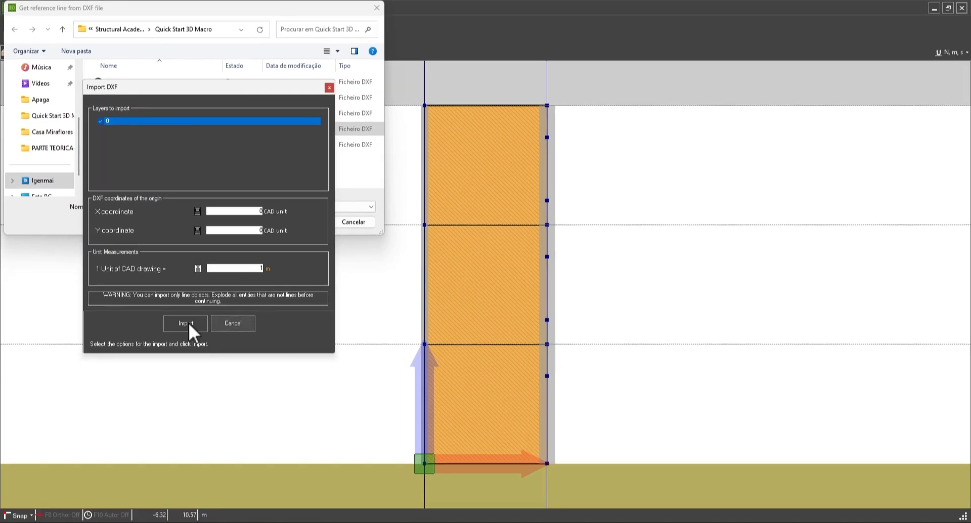
pyautogui.click(189, 323)
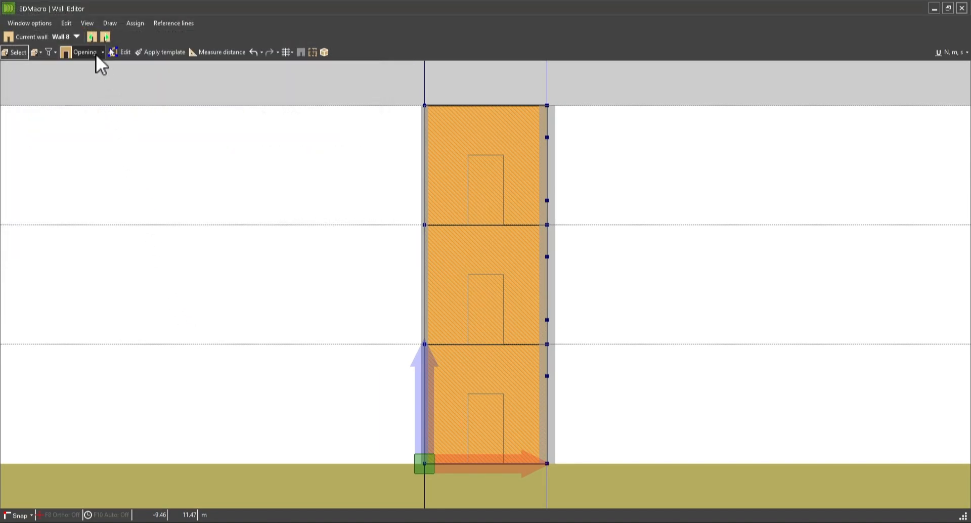
# Draw openings over the three door outlines of Wall 8, one on each storey, and finish the command.
pyautogui.click(96, 54)
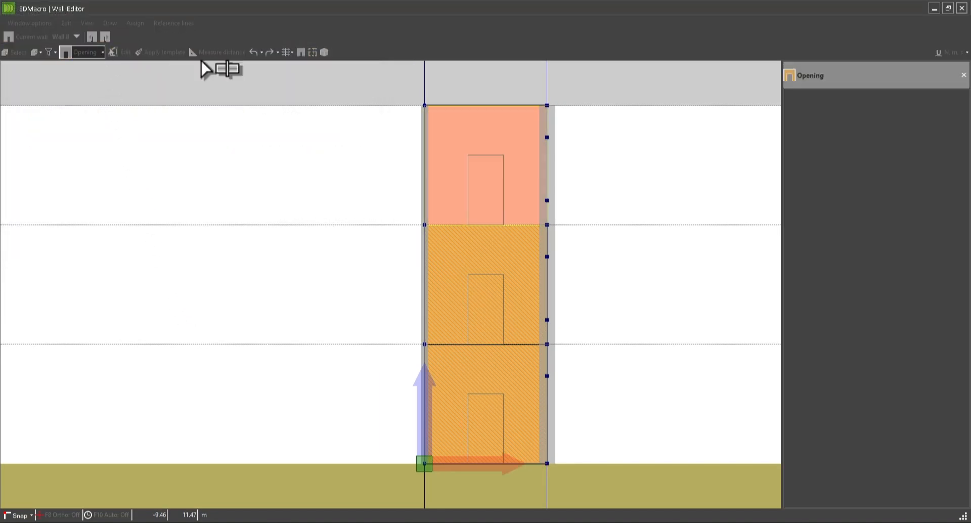
pyautogui.click(468, 154)
pyautogui.click(503, 224)
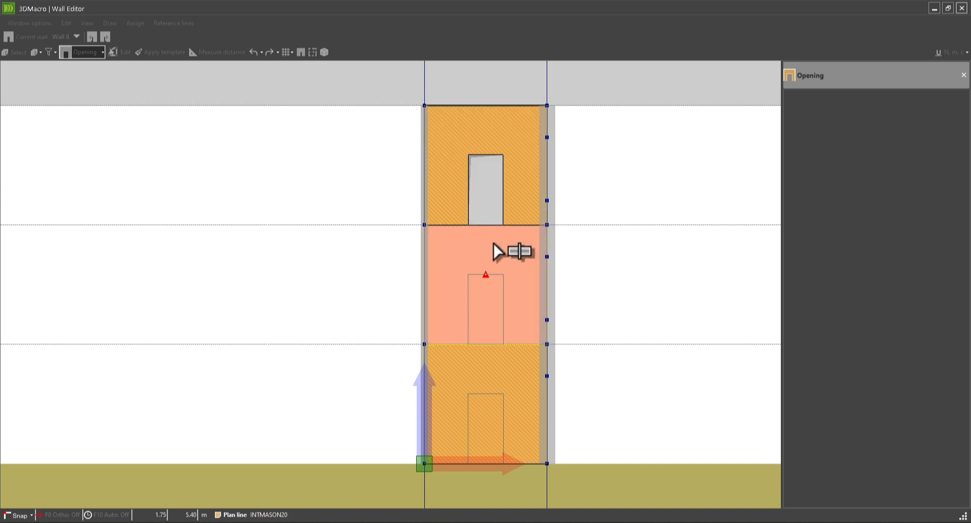
pyautogui.click(468, 274)
pyautogui.click(469, 394)
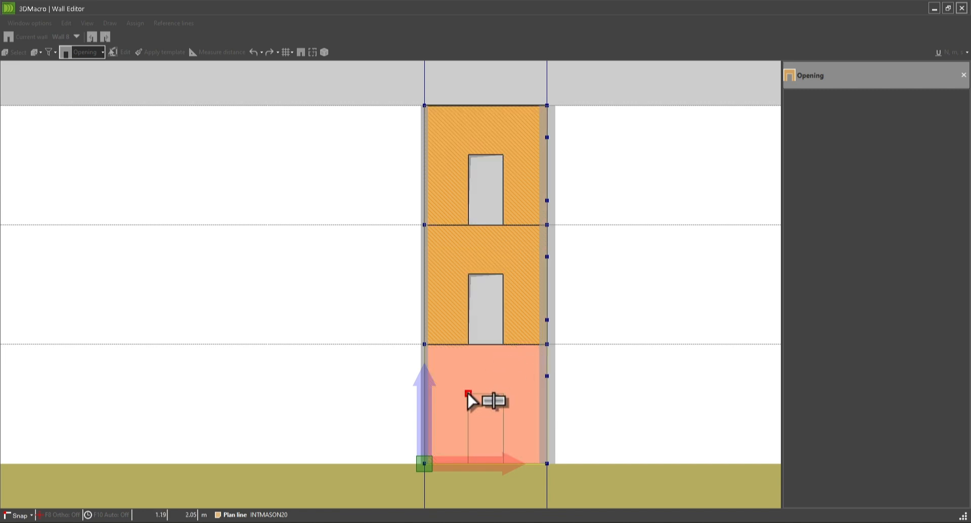
pyautogui.click(503, 464)
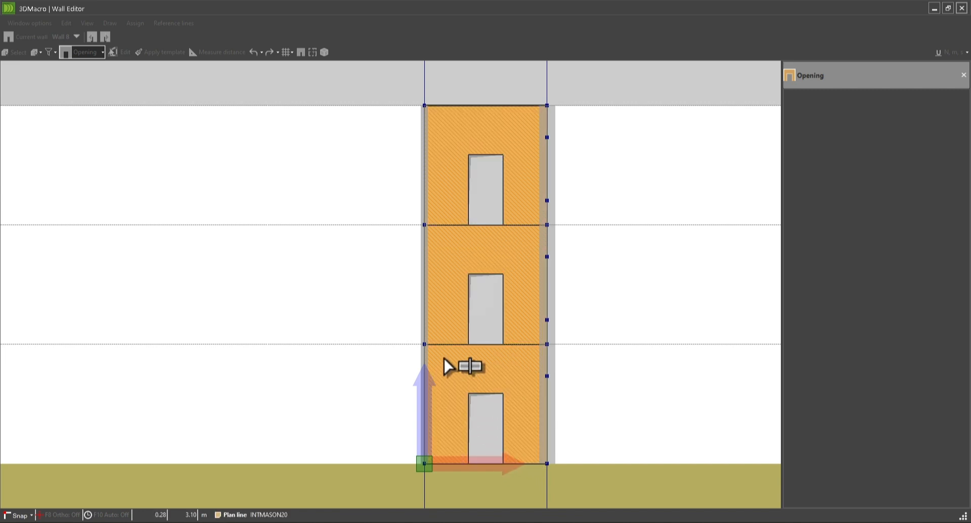
pyautogui.rightClick(397, 257)
pyautogui.click(404, 264)
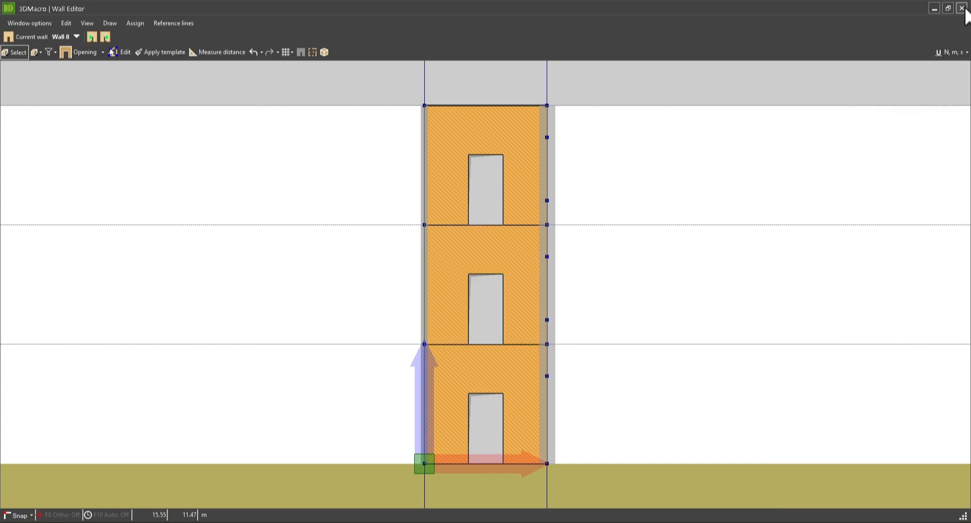
# Close the Wall Editor and examine the building's walls and openings in the 3D model view.
pyautogui.click(962, 8)
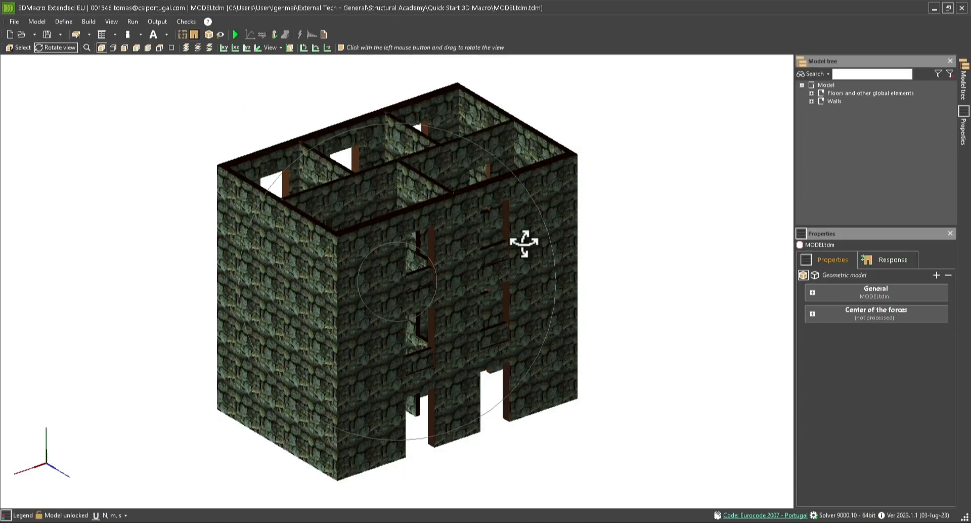
pyautogui.scroll(3, 351, 200)
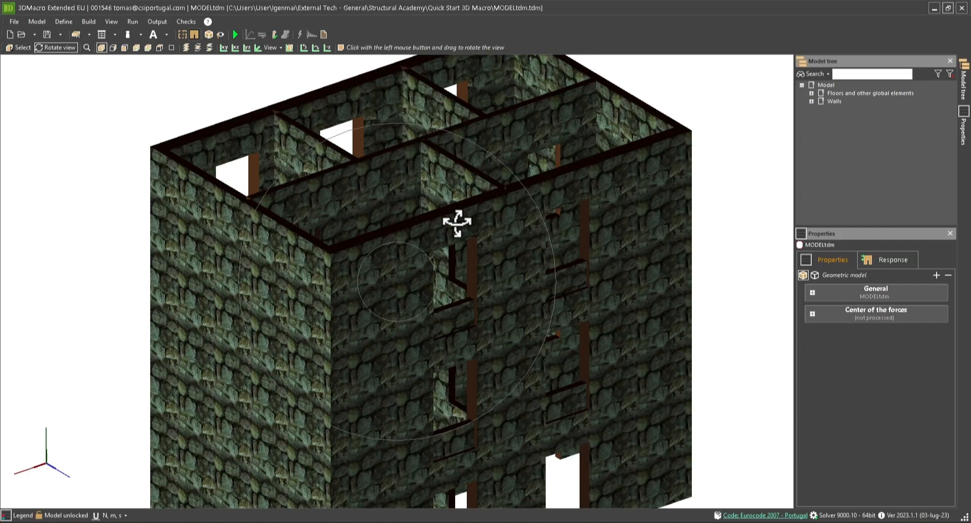
# Open the plan at level 0 - 340 cm and draw Floor1 rectangular floors spanning vertically in plan over the three lower rooms.
pyautogui.moveTo(455, 221); pyautogui.dragTo(453, 261)
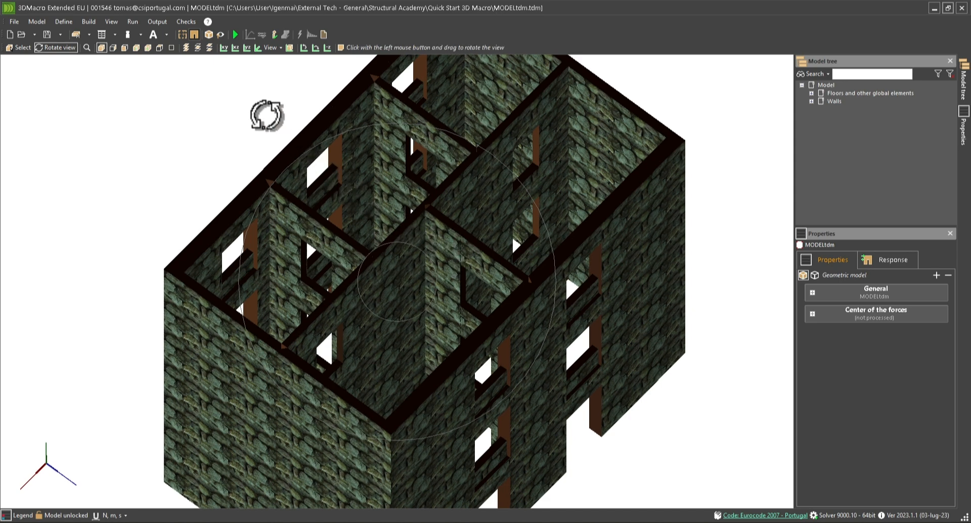
pyautogui.click(183, 38)
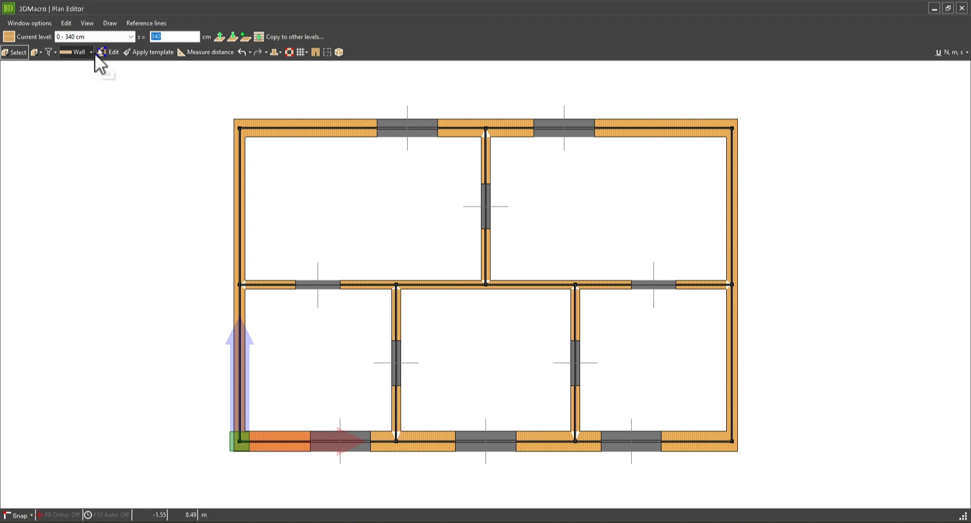
pyautogui.click(94, 53)
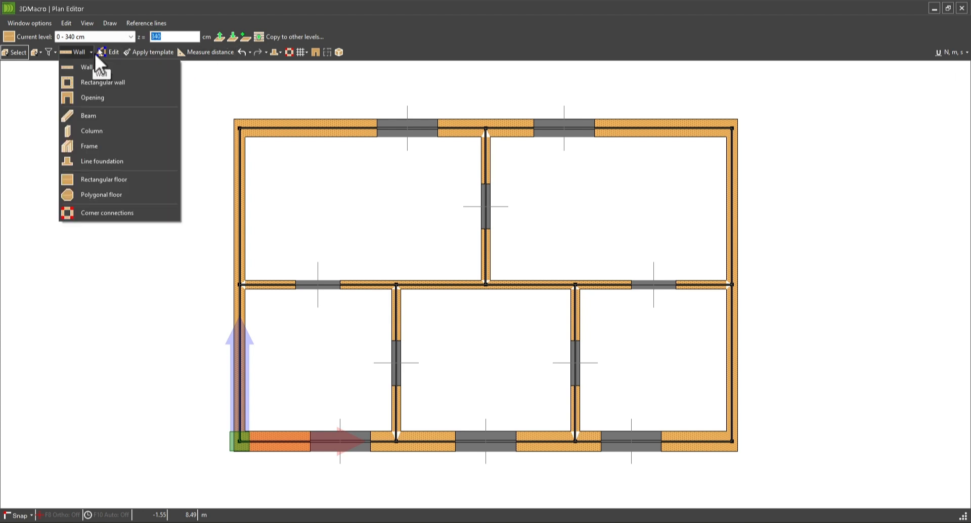
pyautogui.click(101, 179)
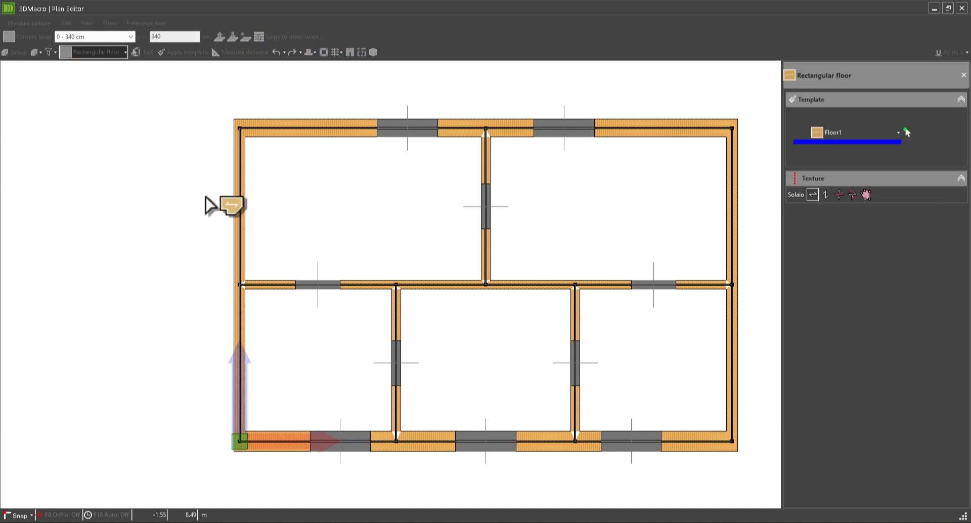
pyautogui.click(826, 195)
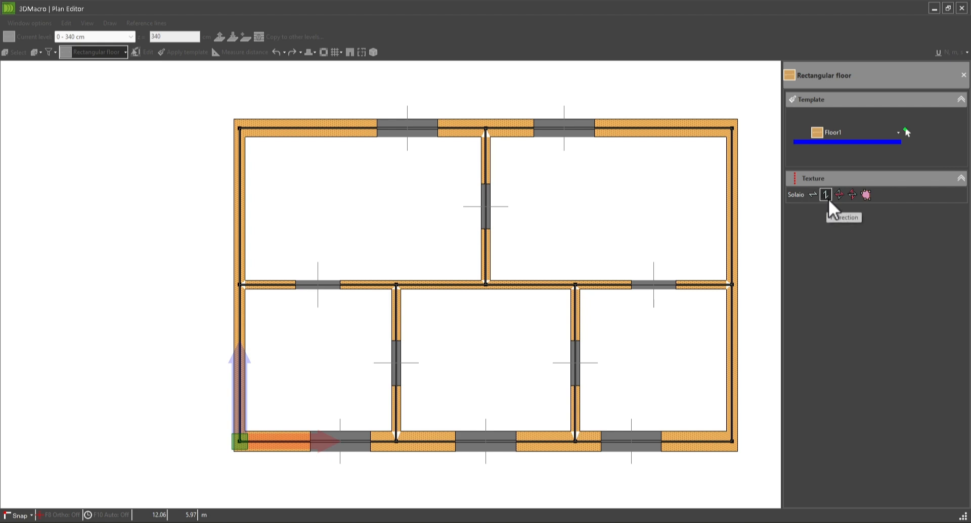
pyautogui.click(240, 442)
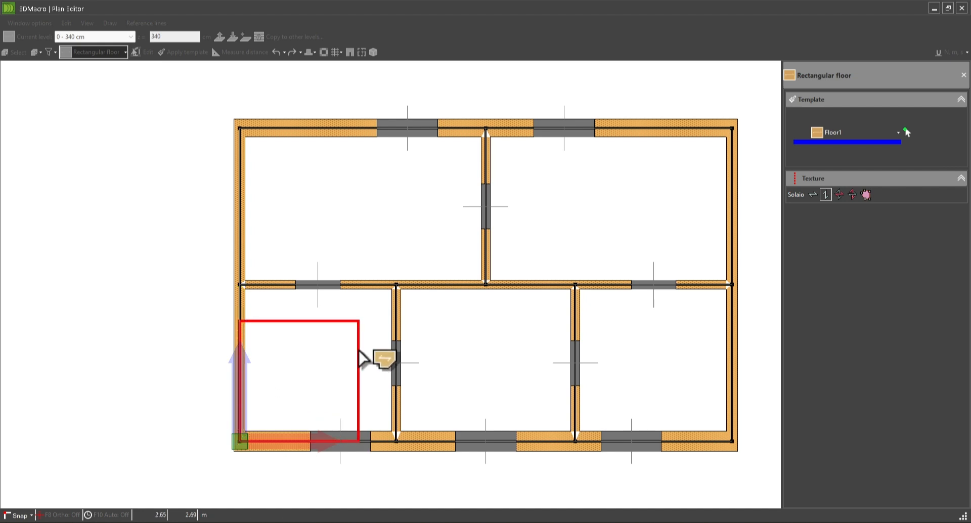
pyautogui.click(396, 285)
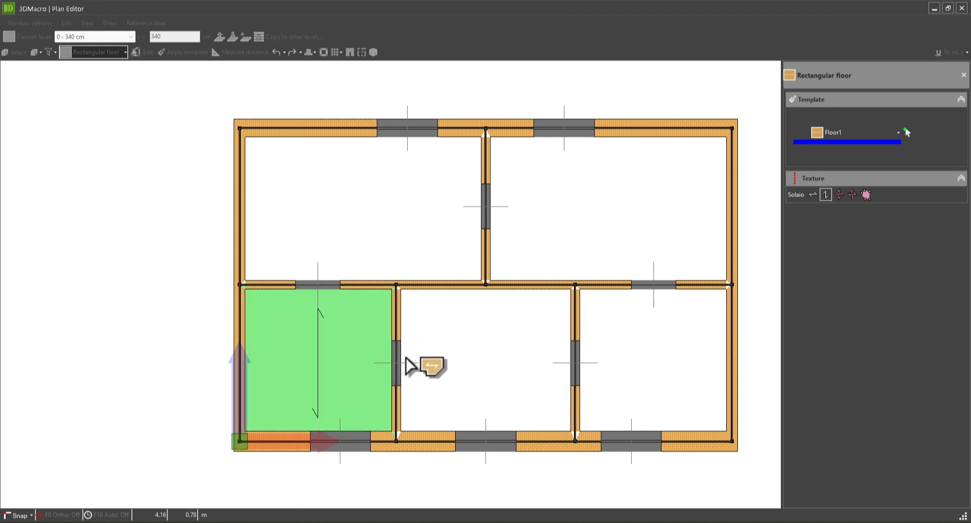
pyautogui.click(396, 442)
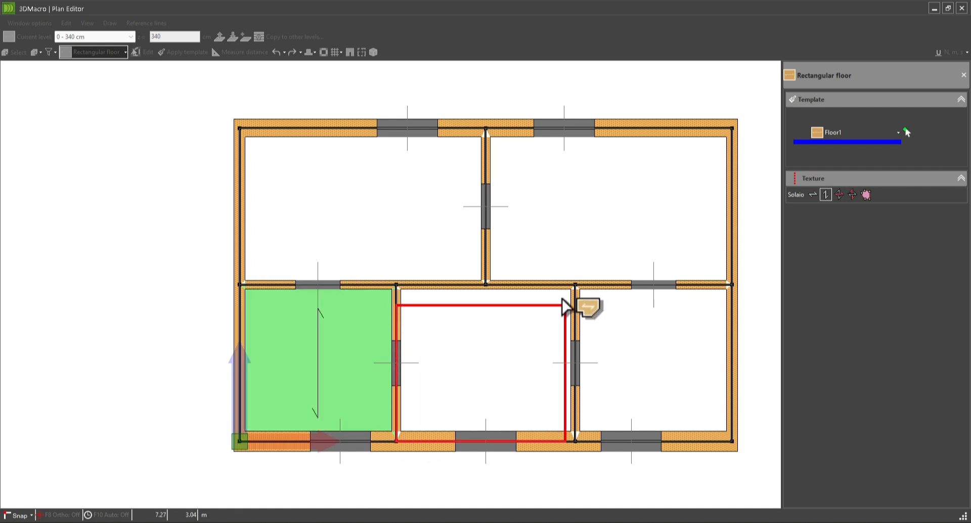
pyautogui.click(575, 286)
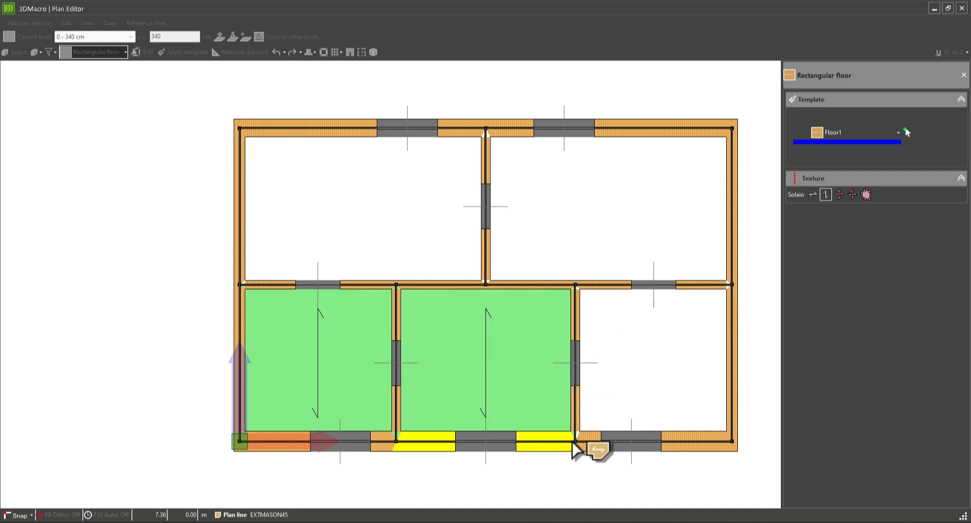
pyautogui.click(576, 442)
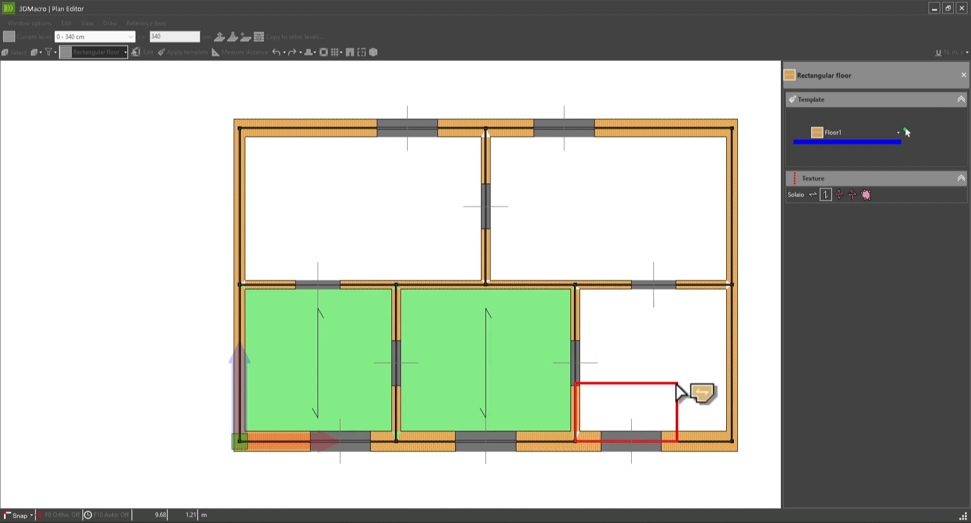
pyautogui.click(732, 285)
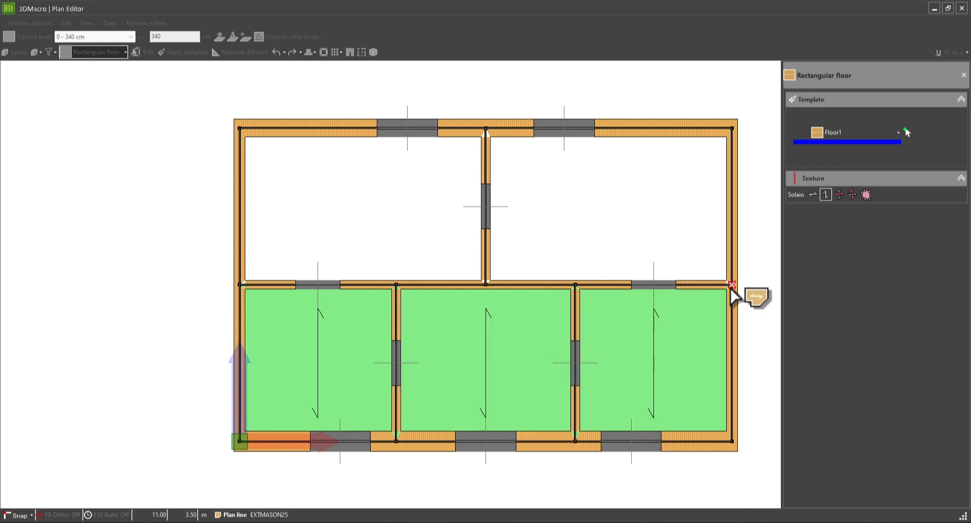
# Draw vertically spanning Floor1 rectangular floors over the two upper rooms of the 0 - 340 cm level and finish the command.
pyautogui.click(239, 285)
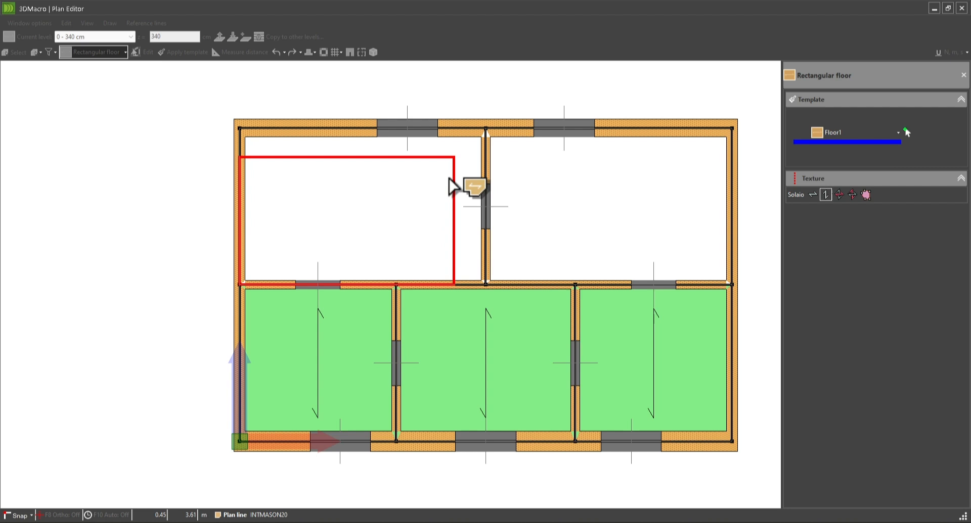
pyautogui.click(492, 134)
pyautogui.click(486, 284)
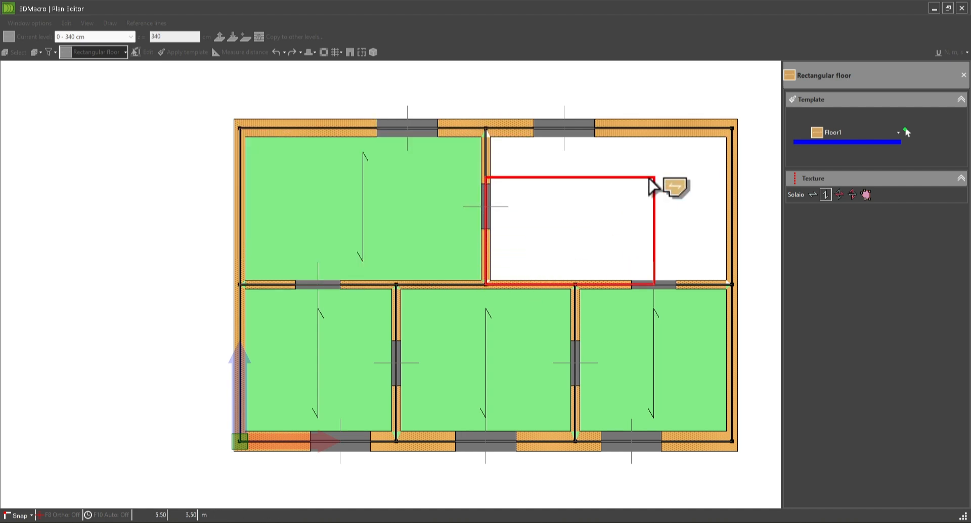
pyautogui.click(732, 130)
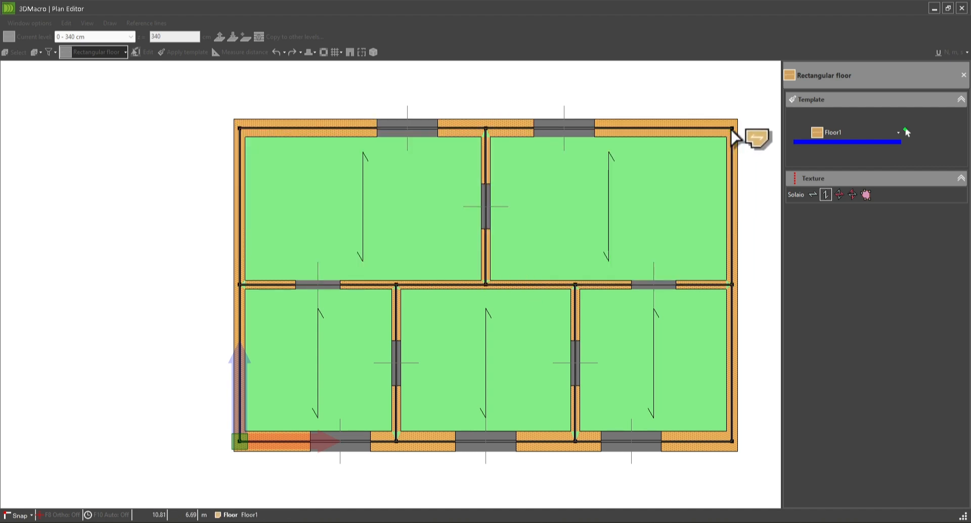
pyautogui.rightClick(732, 131)
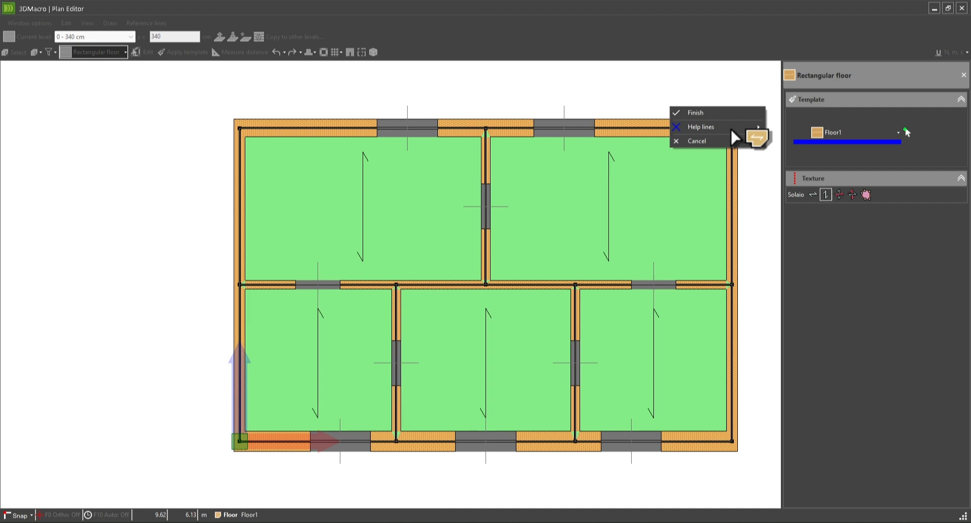
pyautogui.click(696, 112)
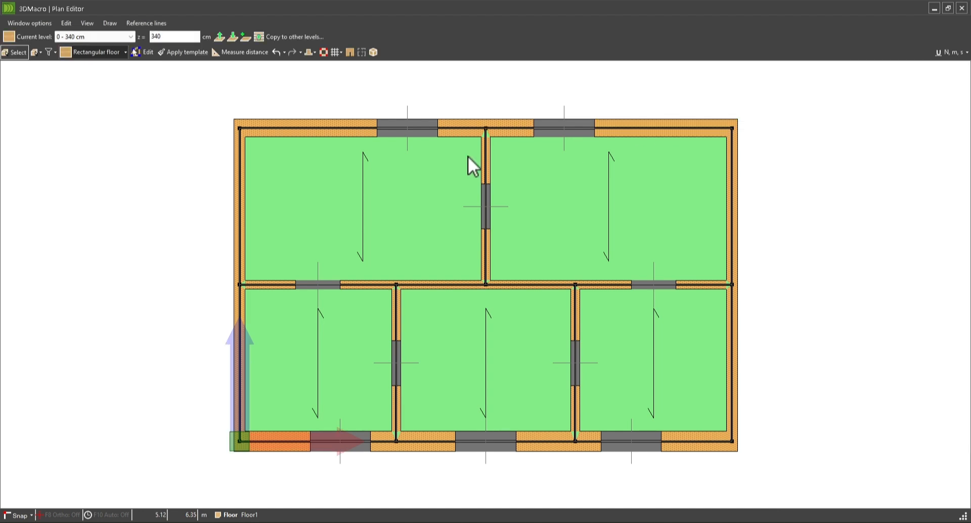
# Switch to level 340 - 680 cm and draw a horizontally spanning Floor1 rectangular floor over the lower-left room, keeping the 680 cm elevation.
pyautogui.click(228, 38)
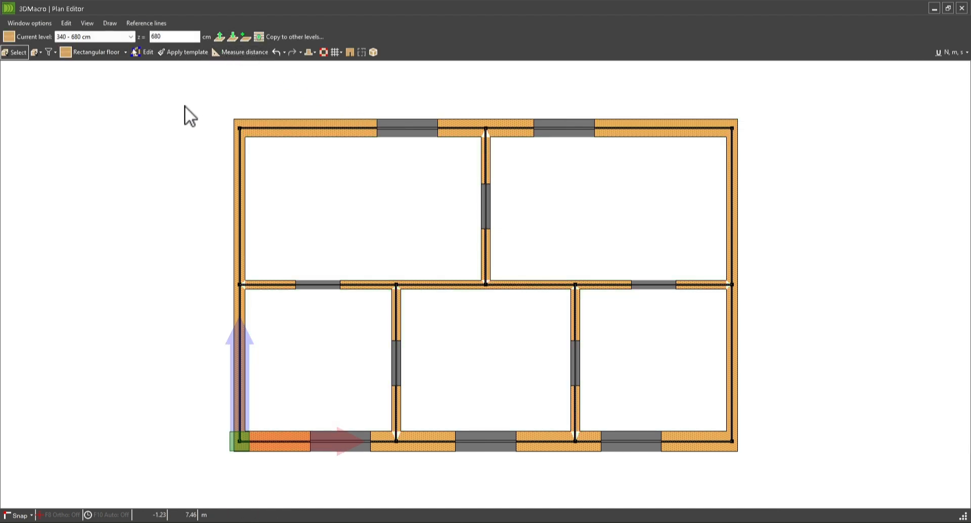
pyautogui.click(98, 53)
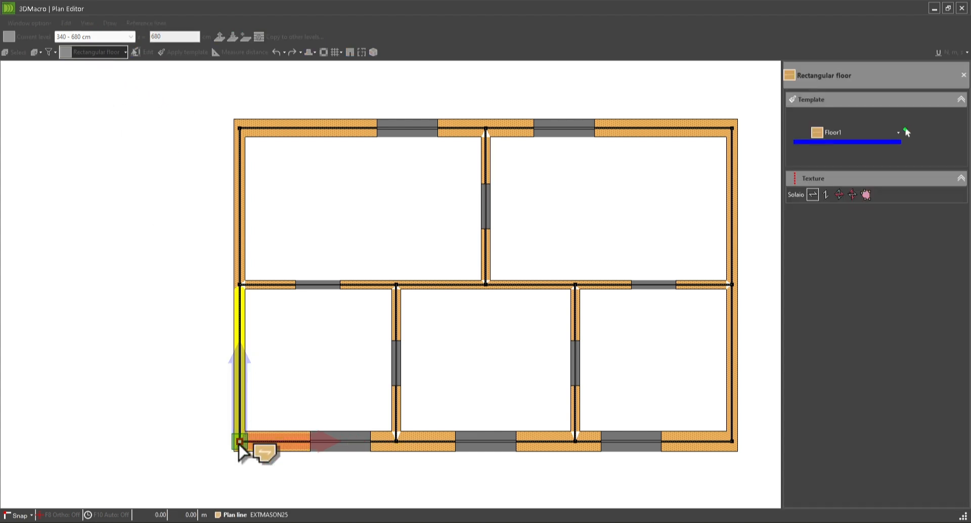
pyautogui.click(240, 441)
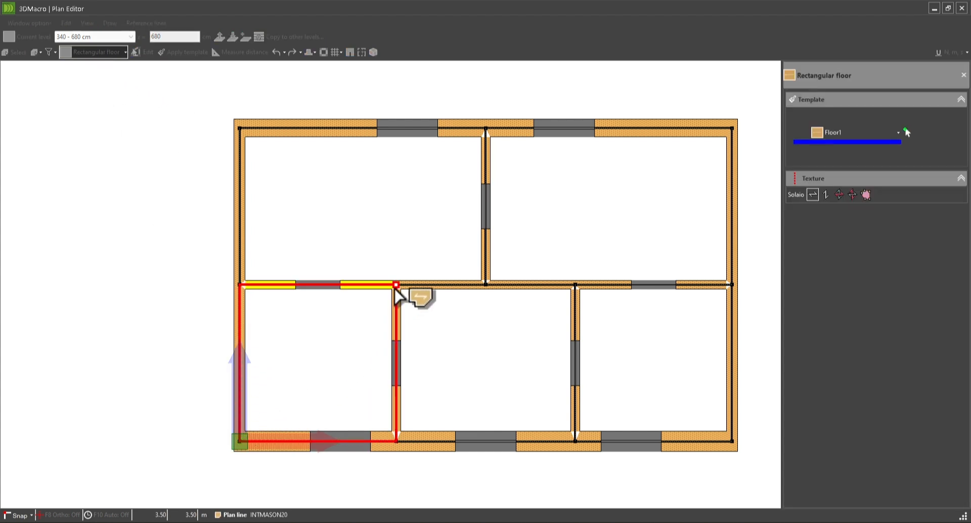
pyautogui.click(395, 288)
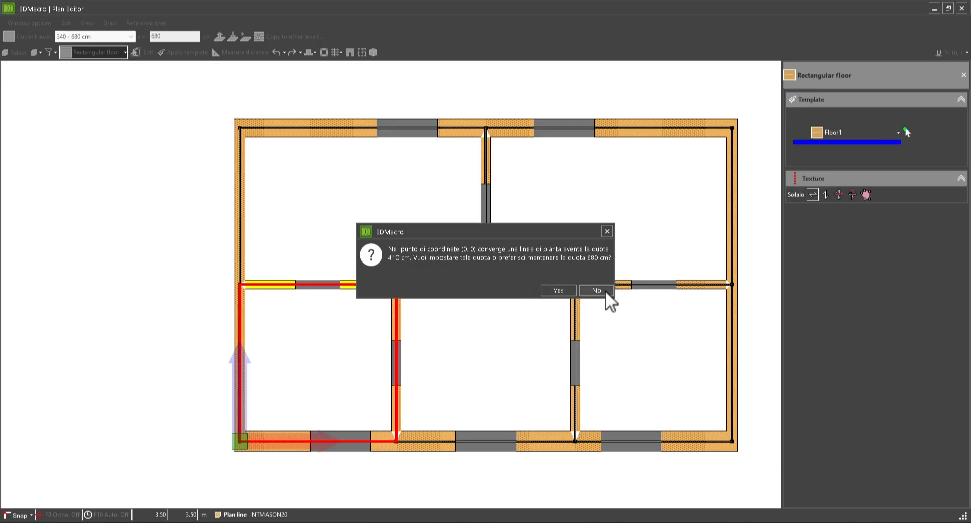
pyautogui.click(606, 290)
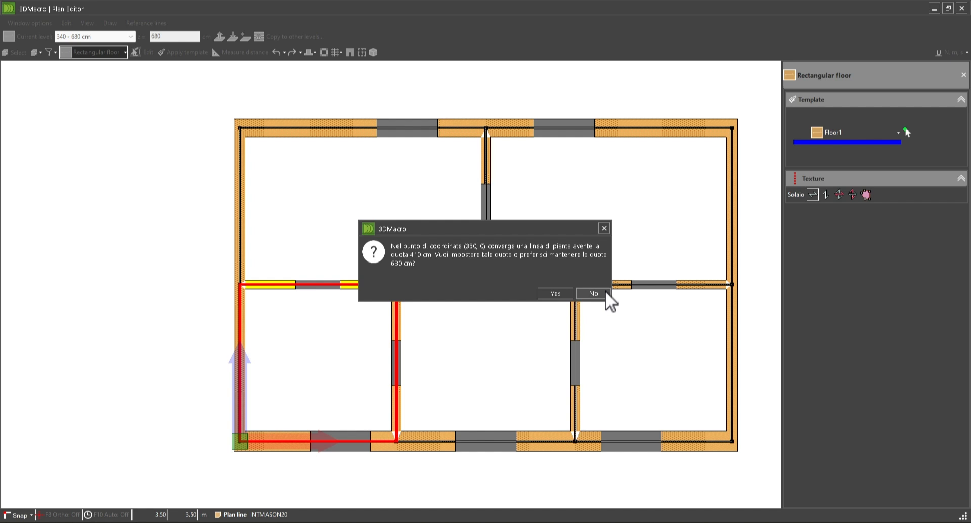
pyautogui.click(606, 291)
pyautogui.click(605, 291)
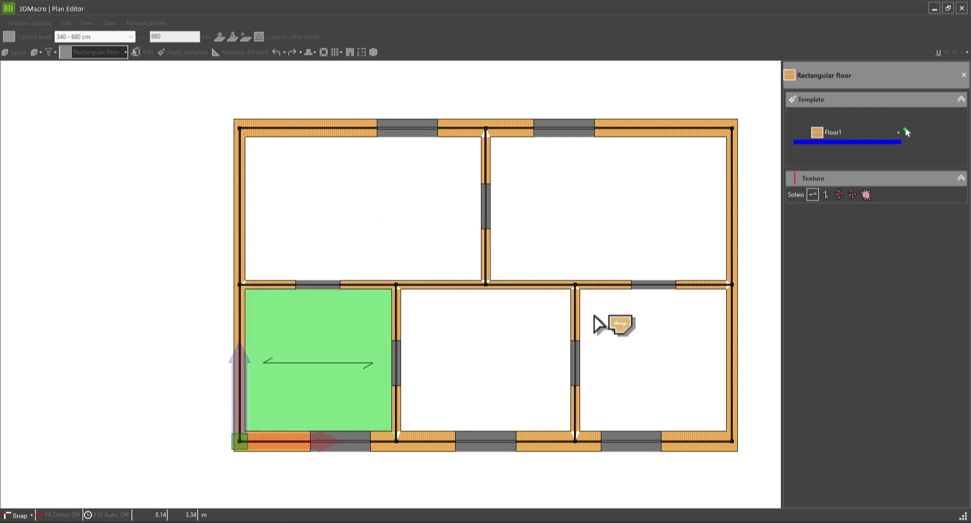
# Draw a horizontally spanning Floor1 rectangular floor over the lower middle room, keeping the 680 cm elevation at its corners.
pyautogui.click(397, 441)
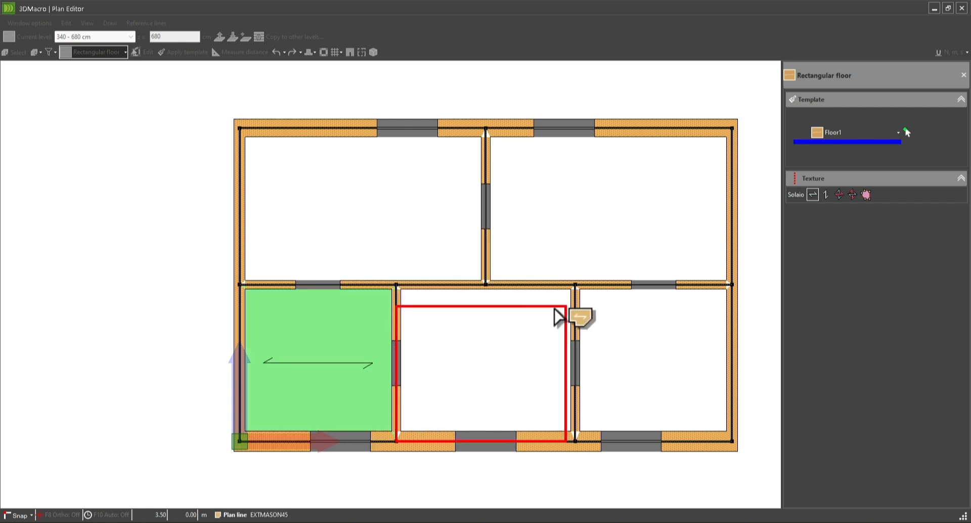
pyautogui.click(576, 293)
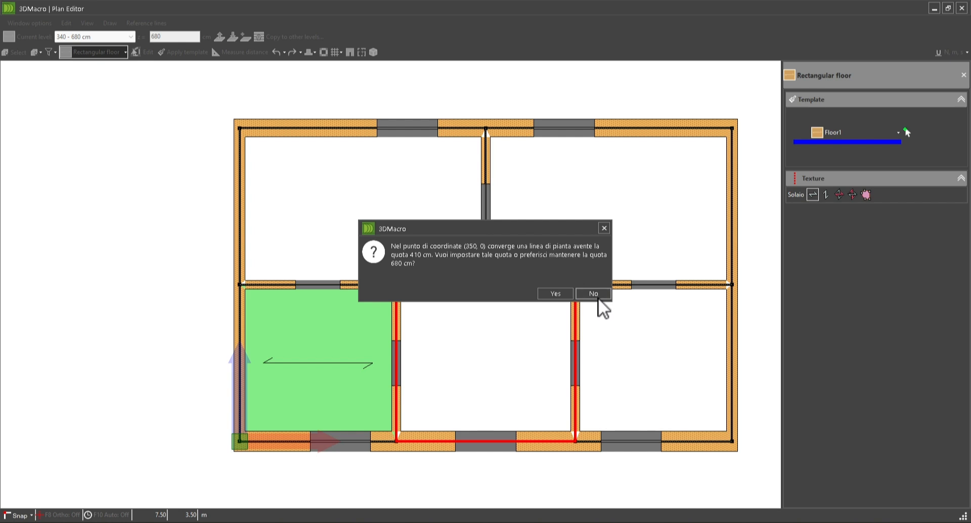
pyautogui.click(598, 297)
pyautogui.click(598, 297)
pyautogui.click(599, 295)
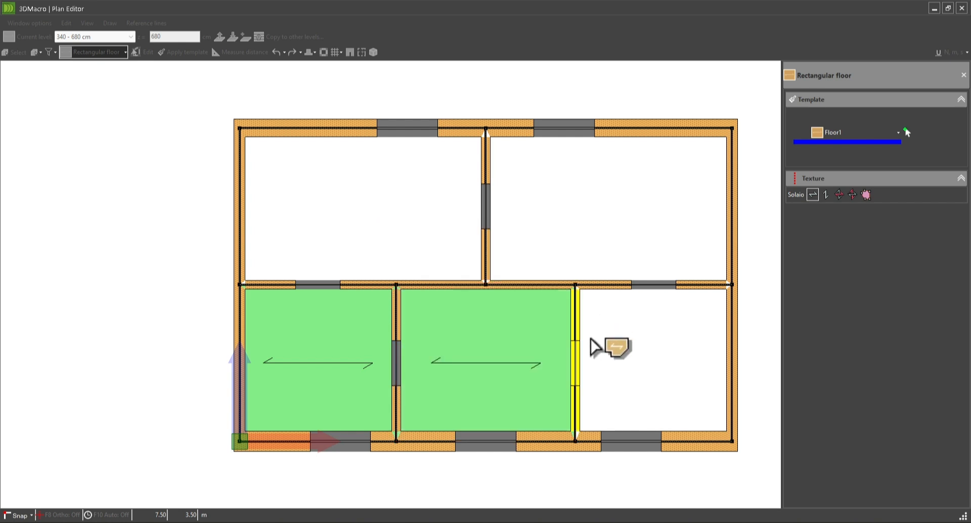
# Draw a horizontally spanning Floor1 rectangular floor over the lower-right room, keeping the 680 cm elevation at its corners.
pyautogui.click(575, 441)
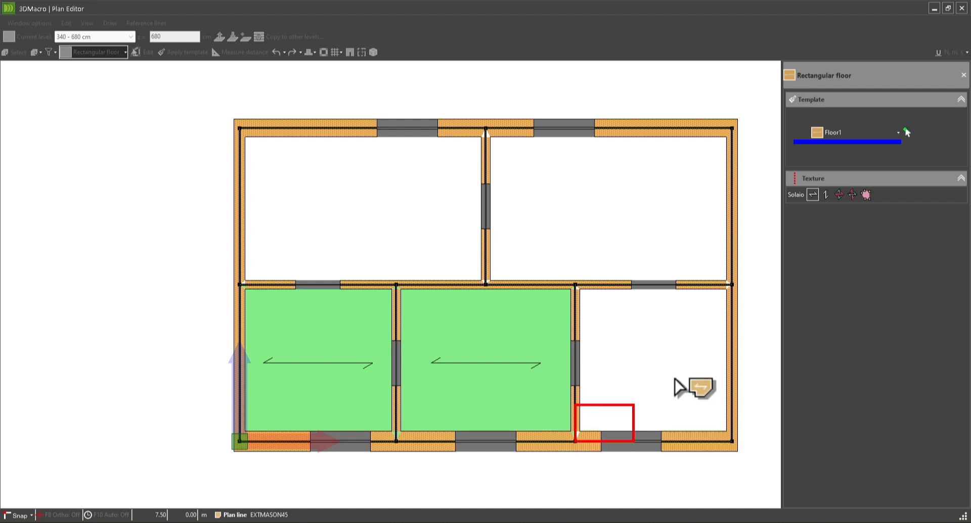
pyautogui.click(730, 288)
pyautogui.click(594, 291)
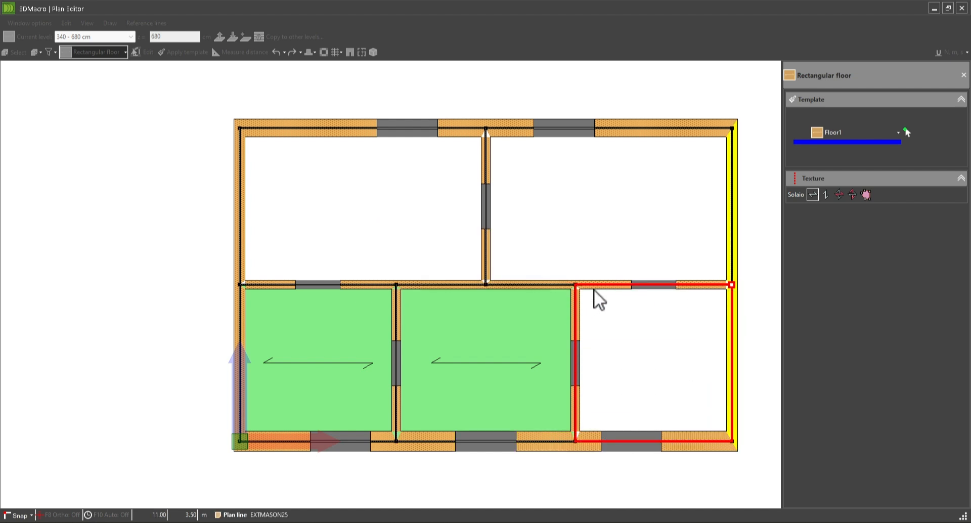
pyautogui.click(594, 290)
pyautogui.click(594, 291)
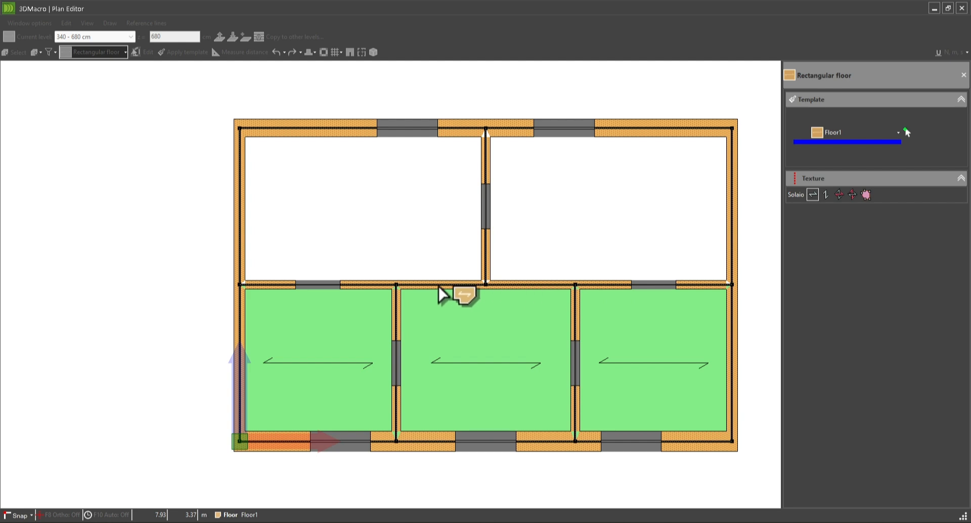
# Draw a horizontally spanning Floor1 rectangular floor over the upper-left room, keeping the 680 cm elevation at its corners.
pyautogui.click(240, 285)
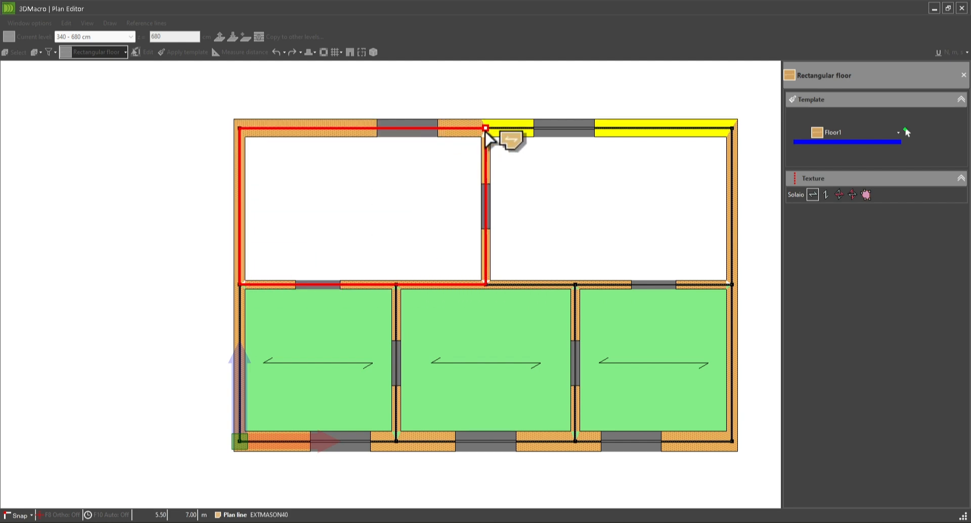
pyautogui.click(486, 129)
pyautogui.click(600, 296)
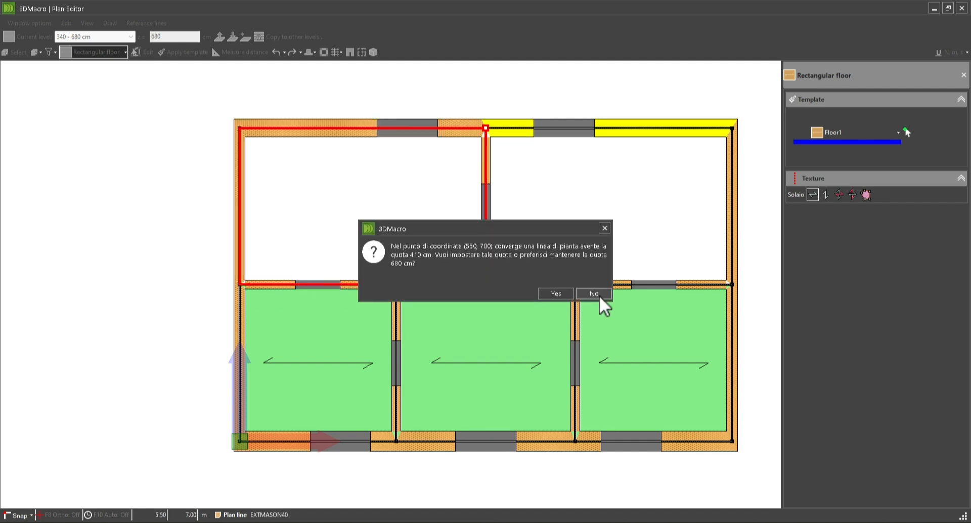
pyautogui.click(600, 296)
pyautogui.click(599, 295)
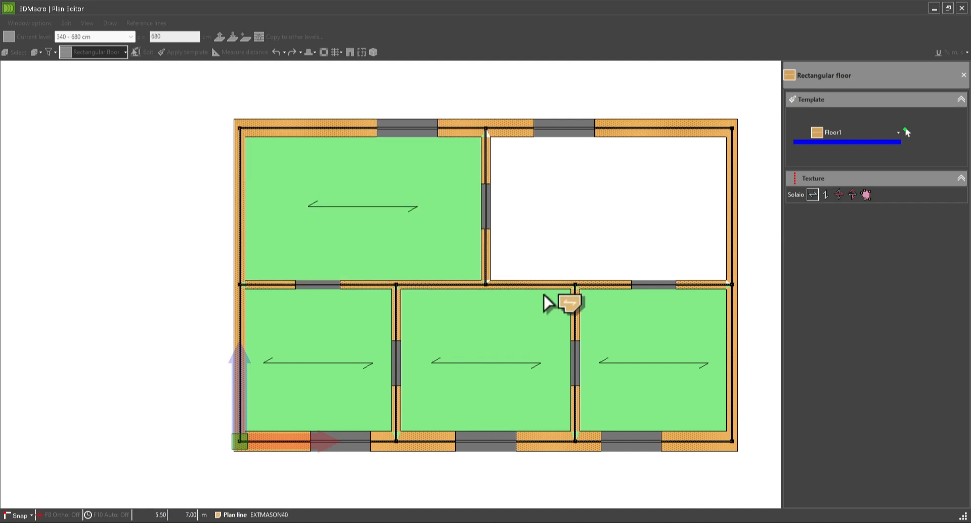
# Draw a horizontally spanning Floor1 rectangular floor over the upper-right room, keeping the 680 cm elevation, and finish the command.
pyautogui.click(490, 285)
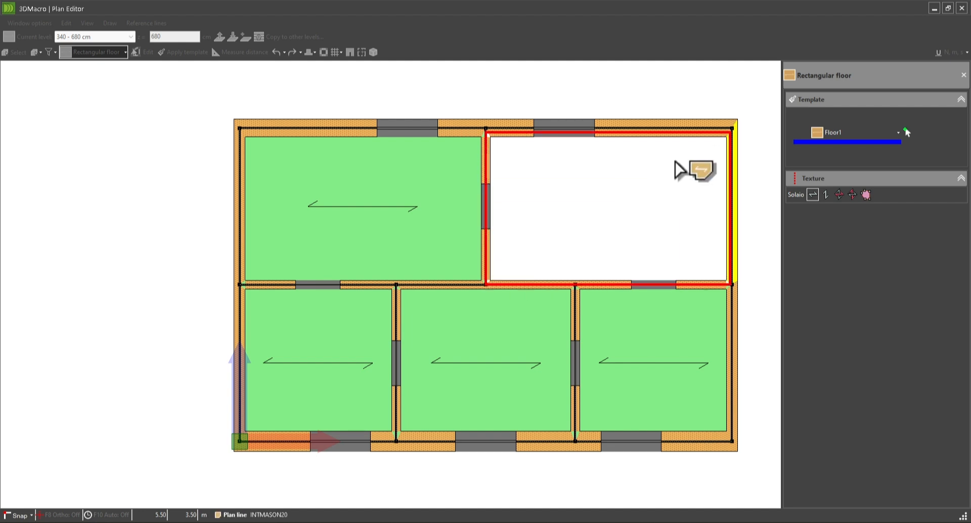
pyautogui.click(735, 129)
pyautogui.click(596, 290)
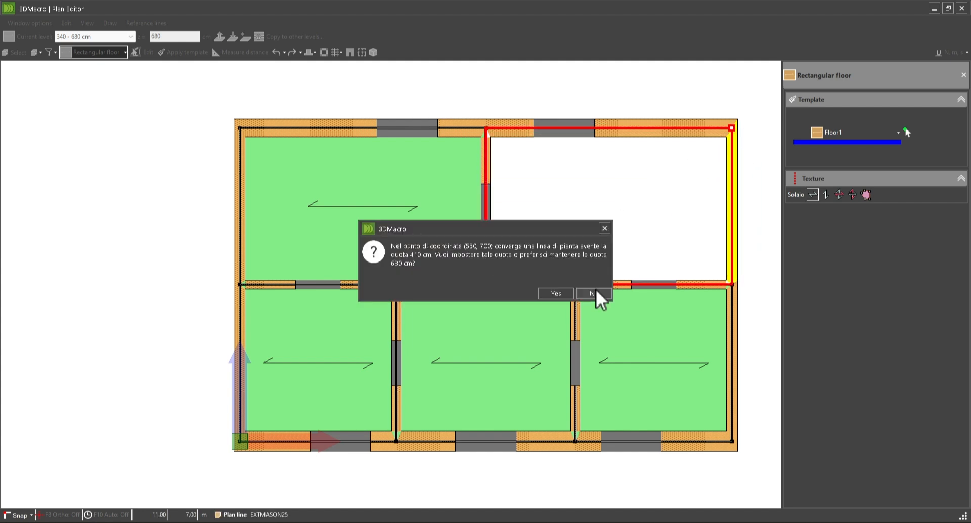
pyautogui.click(596, 290)
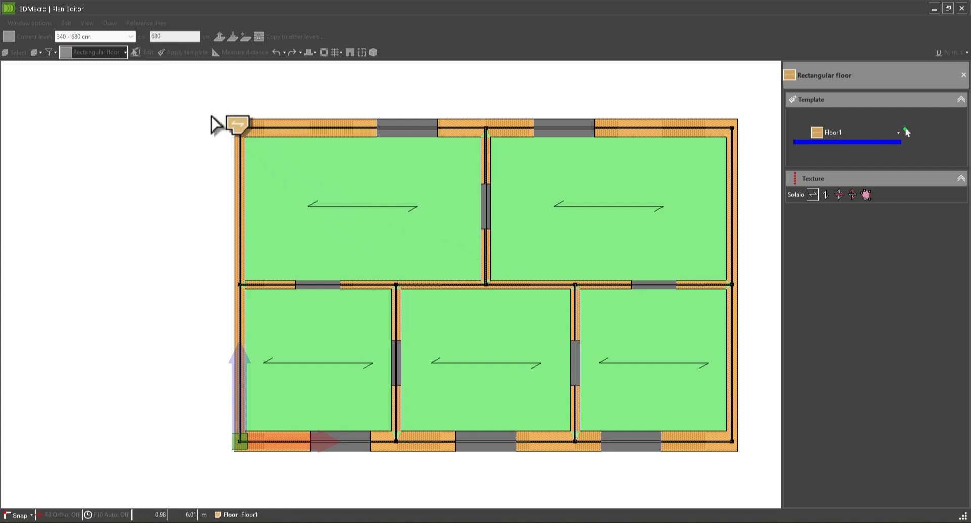
pyautogui.rightClick(172, 84)
pyautogui.click(200, 26)
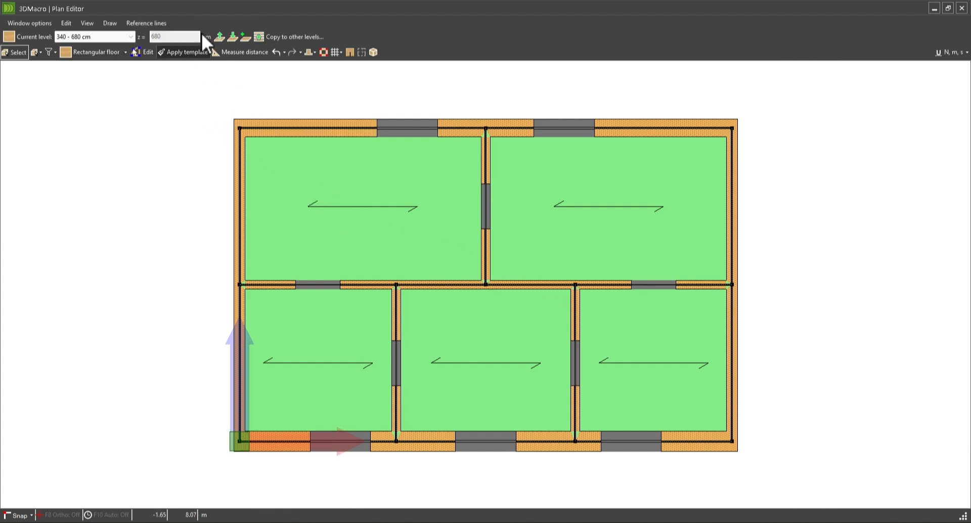
# Change the span direction of the three lower-row floors on the 340 - 680 cm level to the Y direction.
pyautogui.click(135, 52)
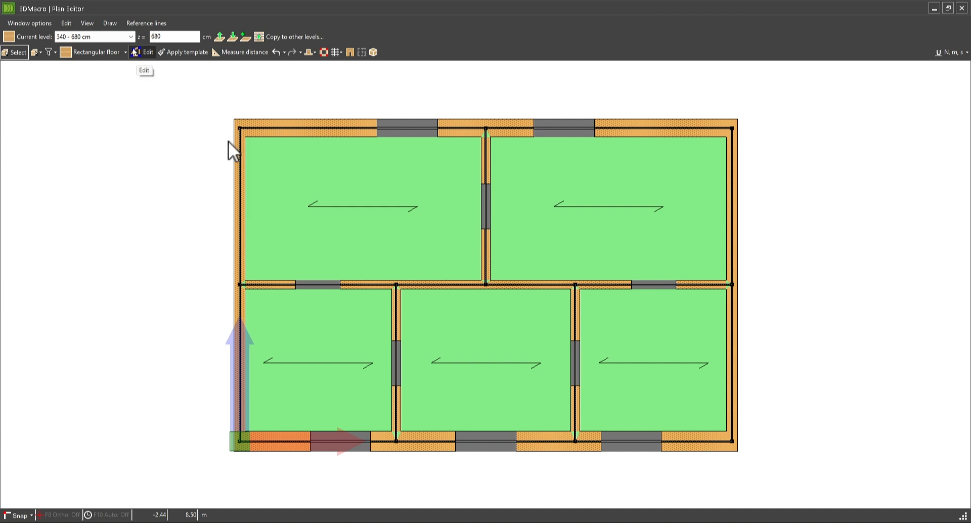
pyautogui.click(334, 379)
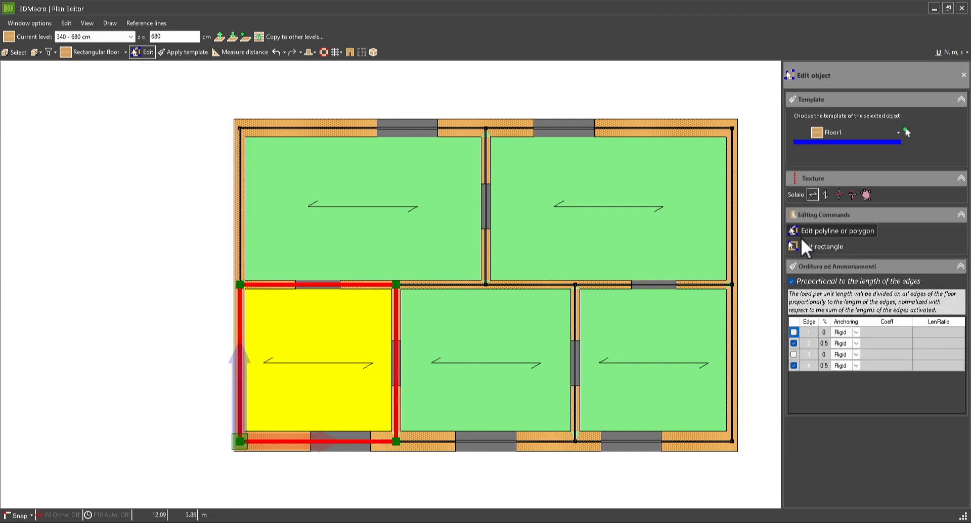
pyautogui.click(826, 197)
pyautogui.click(540, 320)
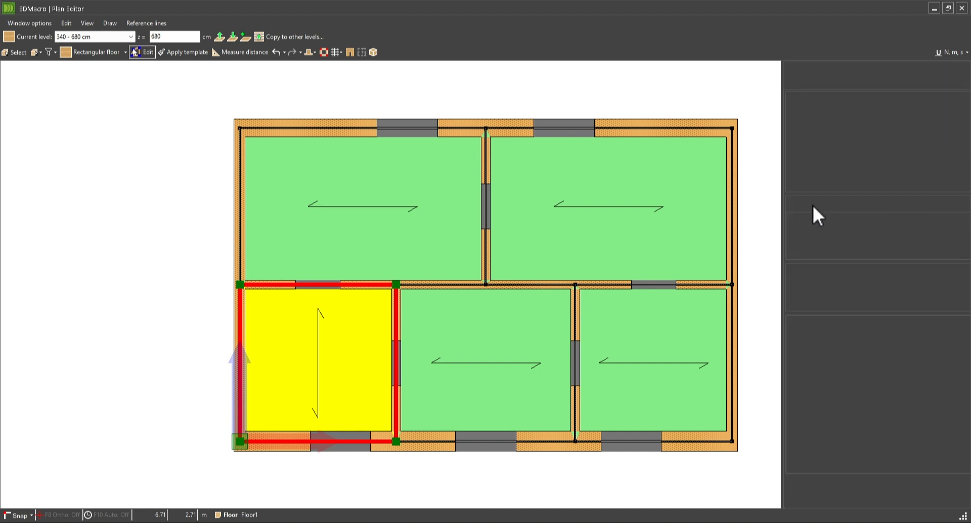
pyautogui.click(828, 198)
pyautogui.click(714, 299)
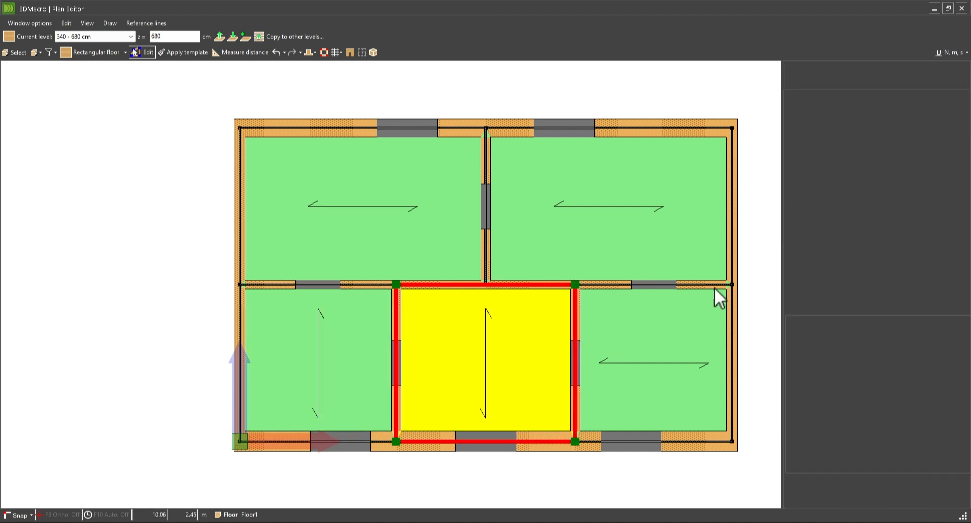
pyautogui.click(826, 195)
# Change the span direction of the upper-left and upper-right floors to the Y direction.
pyautogui.click(377, 238)
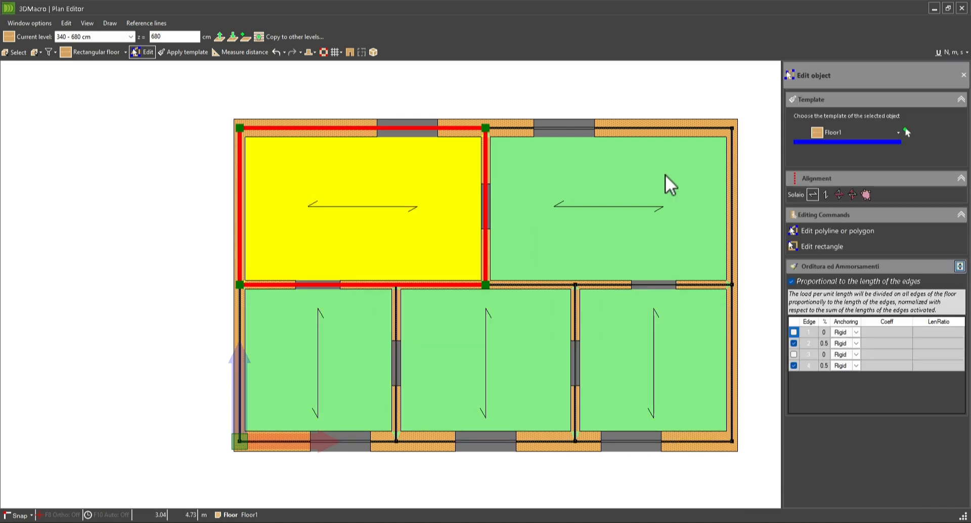
pyautogui.click(826, 195)
pyautogui.click(686, 218)
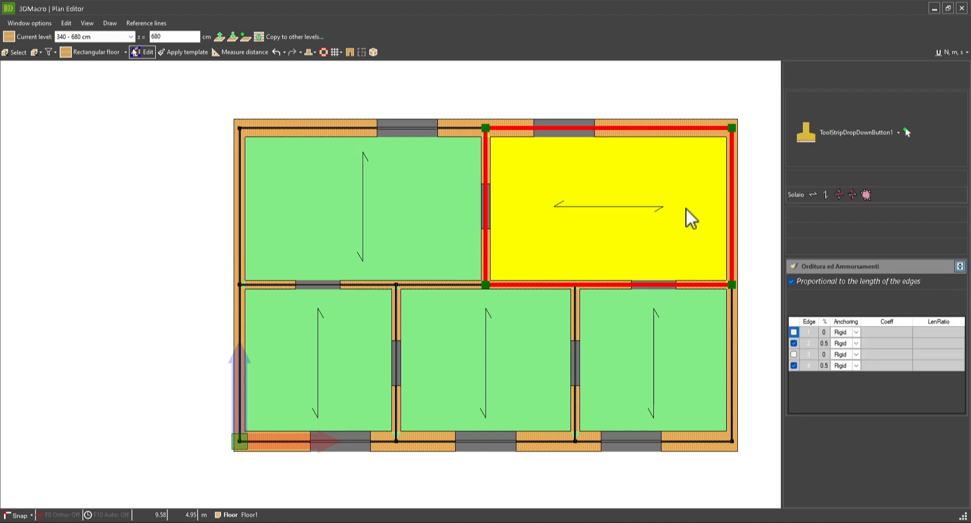
pyautogui.click(825, 195)
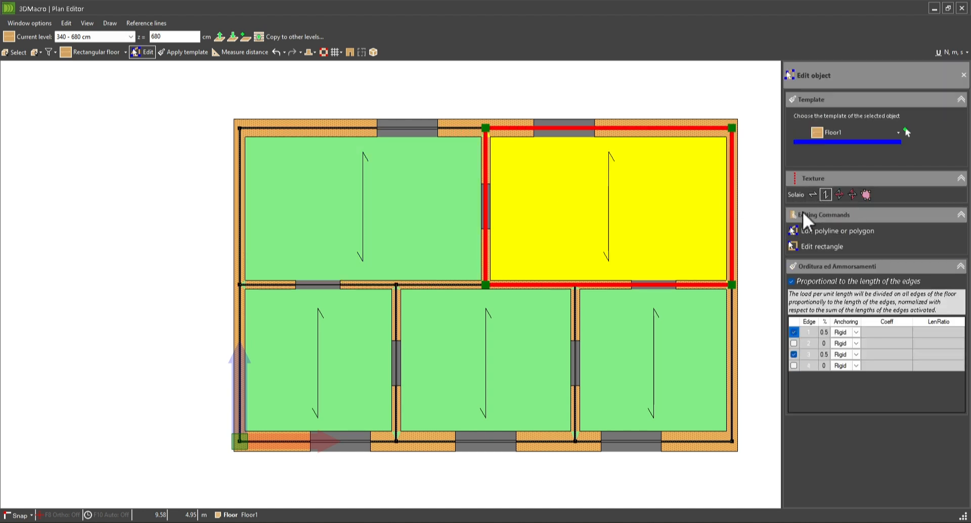
# Check load-bearing edges 1 and 3 of the upper-right, upper-left and lower-right floors on the plan, and finish editing.
pyautogui.click(810, 333)
pyautogui.click(809, 354)
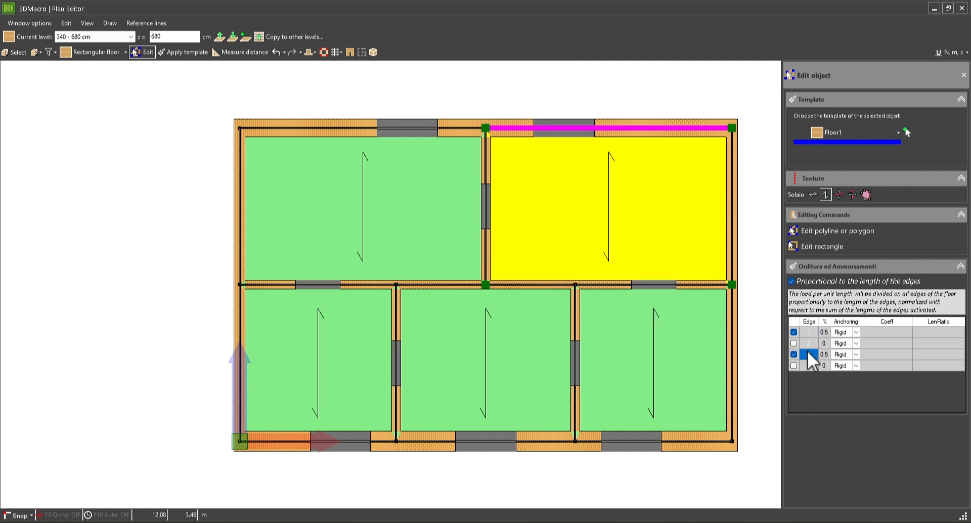
pyautogui.click(436, 247)
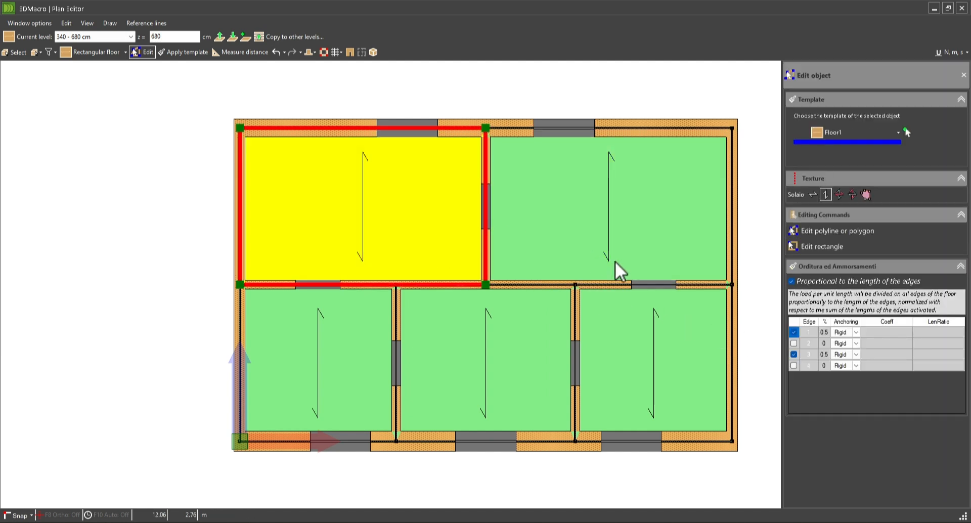
pyautogui.click(808, 333)
pyautogui.click(809, 354)
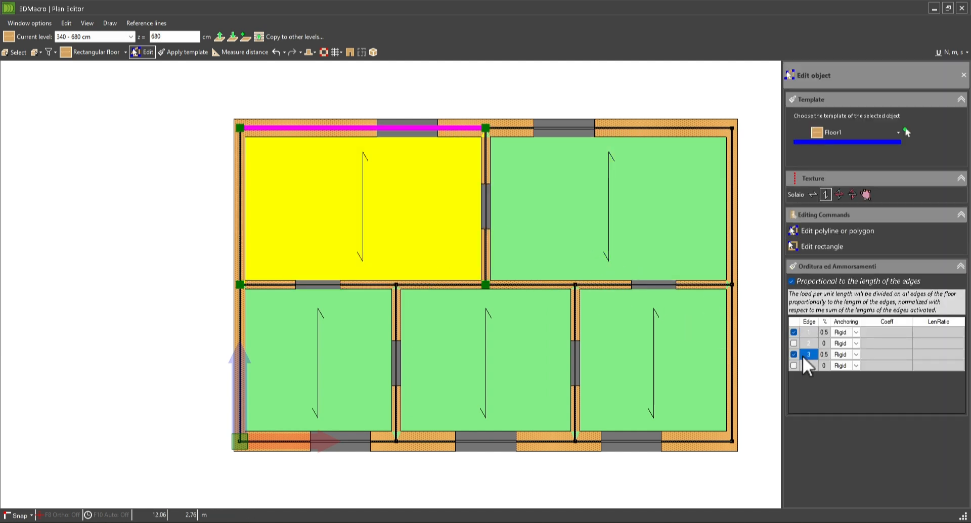
pyautogui.click(654, 374)
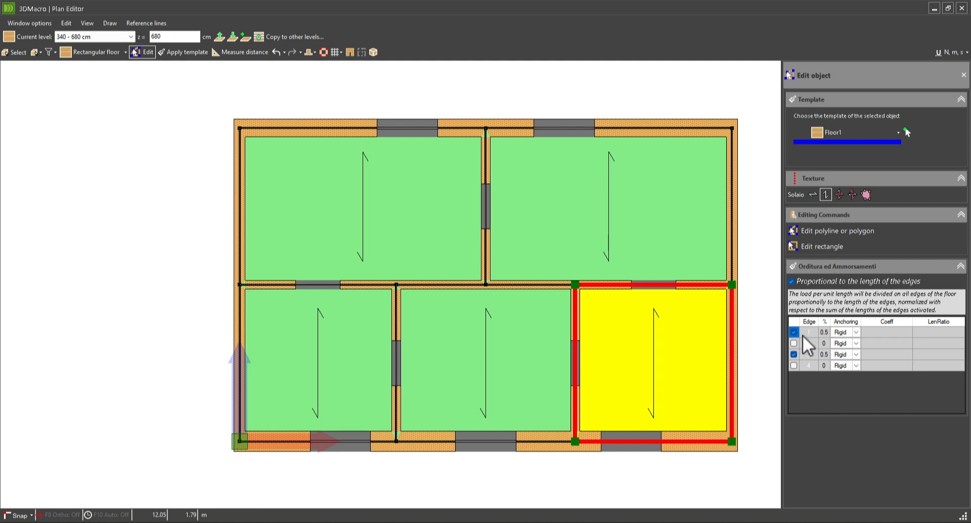
pyautogui.click(808, 332)
pyautogui.click(808, 354)
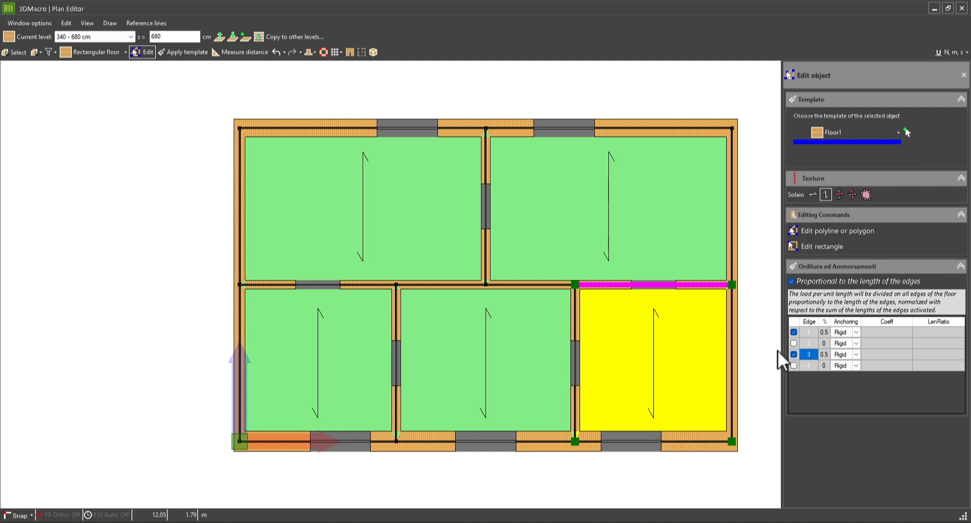
pyautogui.rightClick(296, 86)
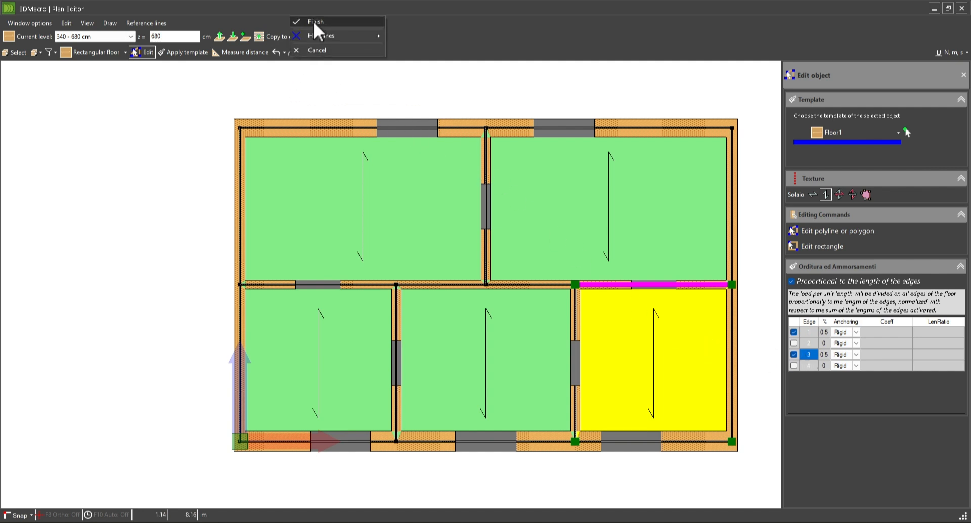
pyautogui.click(296, 22)
# On the 680 - 1020 cm level, draw a Y-direction Floor1 rectangular floor over the lower-left room, keeping the 1020 cm elevation.
pyautogui.click(221, 40)
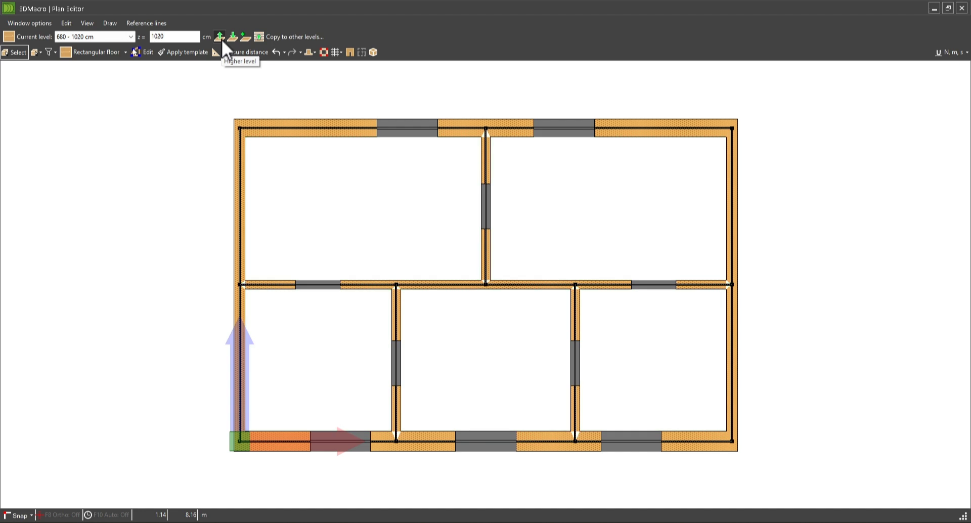
pyautogui.click(108, 54)
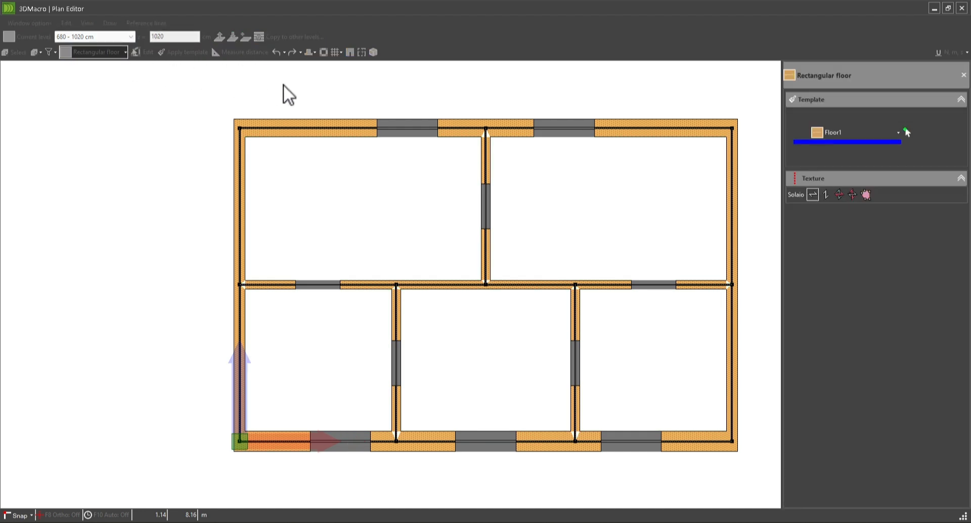
pyautogui.click(826, 194)
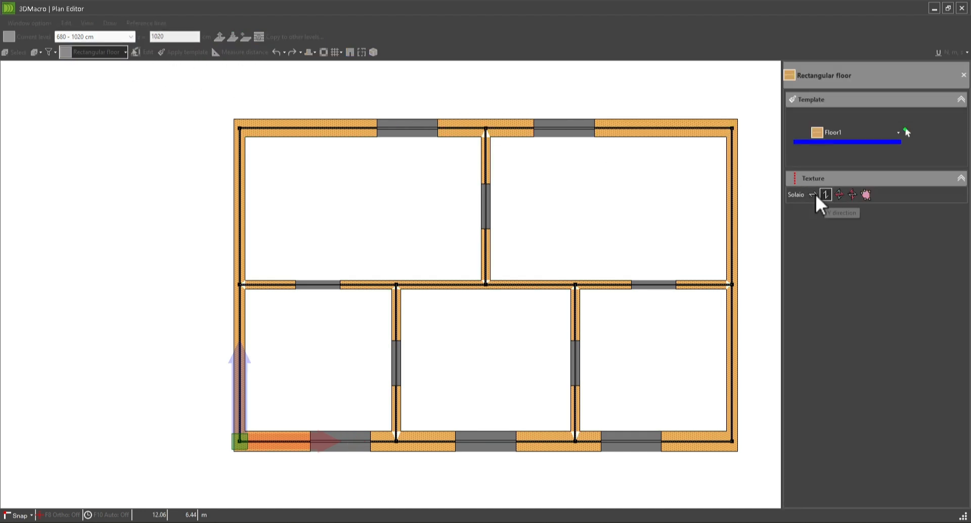
pyautogui.click(239, 441)
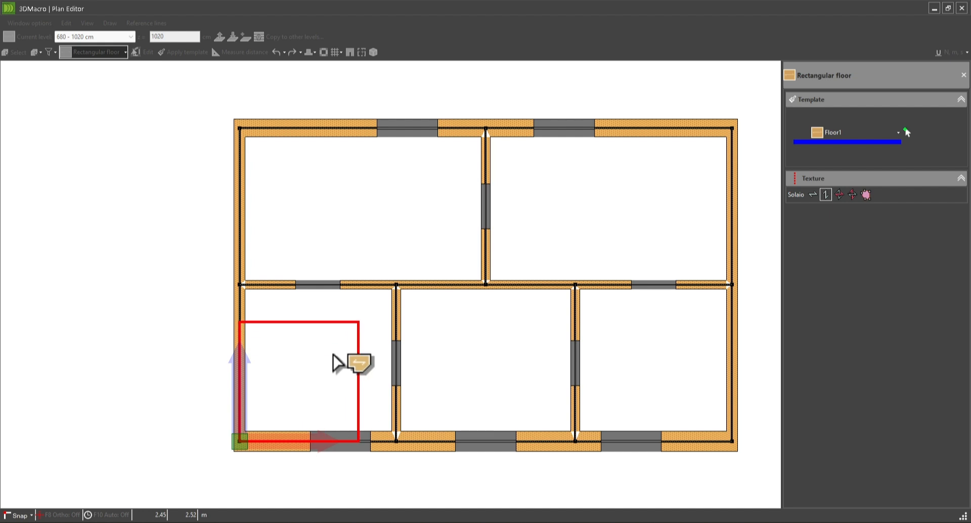
pyautogui.click(397, 286)
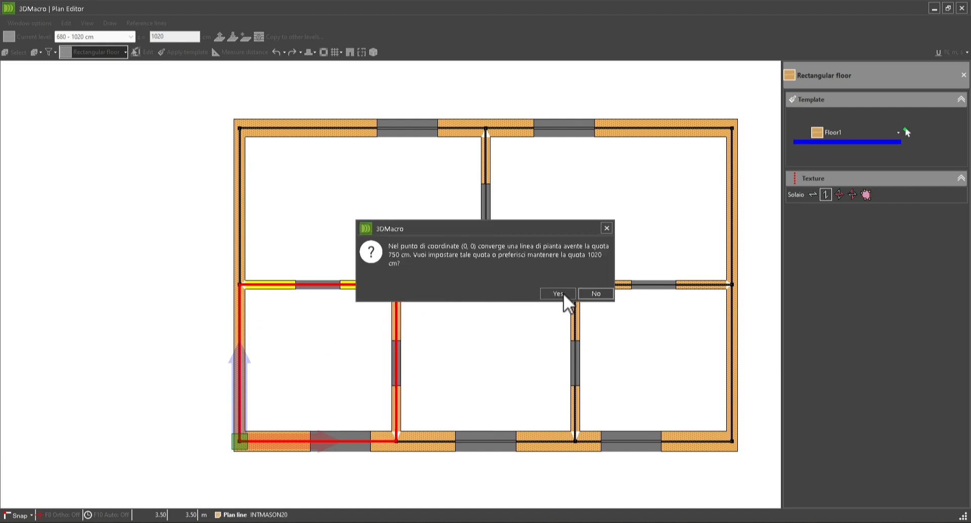
pyautogui.click(585, 295)
pyautogui.click(584, 296)
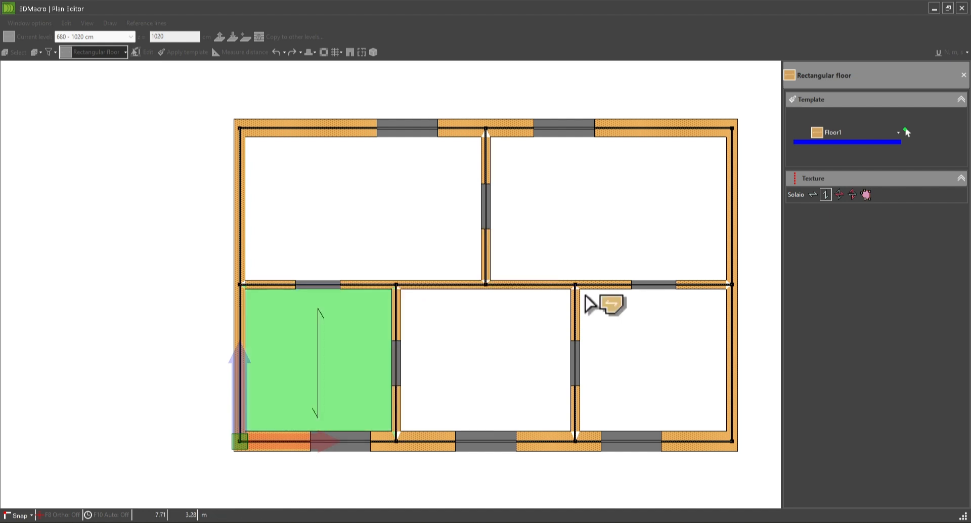
# Draw a Y-direction Floor1 rectangular floor over the lower middle room, keeping the 1020 cm elevation at its corners.
pyautogui.click(396, 440)
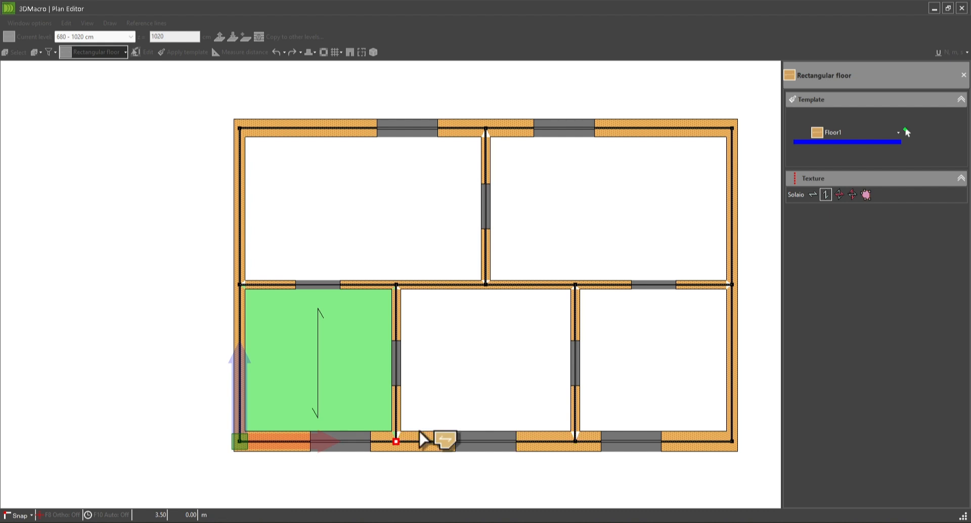
pyautogui.click(577, 286)
pyautogui.click(593, 294)
pyautogui.click(593, 294)
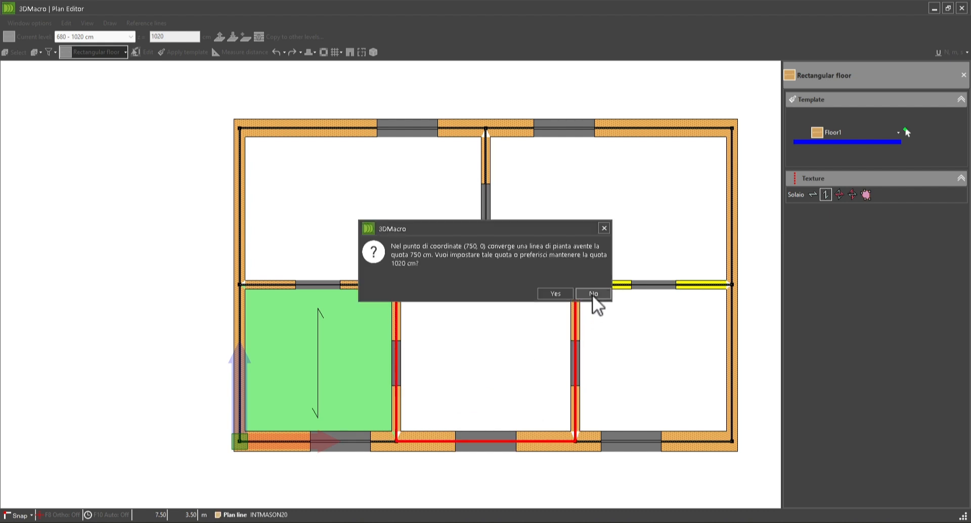
pyautogui.click(593, 295)
pyautogui.click(587, 292)
# Draw a Y-direction Floor1 rectangular floor over the lower-right room, keeping the 1020 cm elevation, and finish the command.
pyautogui.click(576, 441)
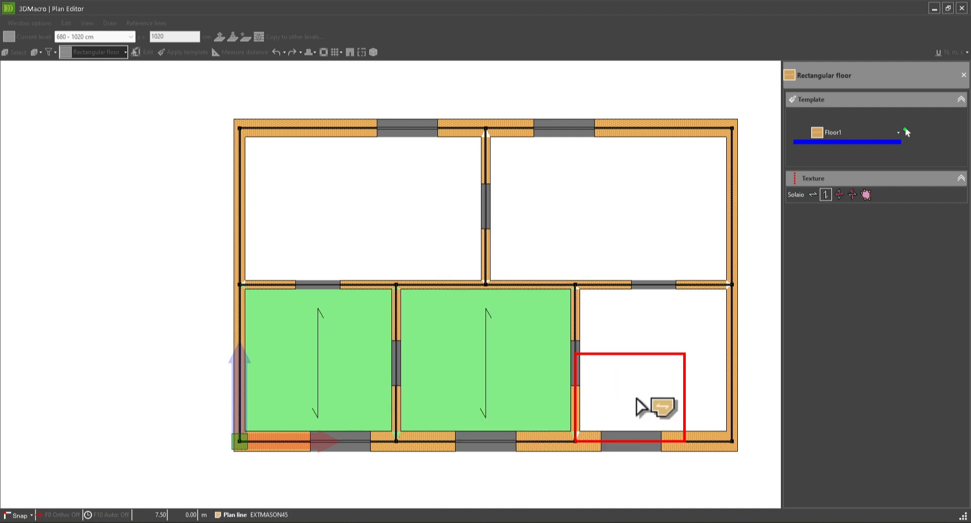
pyautogui.click(733, 285)
pyautogui.click(599, 291)
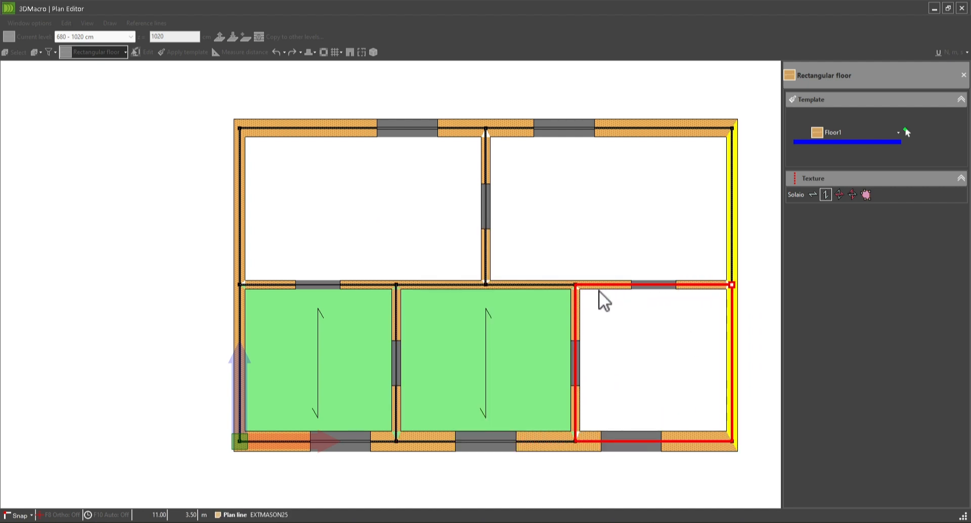
pyautogui.click(599, 291)
pyautogui.click(599, 291)
pyautogui.click(599, 291)
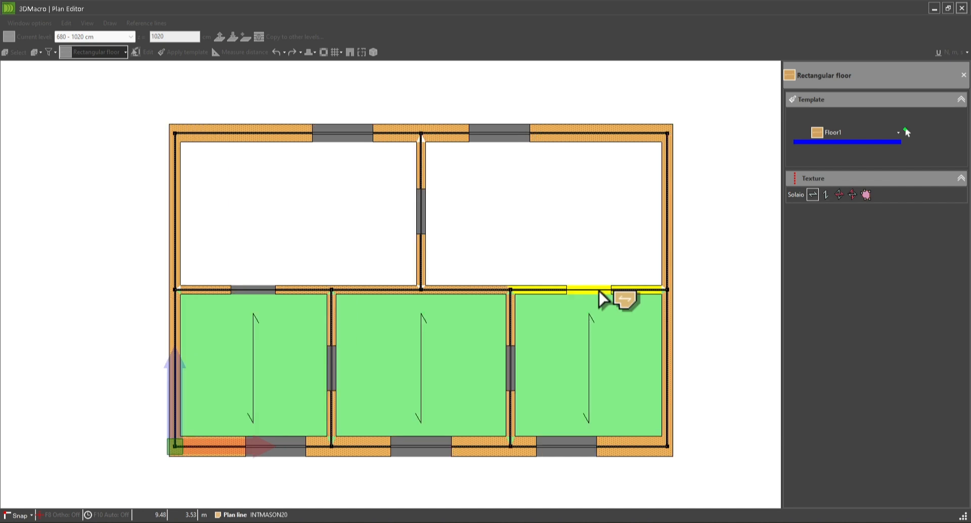
pyautogui.rightClick(368, 98)
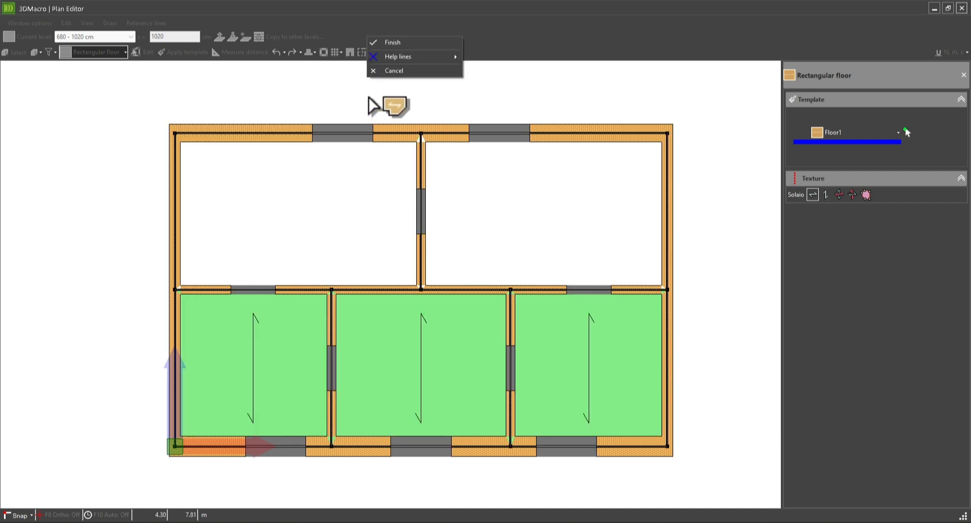
pyautogui.click(393, 44)
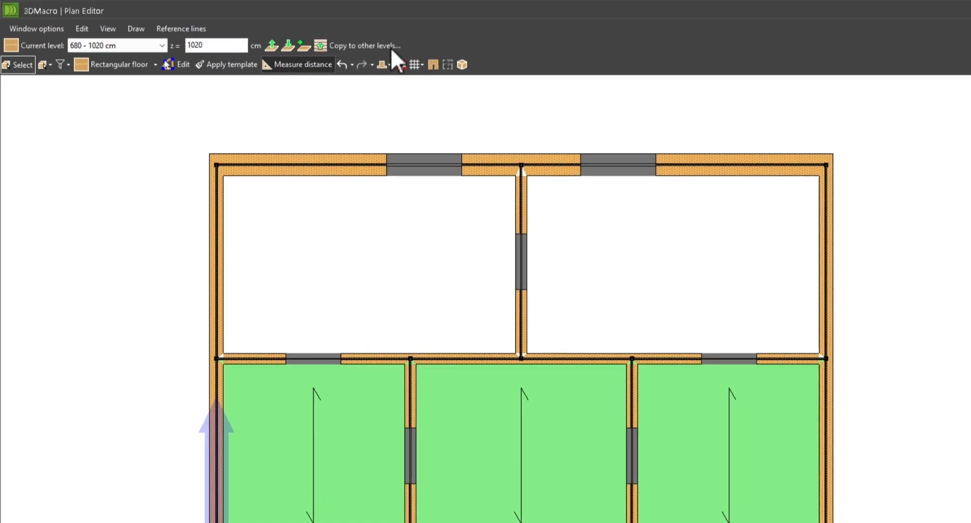
# Return to the 340 - 680 cm level, restrict selection to floors, and select the upper-left and upper-right floors.
pyautogui.click(318, 50)
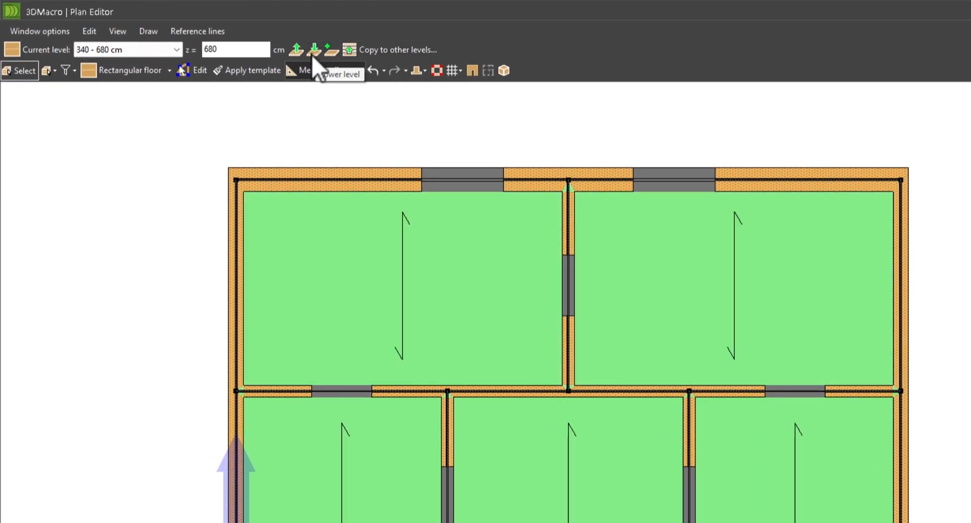
pyautogui.click(54, 72)
pyautogui.click(74, 228)
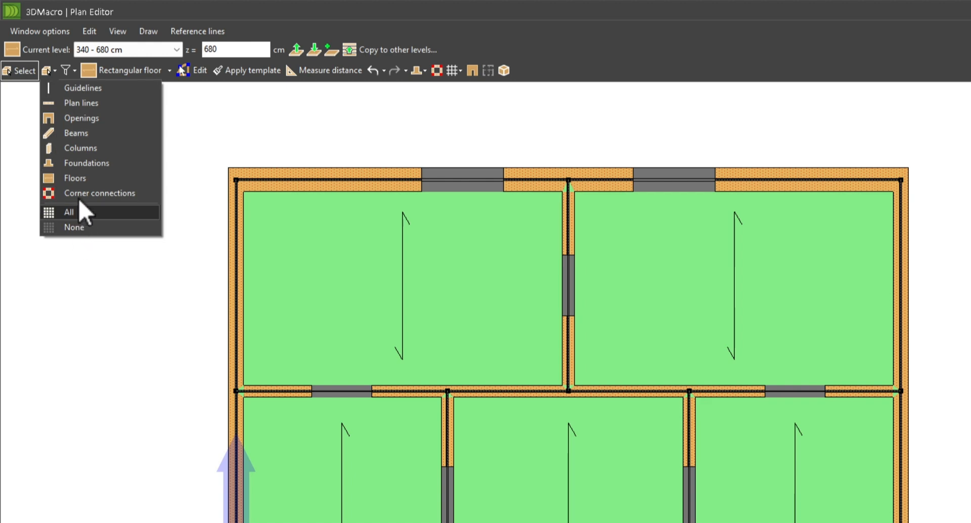
pyautogui.click(76, 178)
pyautogui.moveTo(215, 155); pyautogui.dragTo(936, 399)
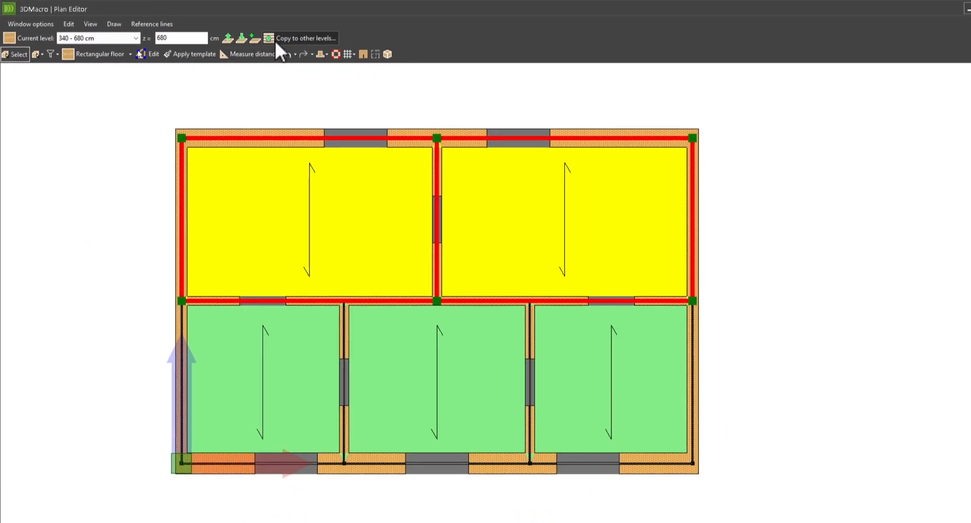
# Paste only the selected floors to all higher levels and clear the selection.
pyautogui.click(374, 49)
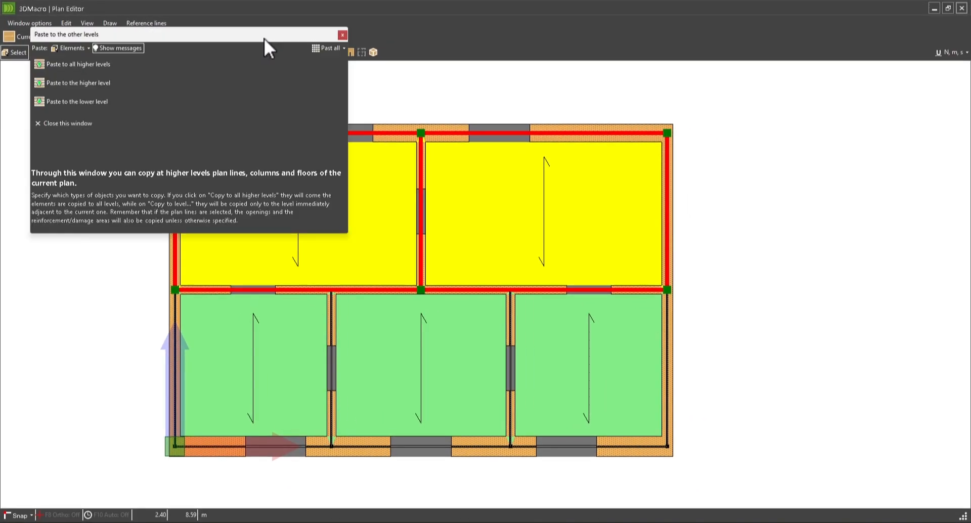
pyautogui.click(315, 49)
pyautogui.click(337, 69)
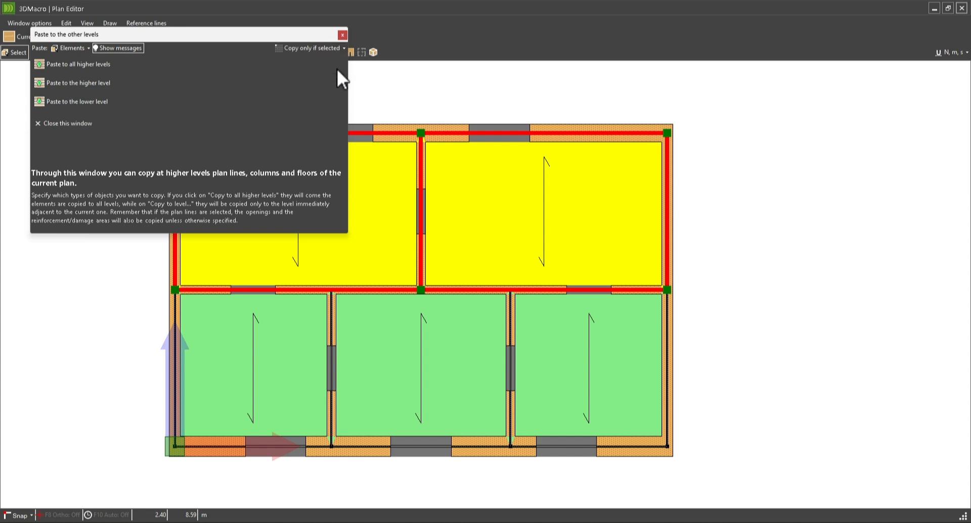
pyautogui.click(69, 65)
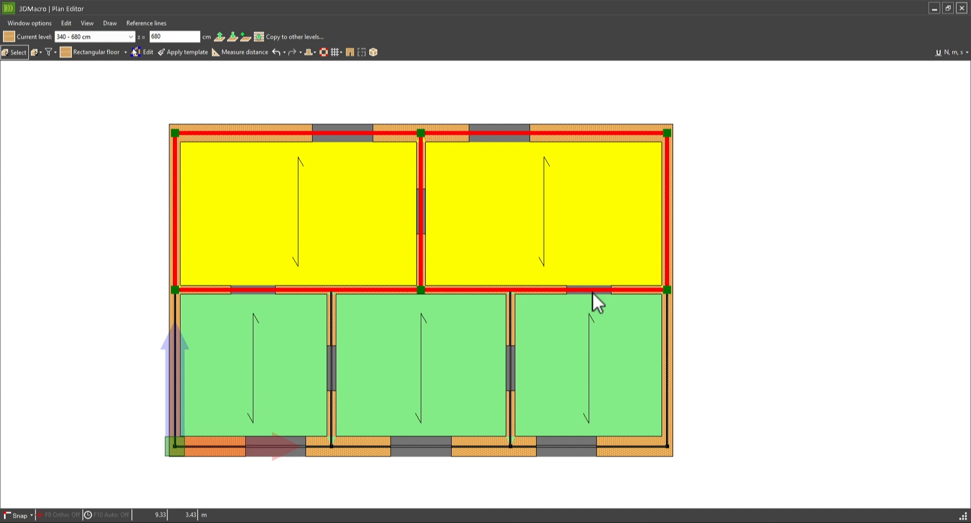
pyautogui.press('Escape')
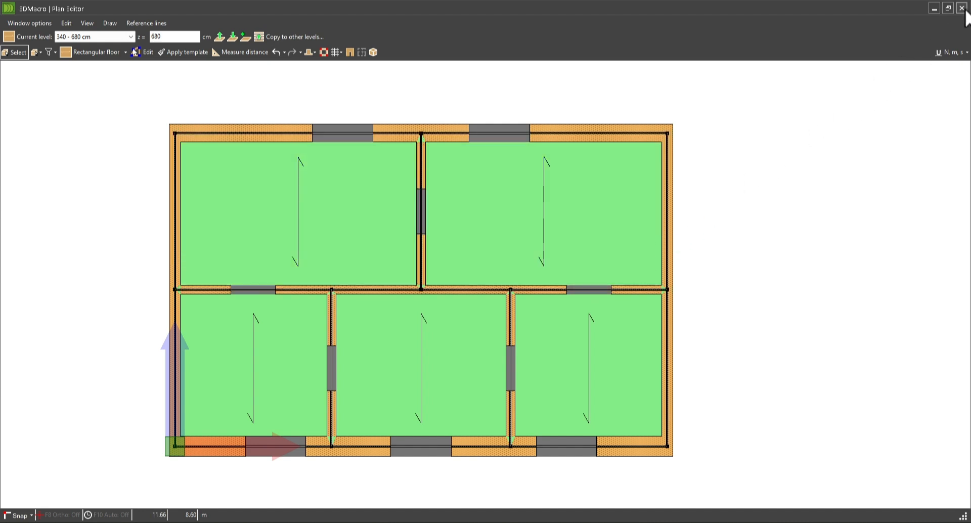
# Close the plan editor and rotate the 3D model to inspect the building with its floors.
pyautogui.click(962, 8)
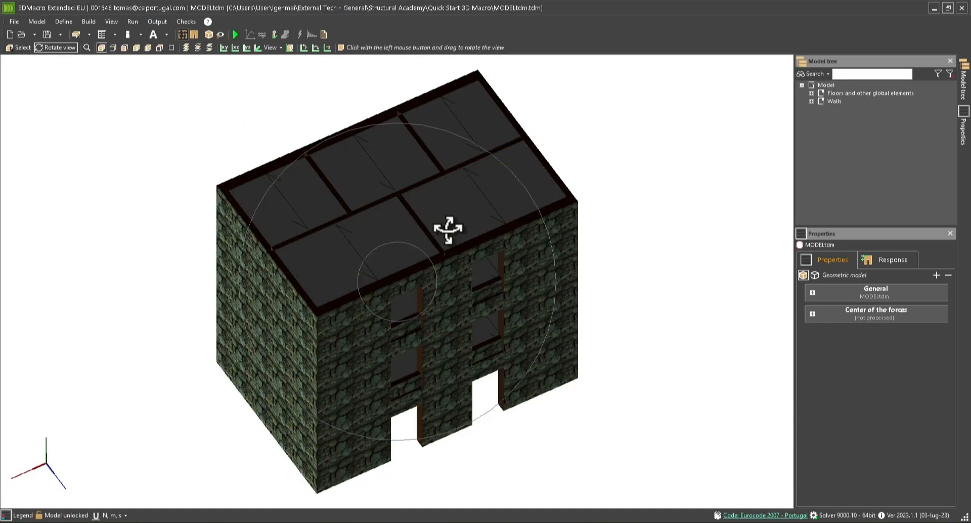
pyautogui.moveTo(458, 230); pyautogui.dragTo(497, 212)
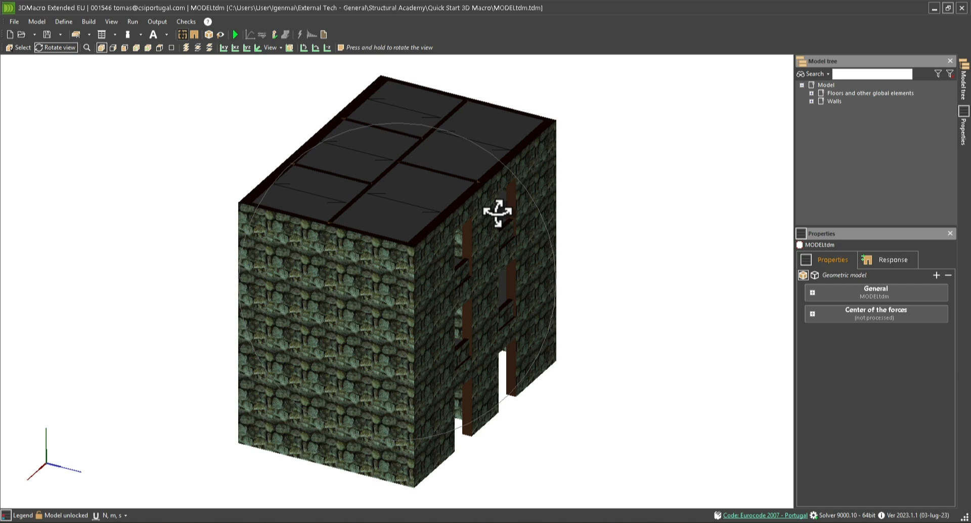
# Open the area load definitions and rename the existing Area1 load as Floors.
pyautogui.moveTo(498, 213); pyautogui.dragTo(463, 199)
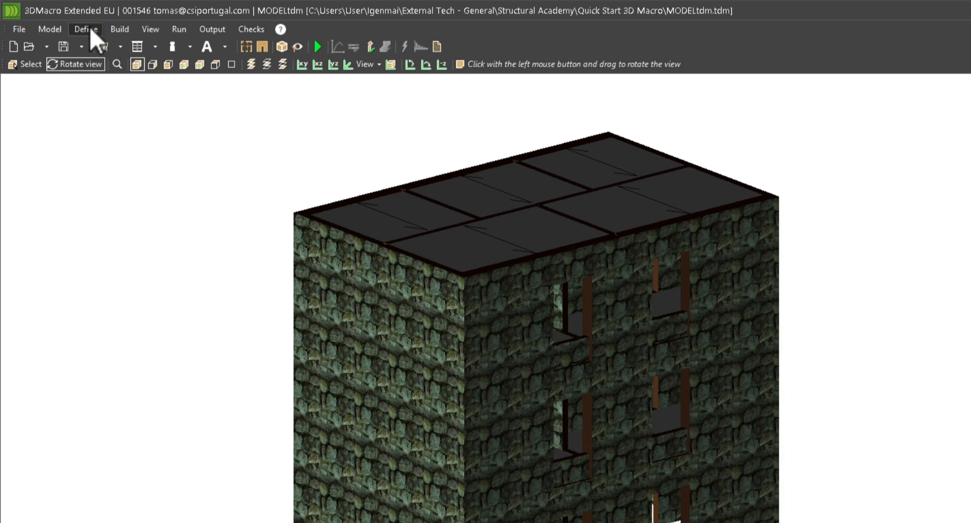
pyautogui.click(90, 31)
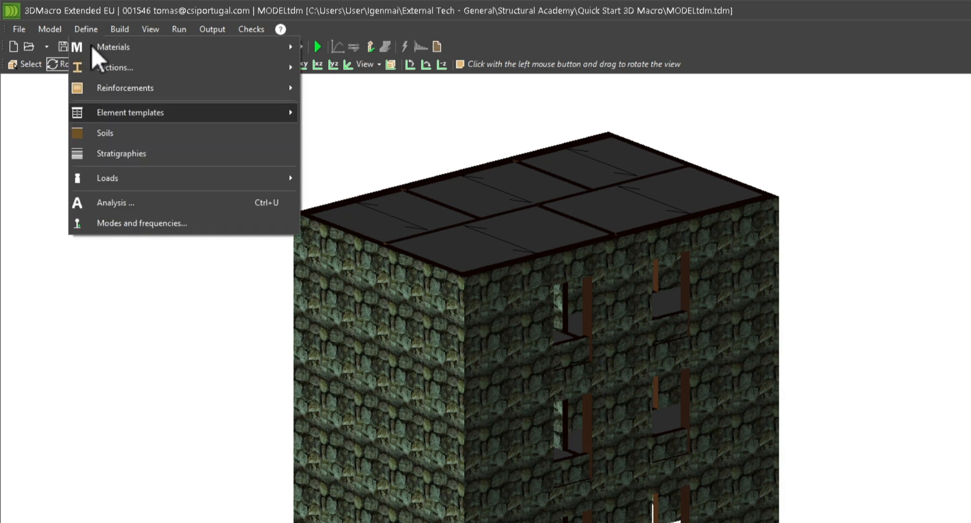
pyautogui.moveTo(188, 178)
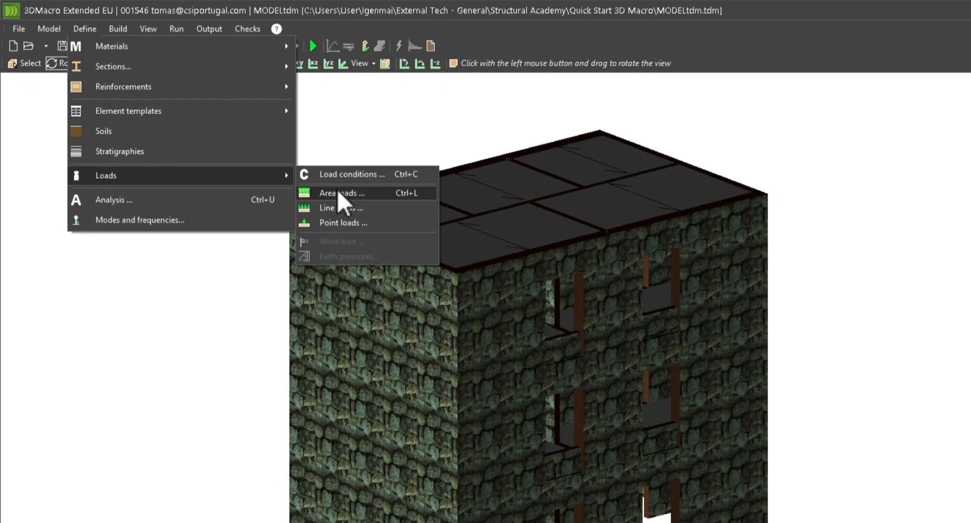
pyautogui.click(338, 196)
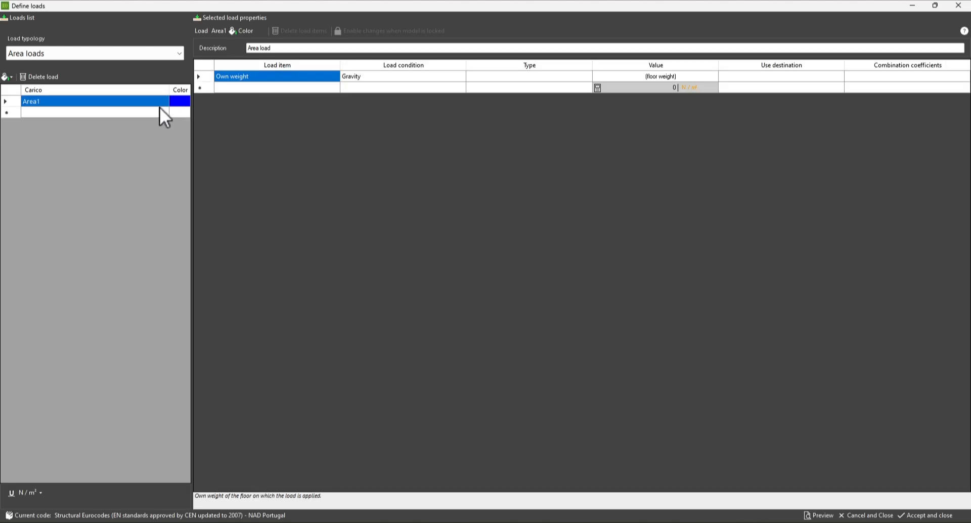
pyautogui.click(42, 102)
pyautogui.write('Floors')
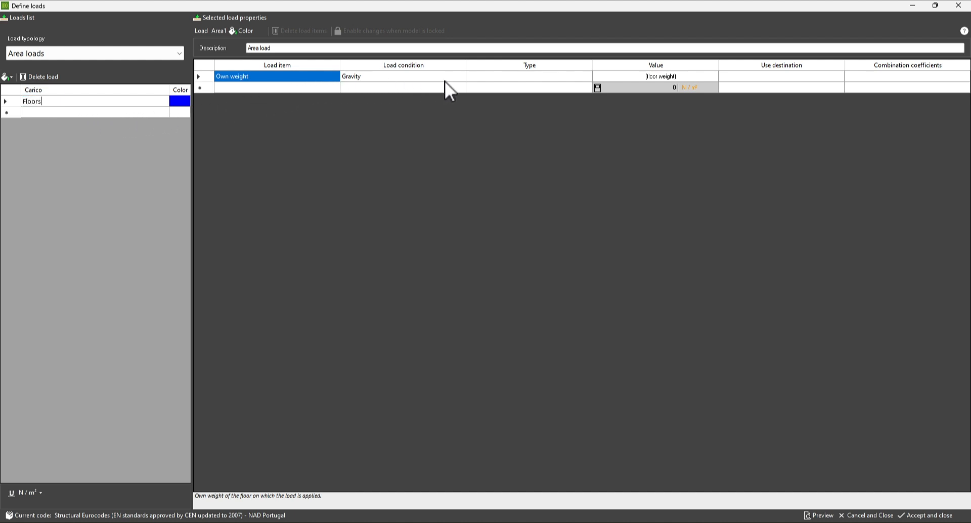
# Add a Live item to the Floors load with the Variable condition, keeping type A1, 2000 N/m² and use destination A. Domestic and residential areas.
pyautogui.click(315, 86)
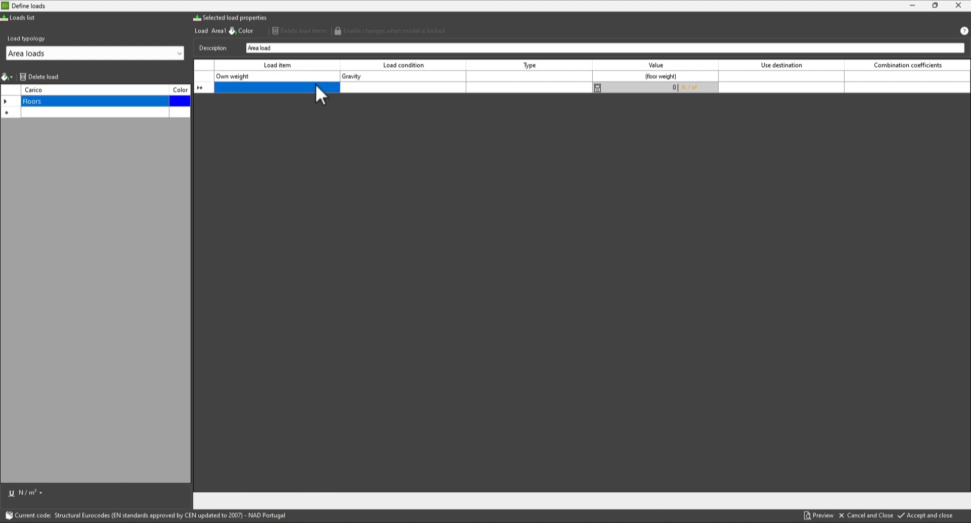
pyautogui.click(315, 86)
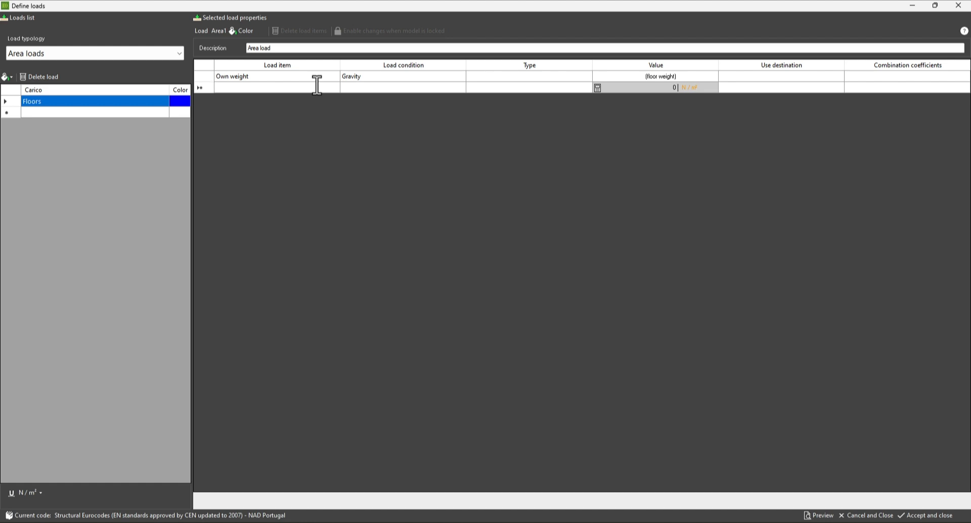
pyautogui.write('Live')
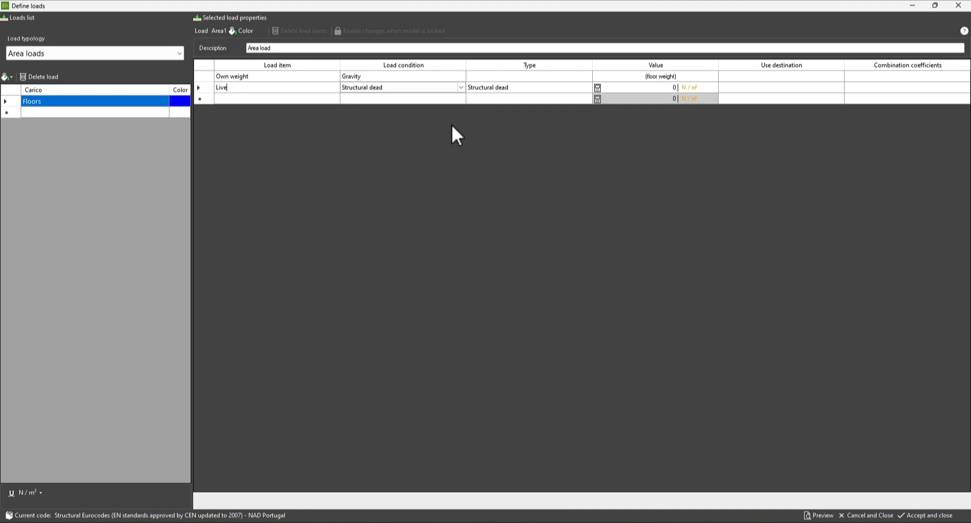
pyautogui.click(460, 89)
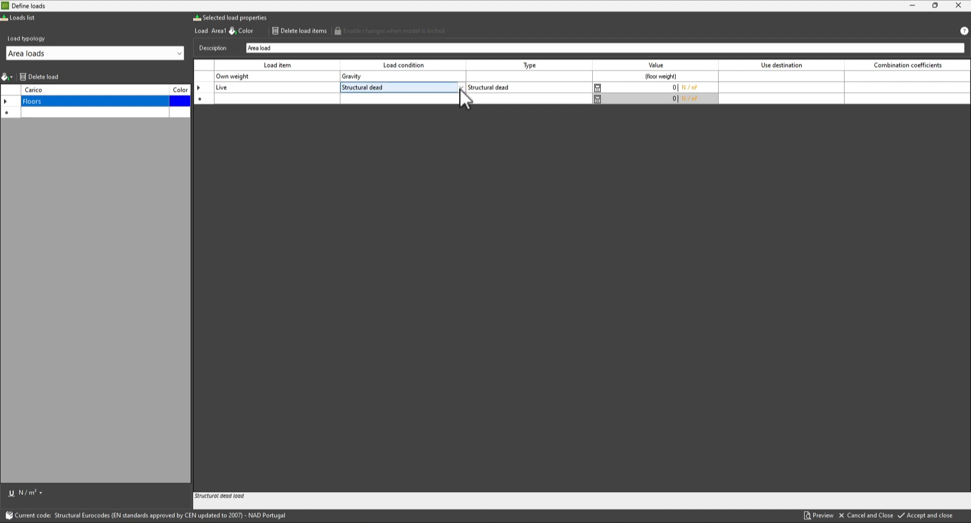
pyautogui.click(460, 89)
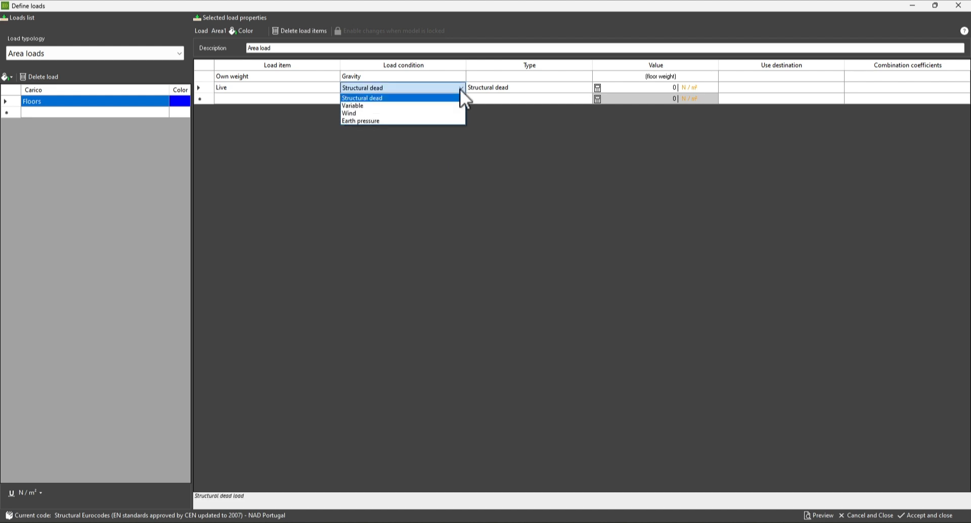
pyautogui.click(424, 105)
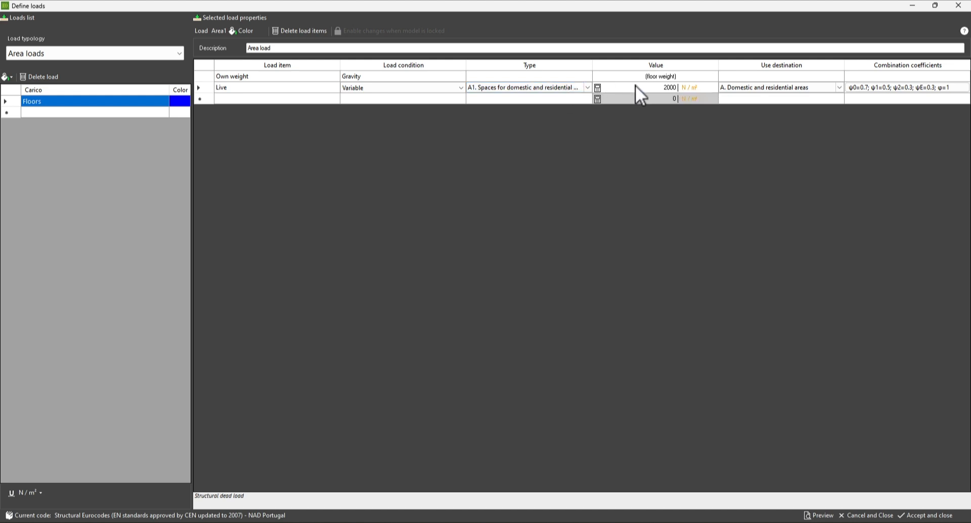
pyautogui.click(839, 89)
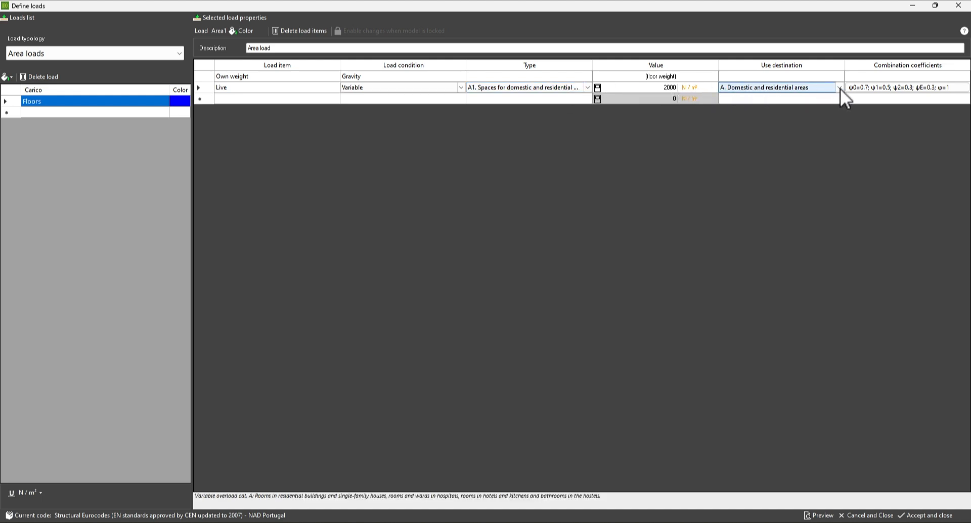
pyautogui.click(839, 89)
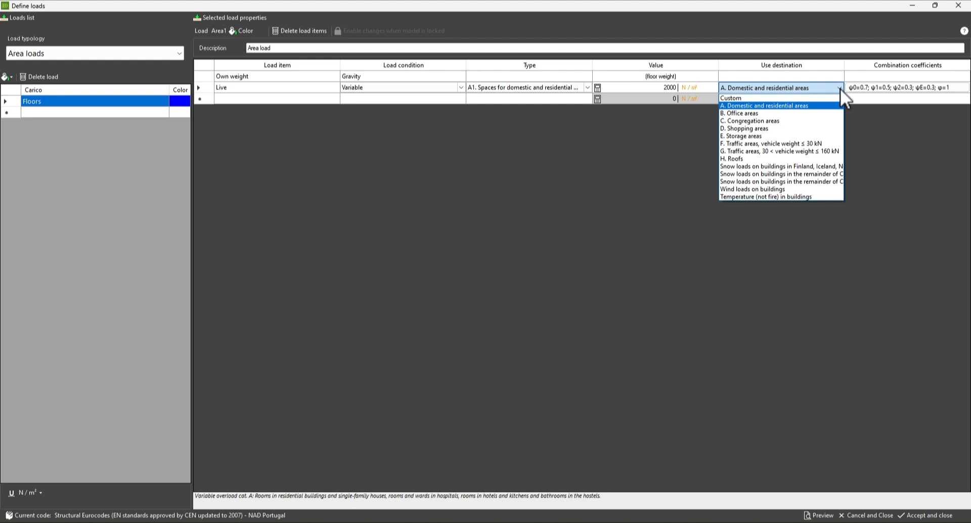
pyautogui.click(817, 104)
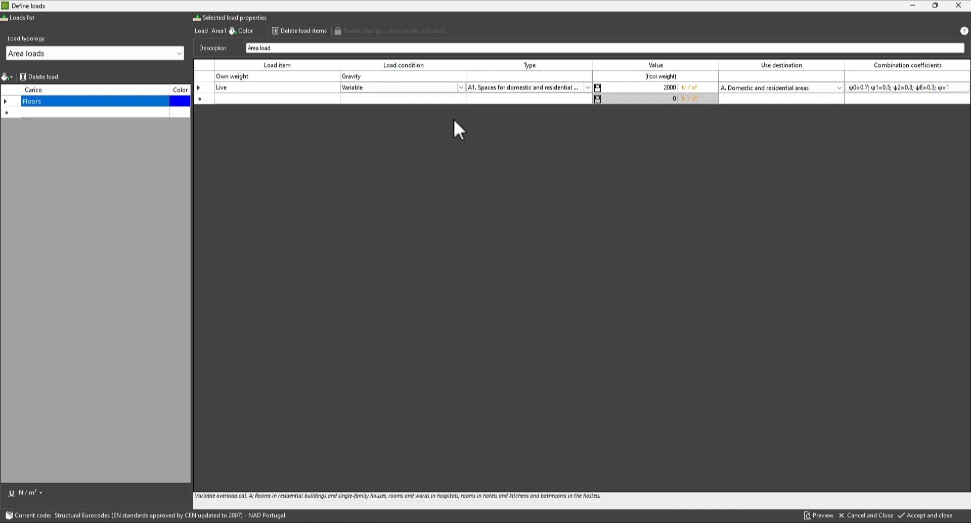
# Add a second area load named Roof to the loads list.
pyautogui.click(64, 114)
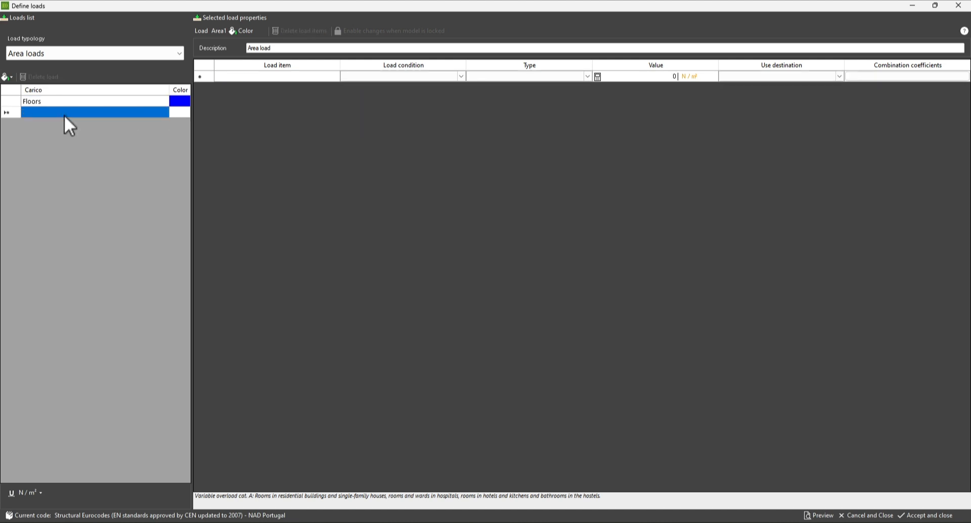
pyautogui.click(65, 115)
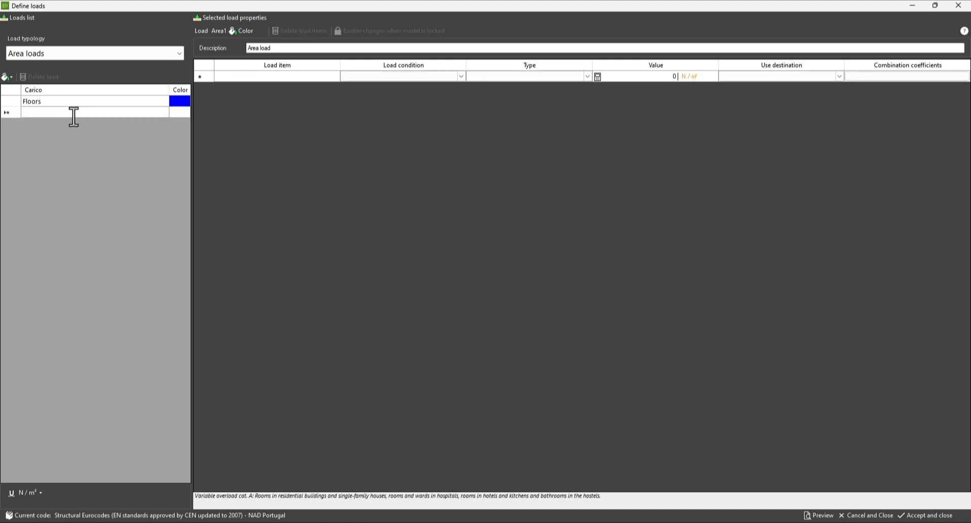
pyautogui.write('Roof')
pyautogui.press('Return')
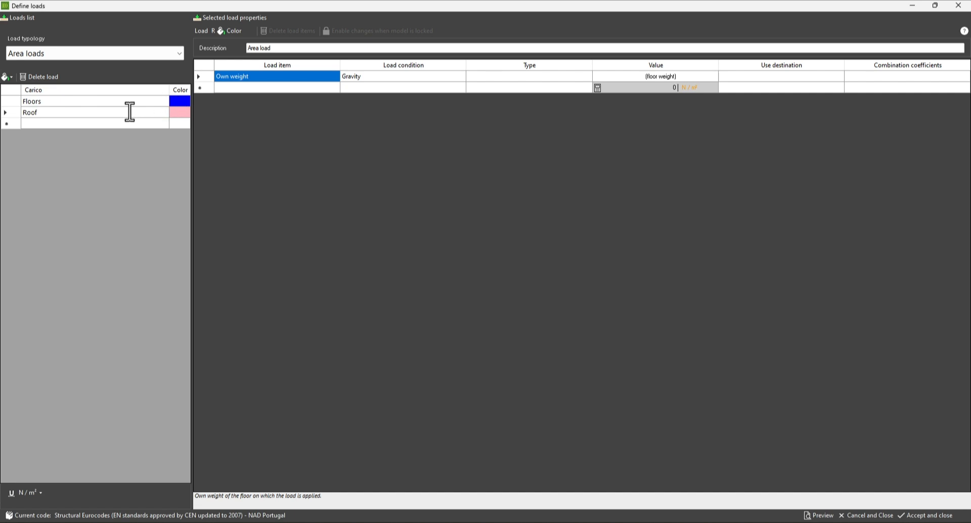
# Add a Live item to the Roof load and set its load condition to Variable.
pyautogui.click(310, 87)
pyautogui.click(309, 87)
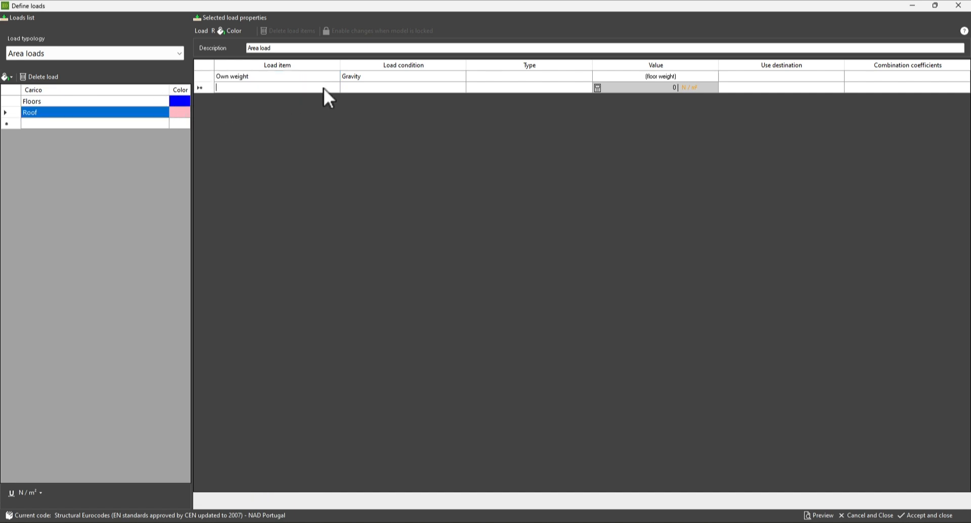
pyautogui.write('Live')
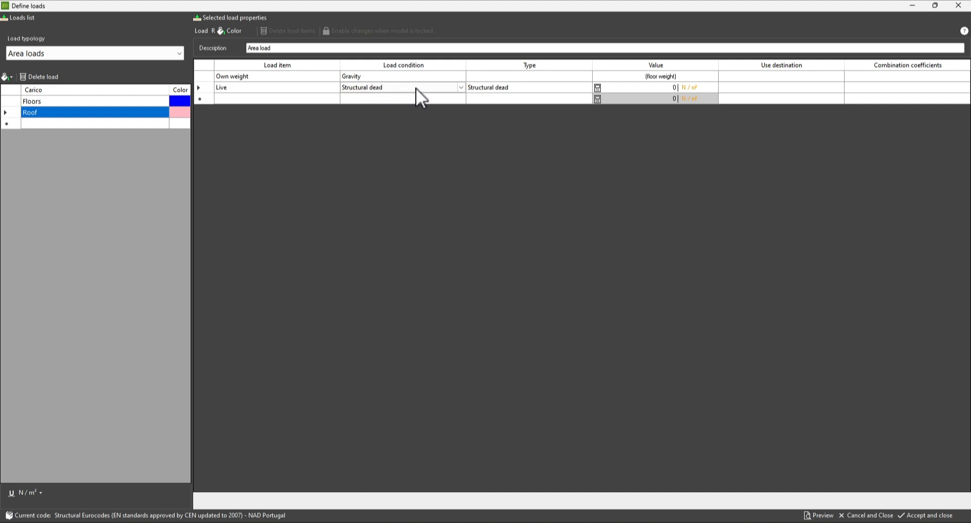
pyautogui.click(453, 88)
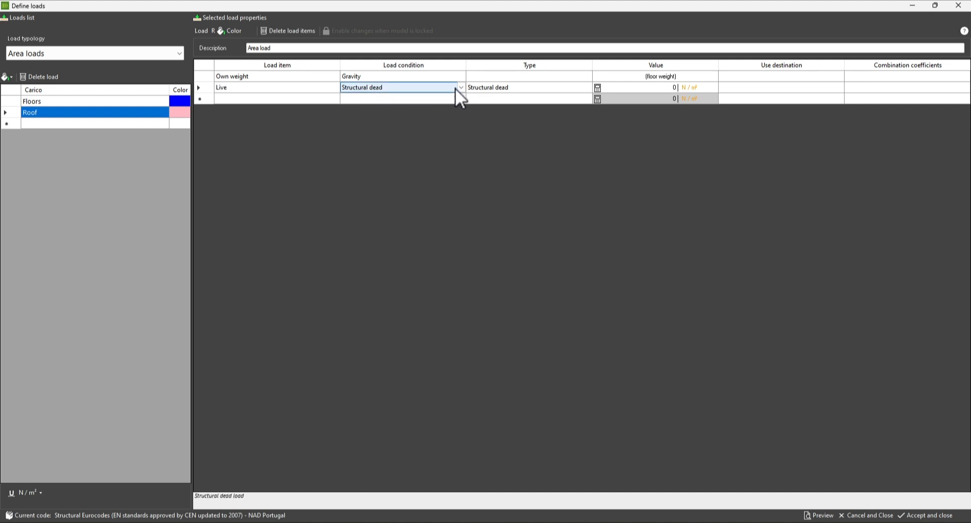
pyautogui.click(460, 88)
pyautogui.click(389, 109)
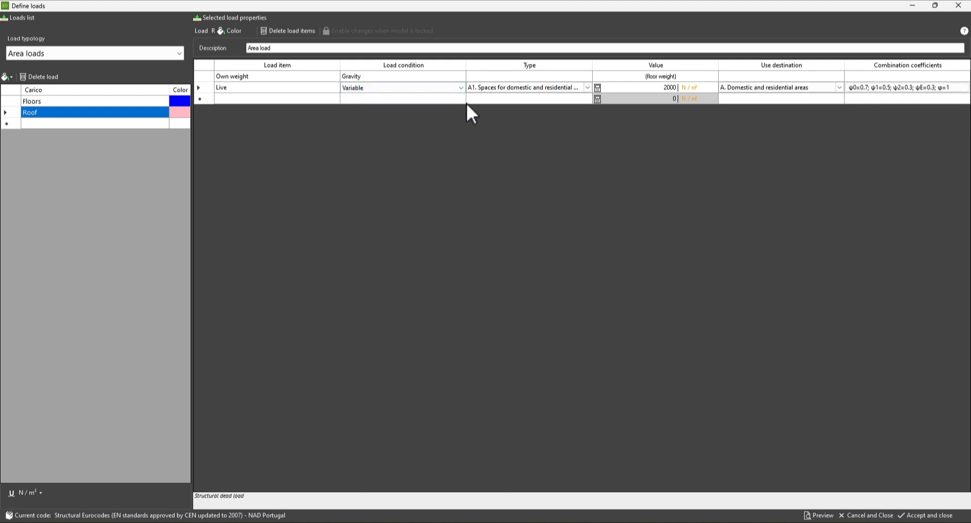
# Set the Roof live load type to H. Not accessible roofs except for maintenance, 400 N/m², and accept the load definitions.
pyautogui.click(587, 89)
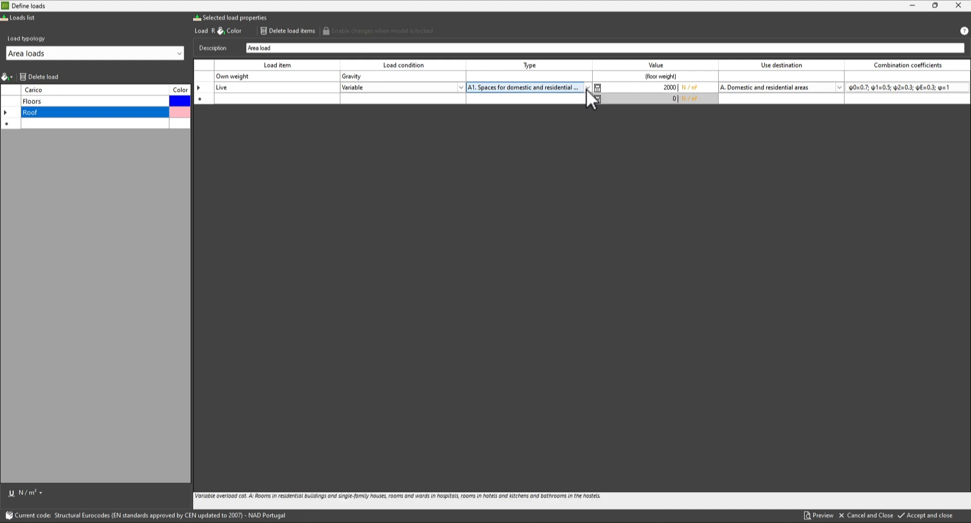
pyautogui.click(587, 89)
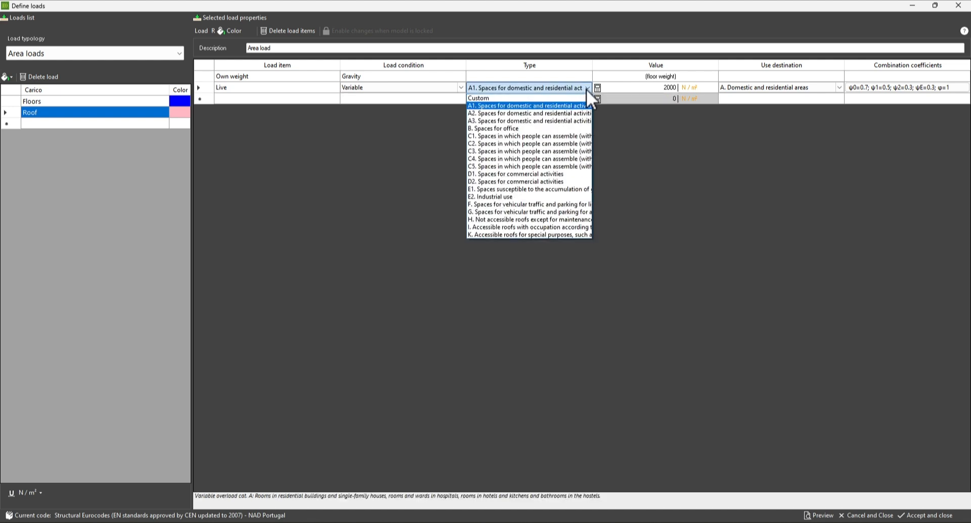
pyautogui.click(499, 218)
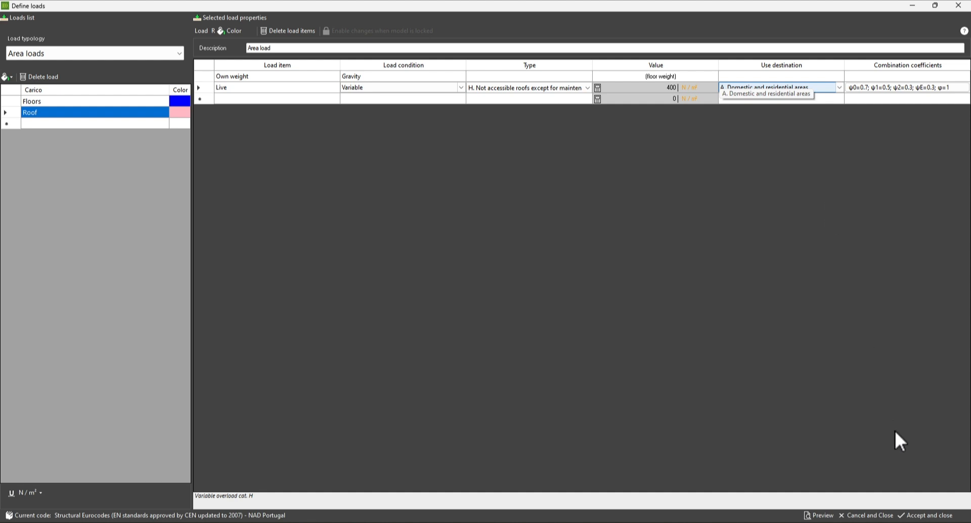
pyautogui.click(924, 515)
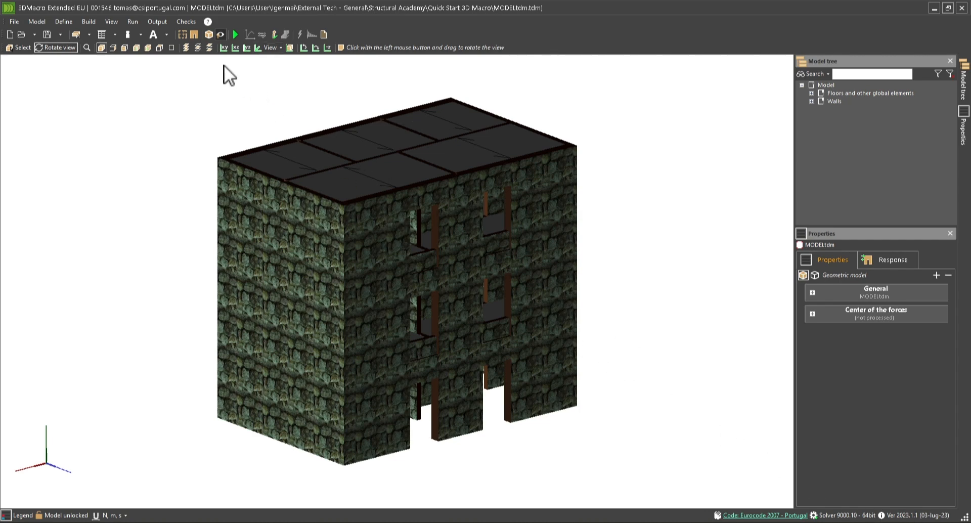
# Open the plan editor and assign the Floors area load to all floors of the 0 - 340 cm level.
pyautogui.click(181, 36)
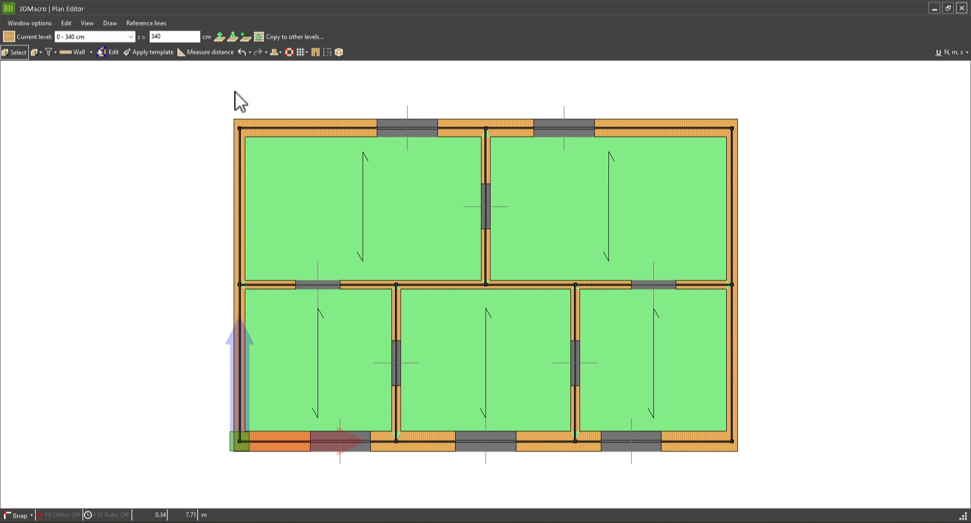
pyautogui.moveTo(213, 105); pyautogui.dragTo(755, 468)
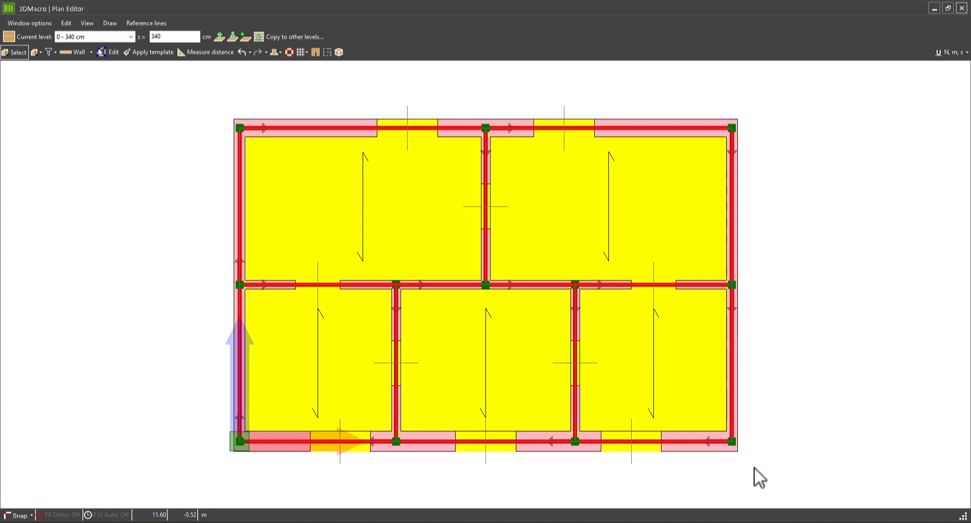
pyautogui.rightClick(775, 253)
pyautogui.moveTo(786, 179)
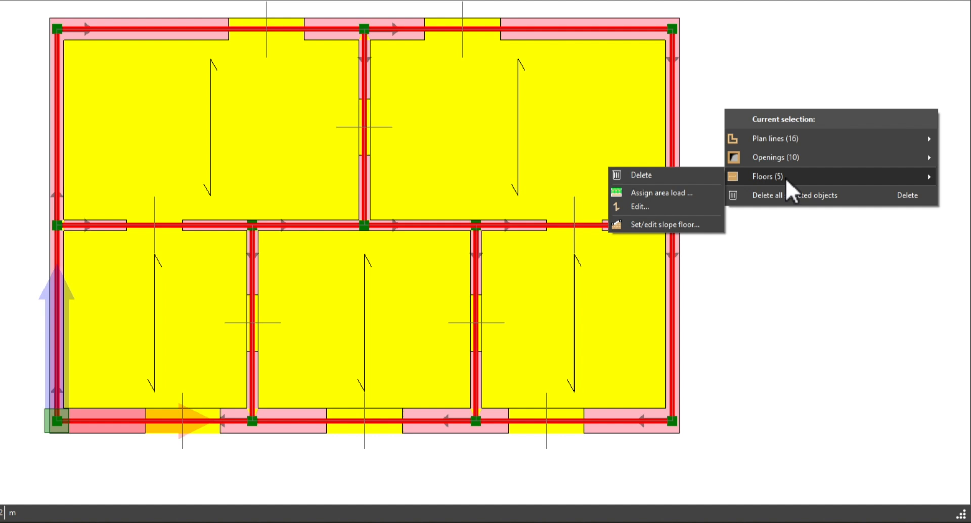
pyautogui.click(679, 193)
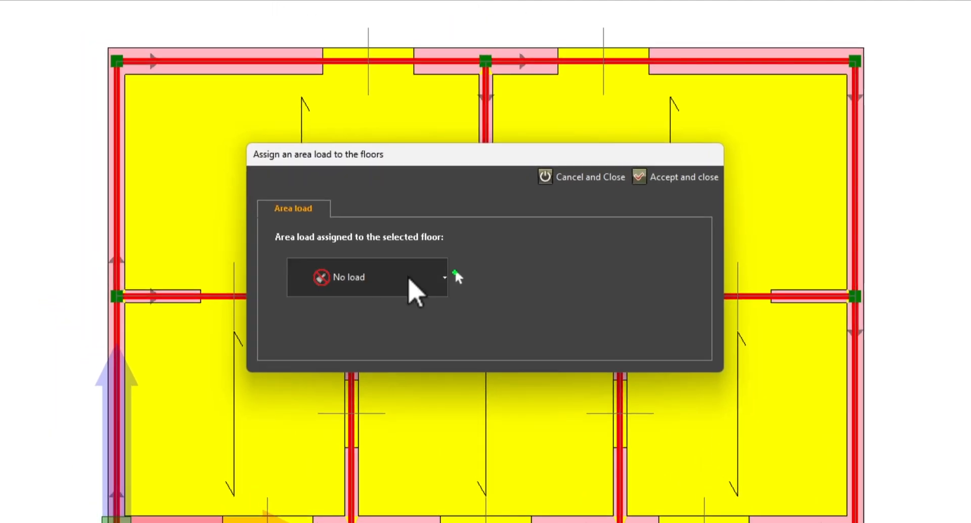
pyautogui.click(301, 210)
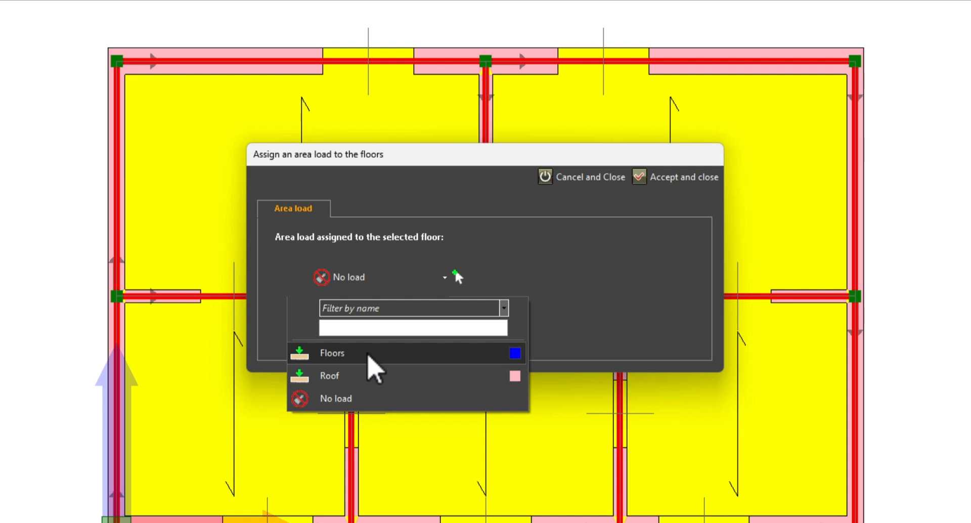
pyautogui.click(373, 354)
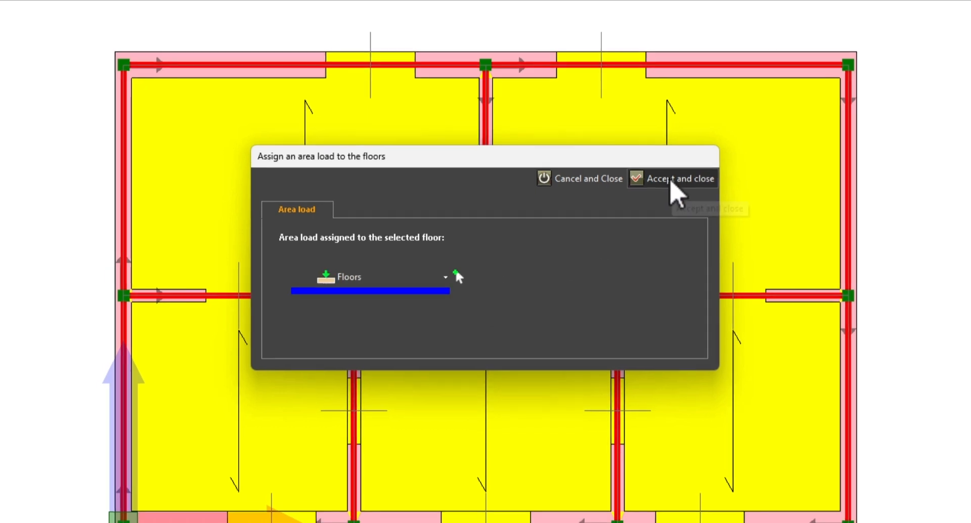
pyautogui.click(673, 179)
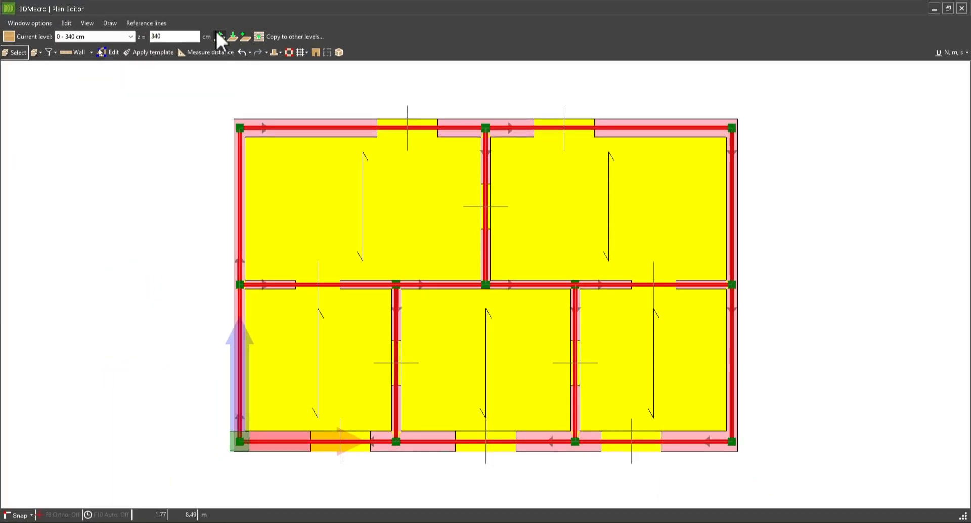
# Assign the Floors area load to all floors of the 340 - 680 cm level.
pyautogui.click(219, 36)
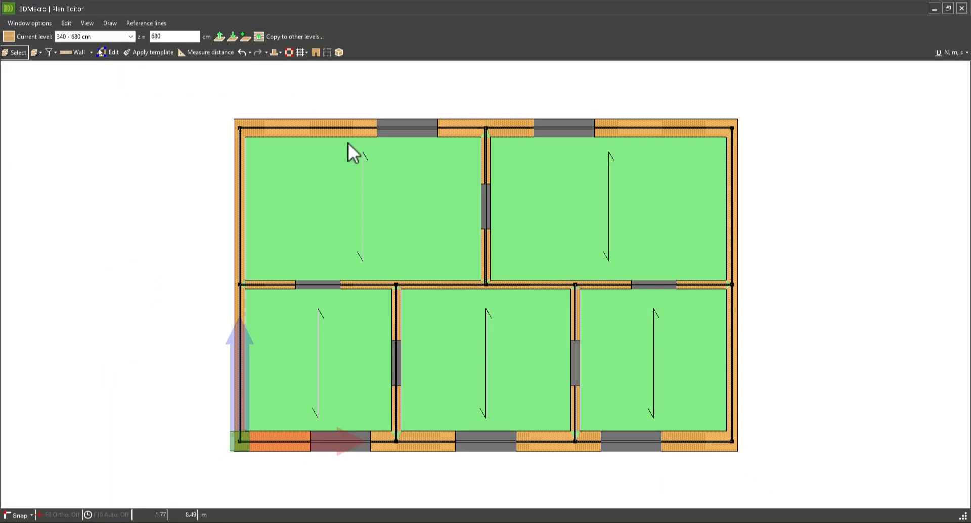
pyautogui.moveTo(206, 93); pyautogui.dragTo(779, 446)
pyautogui.rightClick(789, 245)
pyautogui.moveTo(818, 299)
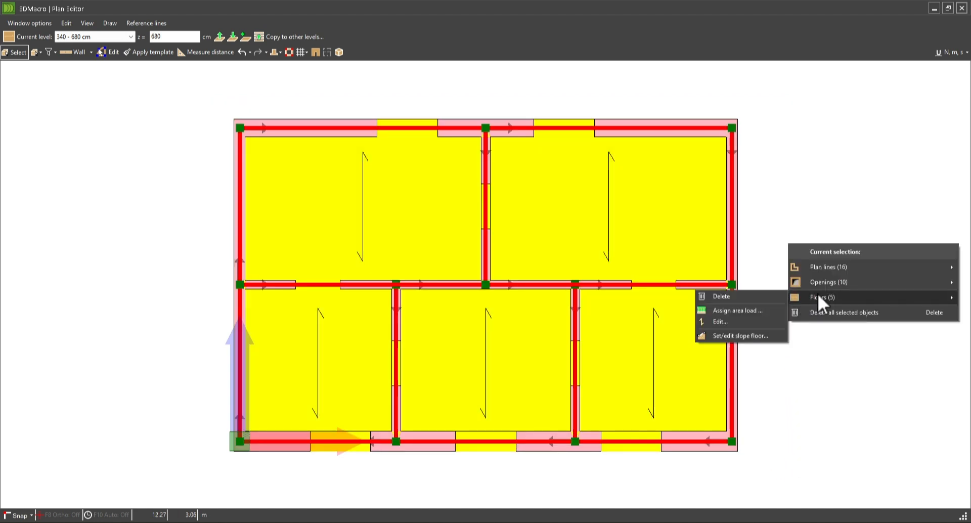
pyautogui.click(736, 311)
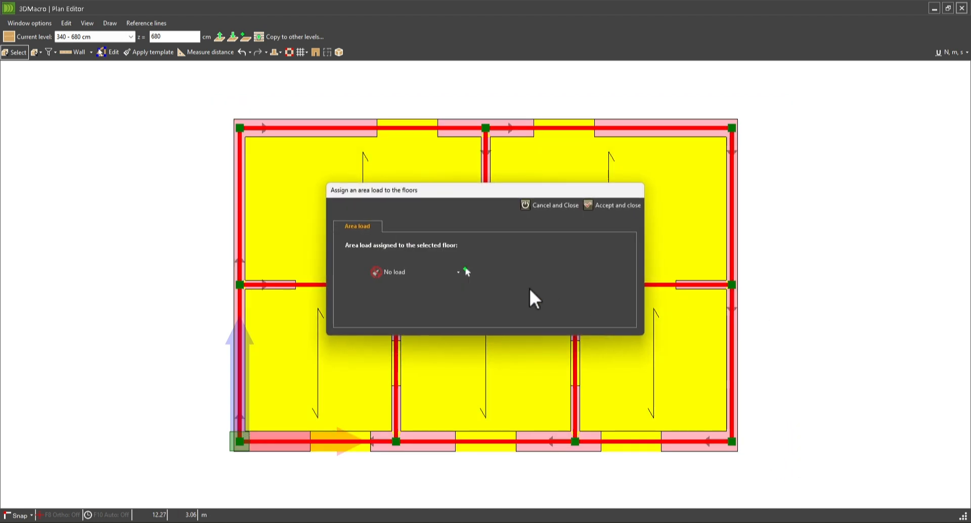
pyautogui.click(404, 282)
pyautogui.click(400, 323)
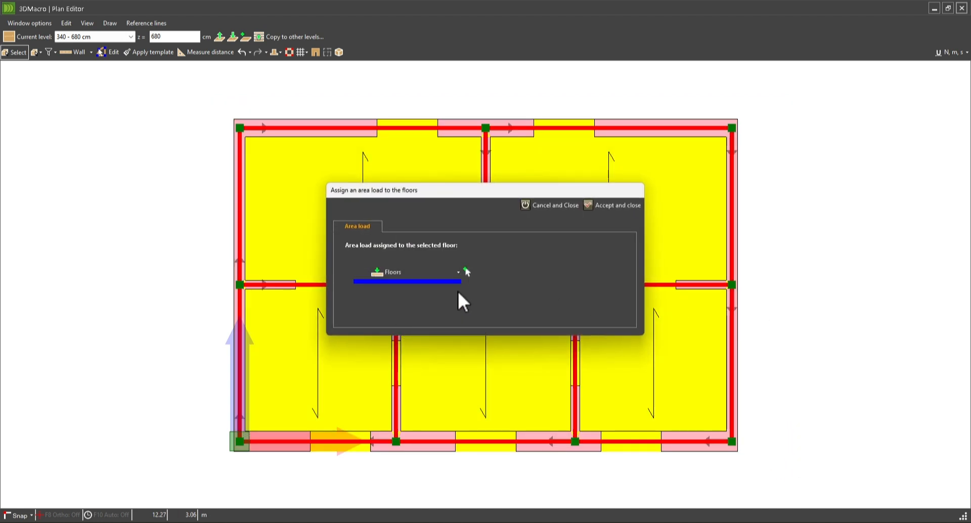
pyautogui.click(606, 208)
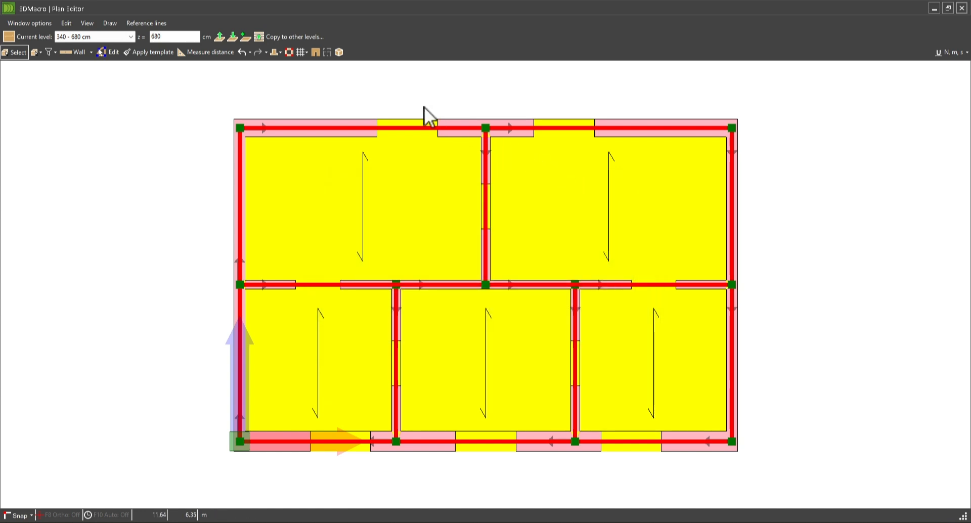
# Assign the Roof area load to all floors of the 680 - 1020 cm level.
pyautogui.click(220, 37)
pyautogui.moveTo(222, 96); pyautogui.dragTo(766, 452)
pyautogui.rightClick(779, 311)
pyautogui.moveTo(785, 299)
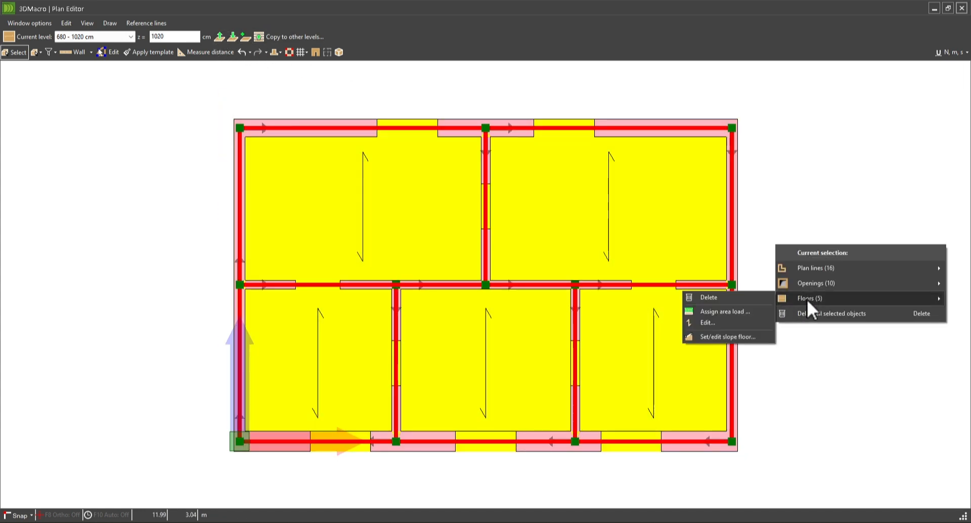
pyautogui.click(751, 312)
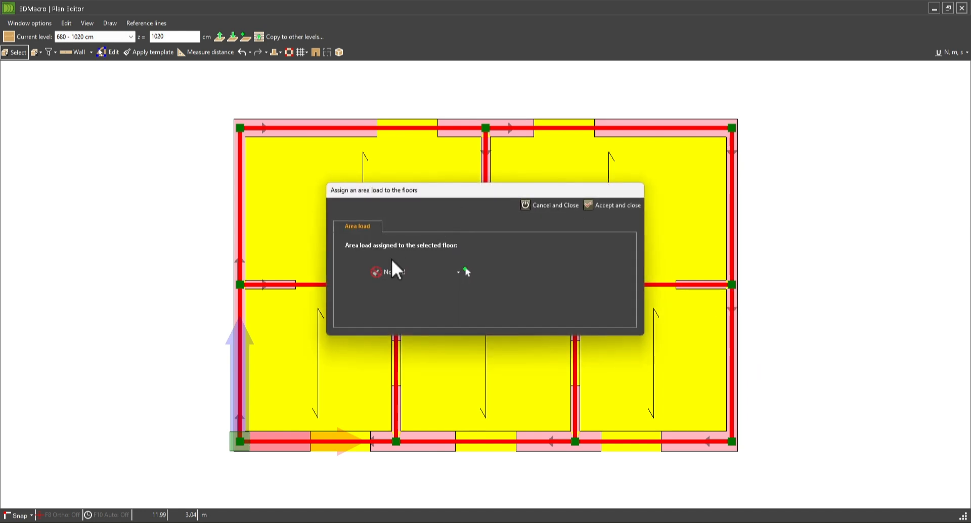
pyautogui.click(383, 270)
pyautogui.click(390, 339)
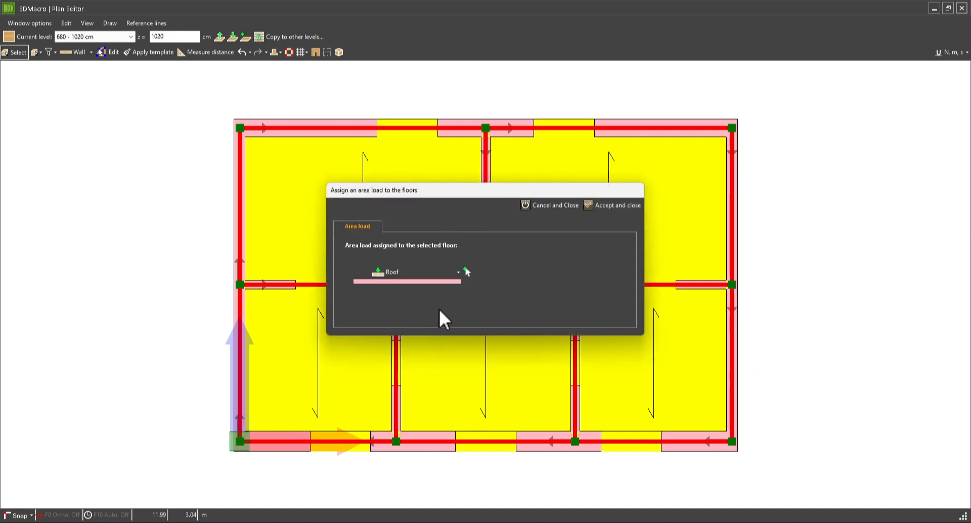
pyautogui.click(614, 206)
# Color the plan elements according to load and check the assigned loads on each level down to 0 - 340 cm.
pyautogui.click(89, 23)
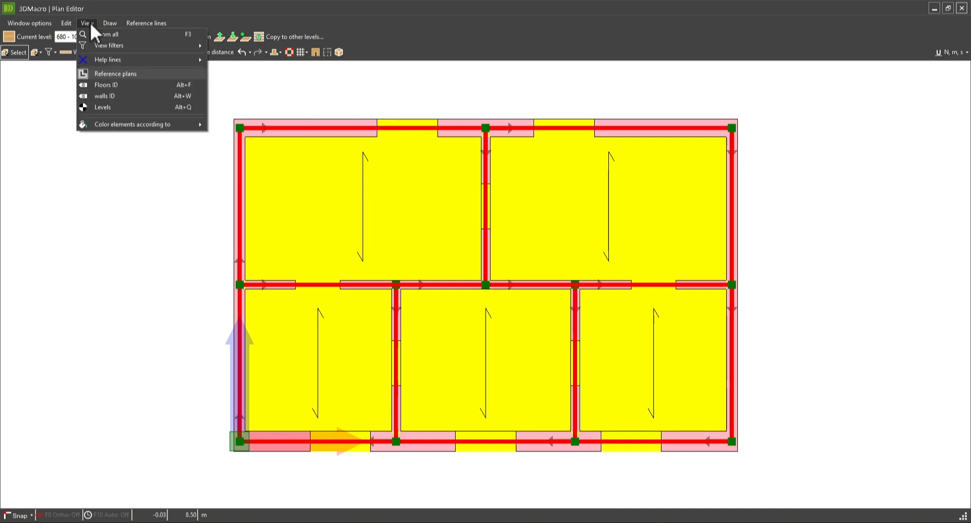
pyautogui.moveTo(156, 127)
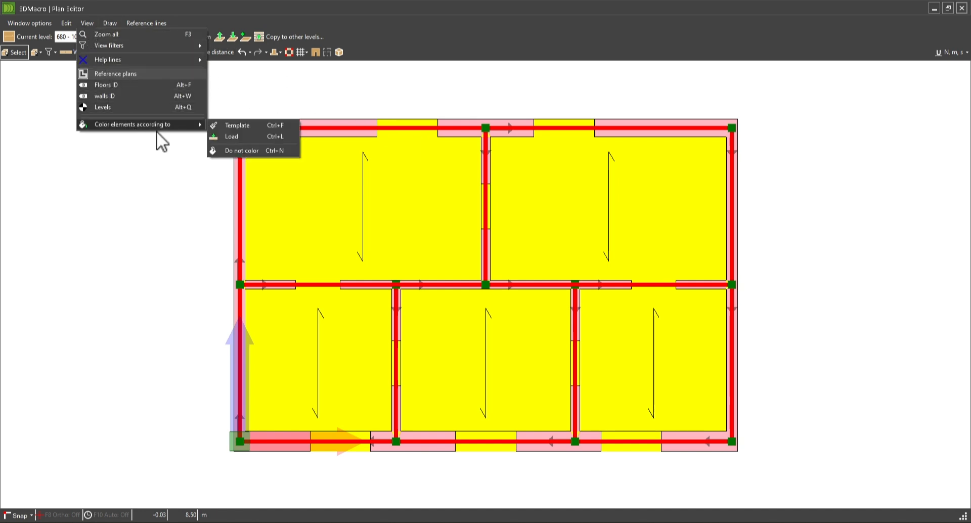
pyautogui.click(238, 137)
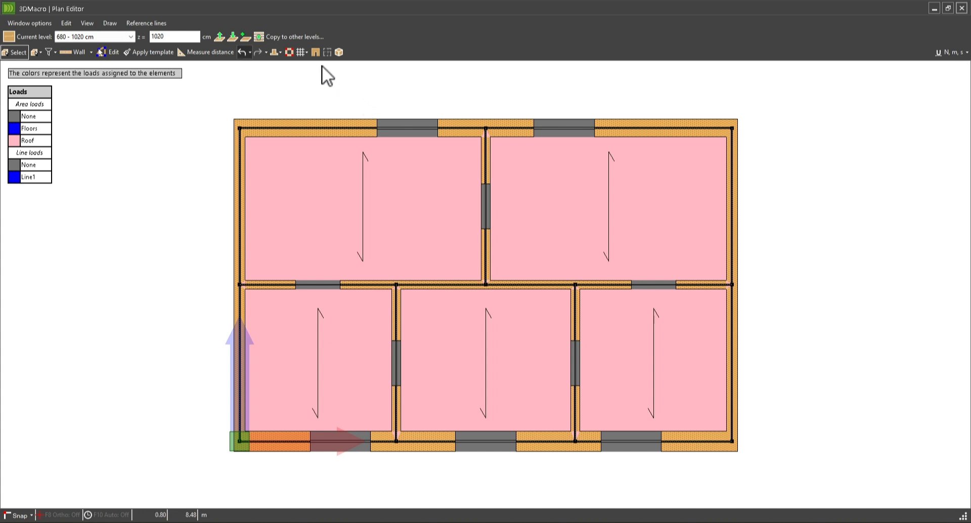
pyautogui.click(233, 38)
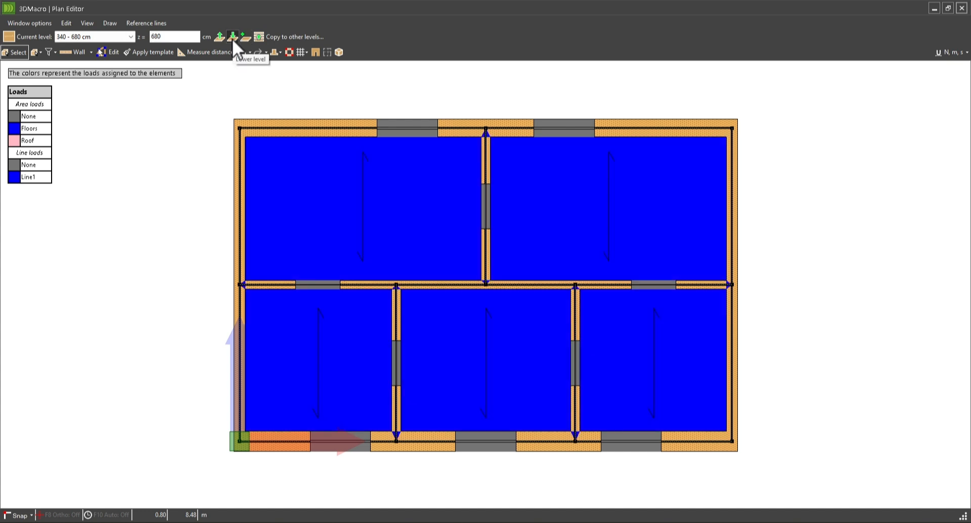
pyautogui.click(233, 37)
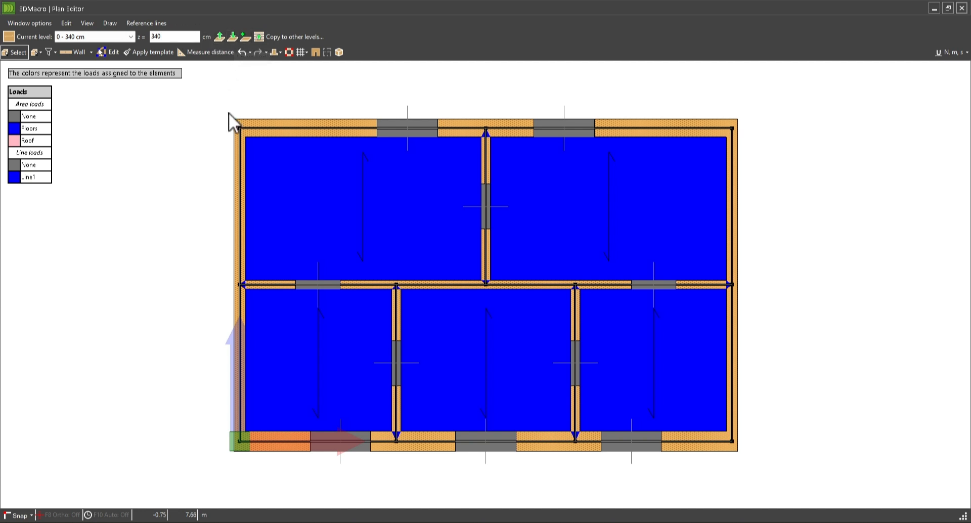
# Create the LineFoundation1 base foundation under all plan lines of the 0 - 340 cm level.
pyautogui.moveTo(206, 98); pyautogui.dragTo(788, 482)
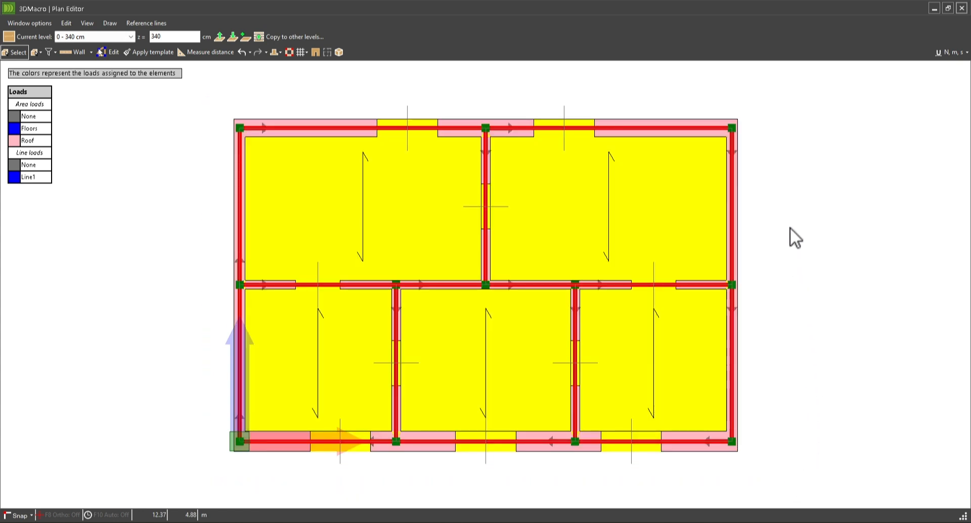
pyautogui.rightClick(787, 187)
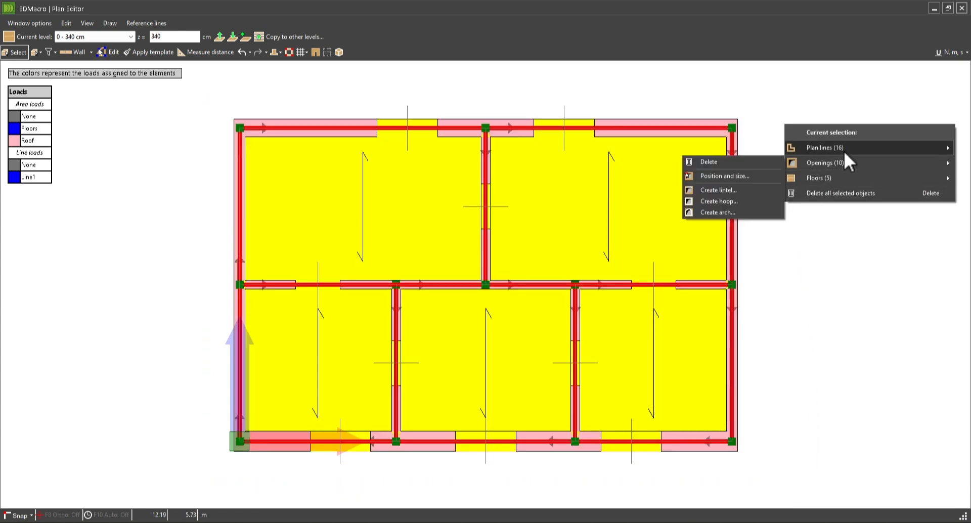
pyautogui.moveTo(842, 153)
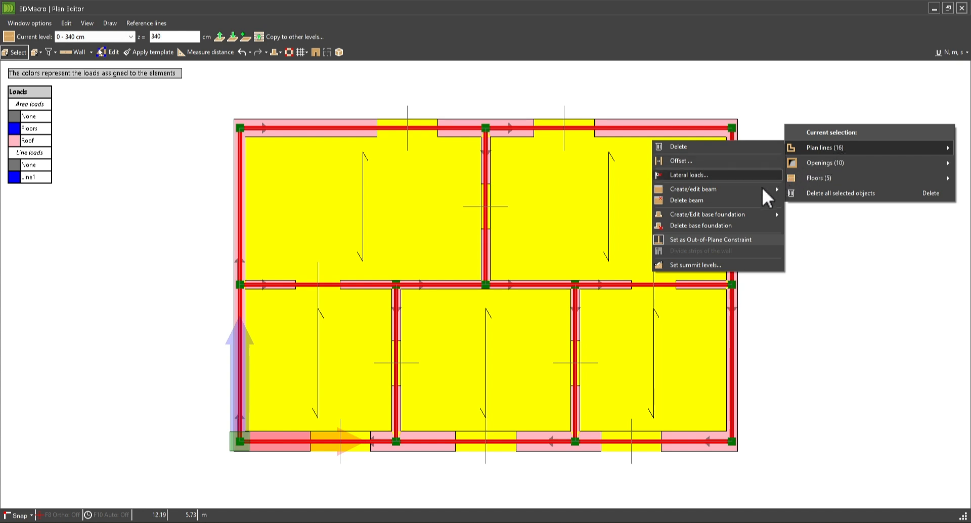
pyautogui.moveTo(759, 225)
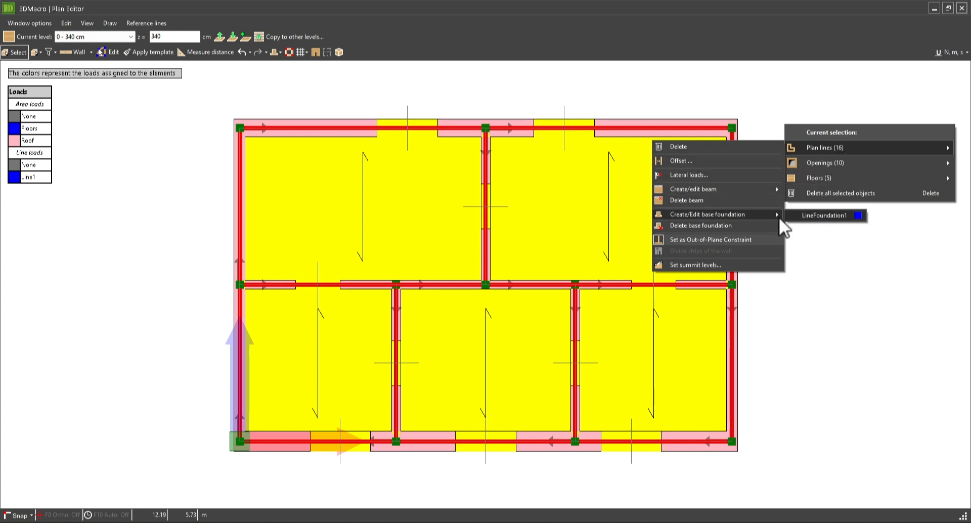
pyautogui.click(814, 216)
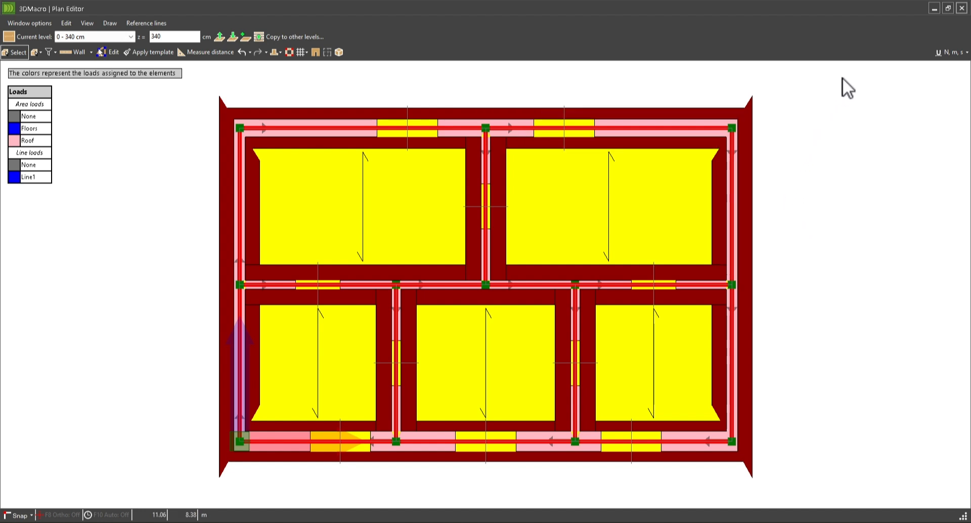
# Close the plan editor and display the building's computational model in the 3D view to inspect the wall mesh.
pyautogui.click(963, 10)
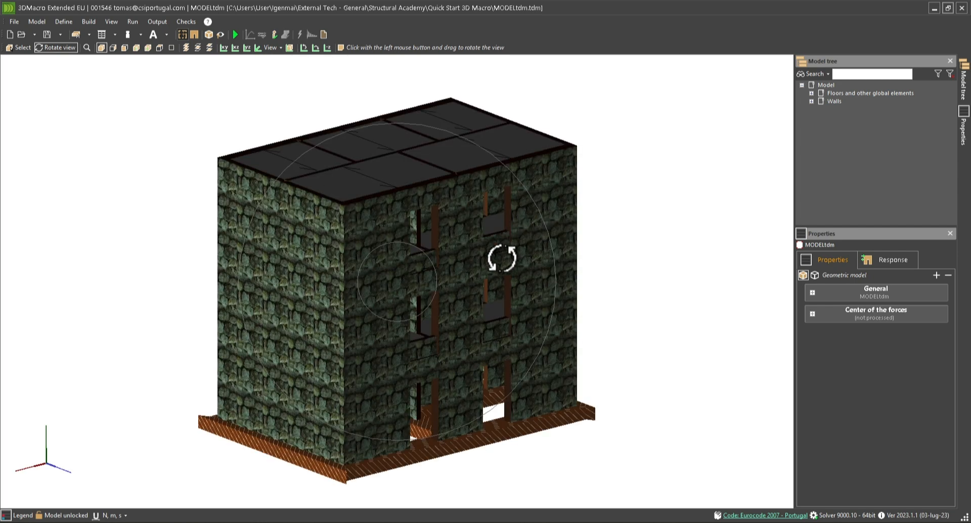
pyautogui.moveTo(419, 416); pyautogui.dragTo(444, 417)
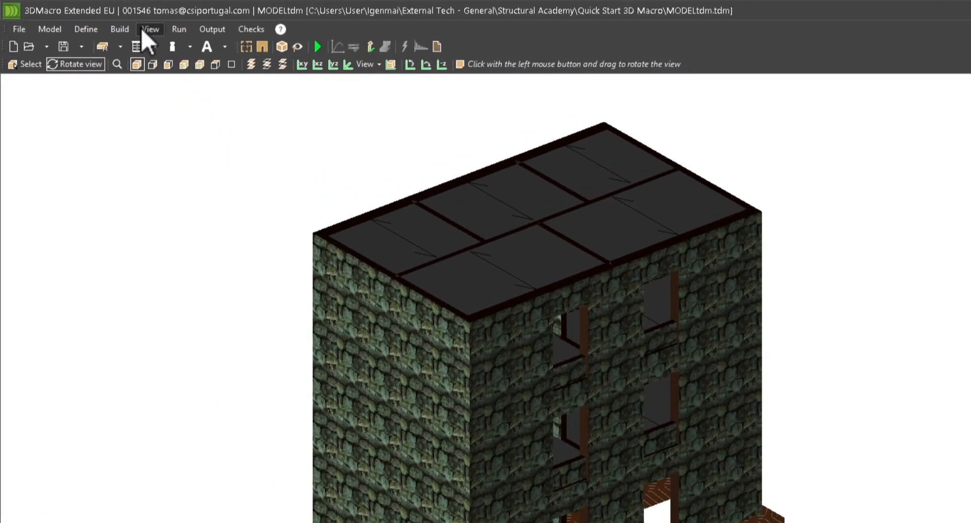
pyautogui.click(150, 30)
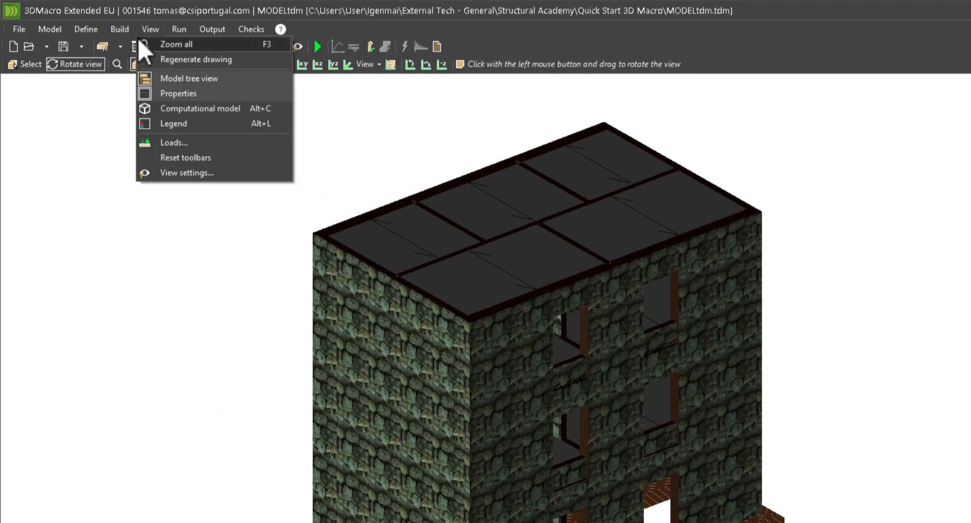
pyautogui.click(154, 107)
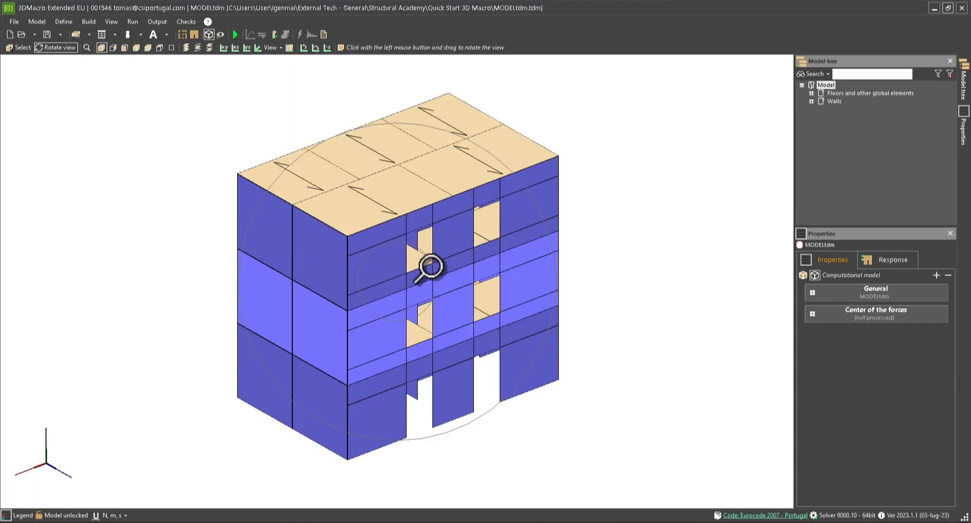
pyautogui.moveTo(417, 352); pyautogui.dragTo(358, 91)
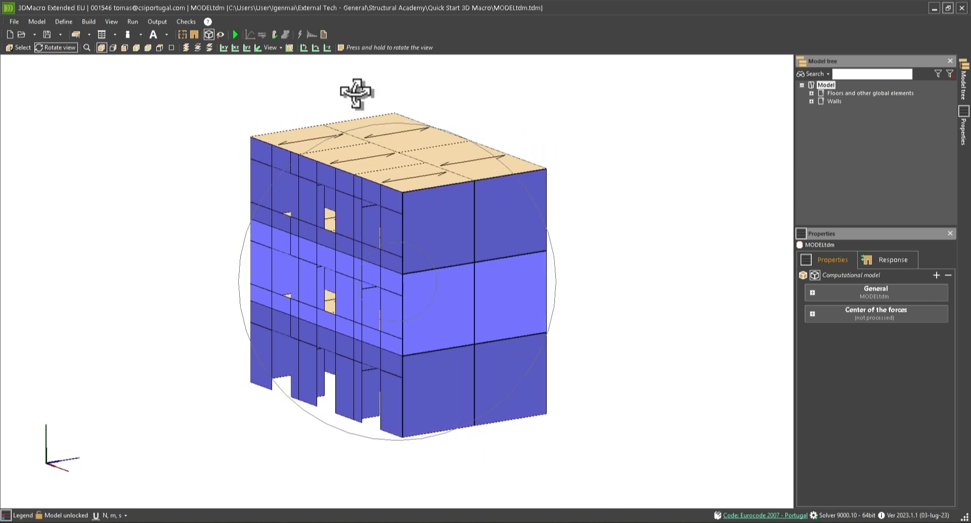
# Open the wall editor and go to Wall 5.
pyautogui.click(195, 34)
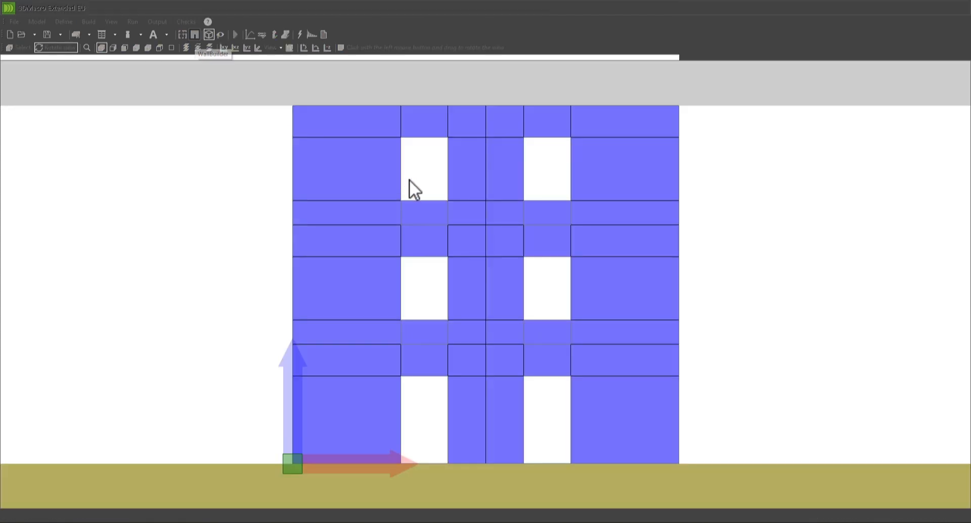
pyautogui.moveTo(446, 262); pyautogui.dragTo(401, 268, button='middle')
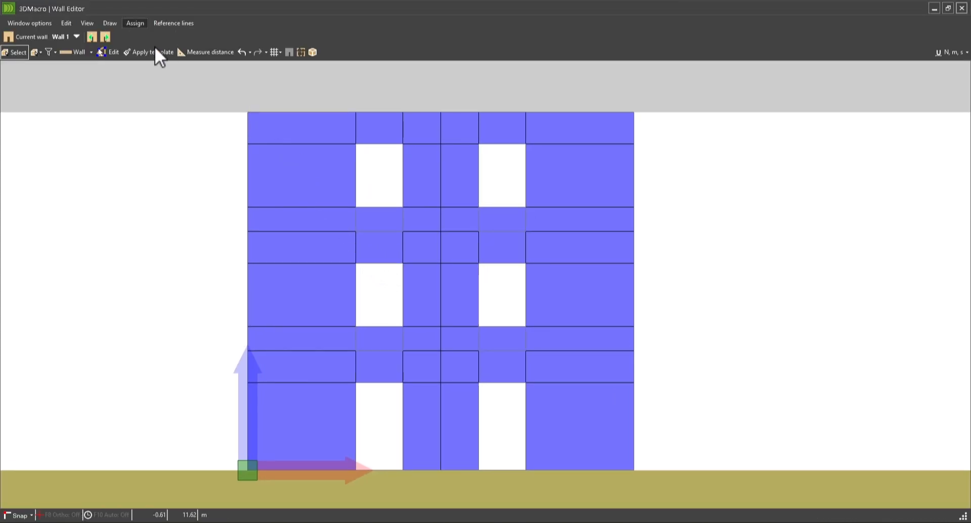
pyautogui.click(91, 37)
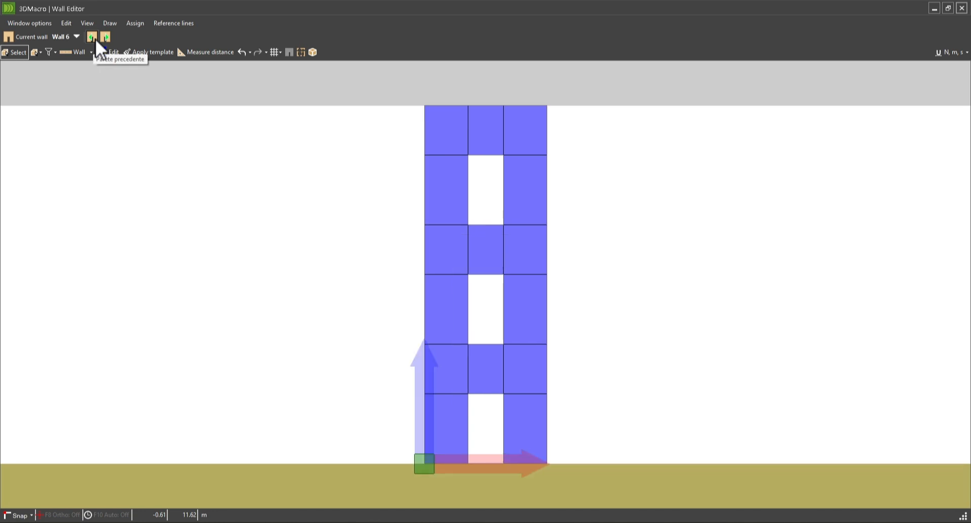
pyautogui.click(95, 38)
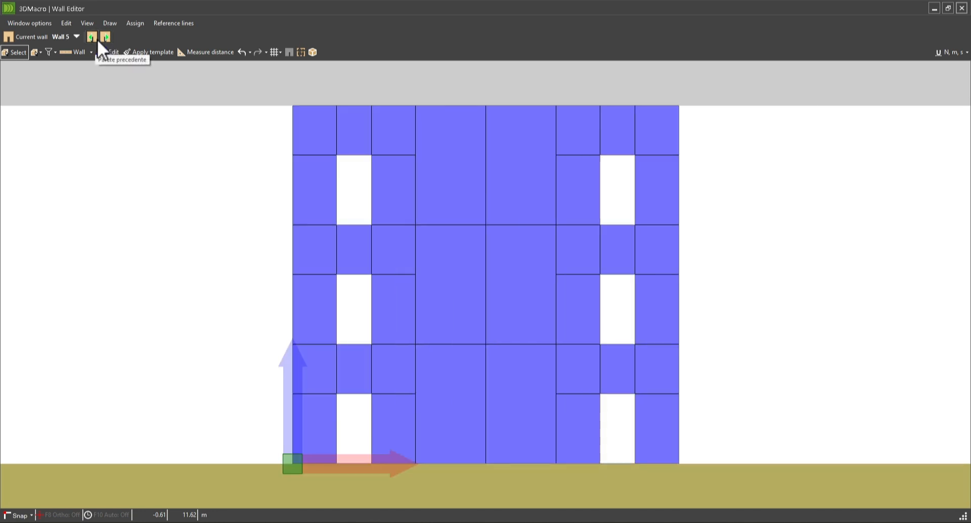
pyautogui.moveTo(483, 184); pyautogui.dragTo(349, 171, button='middle')
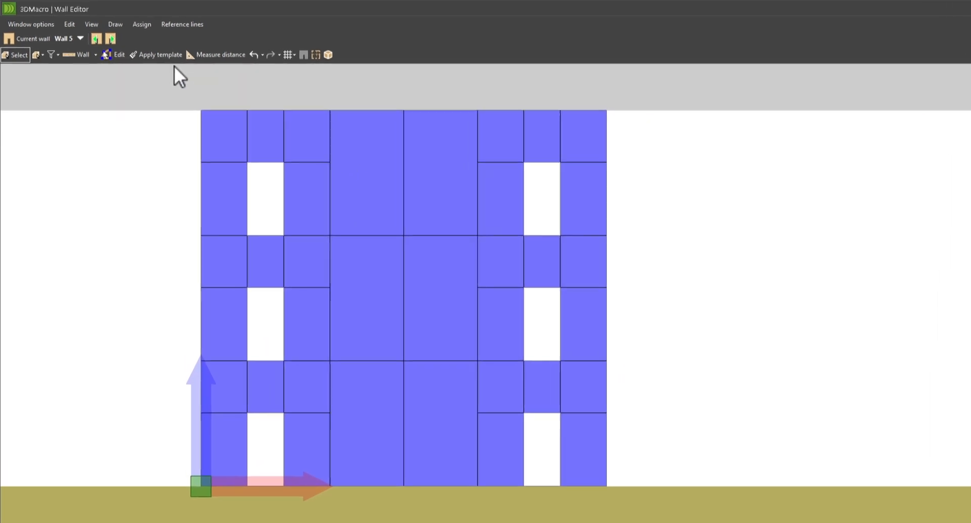
pyautogui.click(96, 55)
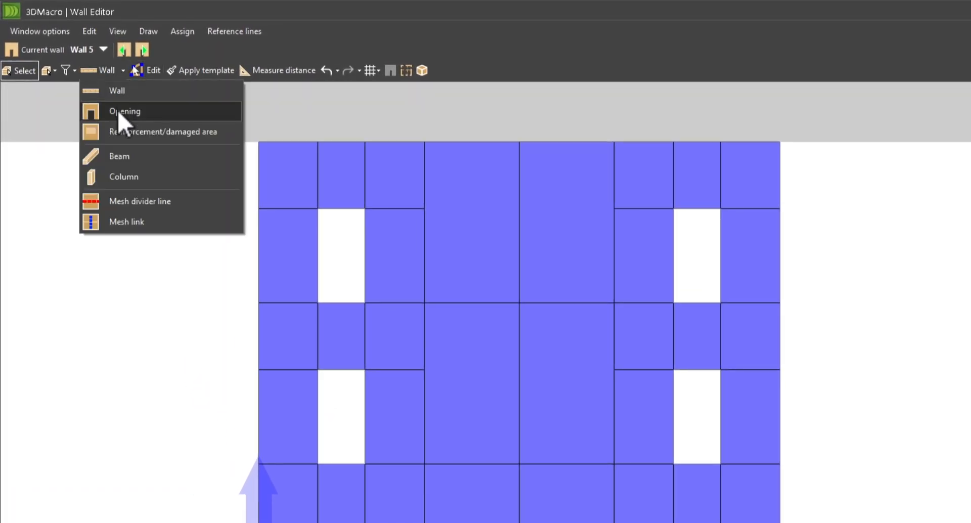
pyautogui.click(135, 202)
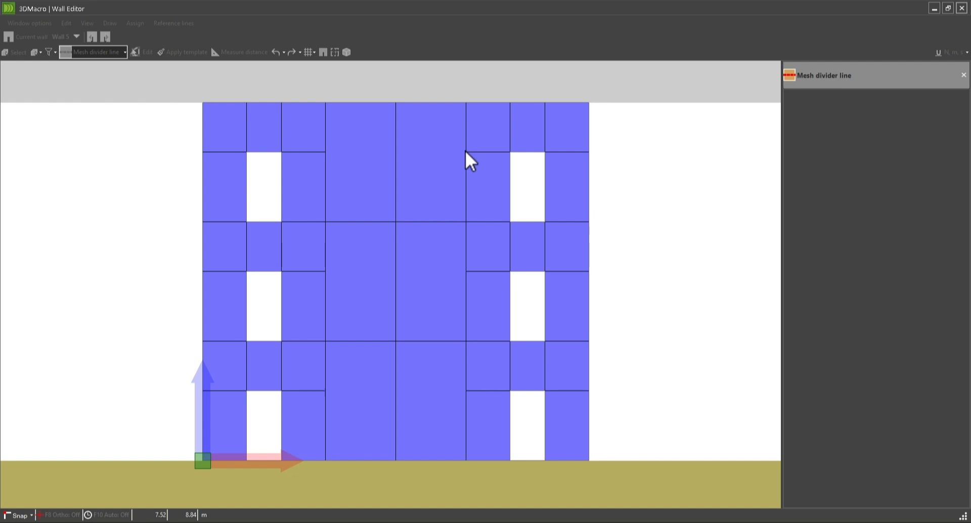
pyautogui.rightClick(134, 118)
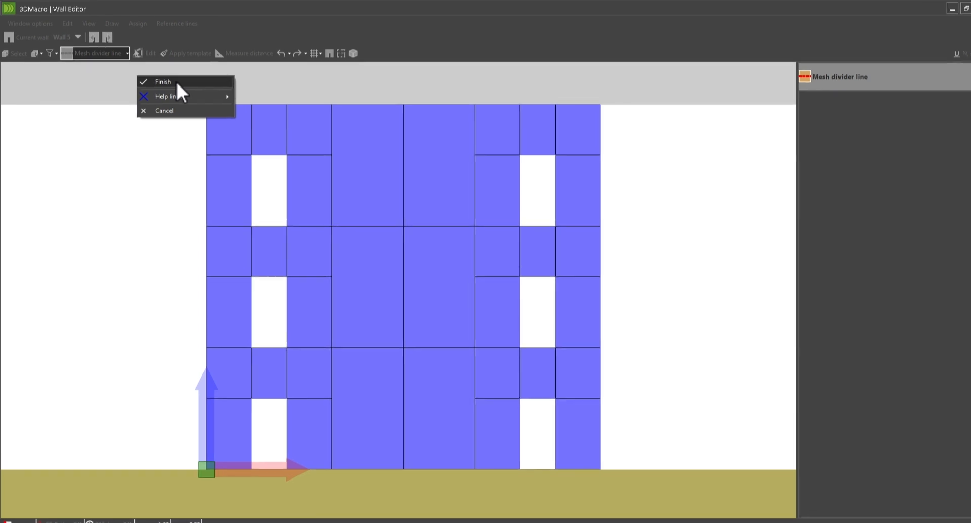
pyautogui.click(160, 80)
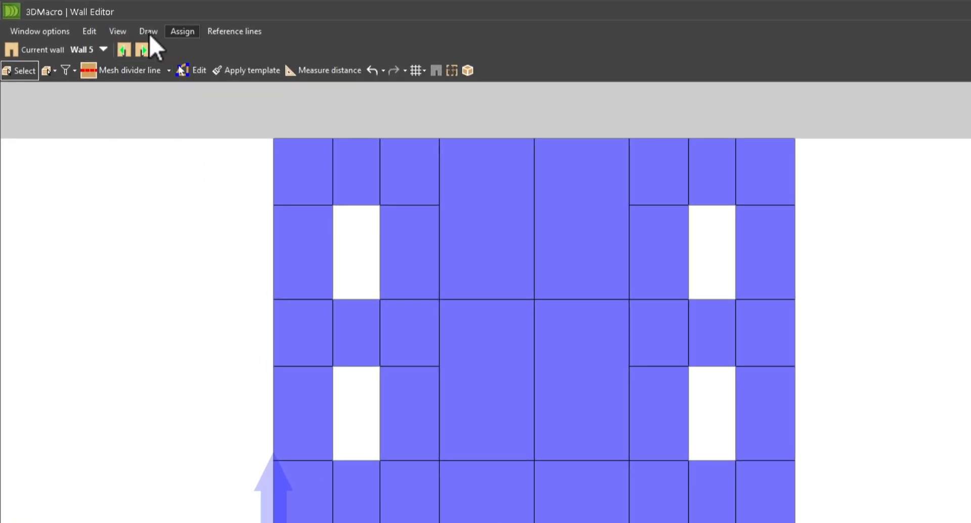
# Turn off Wall 5's computational model and draw a mesh divider line joining the facing upper corners of the two top-storey openings.
pyautogui.click(126, 31)
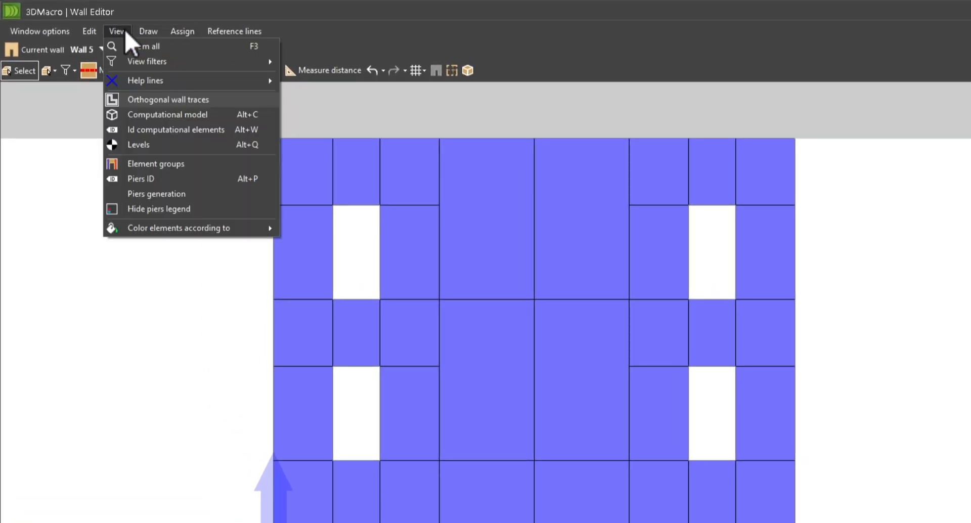
pyautogui.click(156, 115)
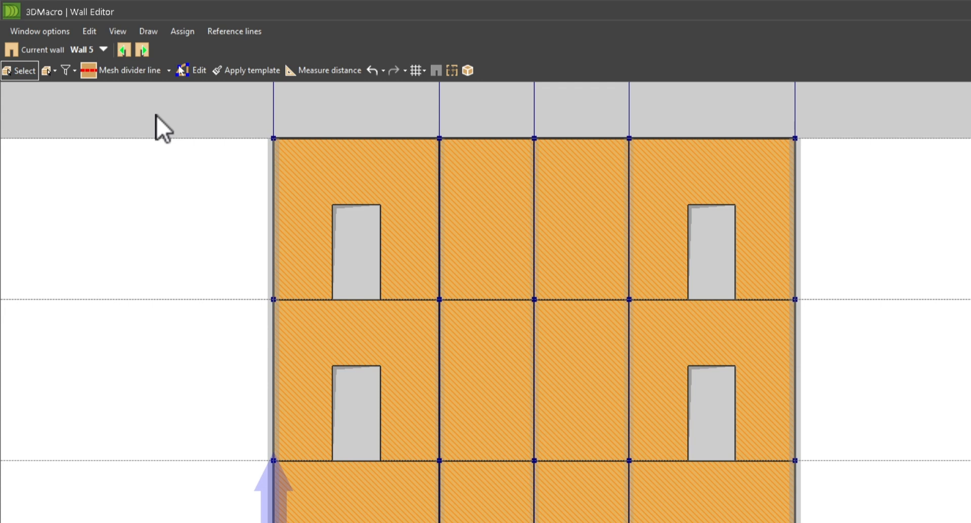
pyautogui.click(127, 70)
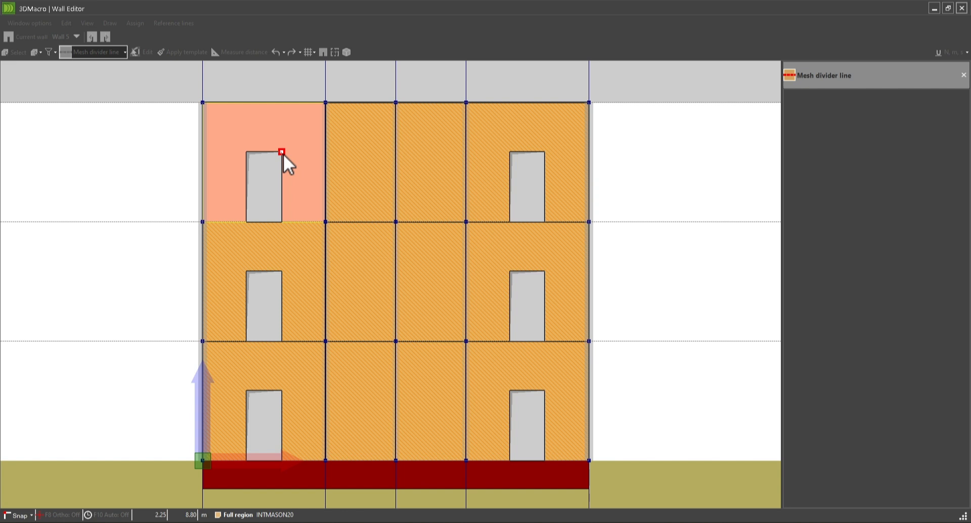
pyautogui.click(282, 152)
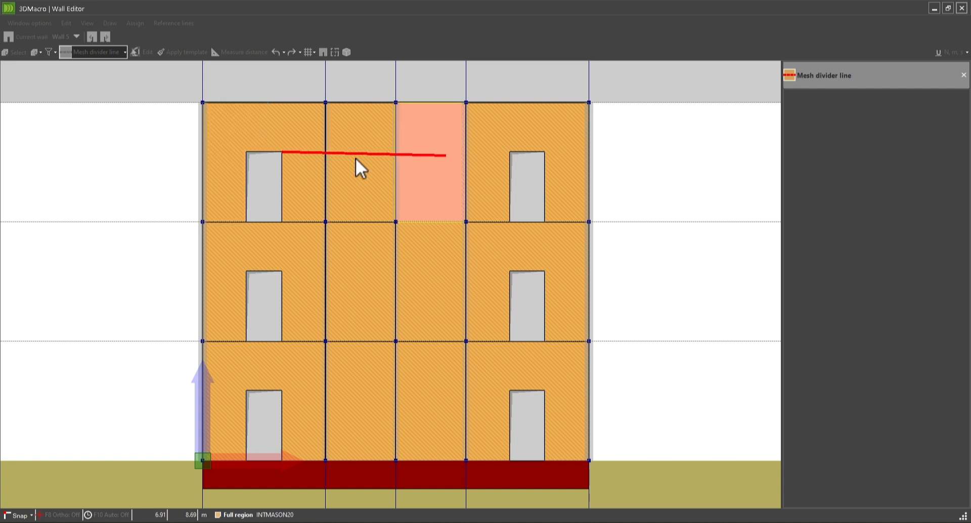
pyautogui.click(510, 152)
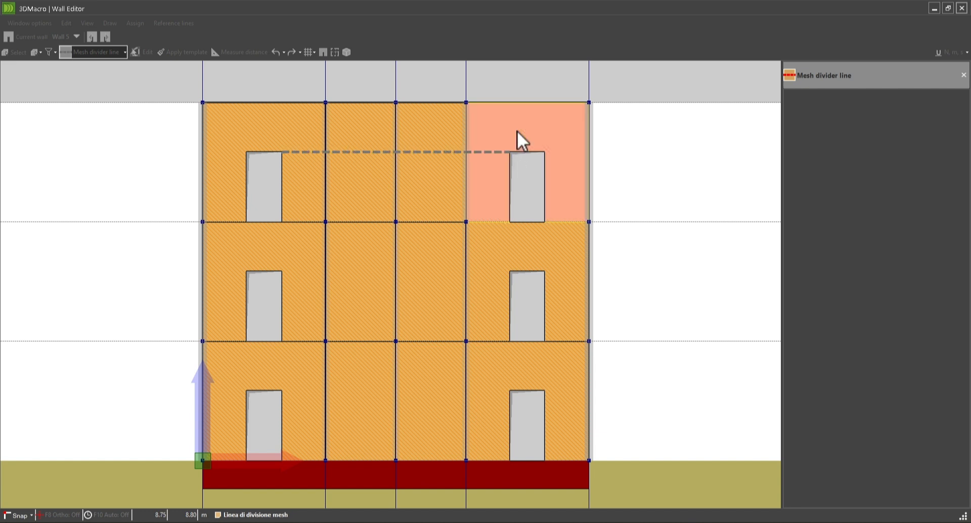
pyautogui.rightClick(517, 131)
pyautogui.click(527, 102)
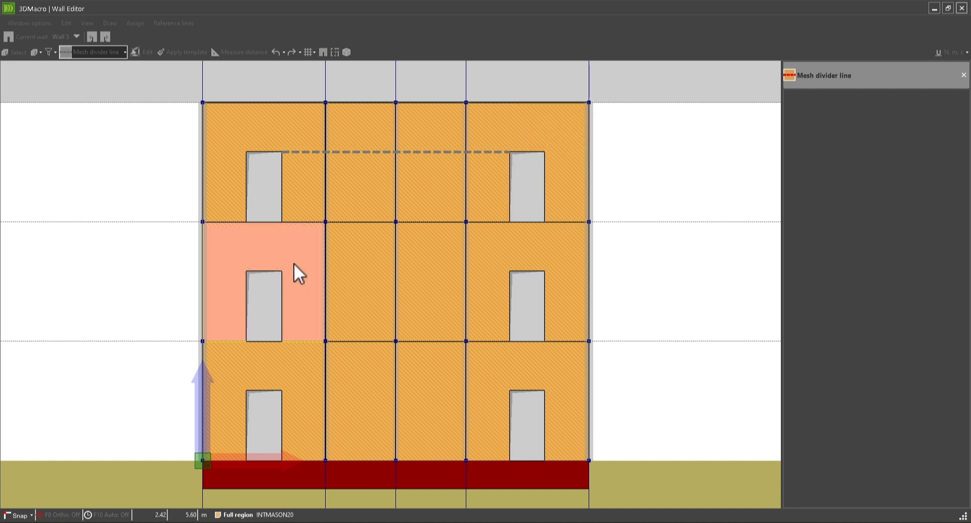
# Draw a mesh divider line between the facing upper corners of the two middle-storey openings in Wall 5.
pyautogui.click(281, 271)
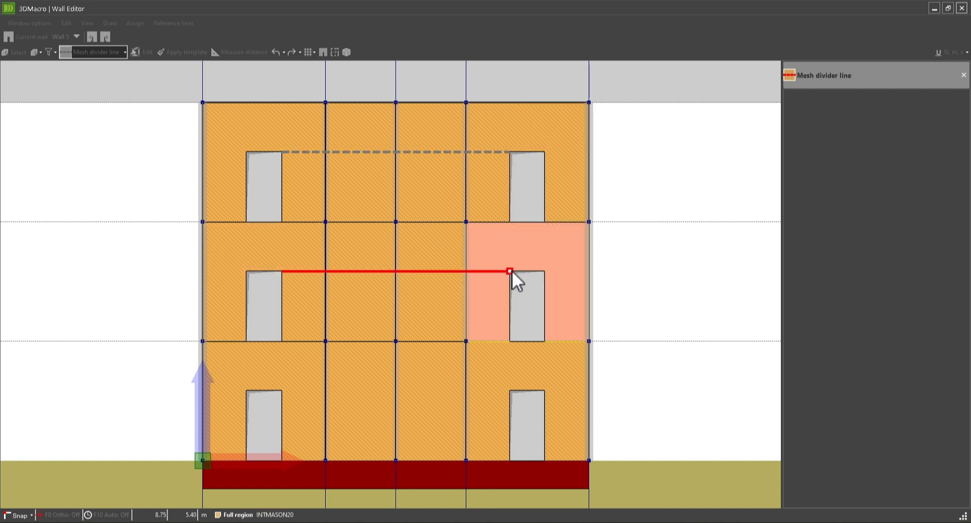
pyautogui.click(511, 271)
pyautogui.rightClick(510, 188)
pyautogui.click(514, 219)
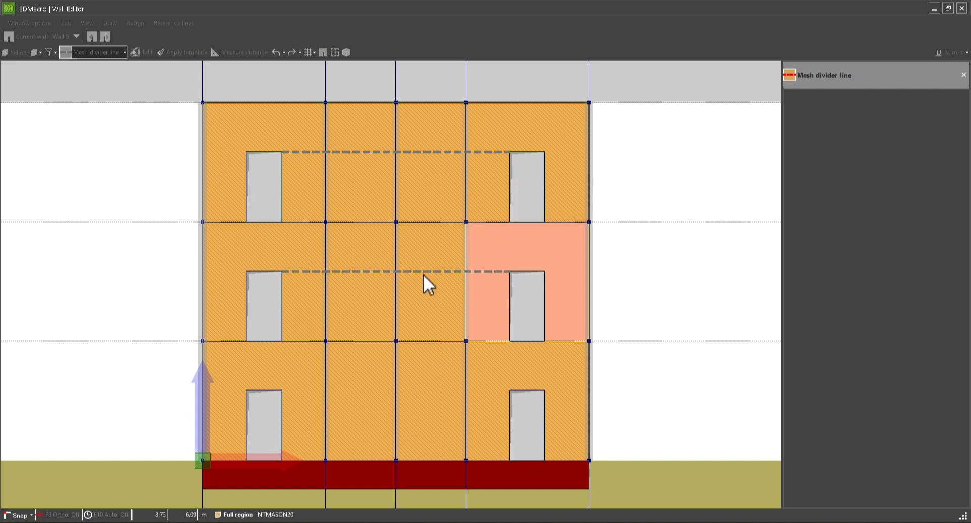
# Draw a mesh divider line between the facing upper corners of the two ground-storey openings and end the Mesh divider line command.
pyautogui.click(282, 390)
pyautogui.press('Escape')
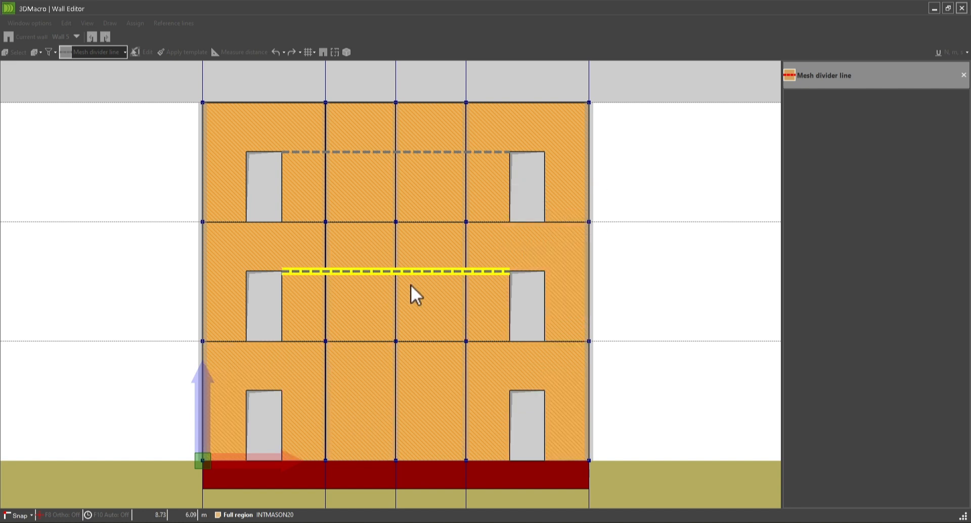
pyautogui.click(282, 390)
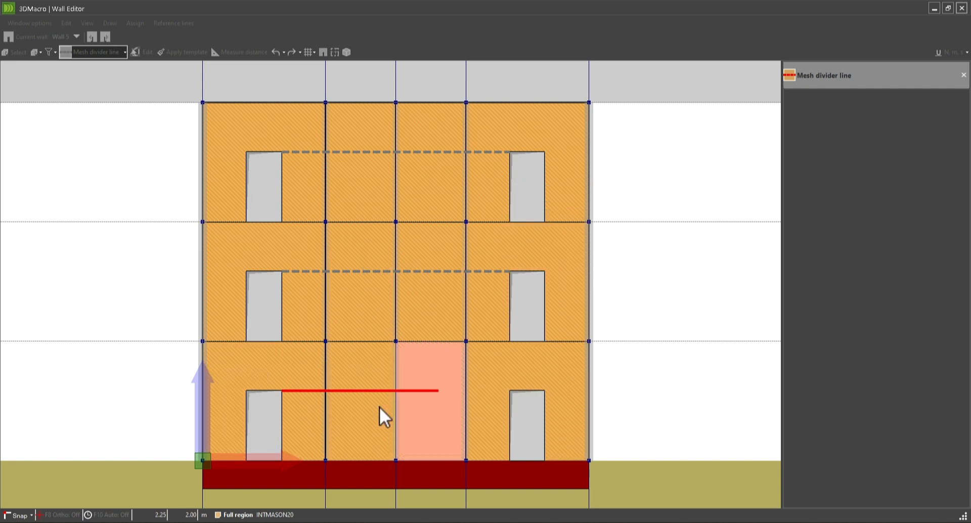
pyautogui.click(512, 391)
pyautogui.rightClick(514, 390)
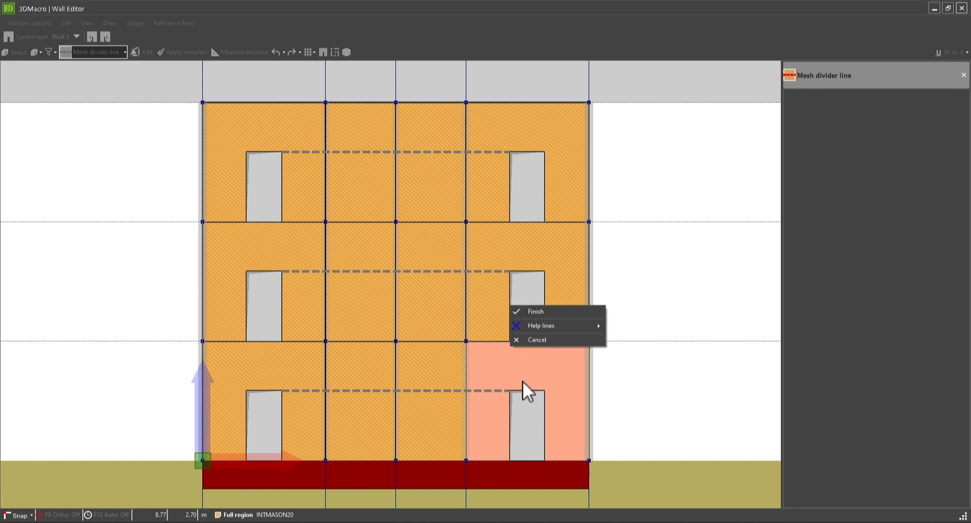
pyautogui.click(539, 341)
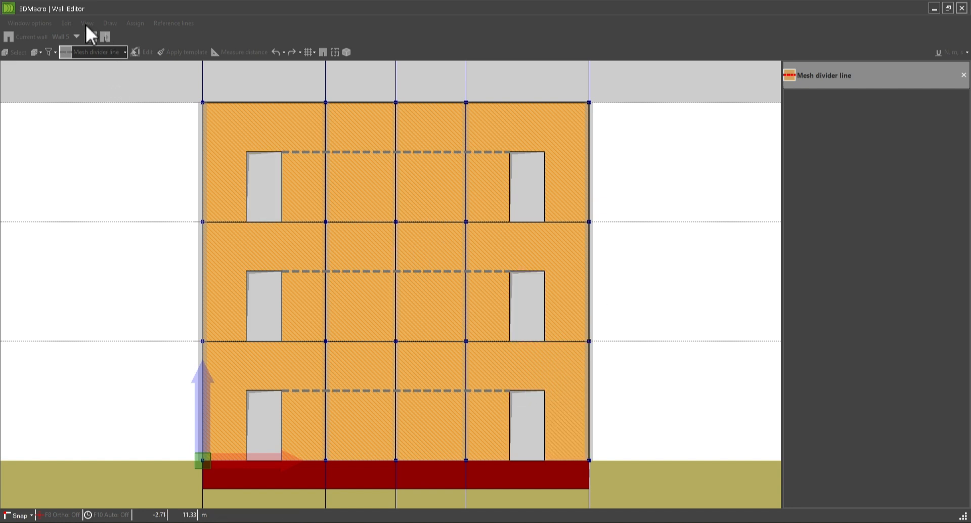
pyautogui.rightClick(113, 83)
pyautogui.click(136, 31)
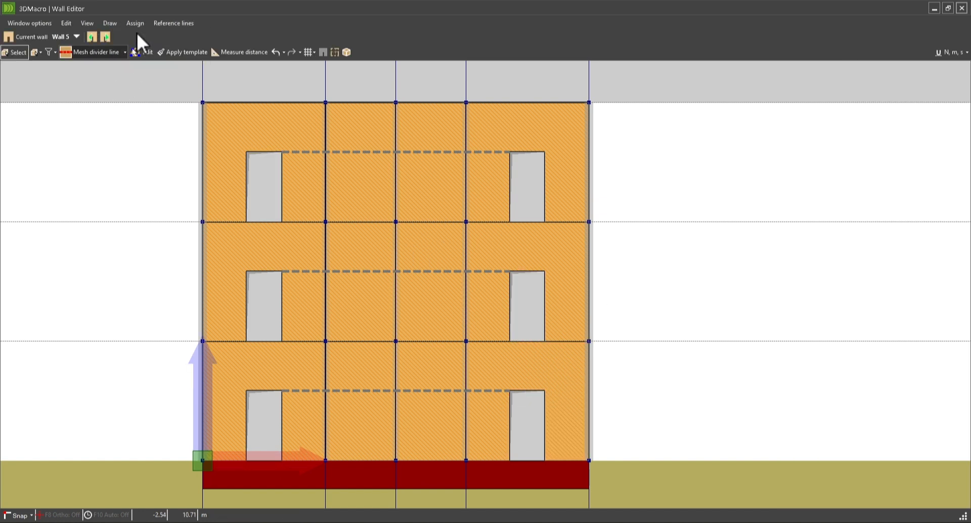
# Display the computational model of Wall 5 and check the mesh of the other walls one by one.
pyautogui.click(95, 22)
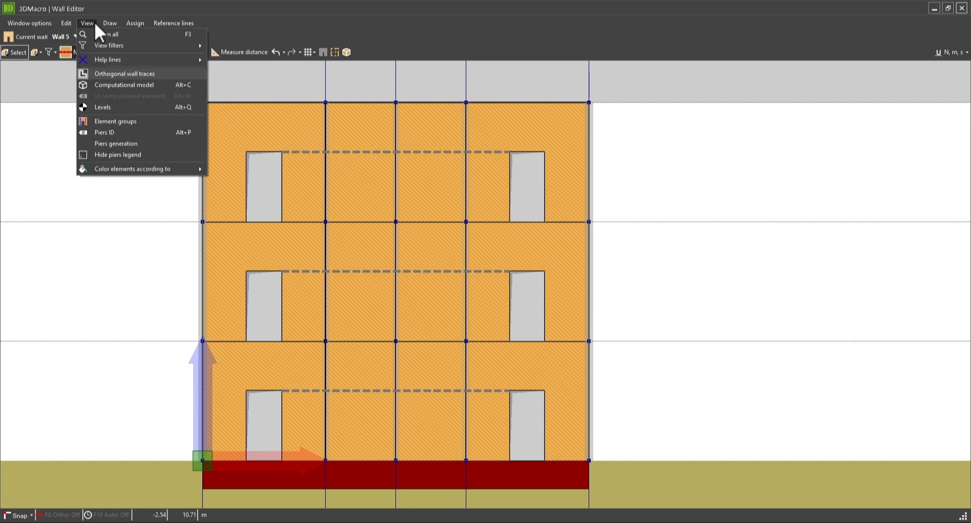
pyautogui.click(104, 87)
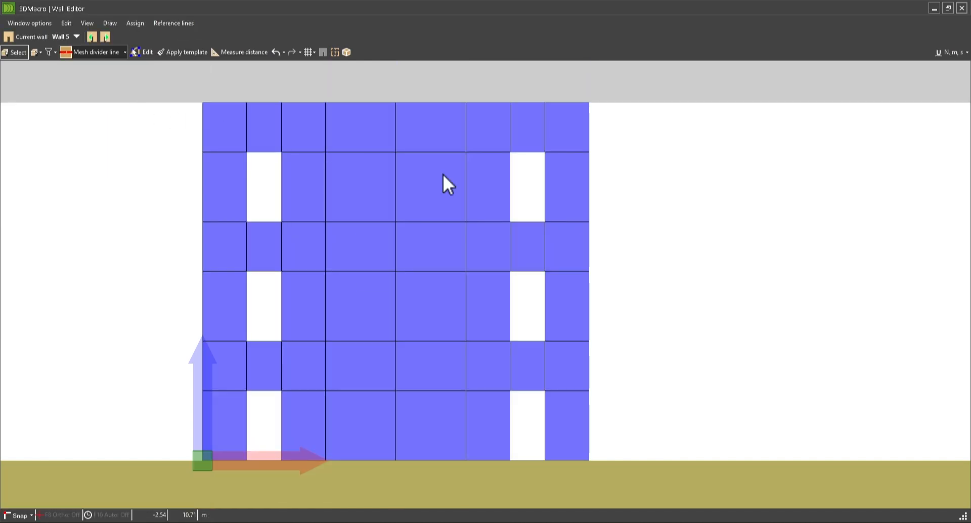
pyautogui.click(92, 38)
pyautogui.click(93, 38)
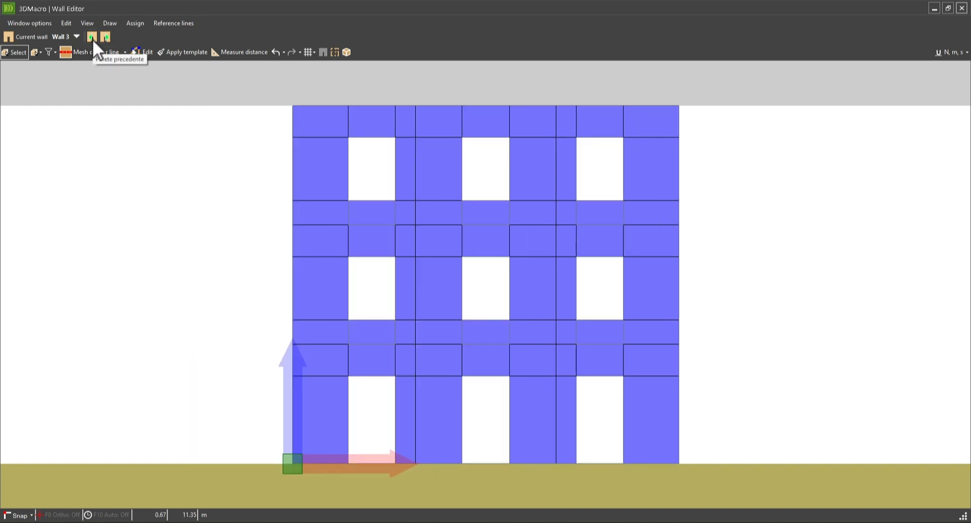
pyautogui.click(92, 37)
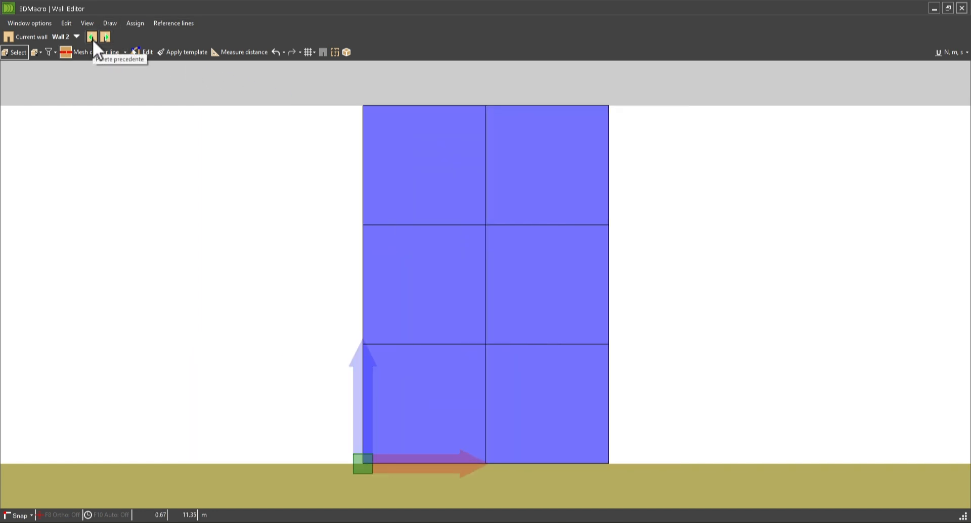
pyautogui.click(92, 37)
pyautogui.click(92, 37)
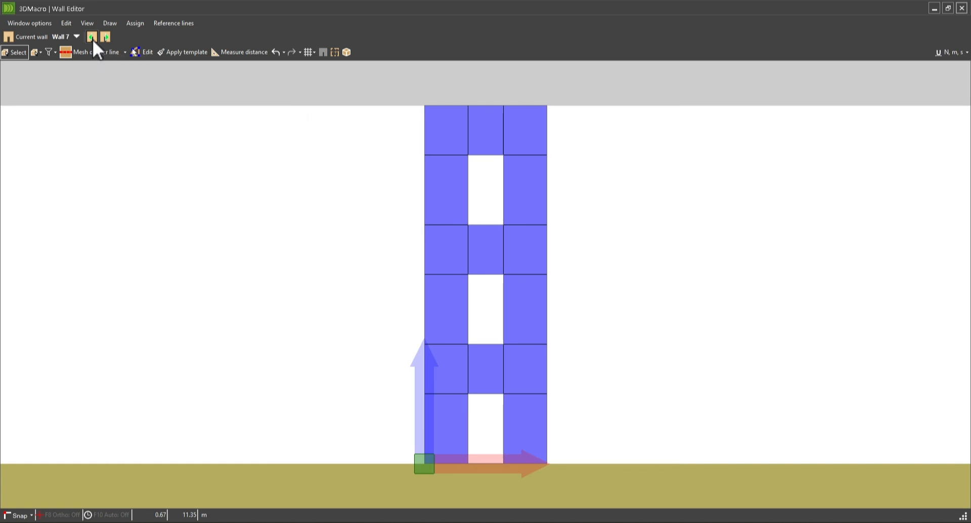
pyautogui.click(92, 37)
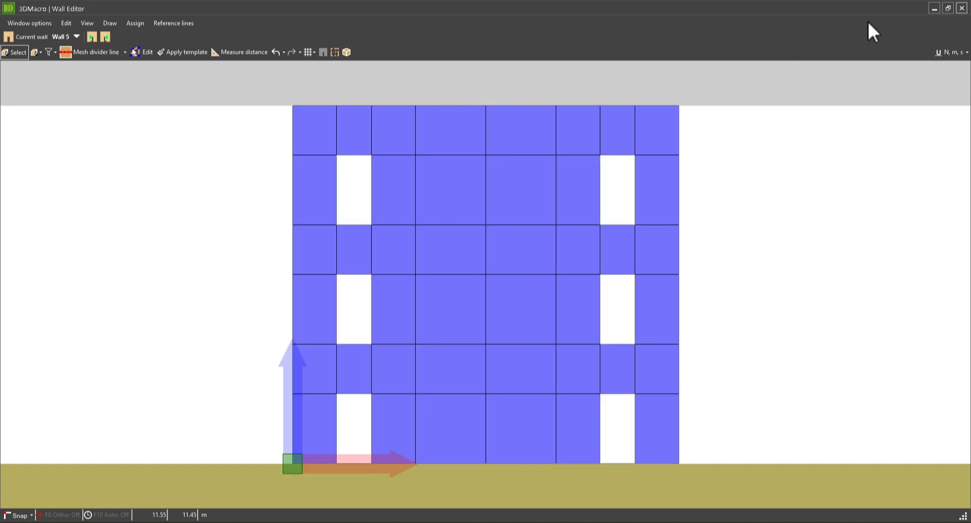
# Close the wall editor and inspect the wall mesh of the whole building from another side in the 3D view.
pyautogui.click(961, 8)
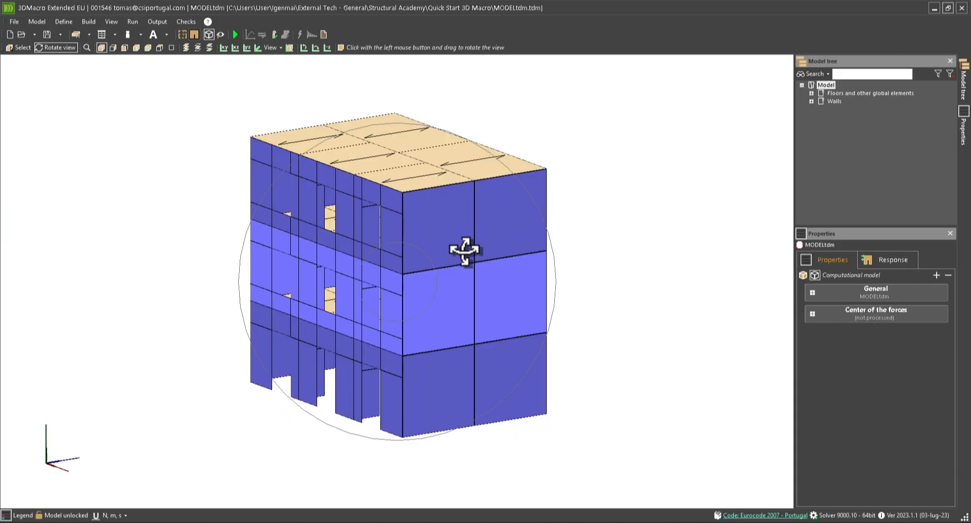
pyautogui.moveTo(462, 249); pyautogui.dragTo(338, 310)
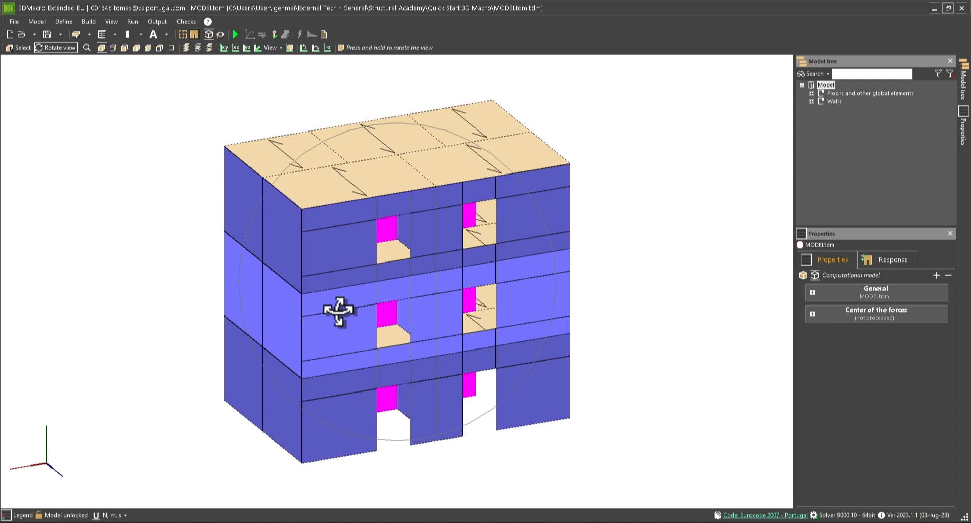